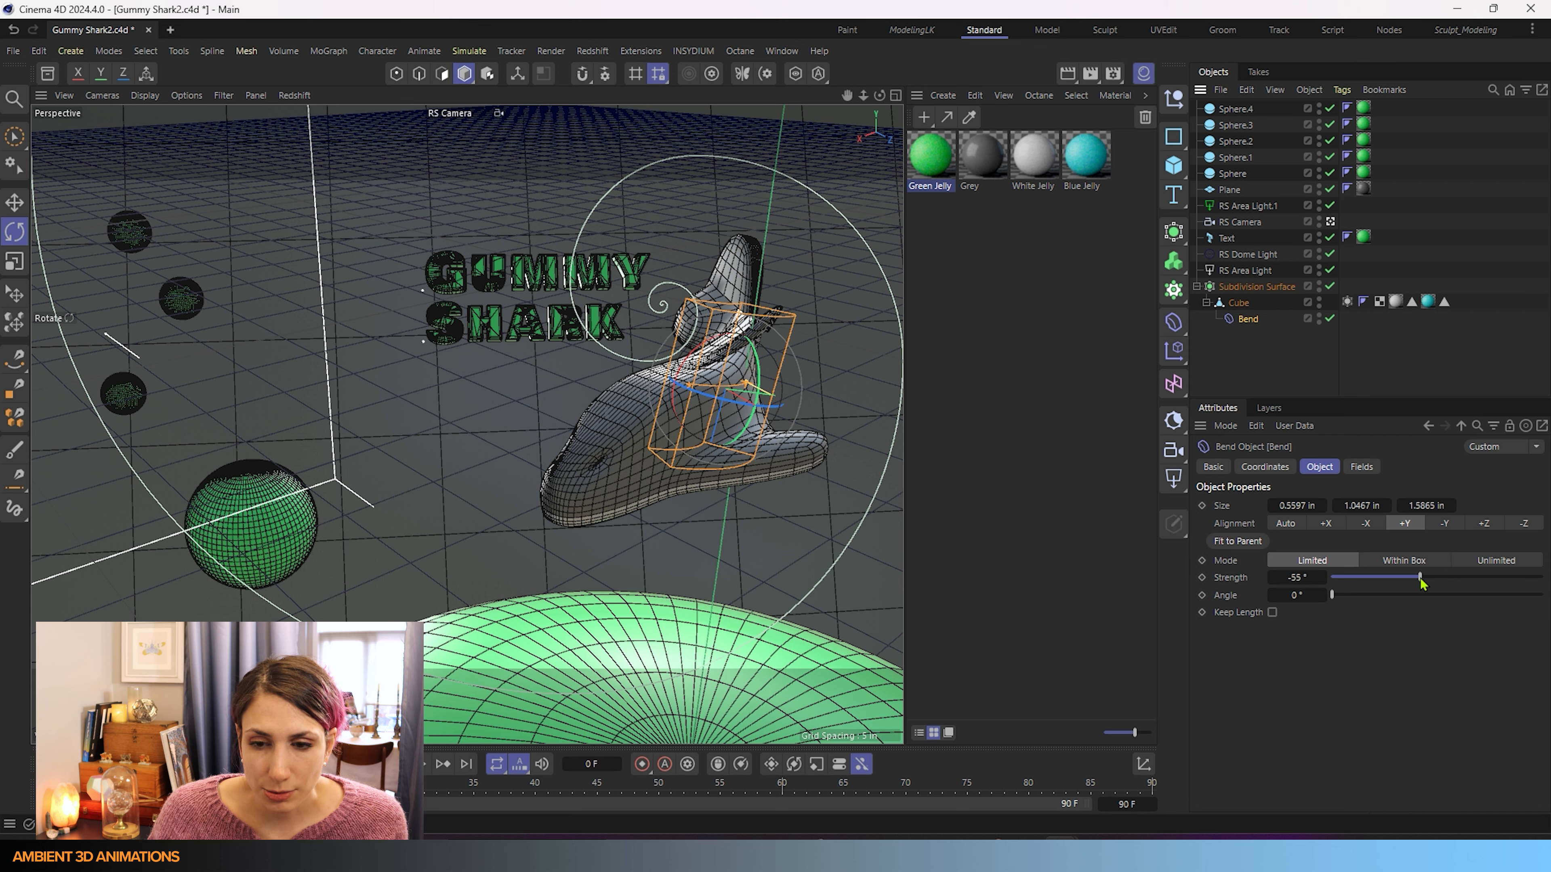
Try a Bend strength of -5° on the shark's tail and undo it.
mouse_move(1421, 583)
left_mouse_down()
mouse_move(1451, 572)
mouse_move(1436, 576)
left_mouse_up()
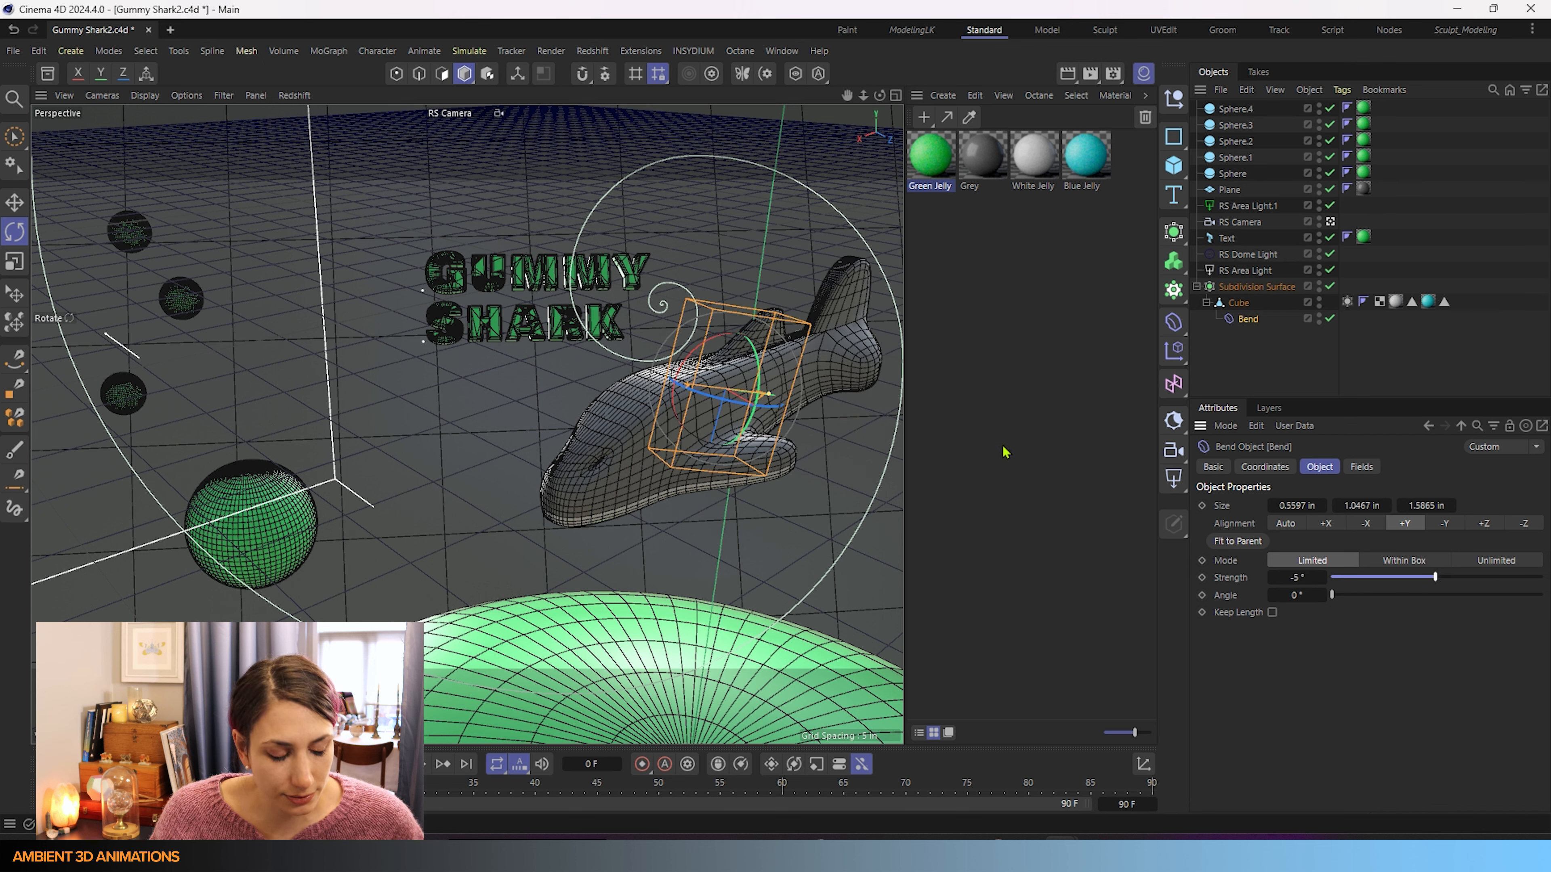
key("ctrl+z")
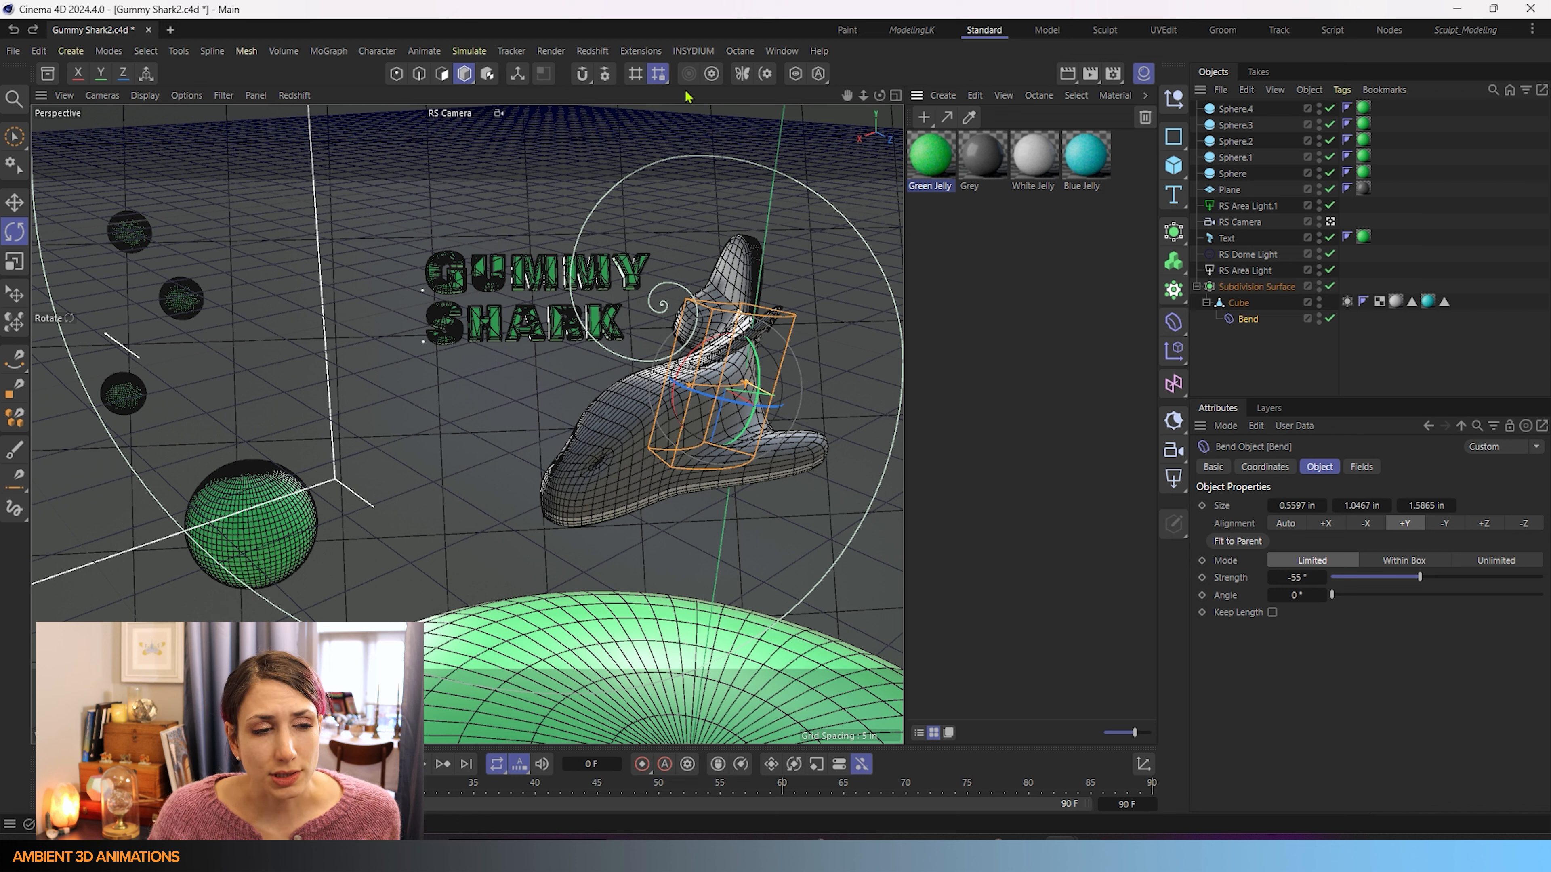
Examine the mesh modelling tools available for the shark's Cube object in edge mode.
left_click(248, 54)
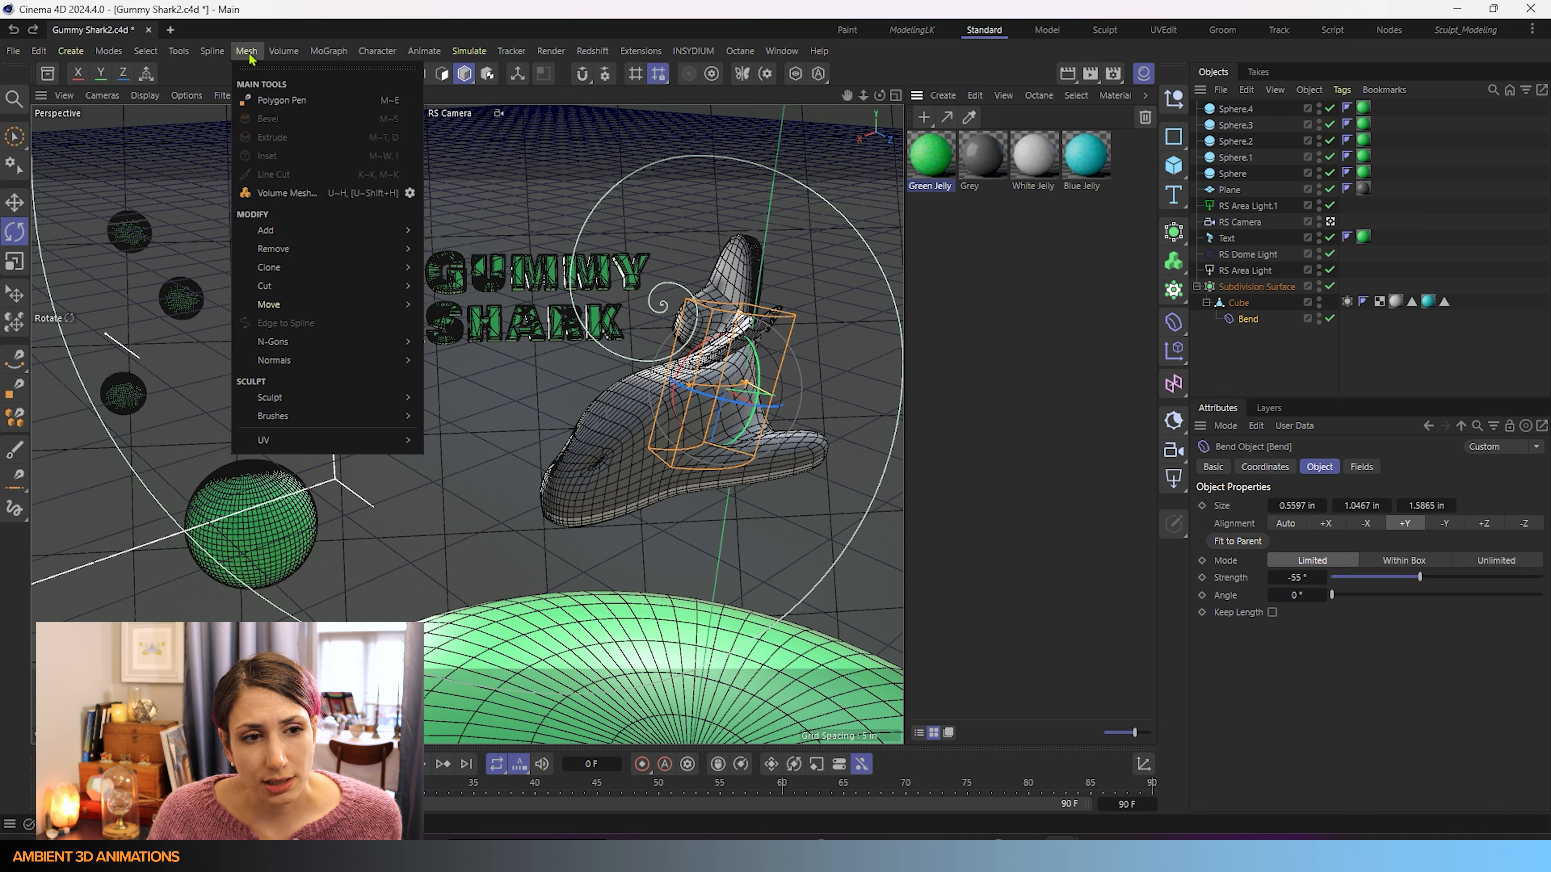
mouse_move(273, 231)
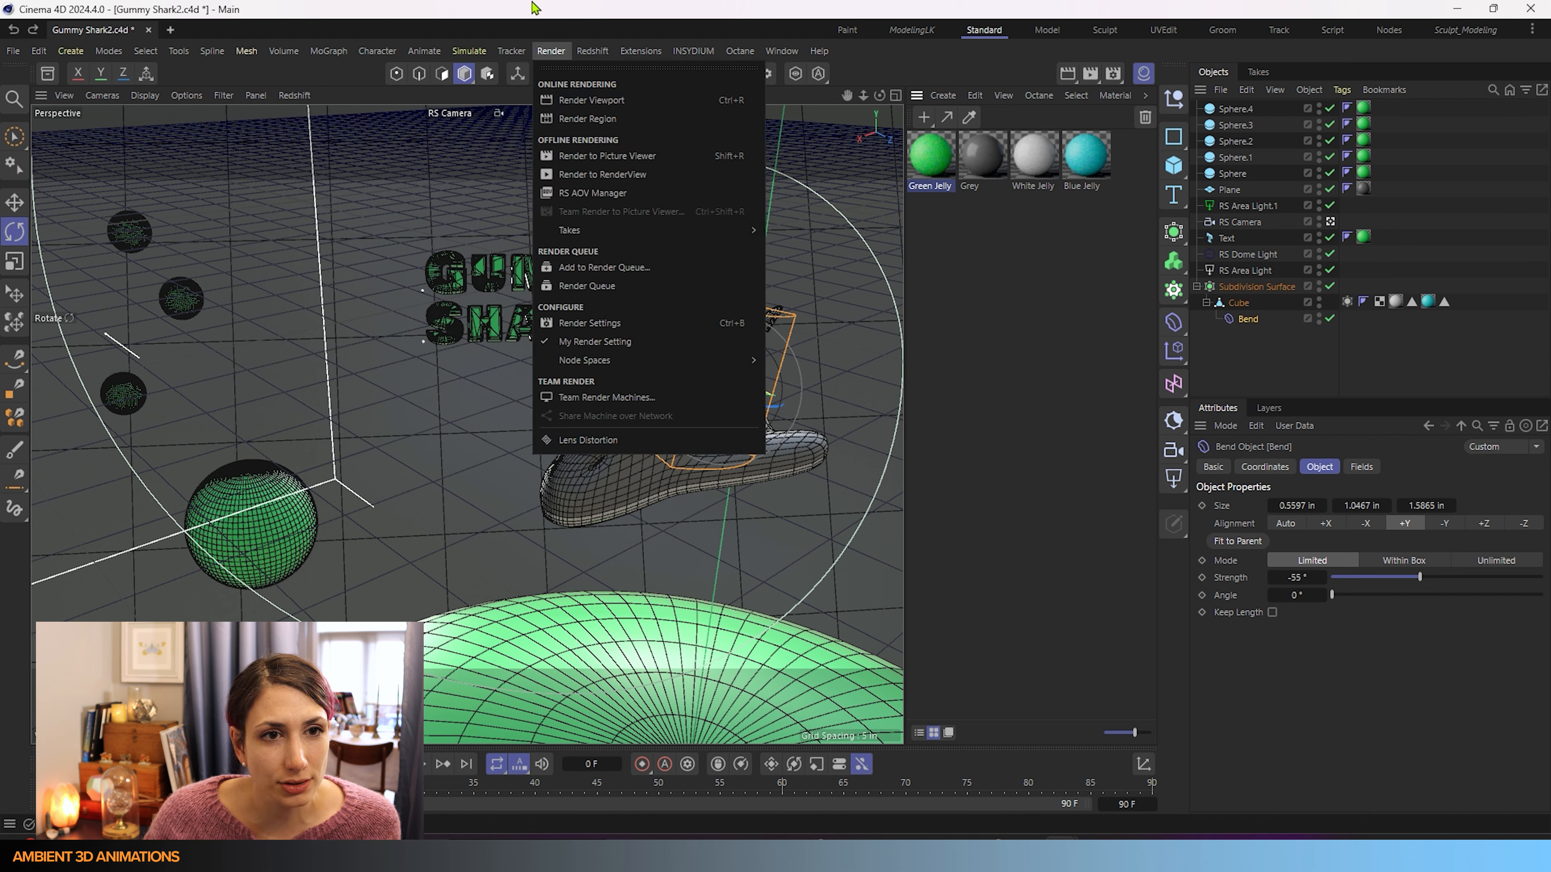
left_click(419, 74)
left_click(419, 74)
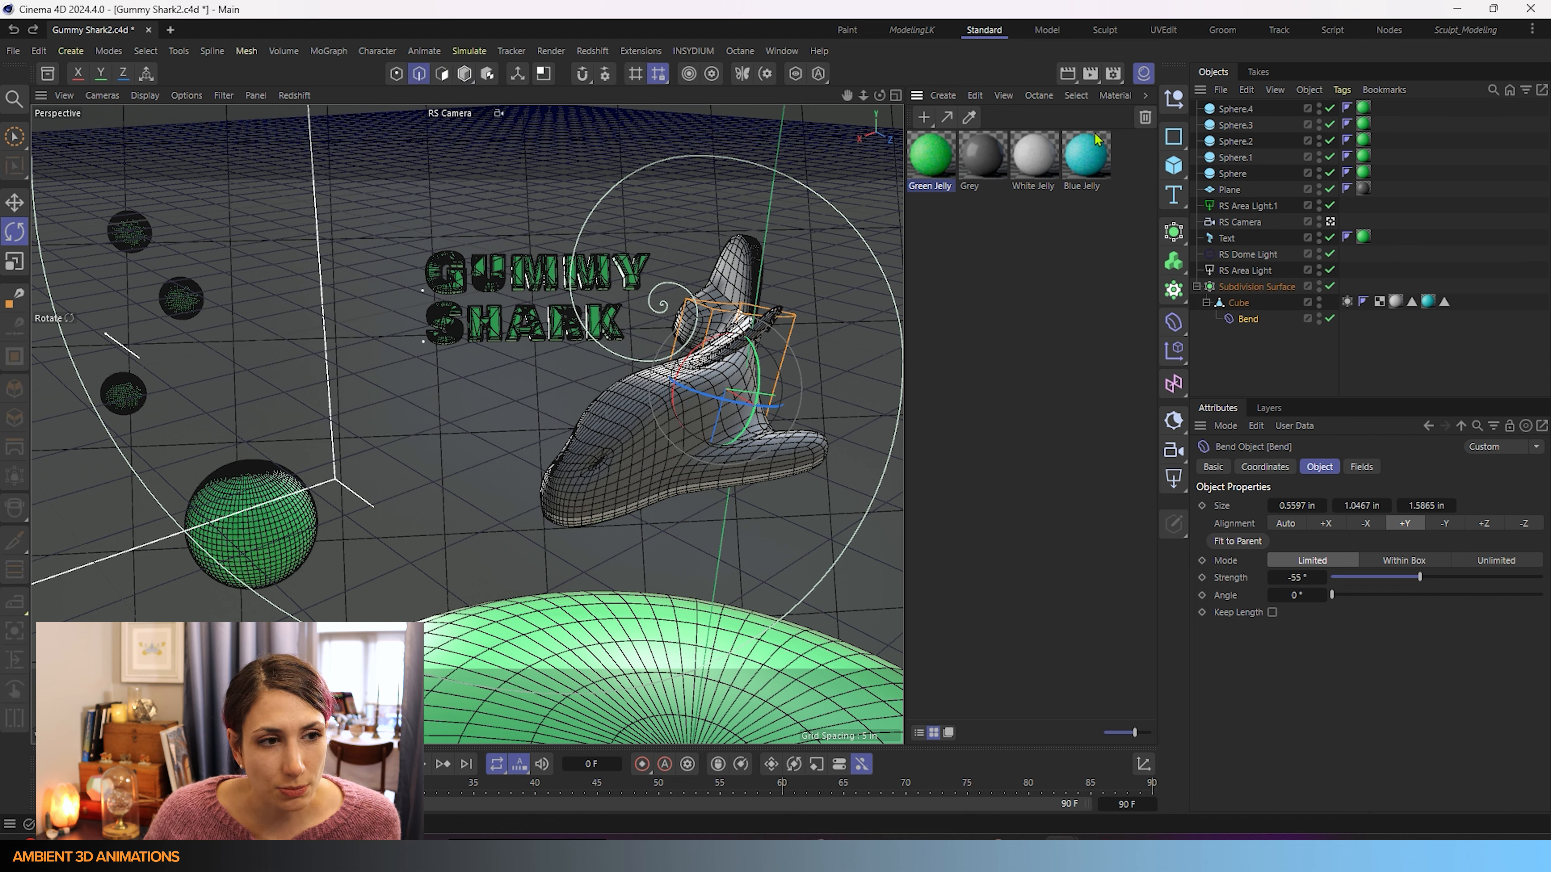
left_click(1239, 303)
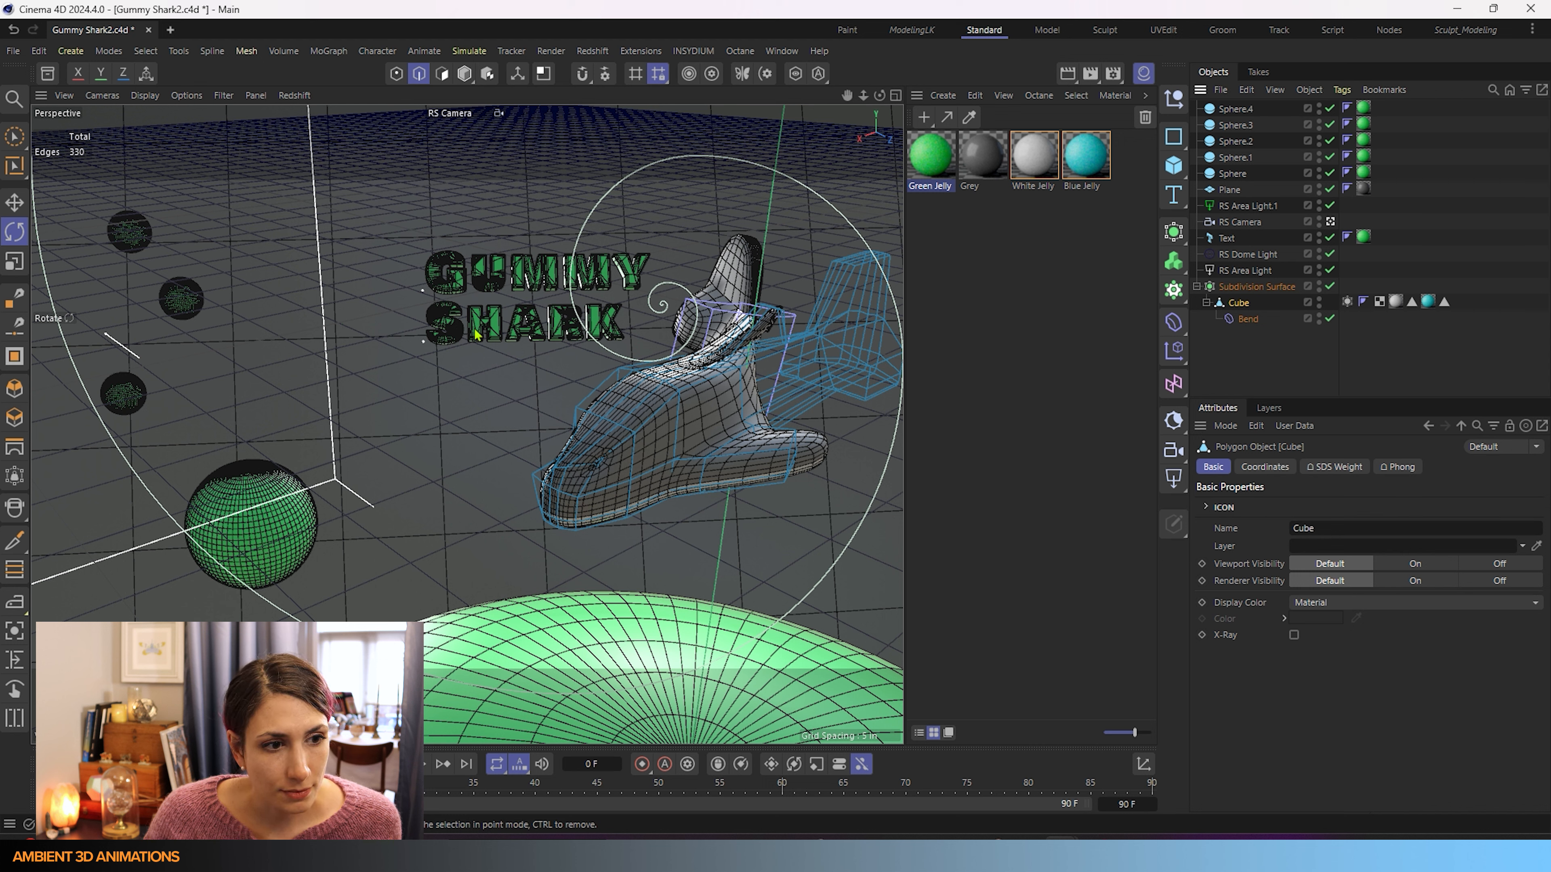
left_click(246, 51)
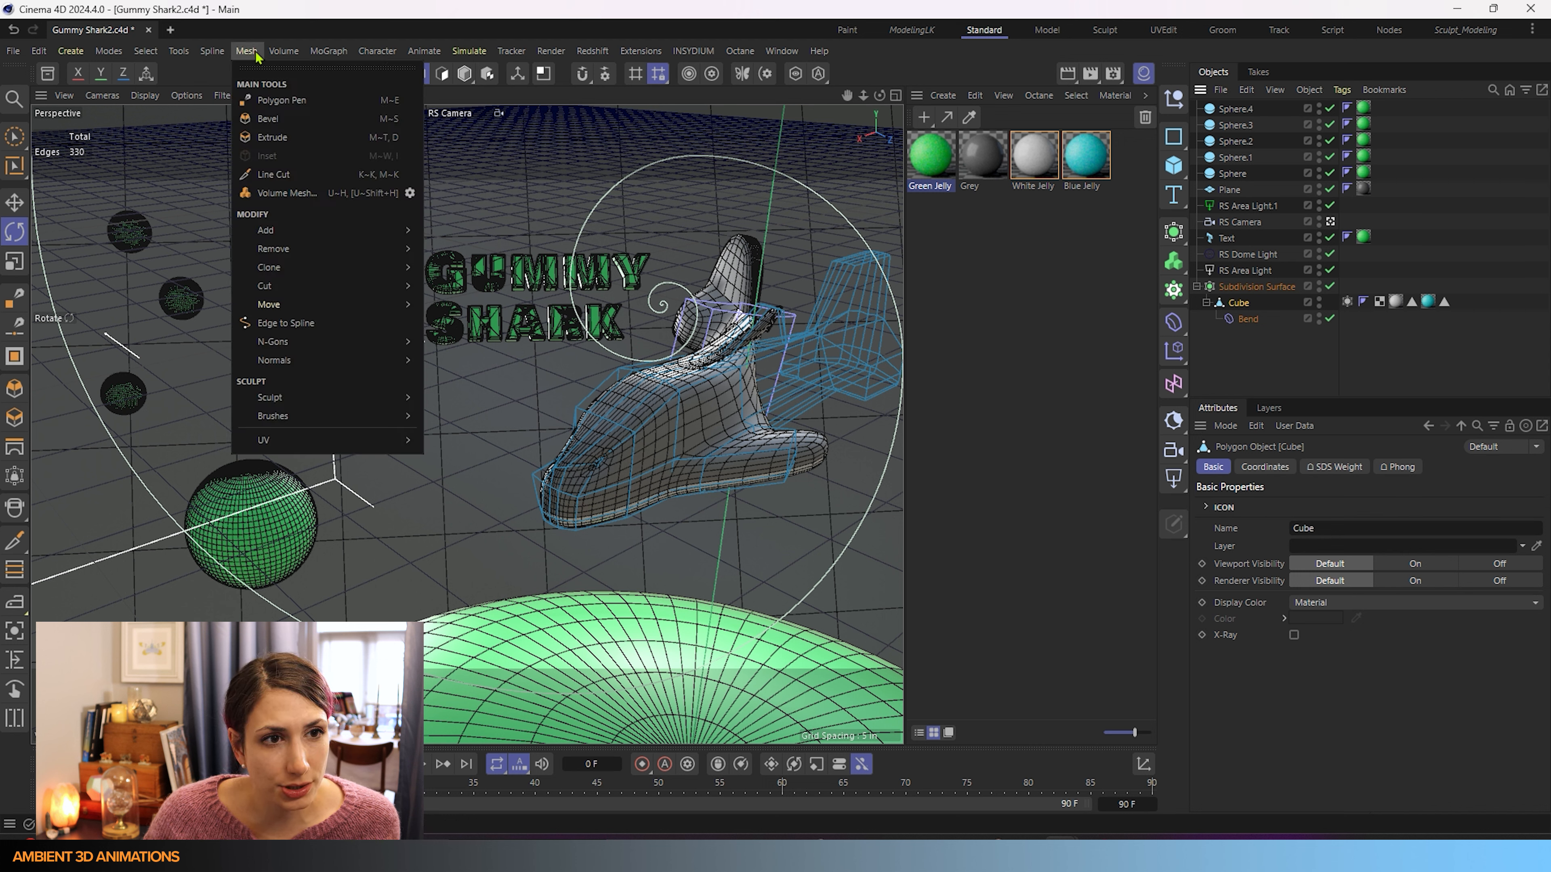
mouse_move(403, 240)
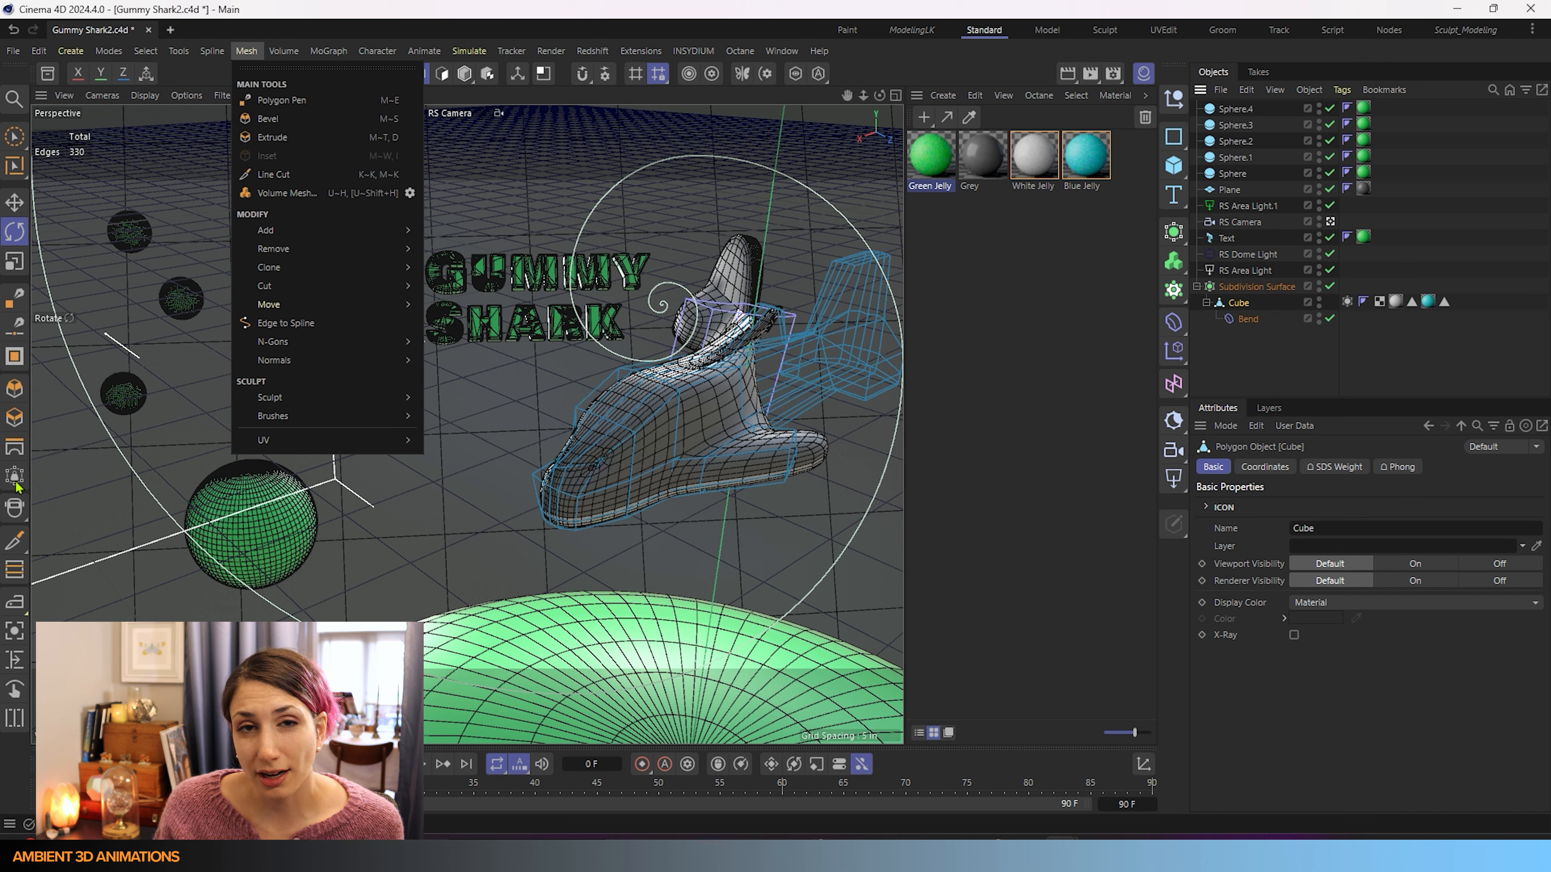
left_click(342, 175)
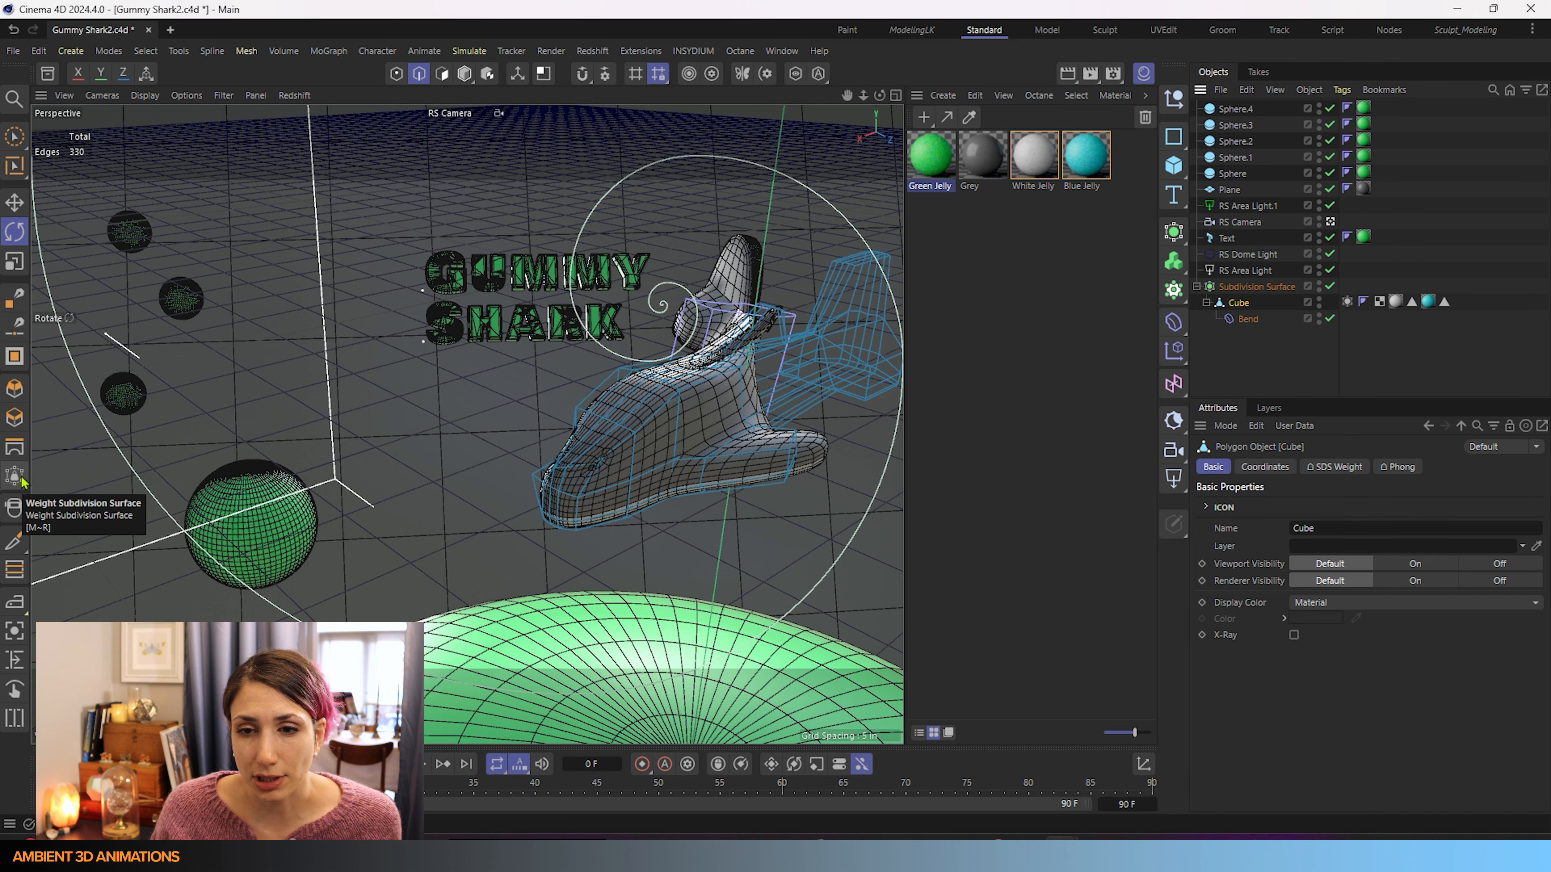
Create a new project and add a cube with a Z size of 3 in.
left_click(171, 32)
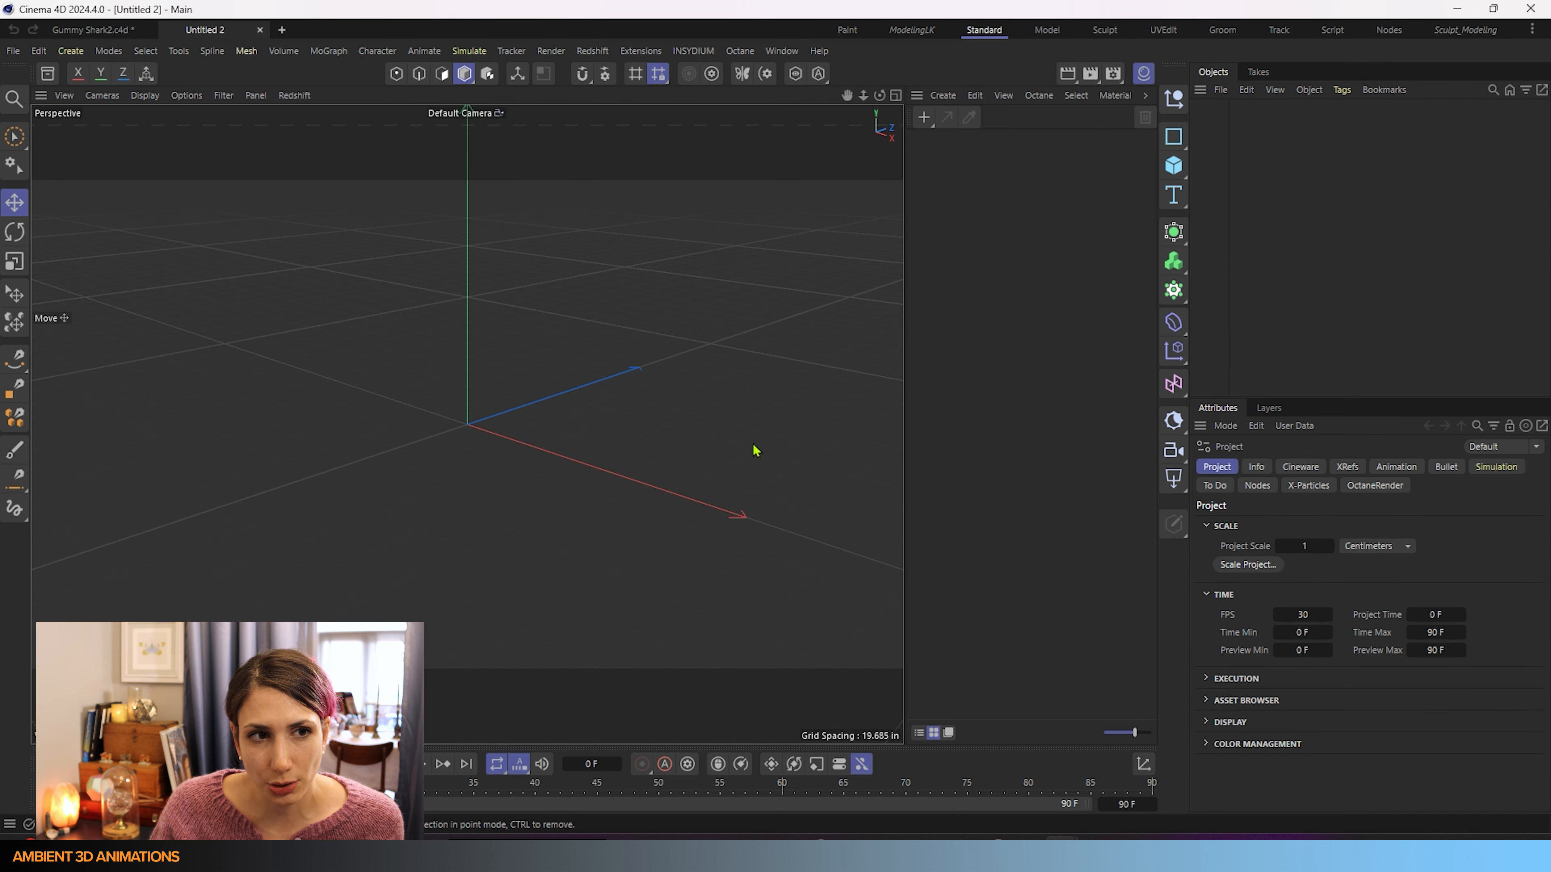
left_click(1174, 166)
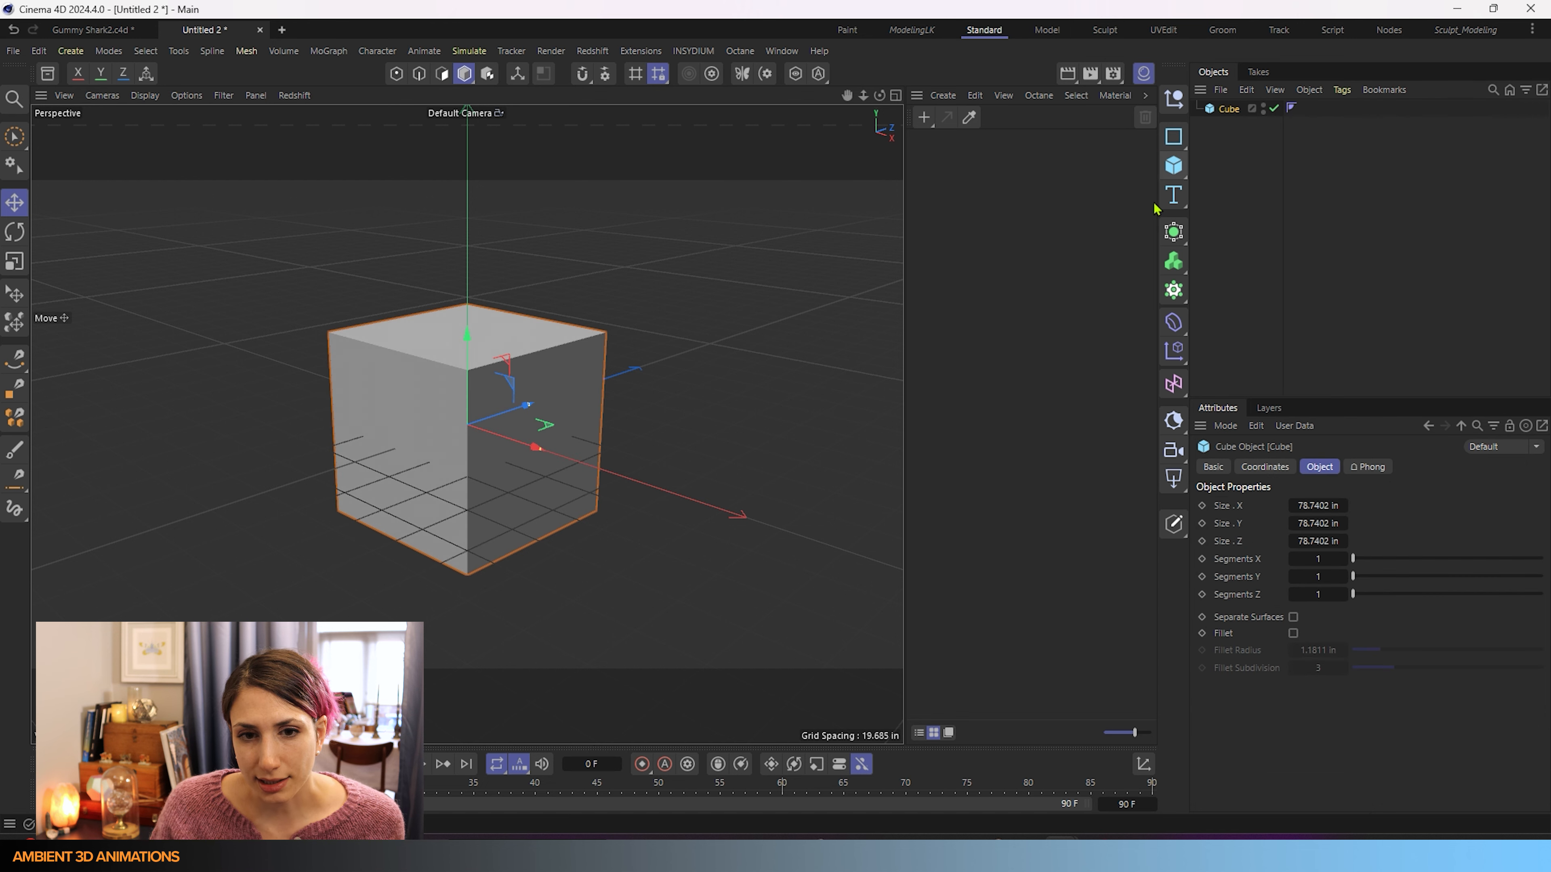
left_click(1322, 541)
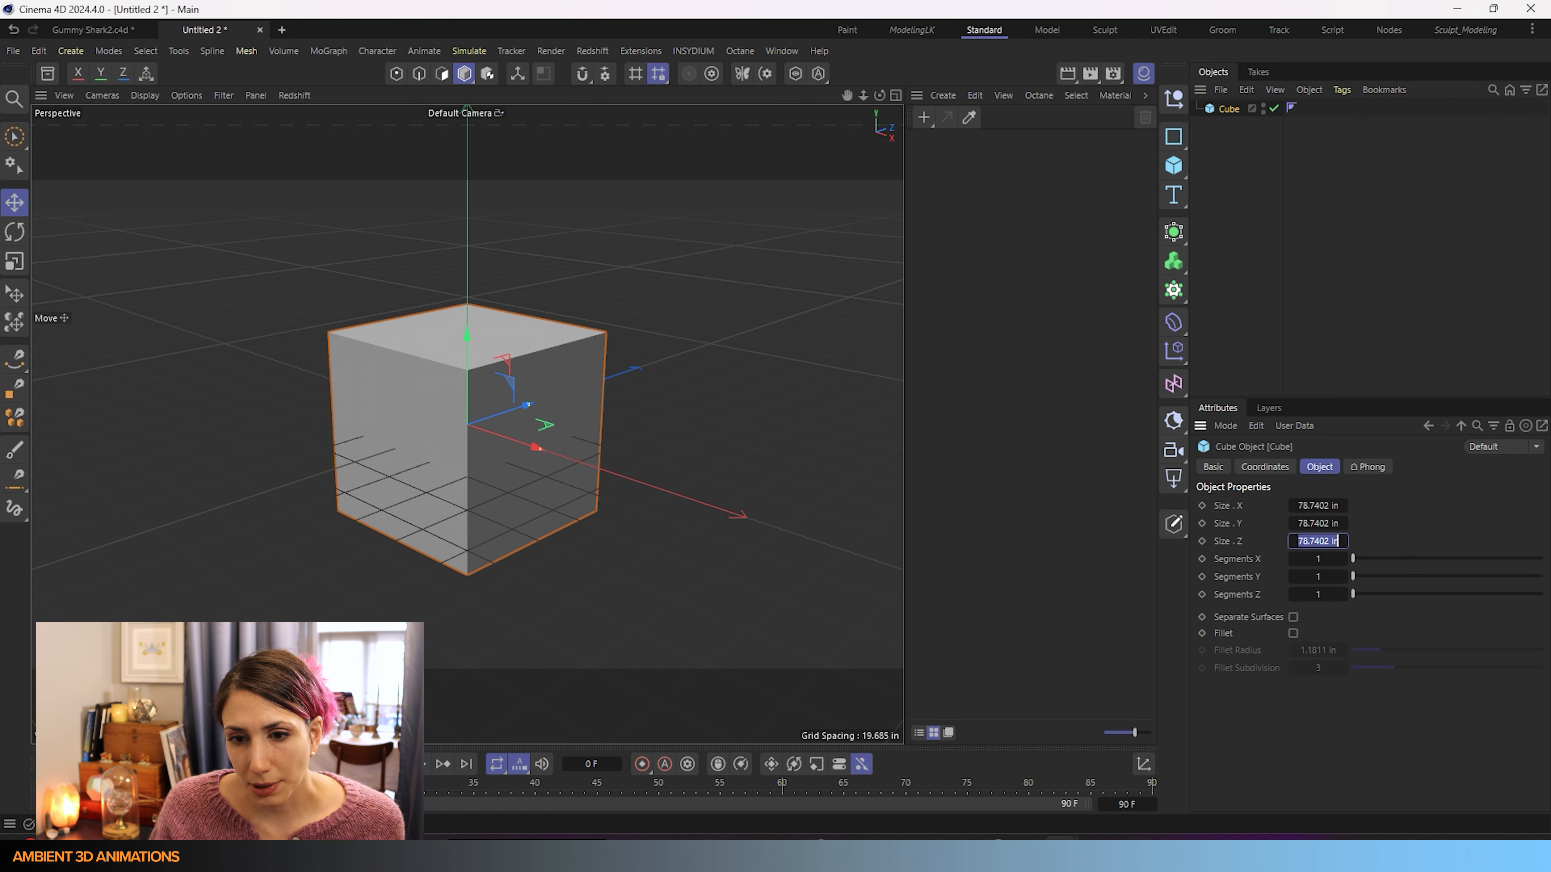
key("BackSpace")
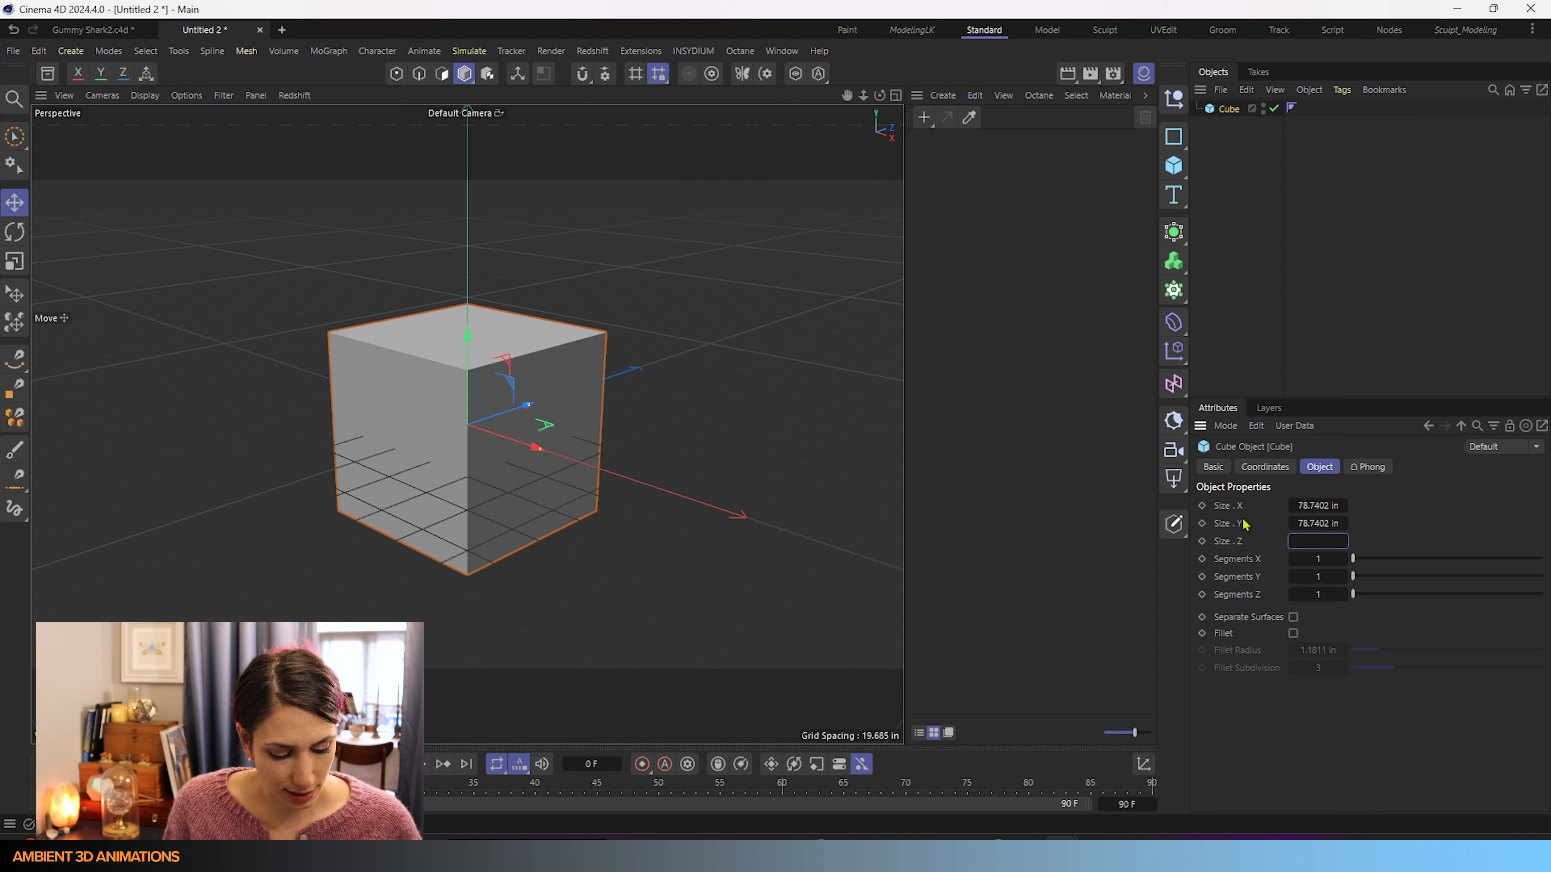
key("Return")
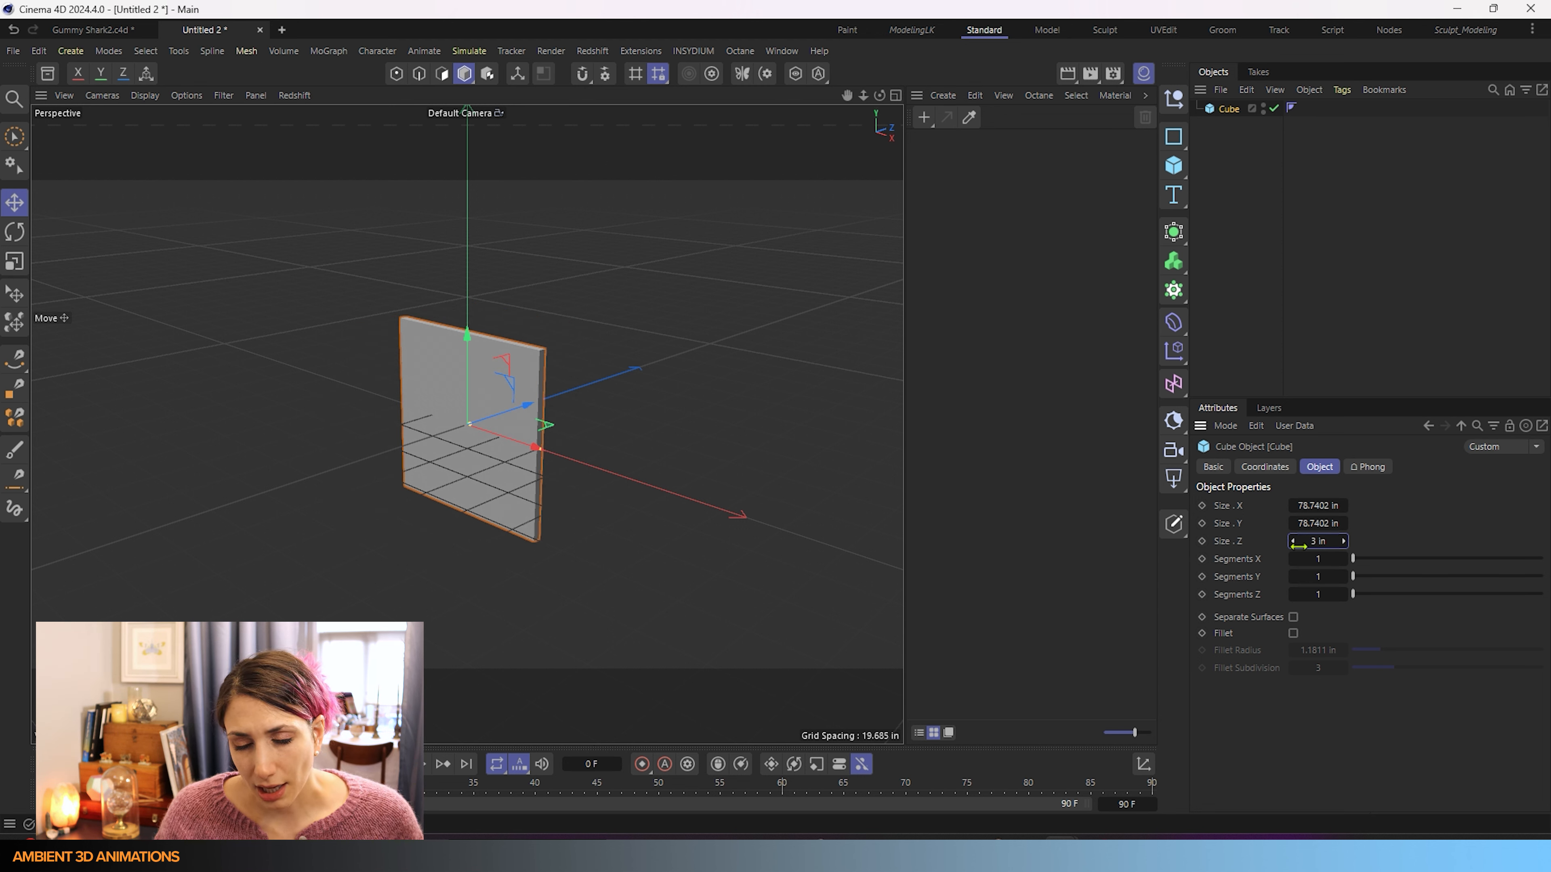
Set the project scale unit to inches and check the display units in the preferences.
key("ctrl+d")
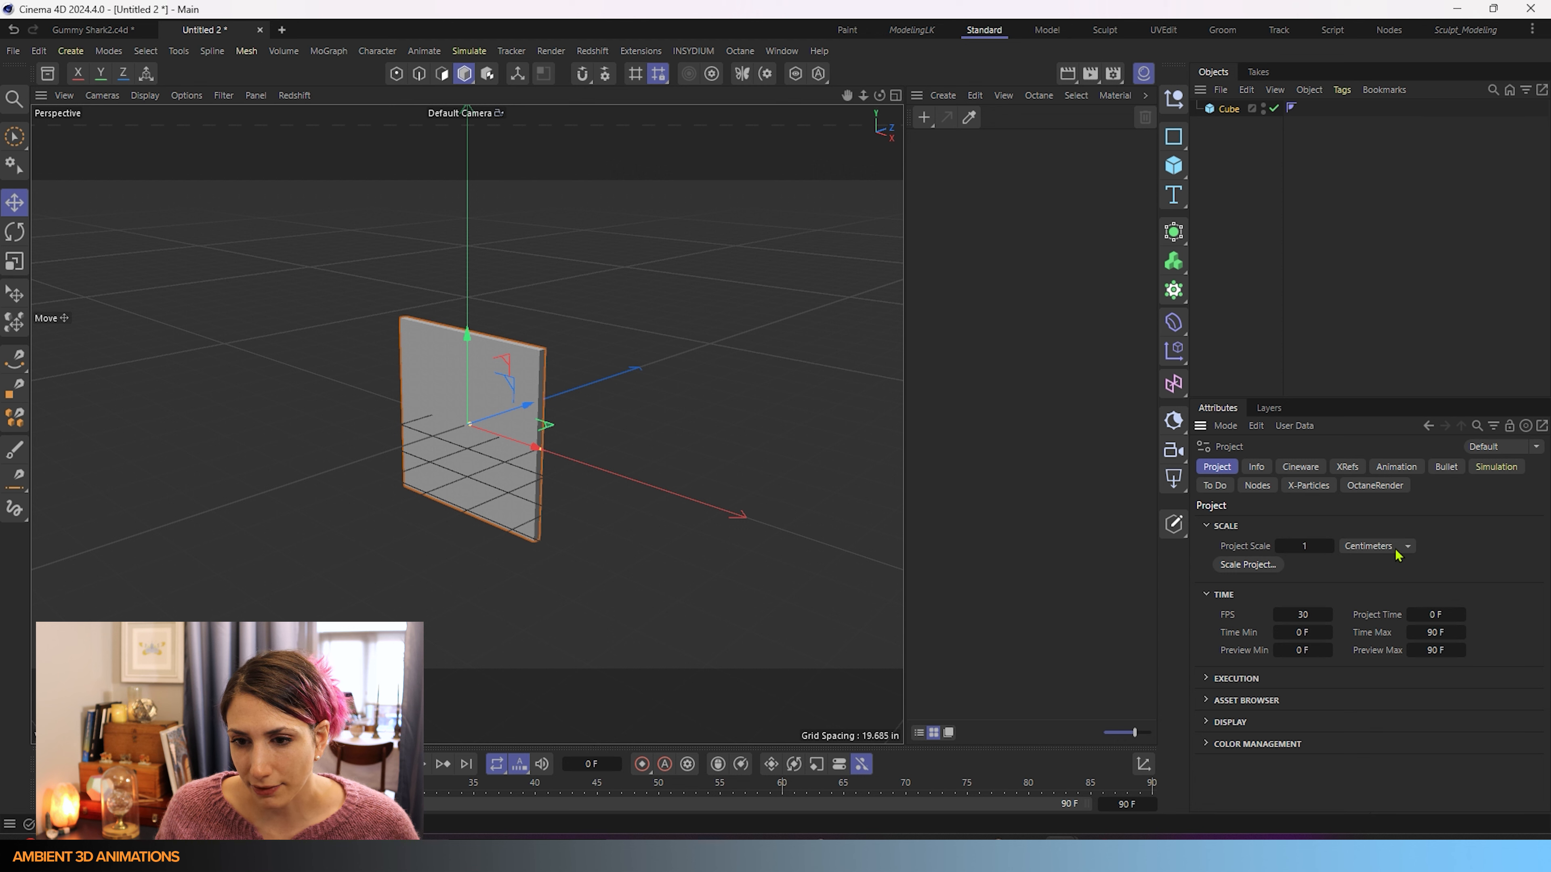
left_click(1364, 547)
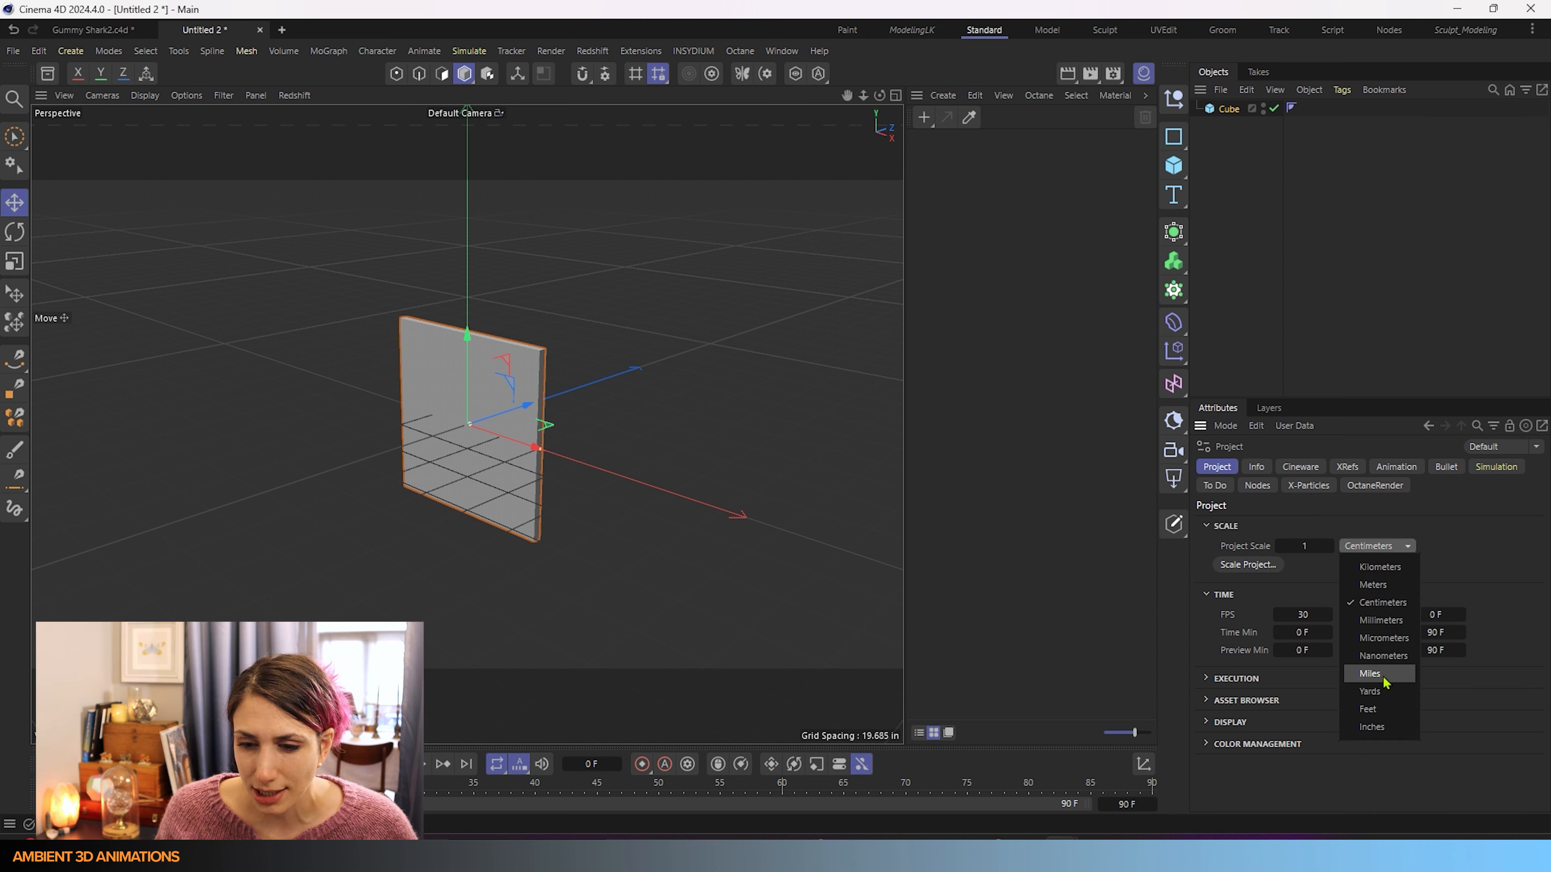
left_click(1372, 727)
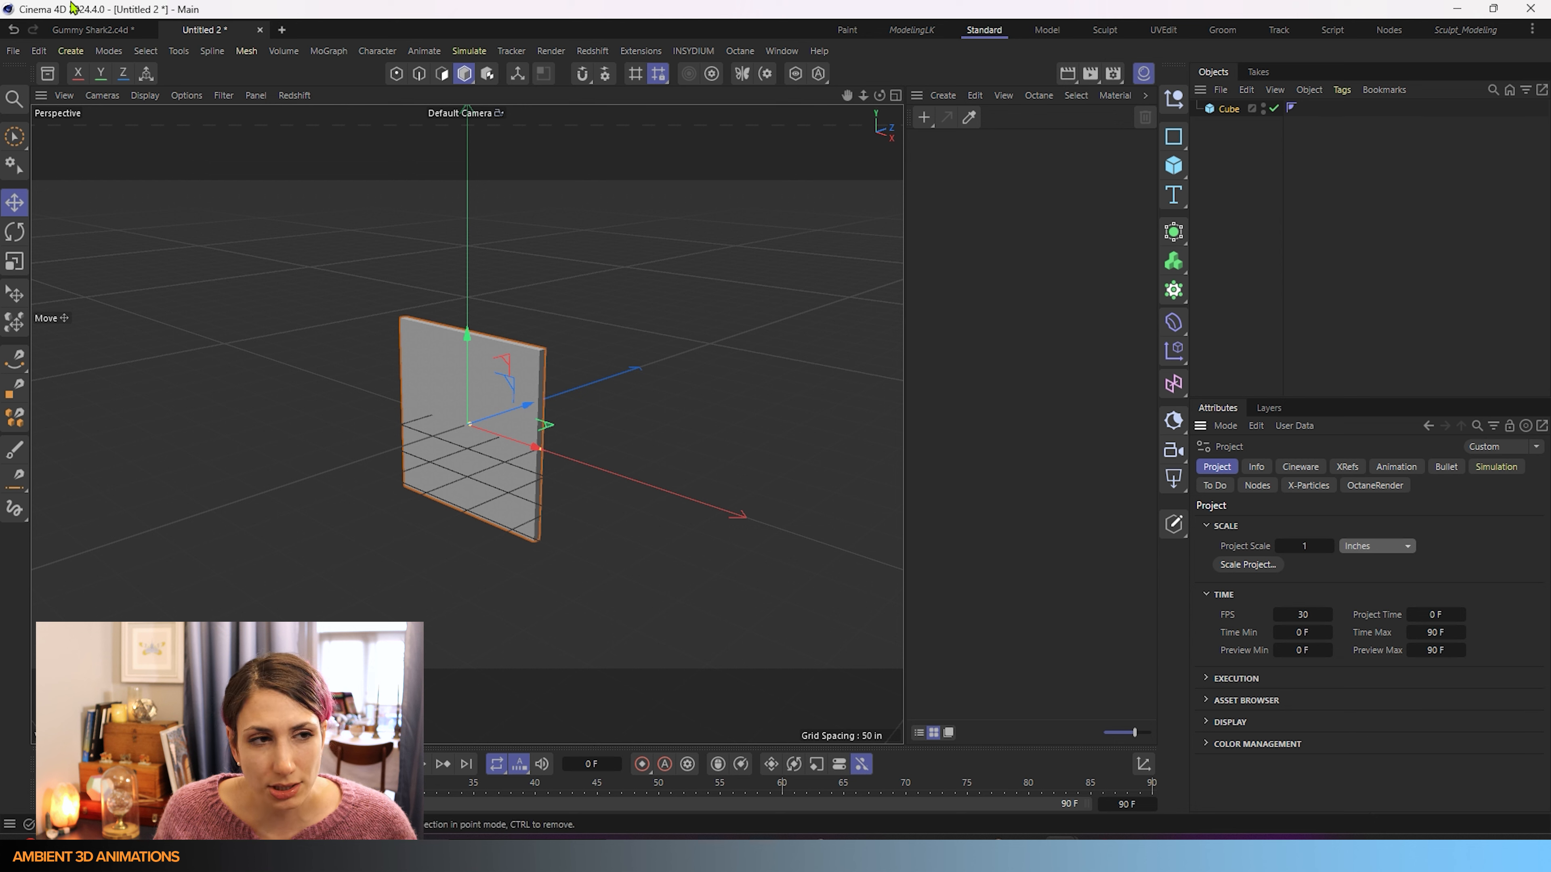
left_click(39, 51)
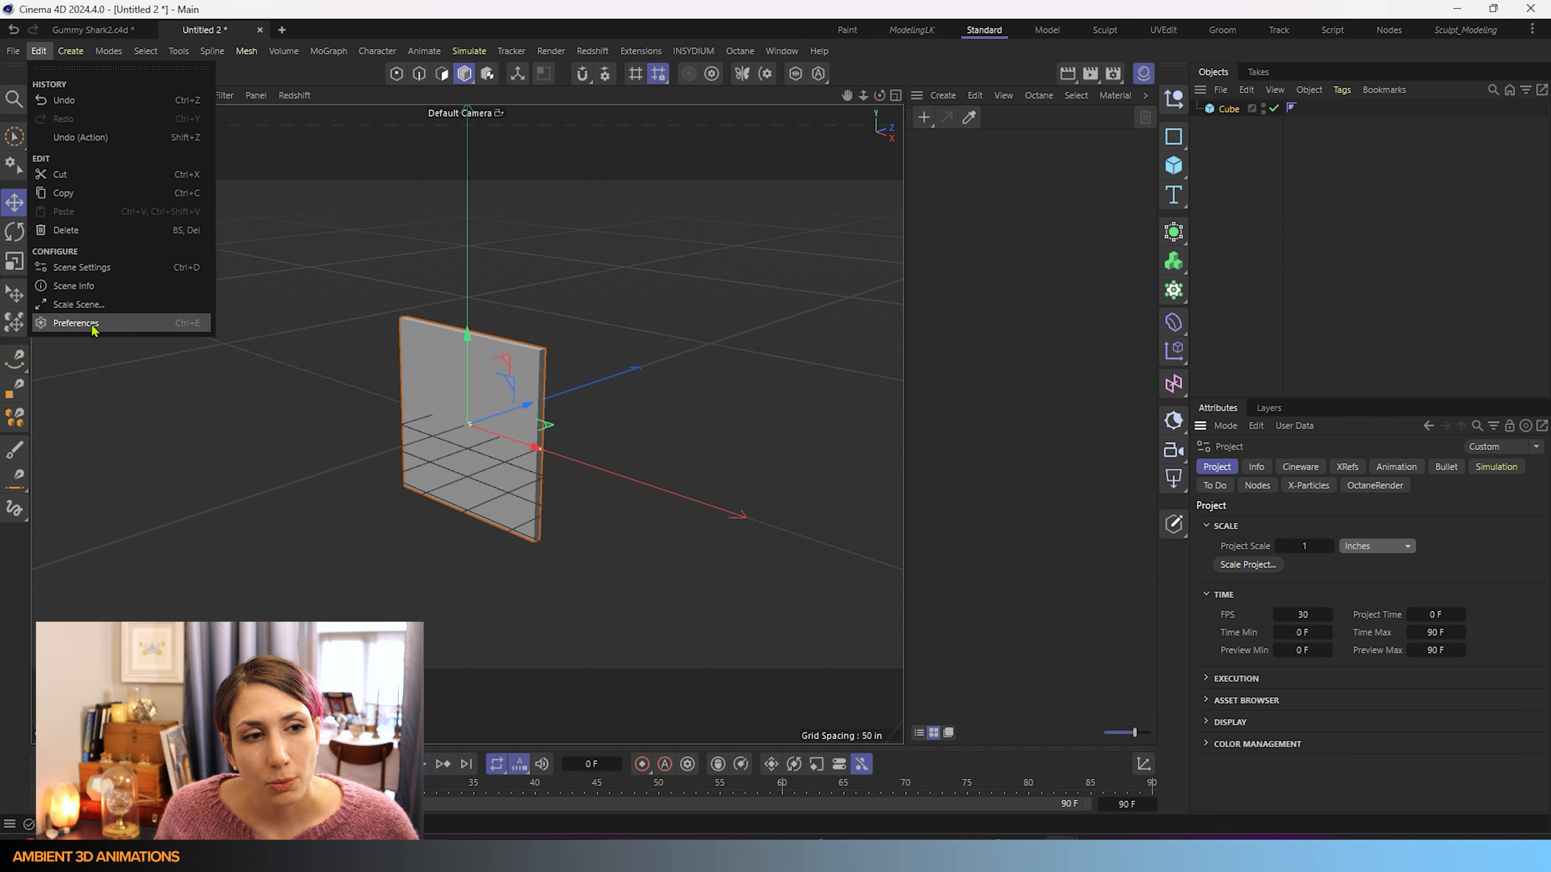
left_click(76, 323)
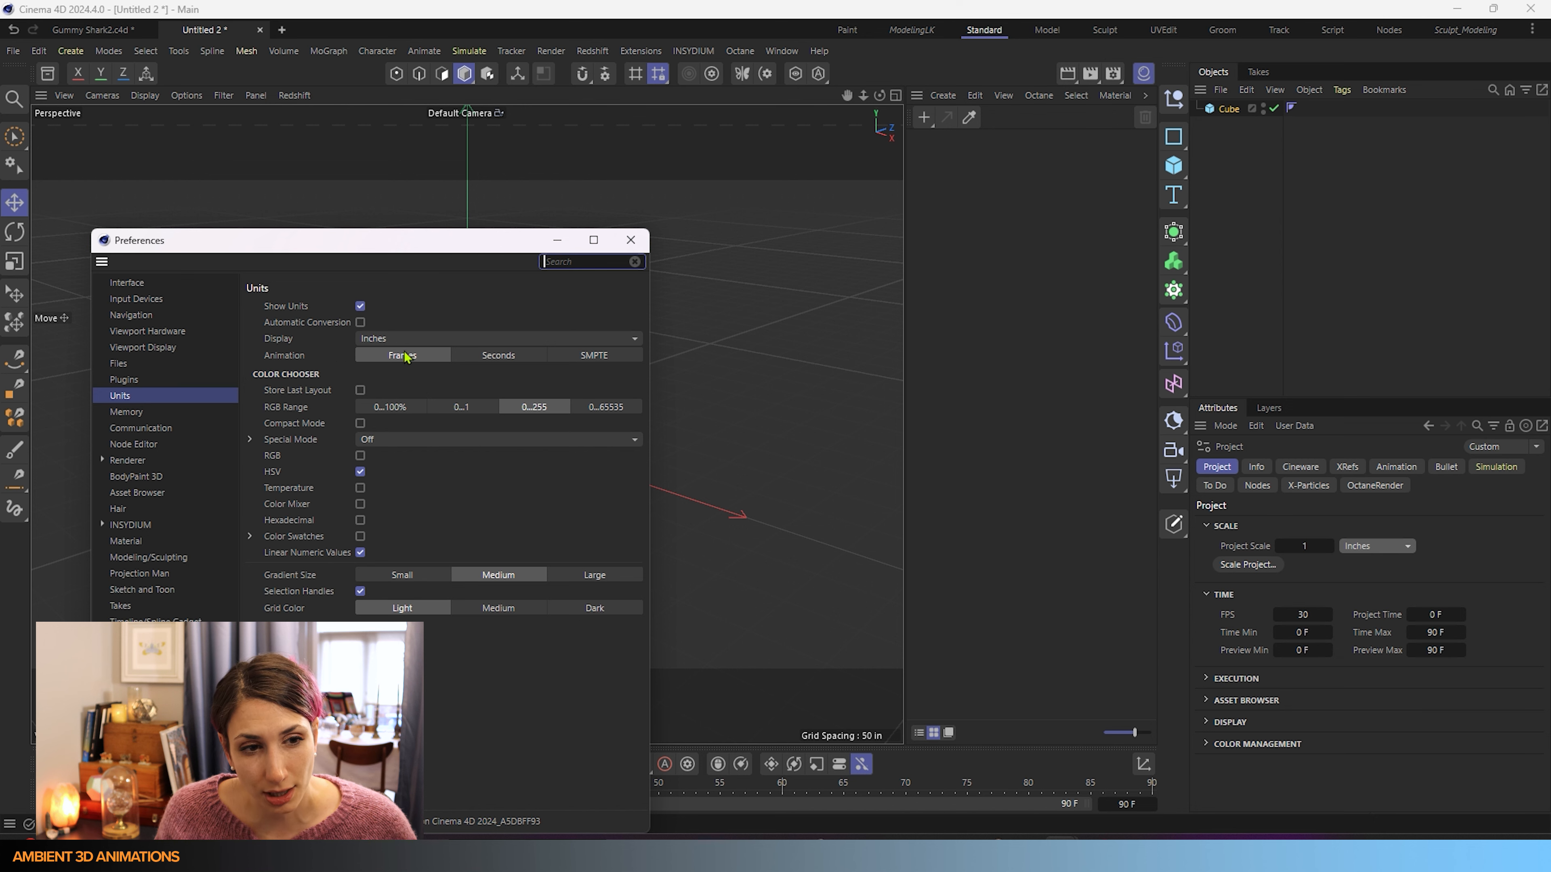
left_click(631, 240)
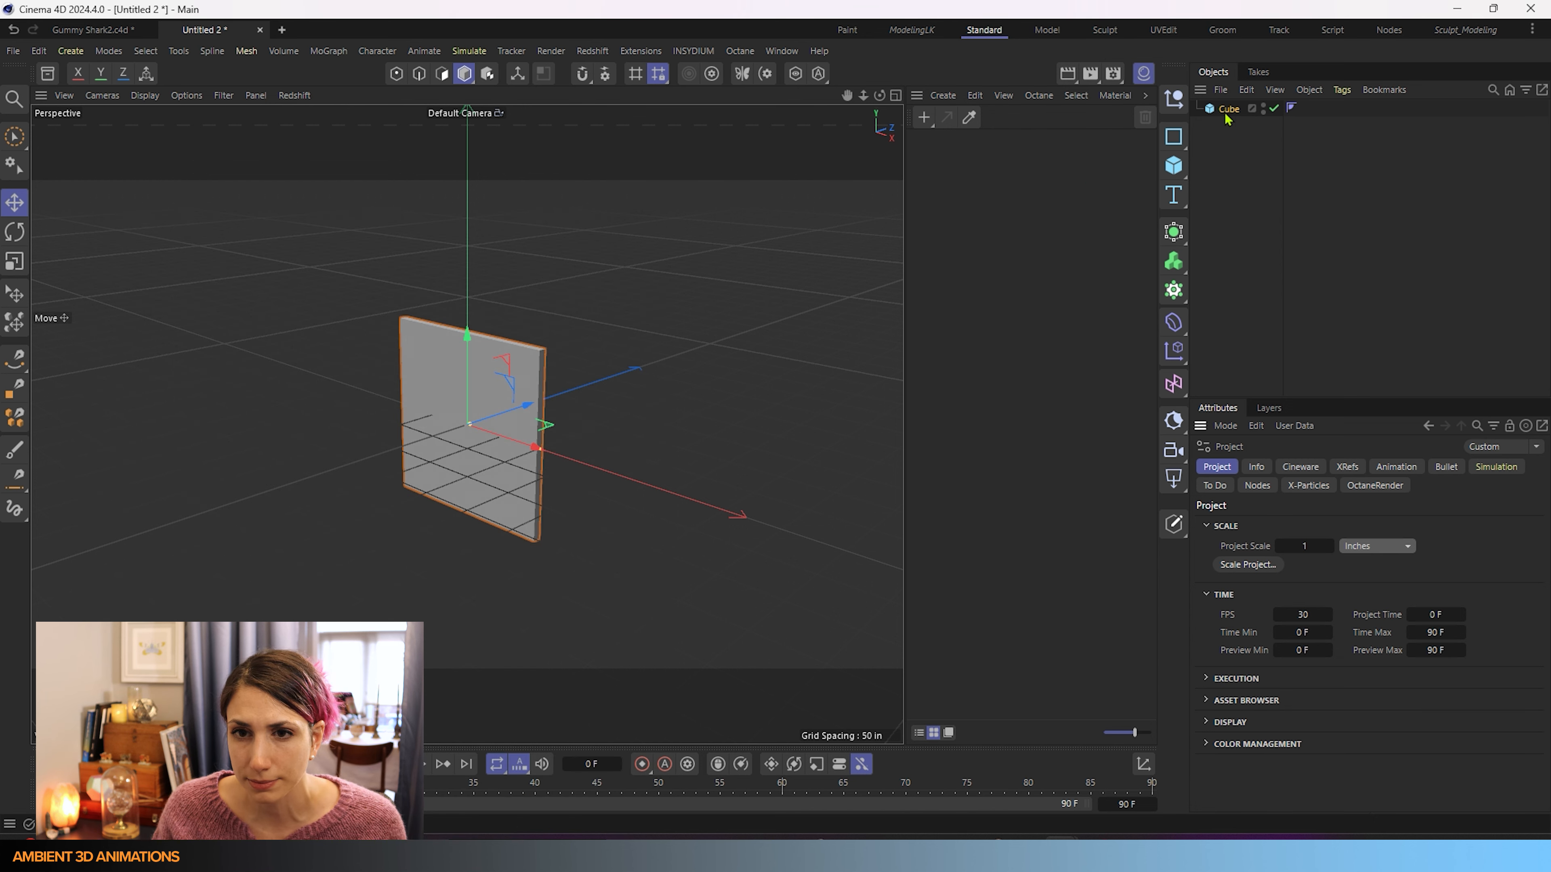
Resize the cube to 1 in in X, 1 in in Y and 3 in in Z.
left_click(1228, 110)
double_click(1317, 541)
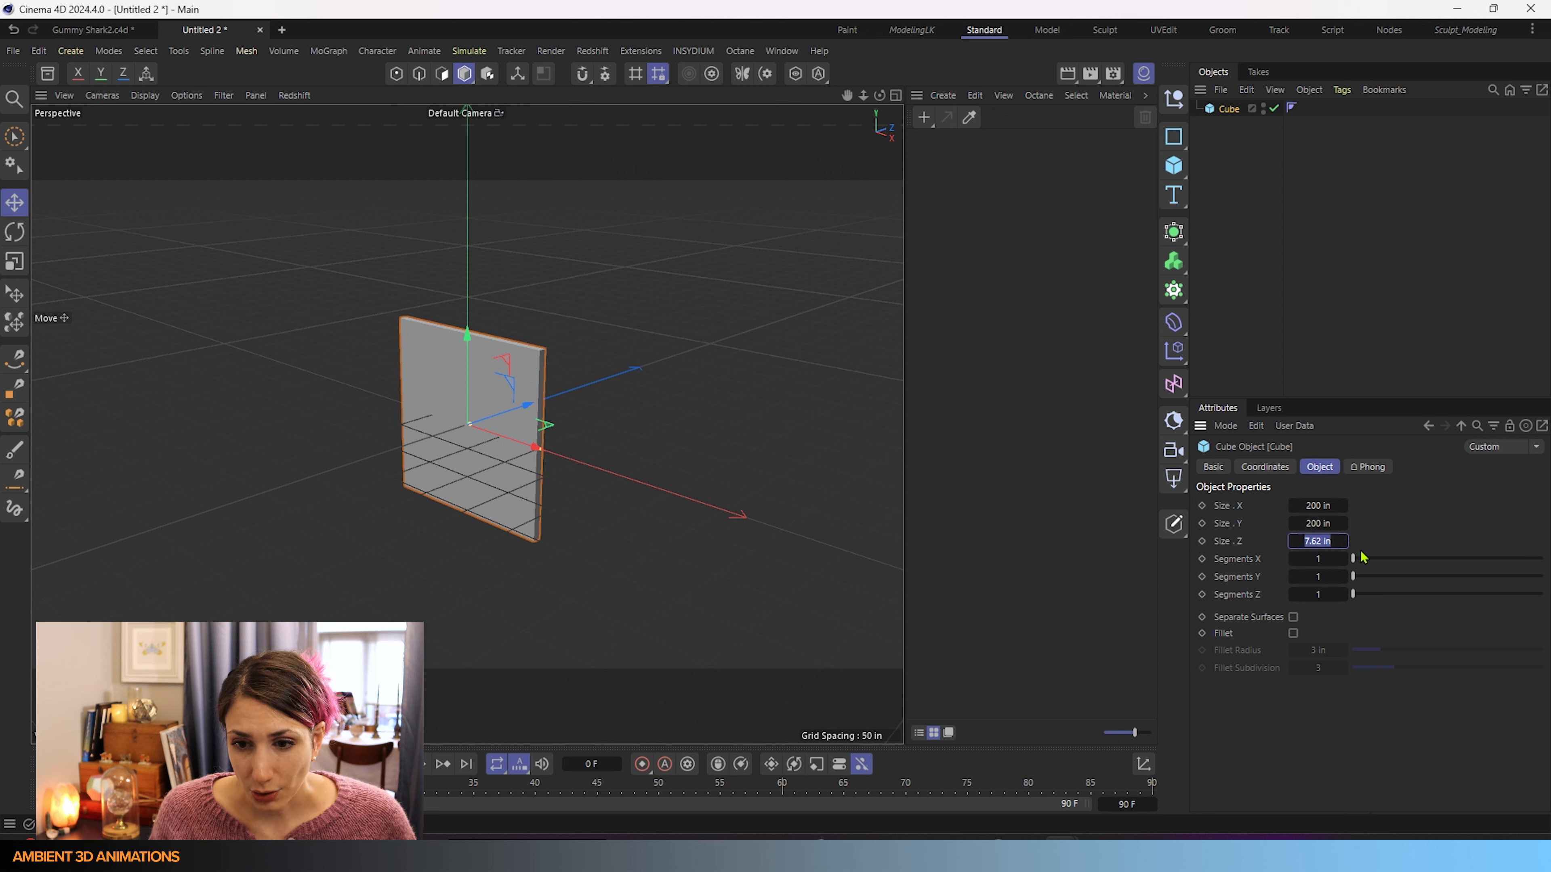
type("3")
double_click(1316, 505)
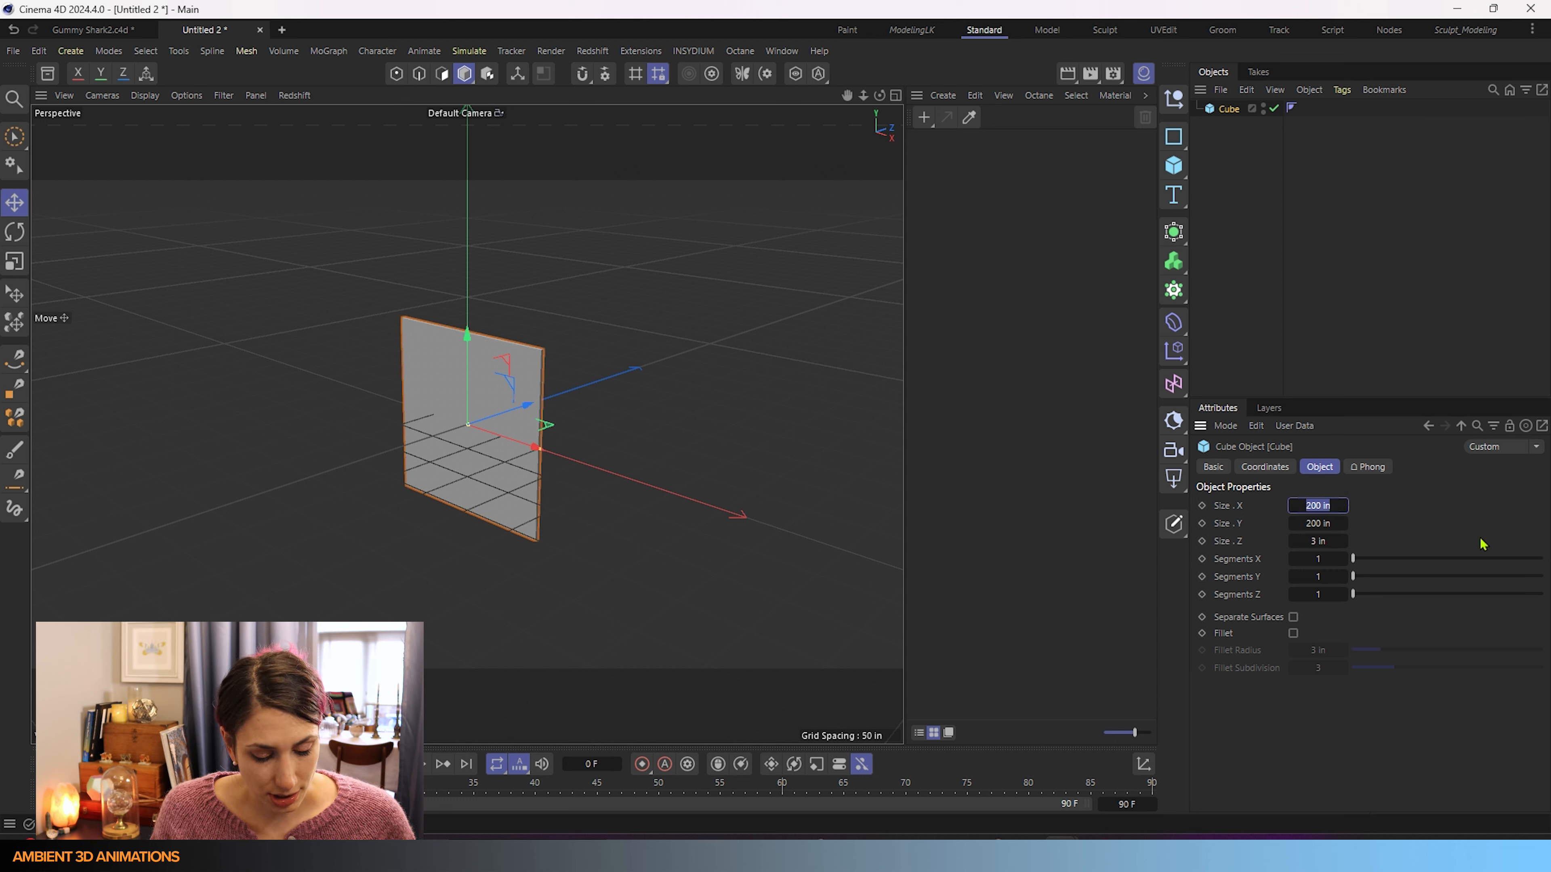
type("1")
double_click(1323, 525)
type("1")
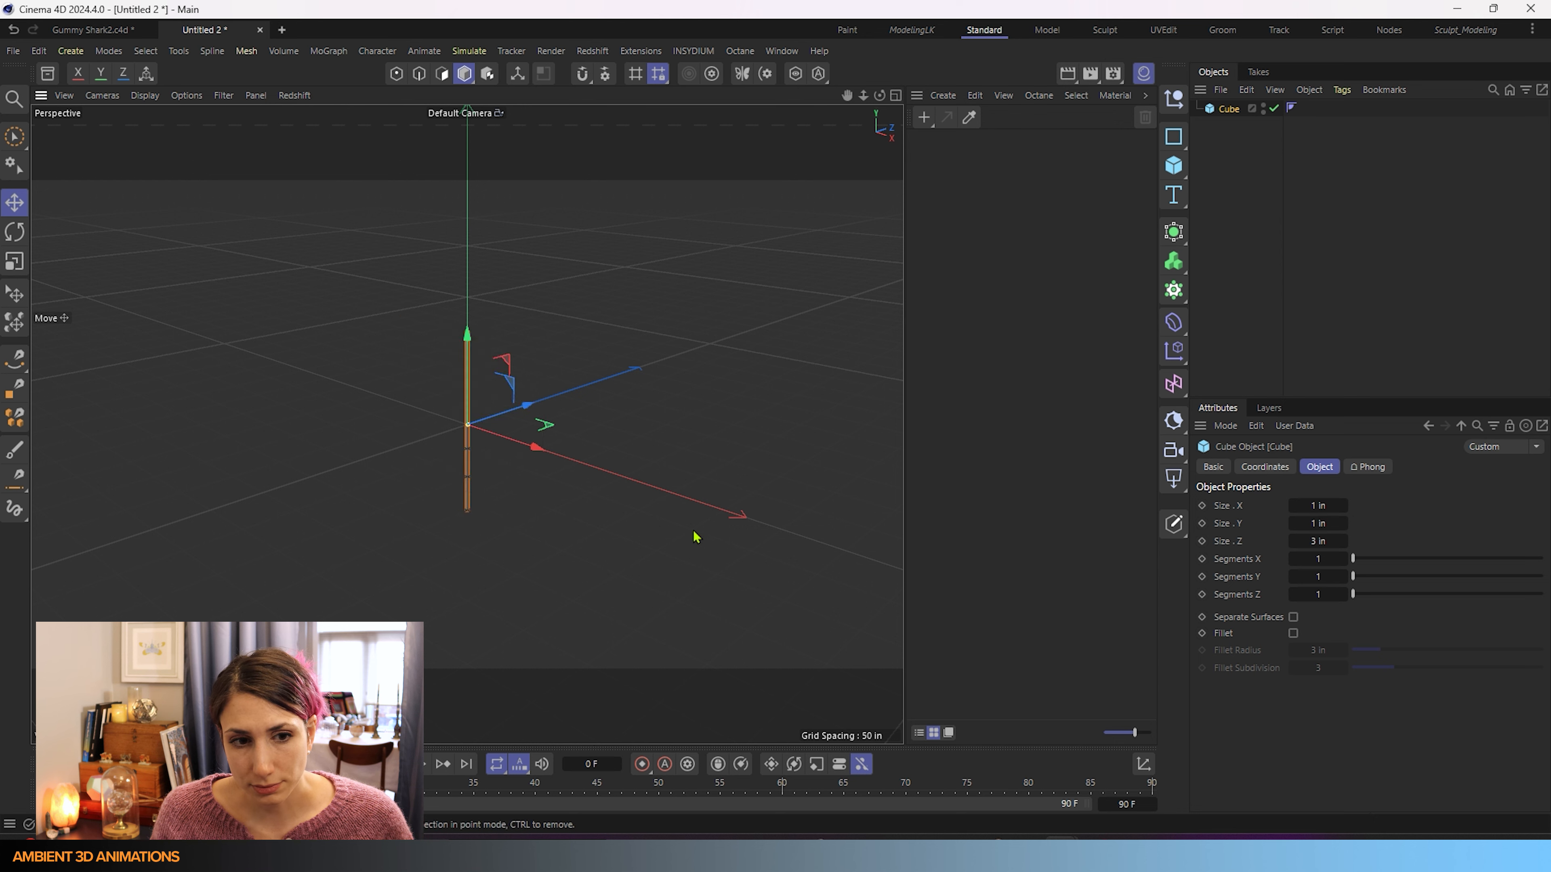
Reselect the cube and set its Z size to 1 in.
left_click(611, 507)
key("f")
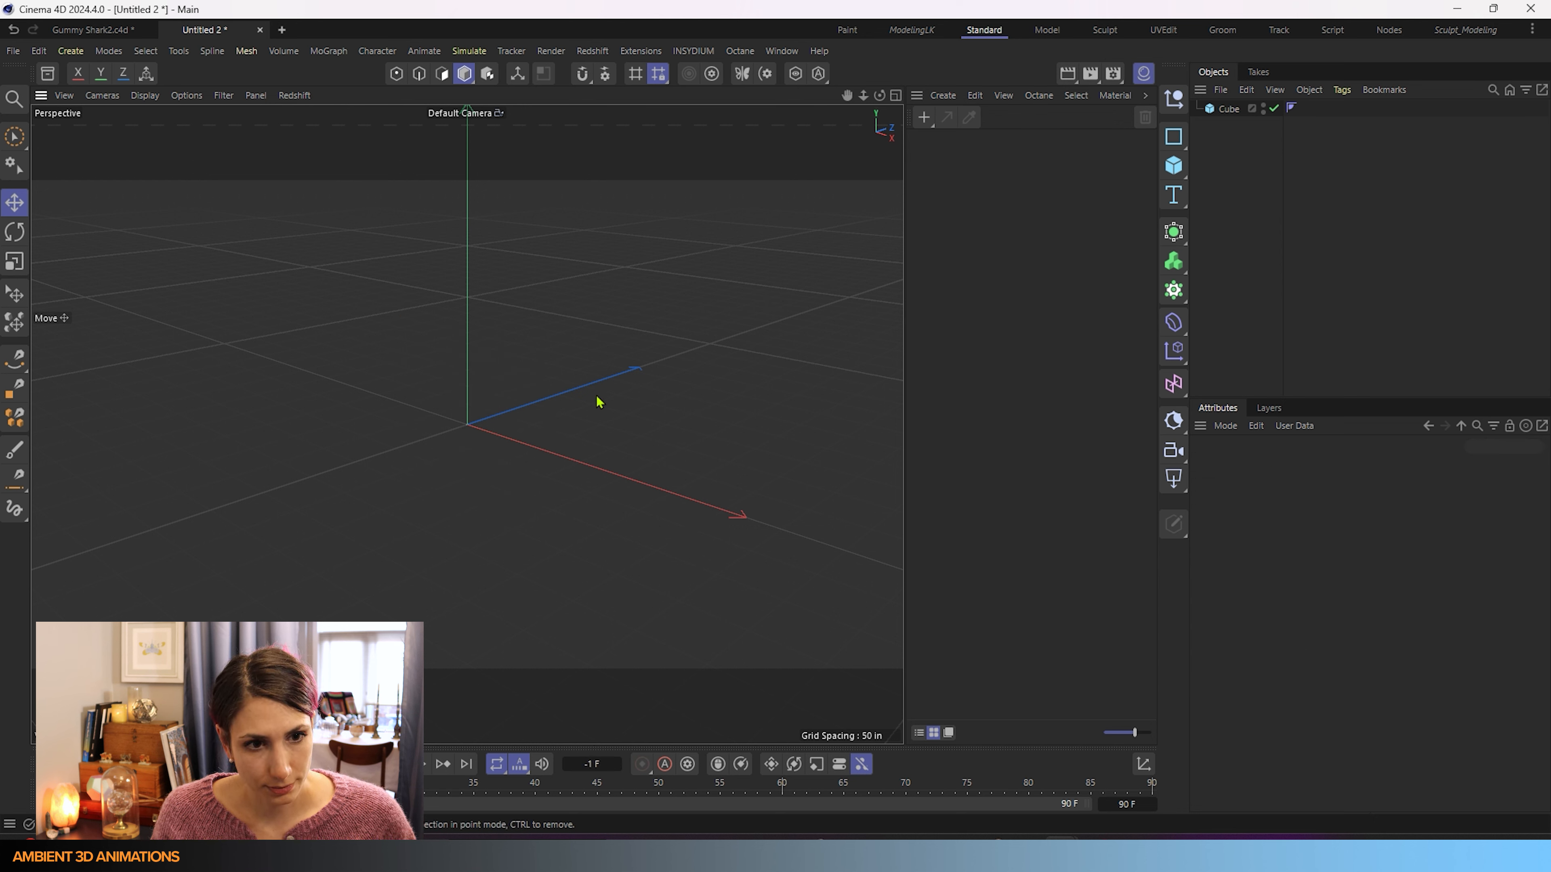
left_click(1228, 108)
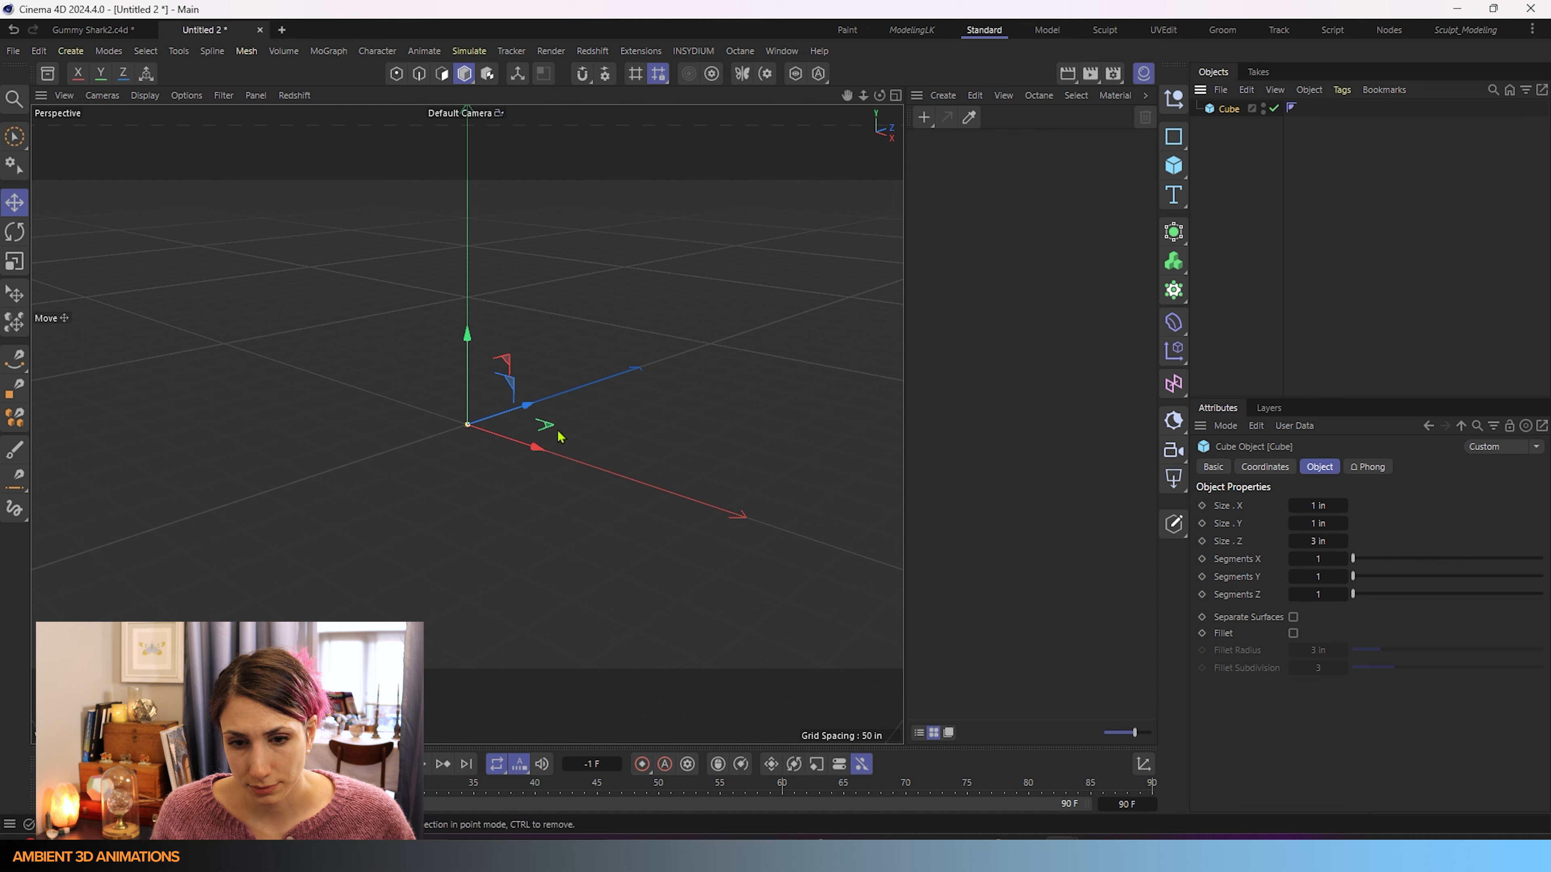
scroll(475, 448, "up", 3)
scroll(476, 448, "up", 8)
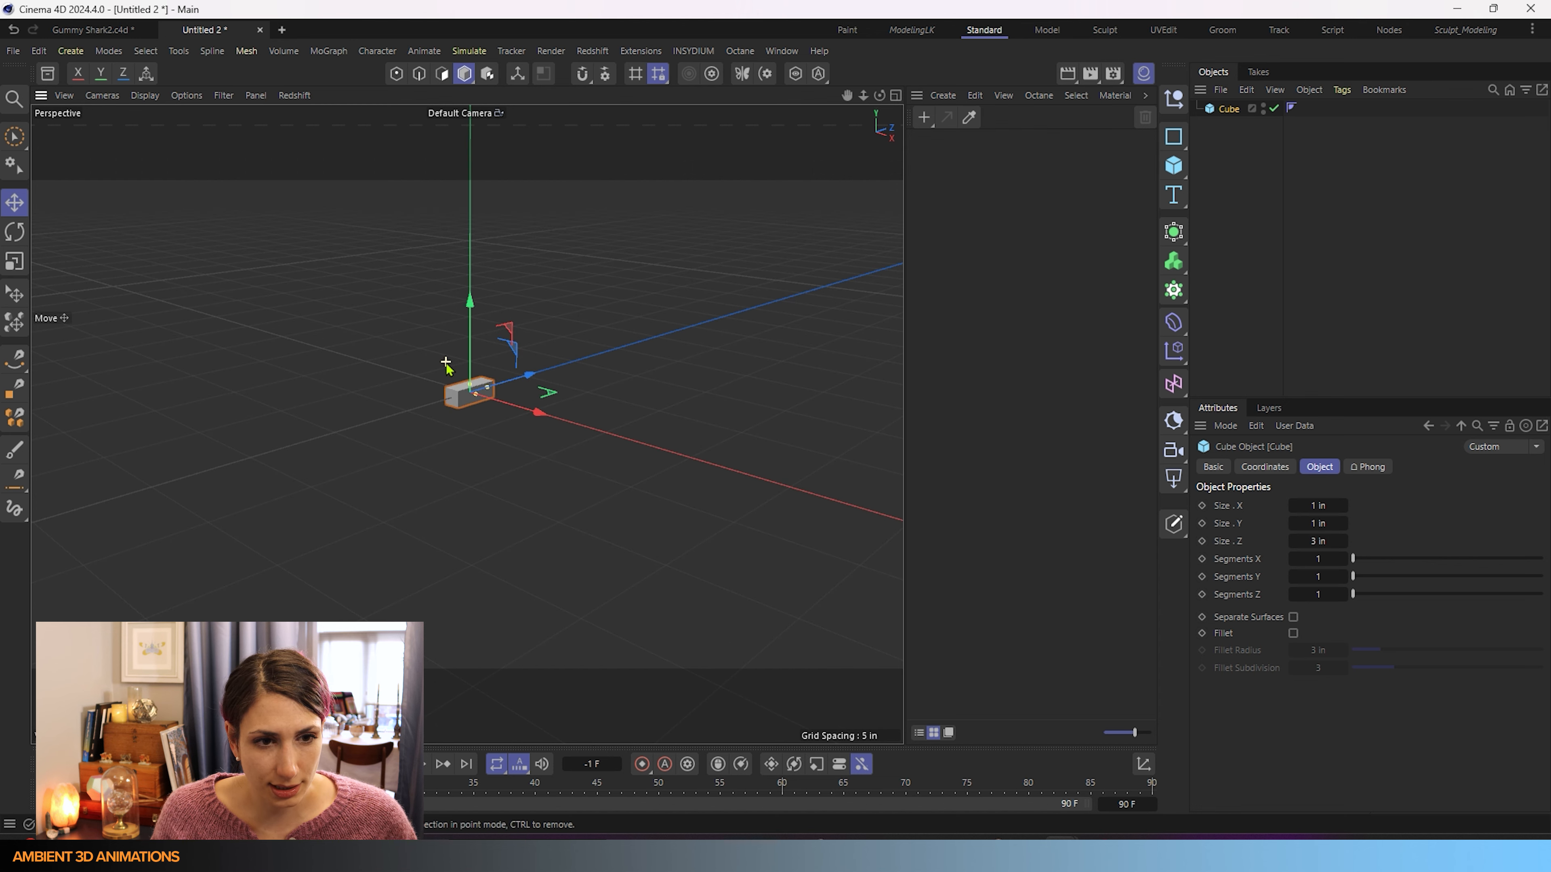
scroll(428, 363, "up", 6)
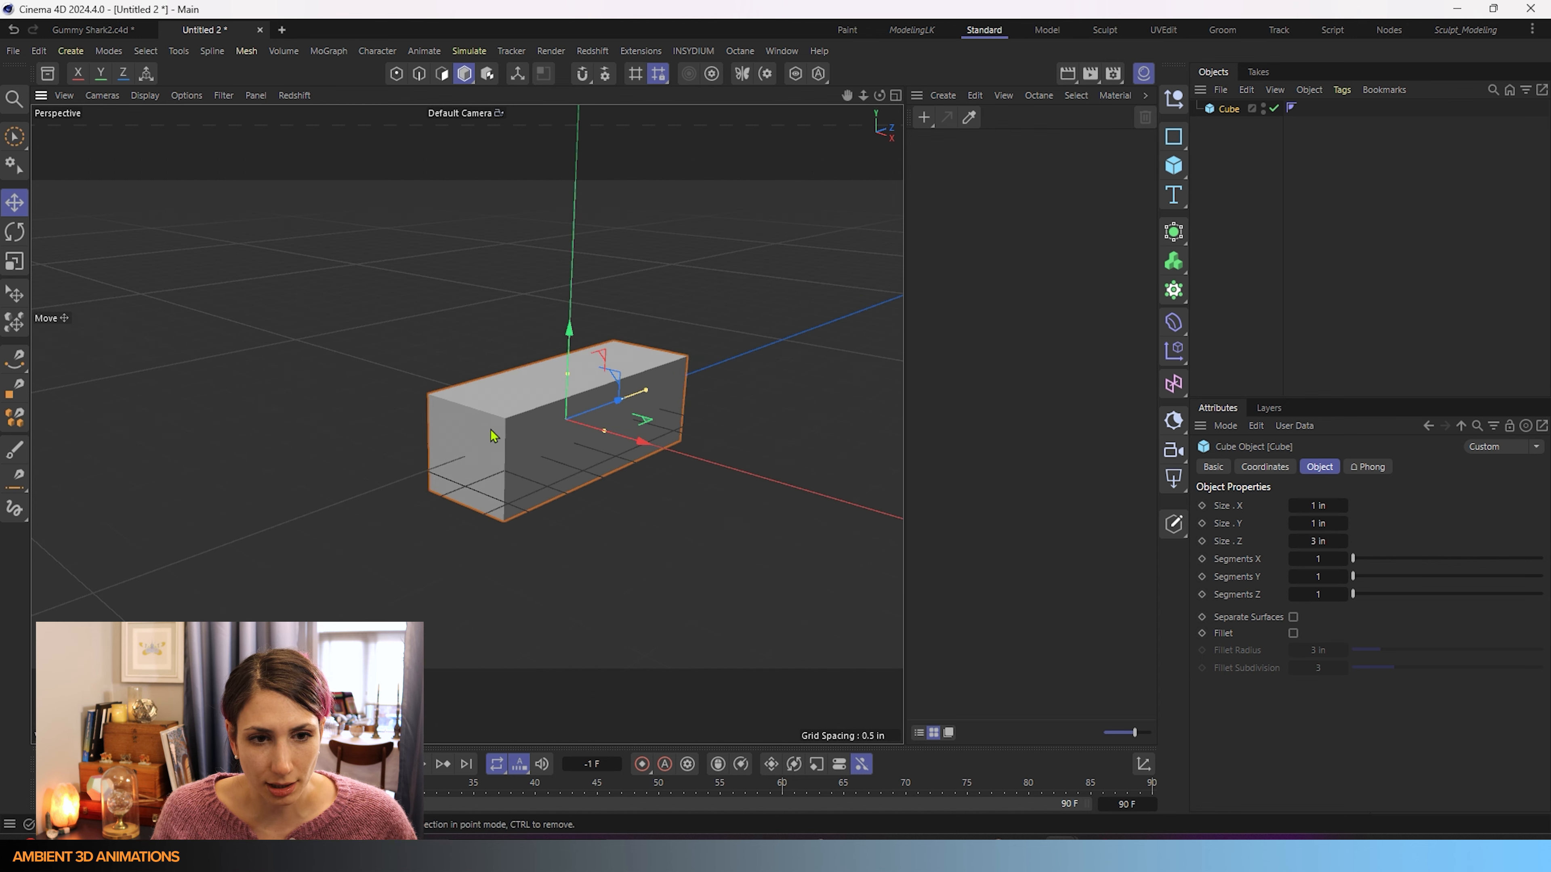
left_click(1337, 542)
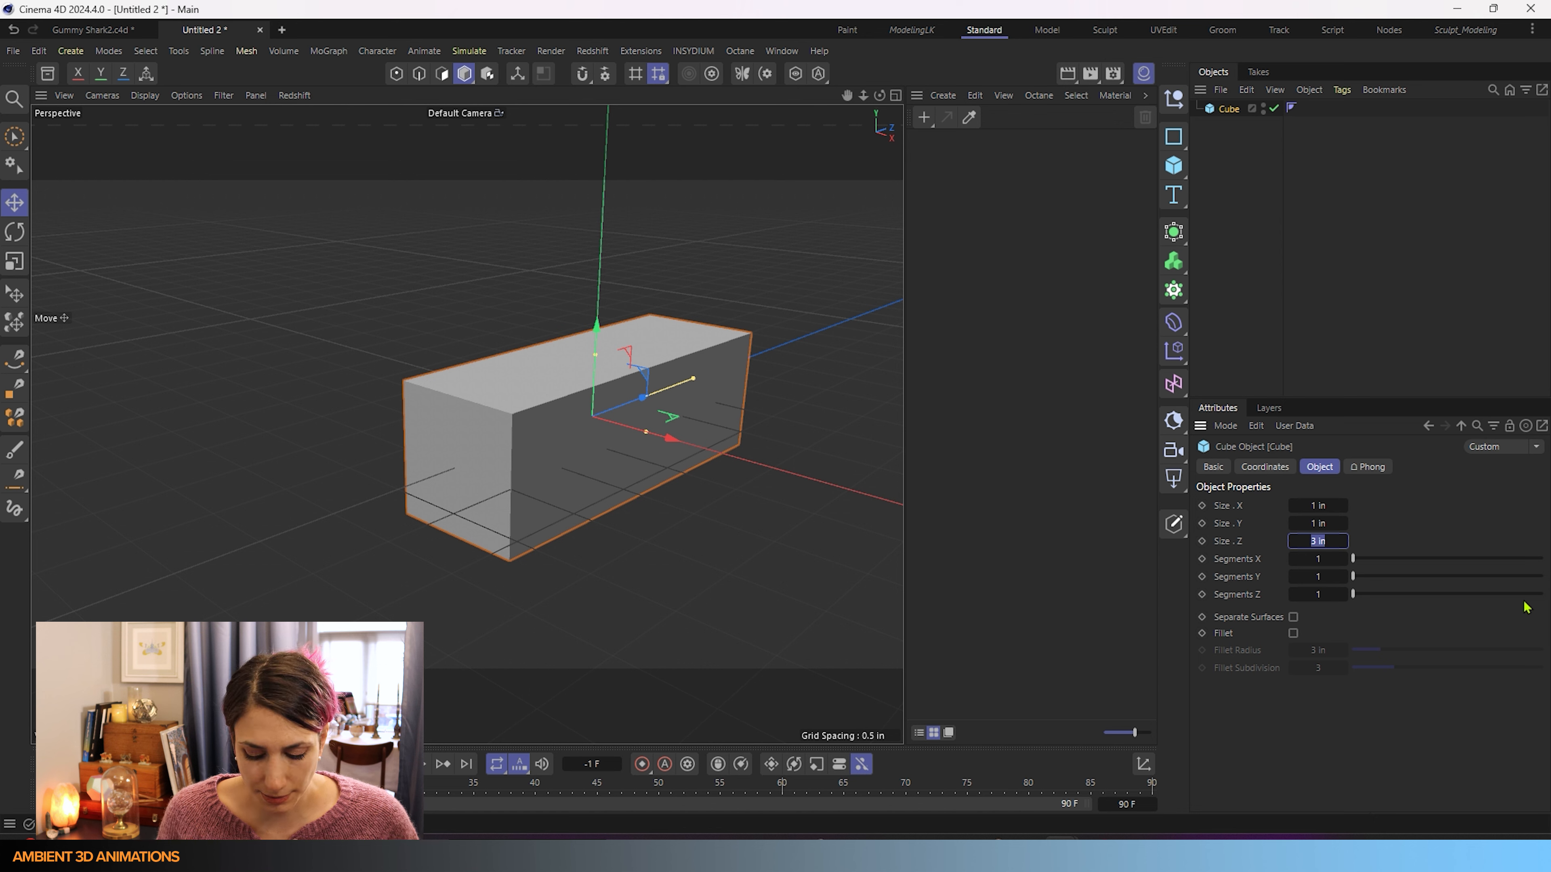
type("1")
key("Return")
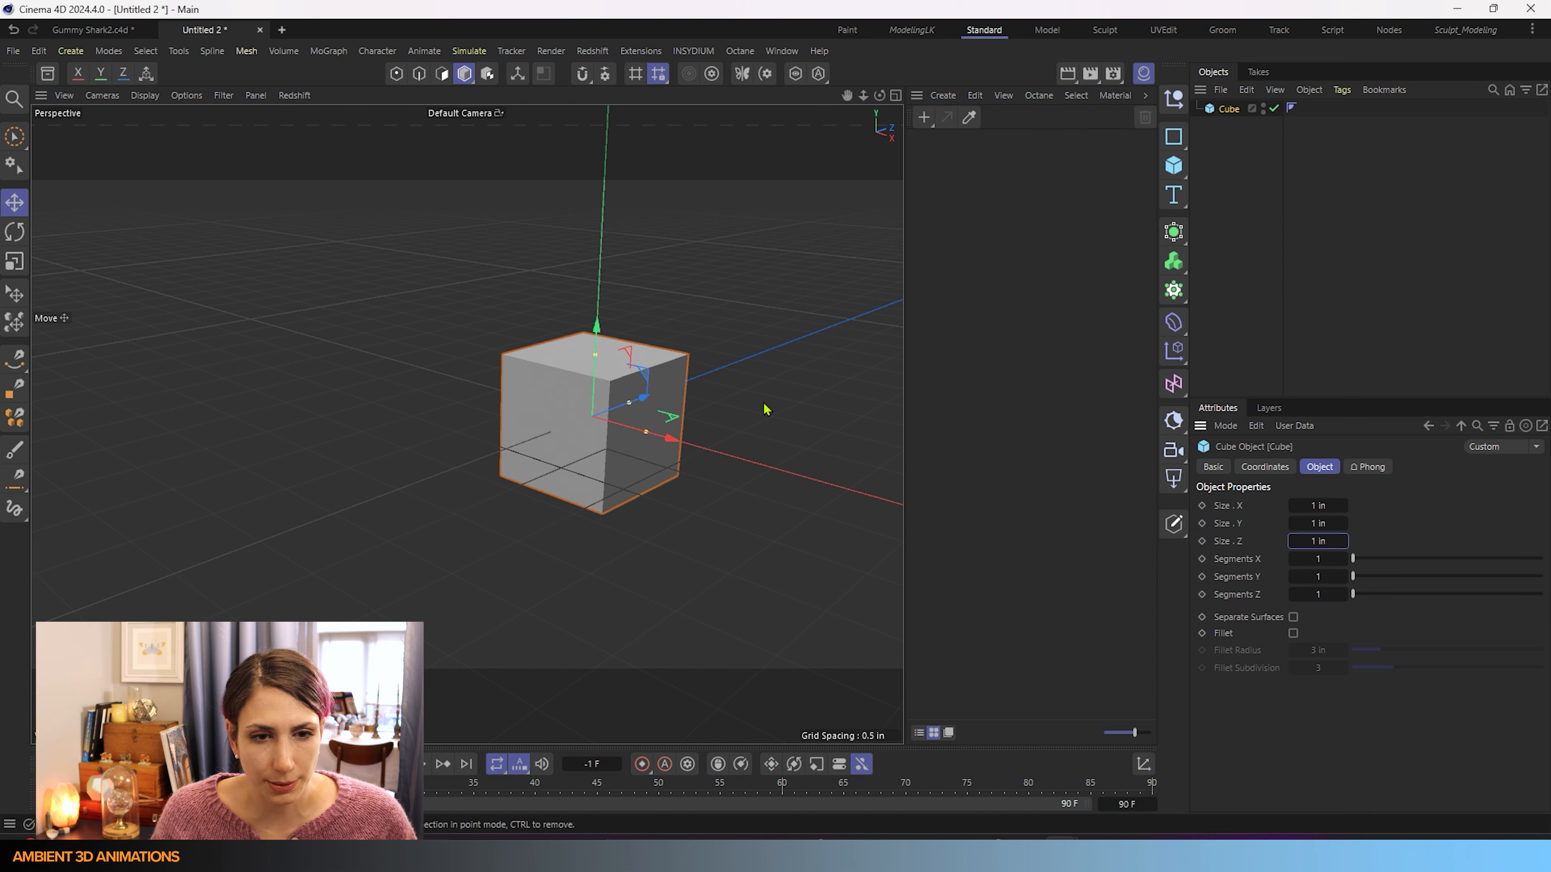
middle_click_drag(679, 408, 612, 442, "alt")
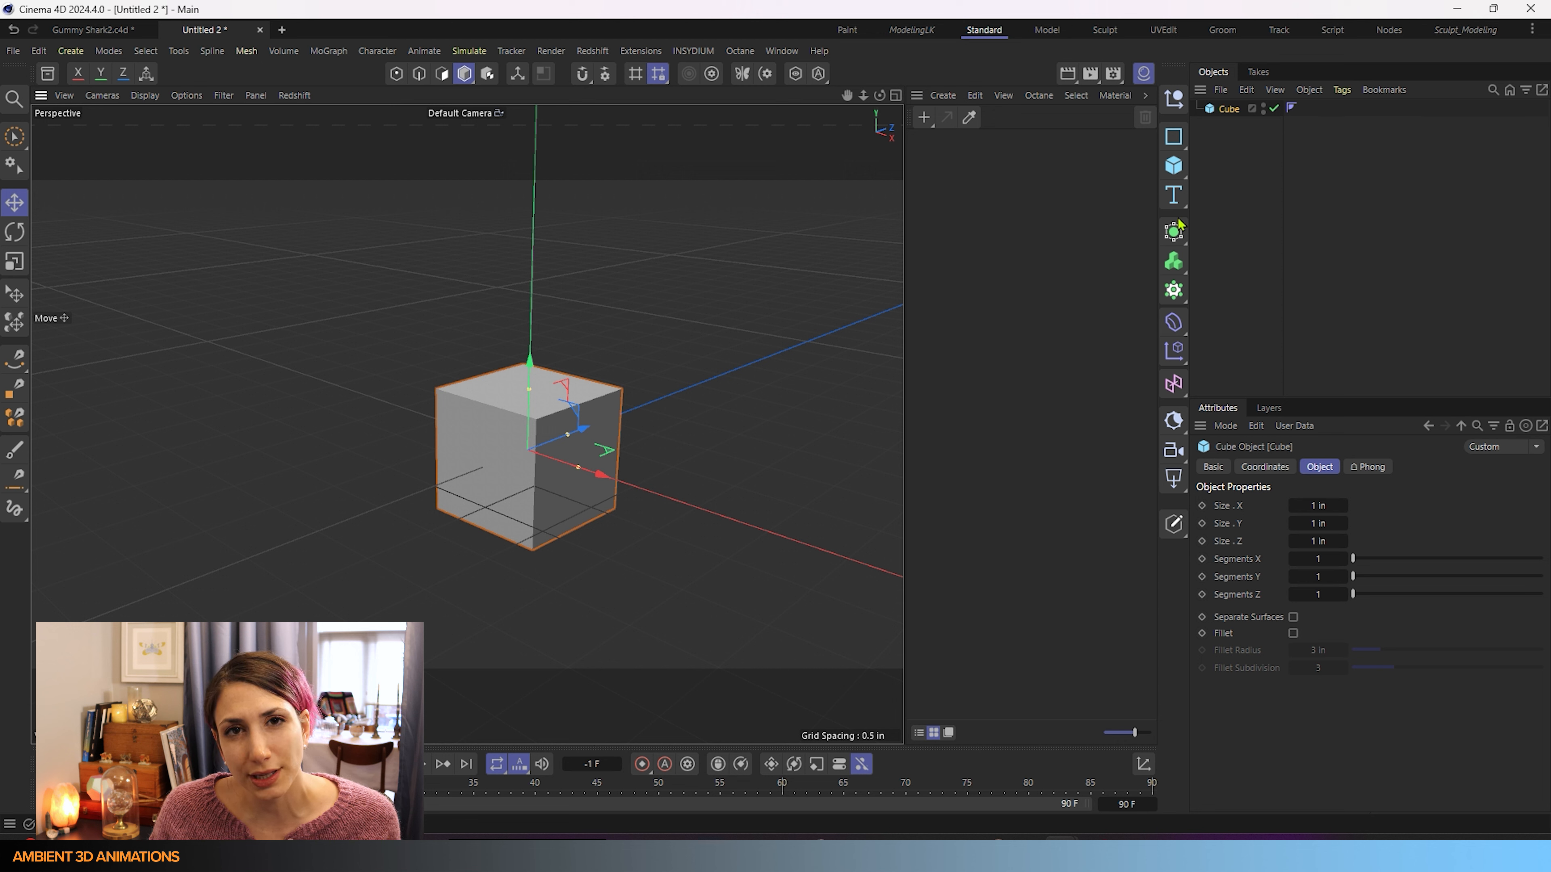
Rename the cube Cage Shark and place it under a new Subdivision Surface.
double_click(1232, 108)
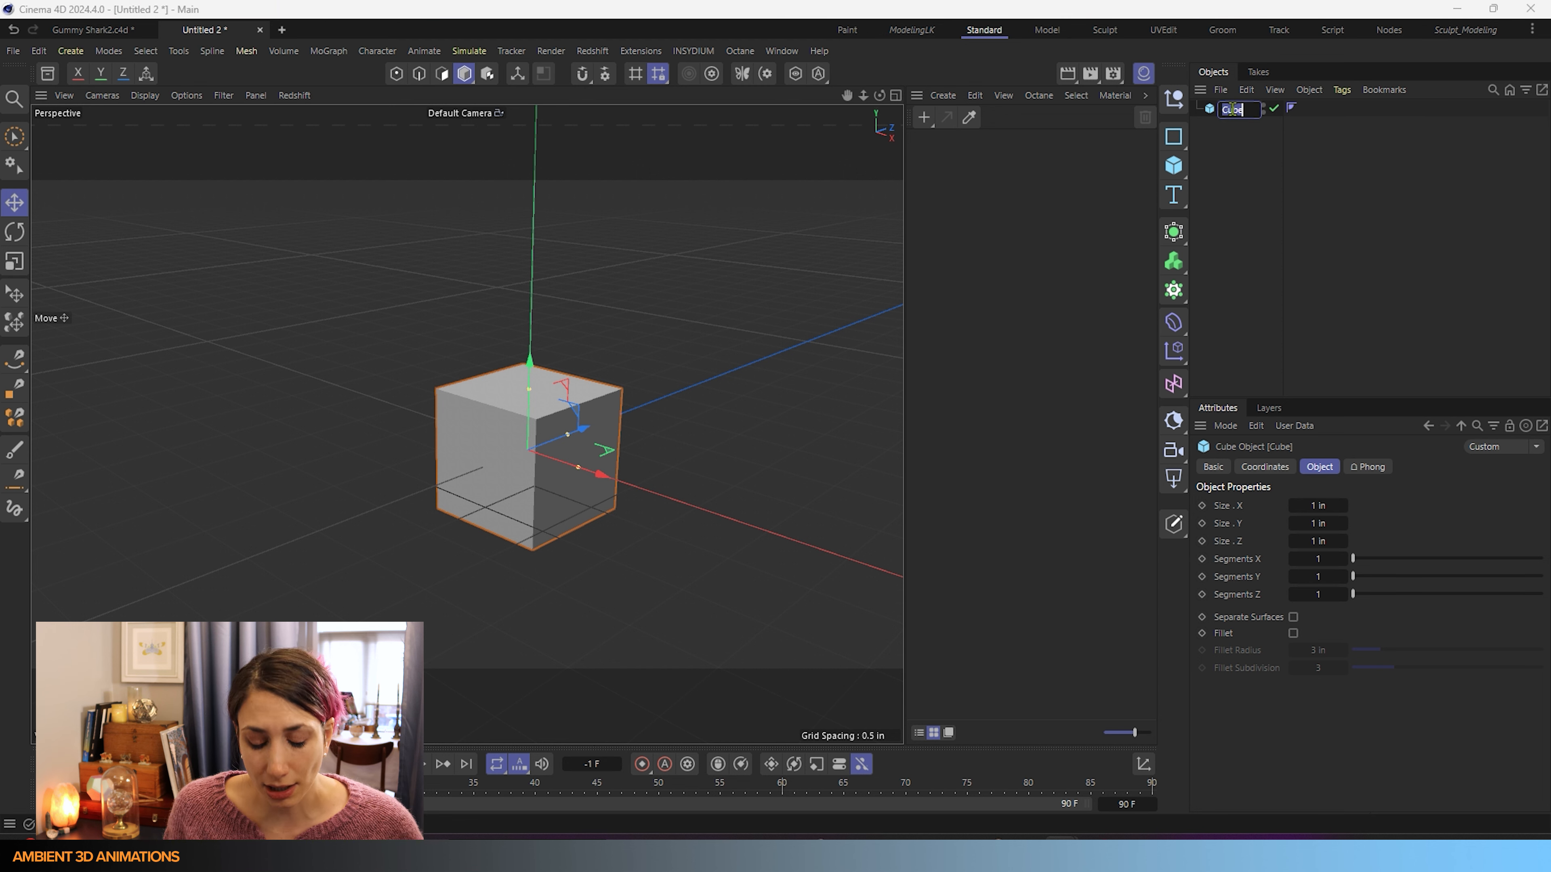
key("BackSpace")
type("Ca")
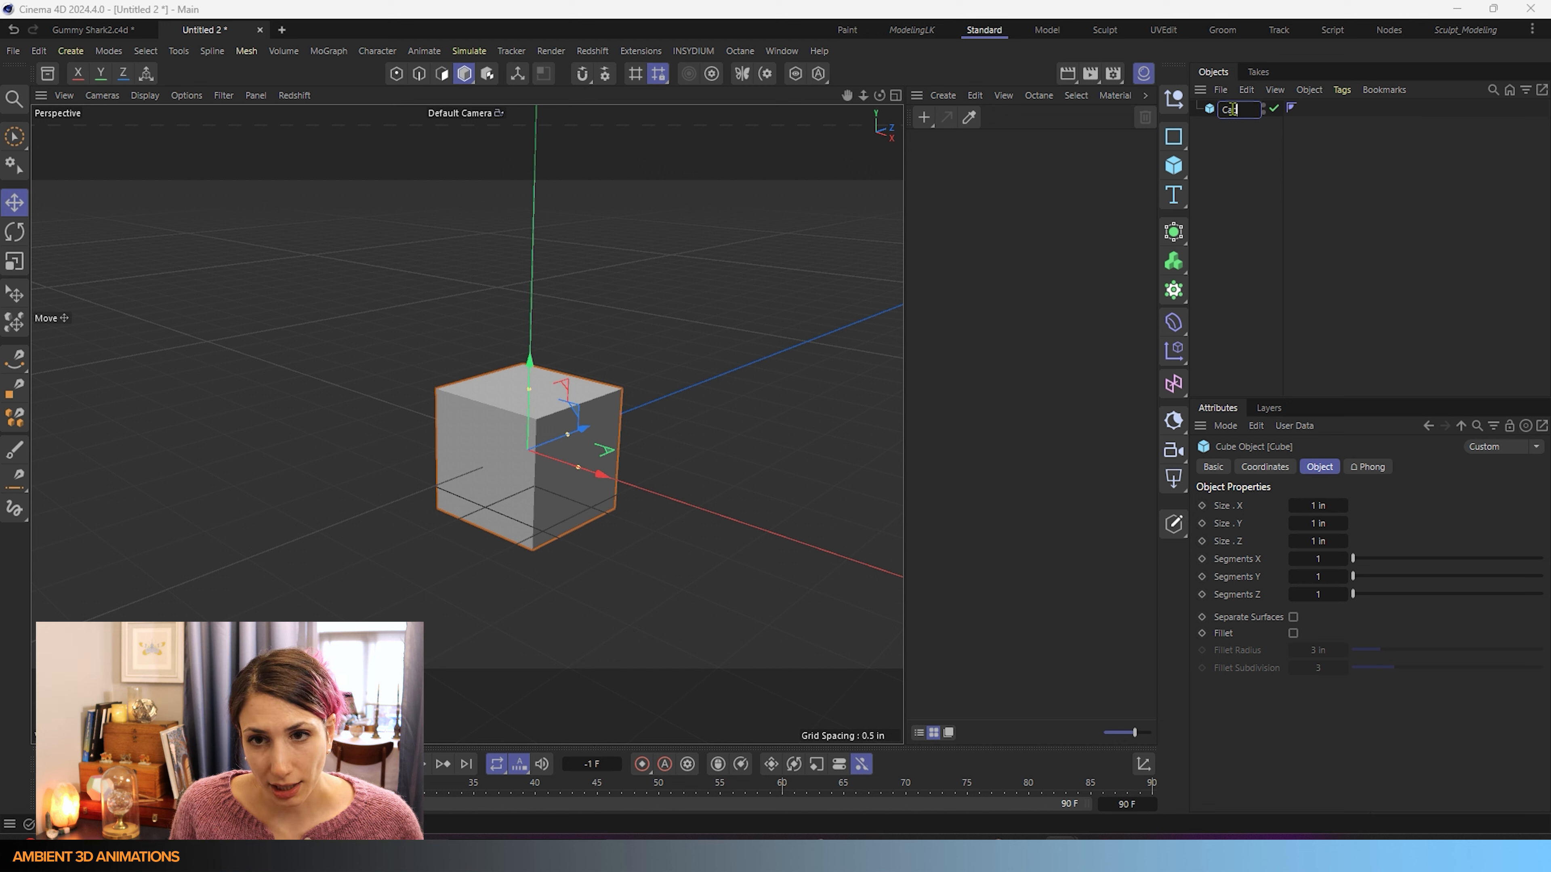
type("ge")
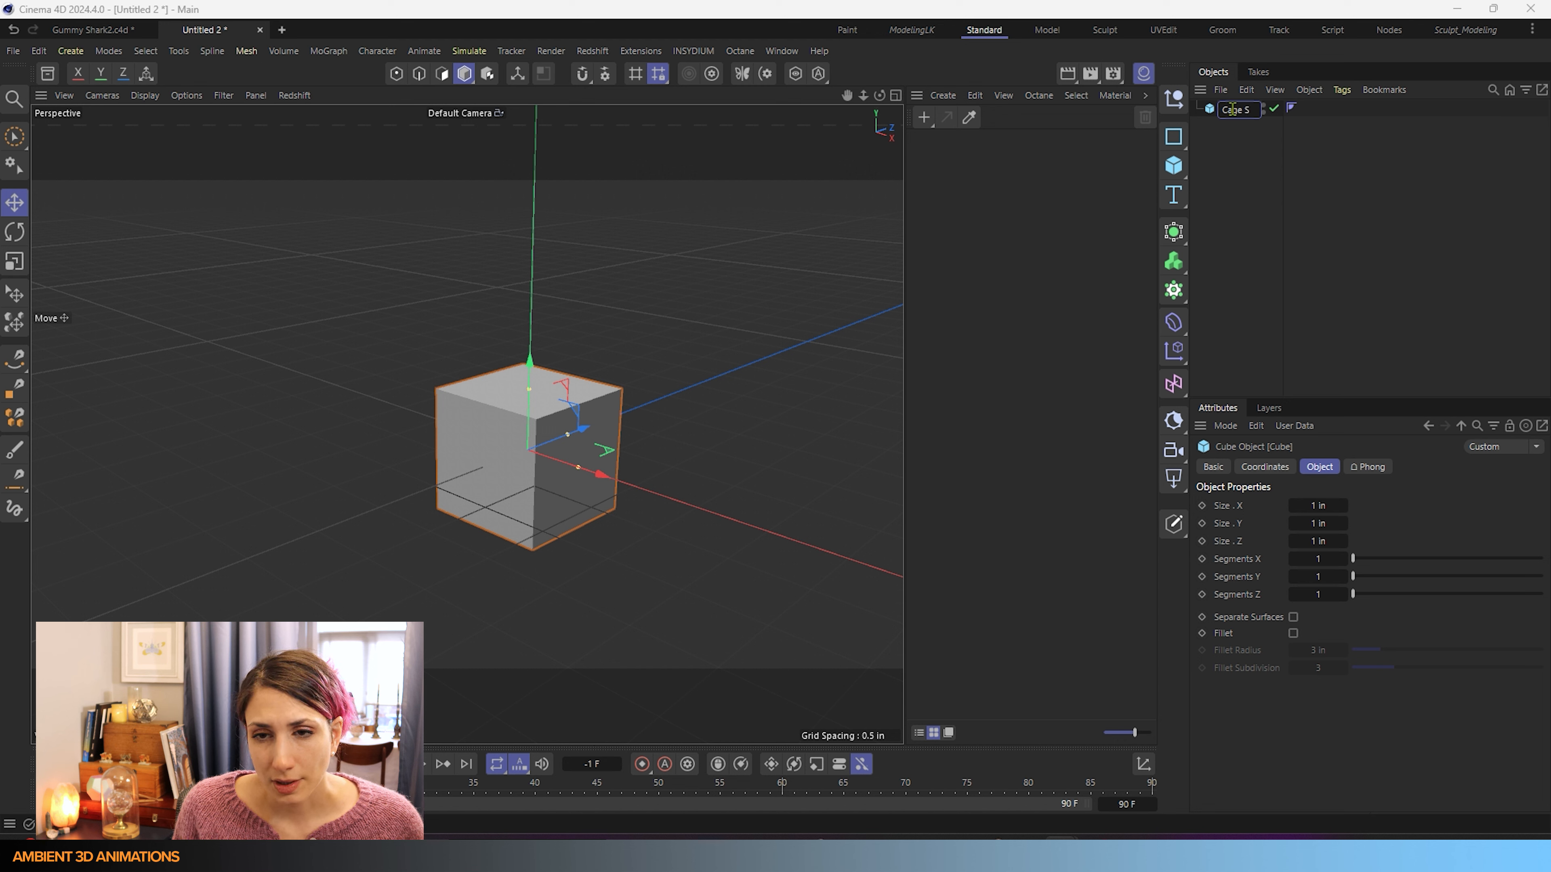
type("Shark")
key("Return")
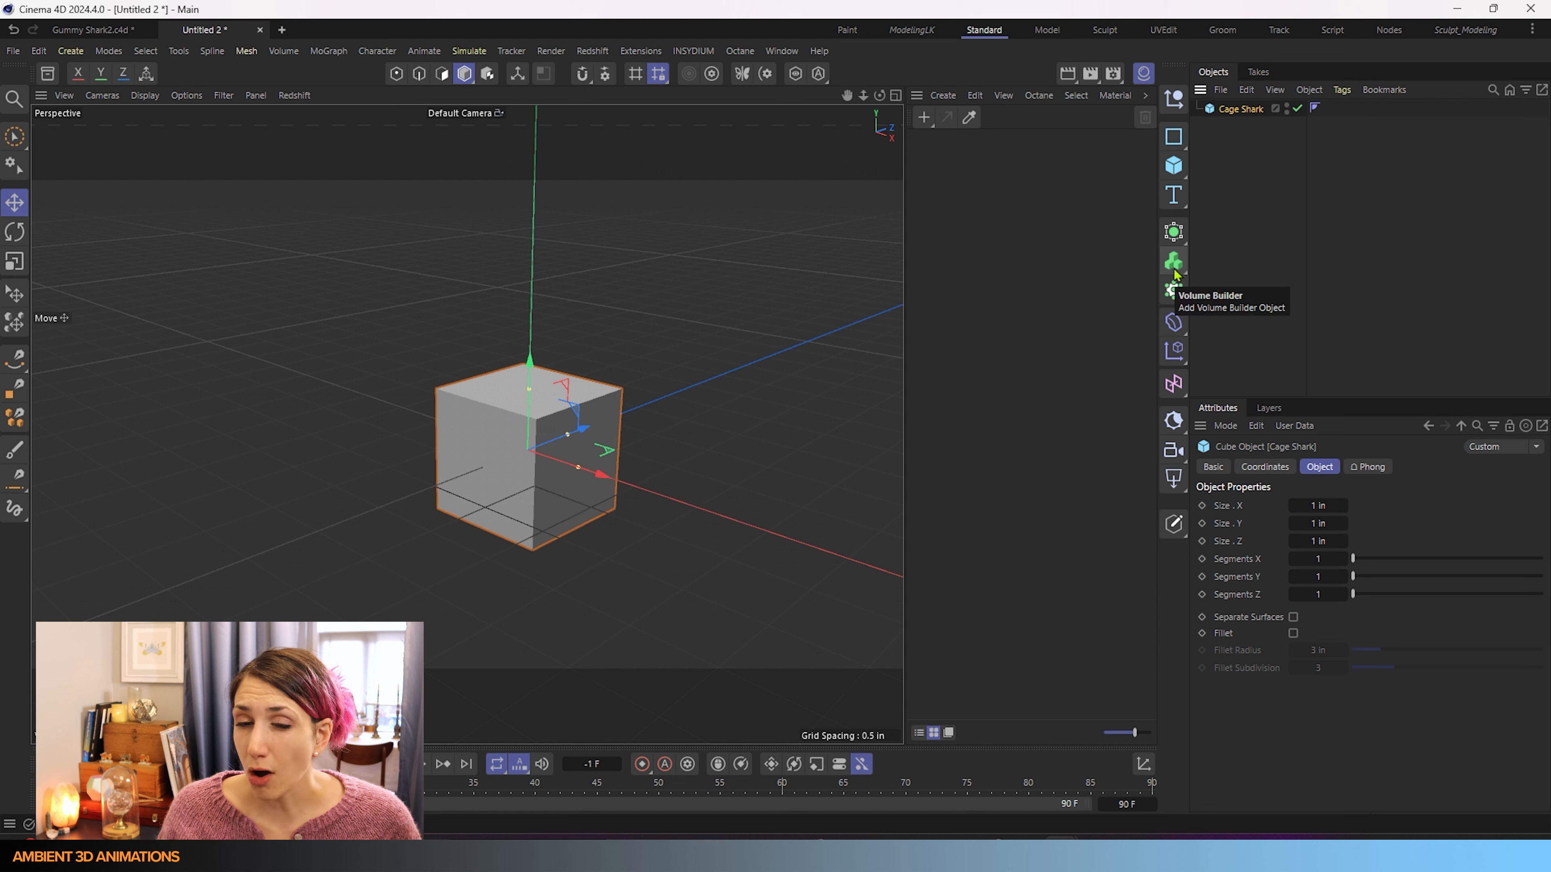
left_click(1173, 232)
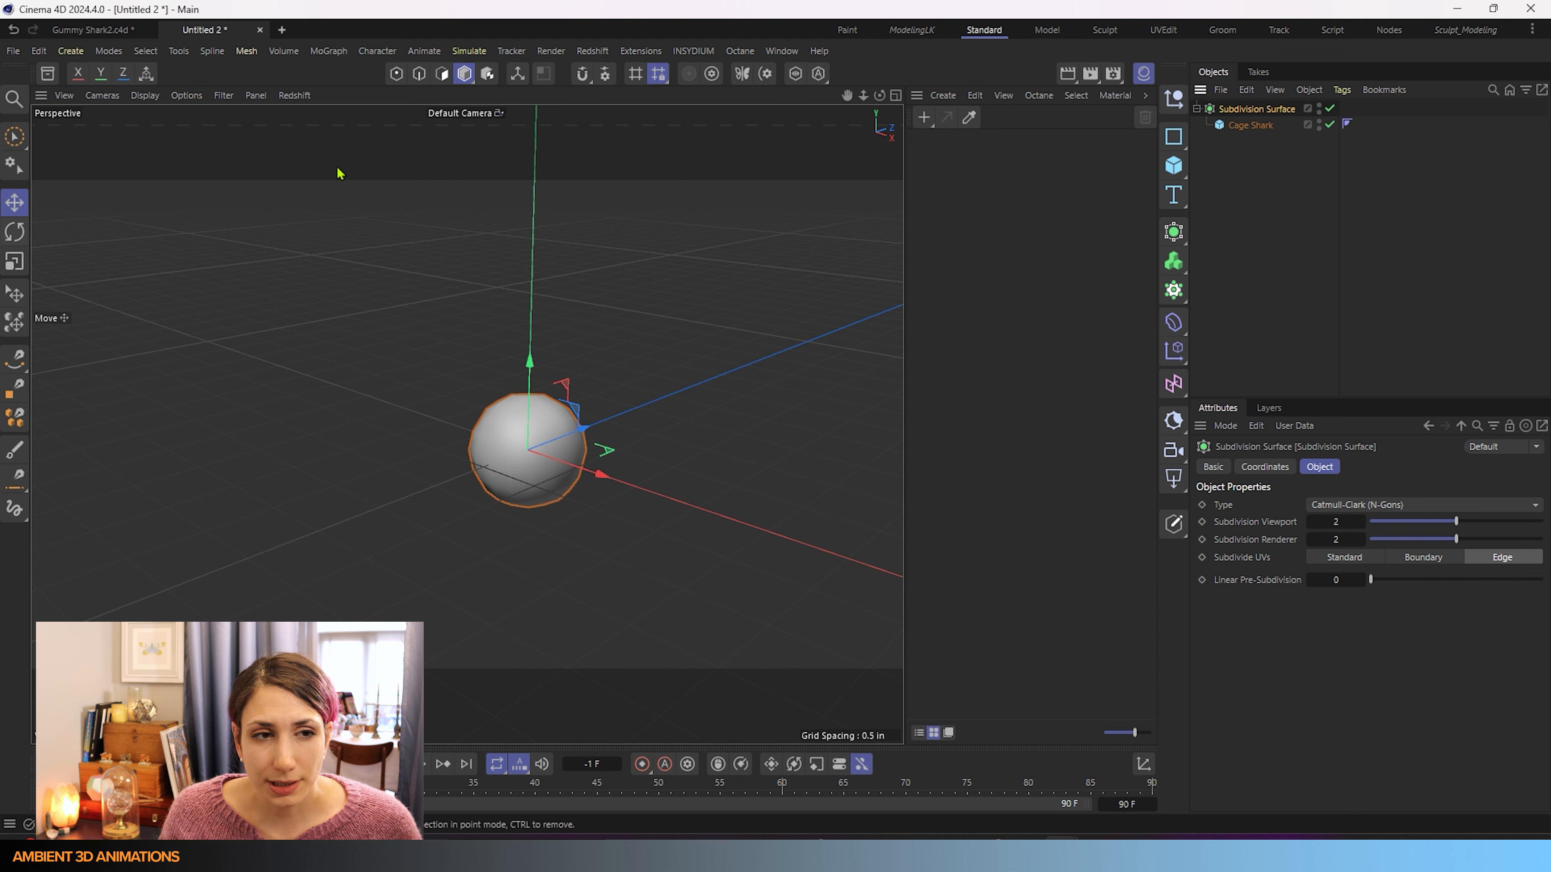
Set the viewport display to Gouraud Shading (Lines).
left_click(126, 99)
mouse_move(143, 101)
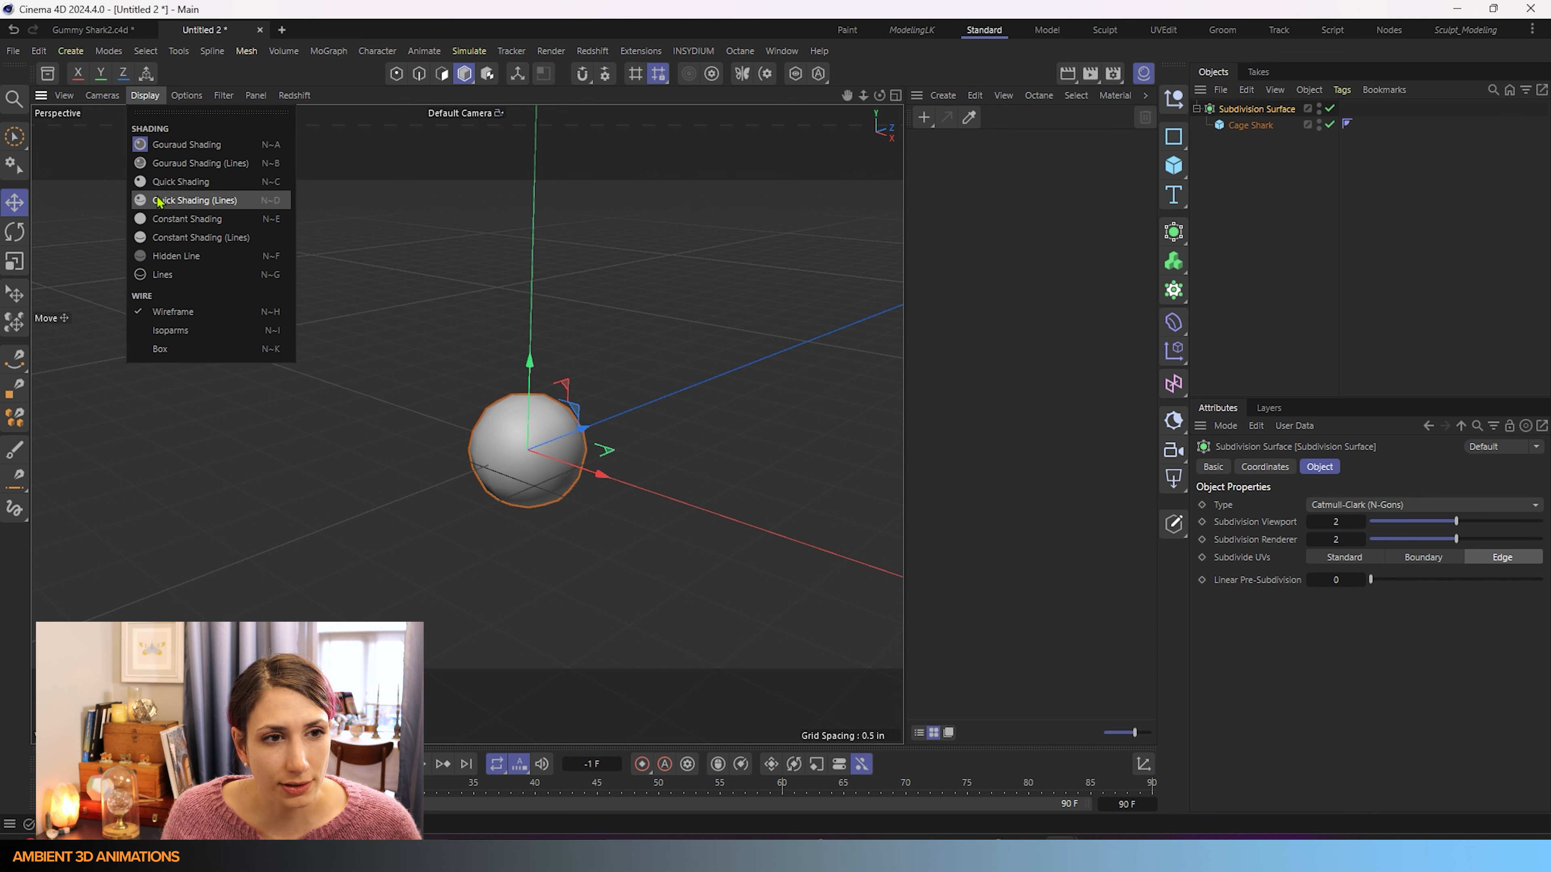
left_click(175, 164)
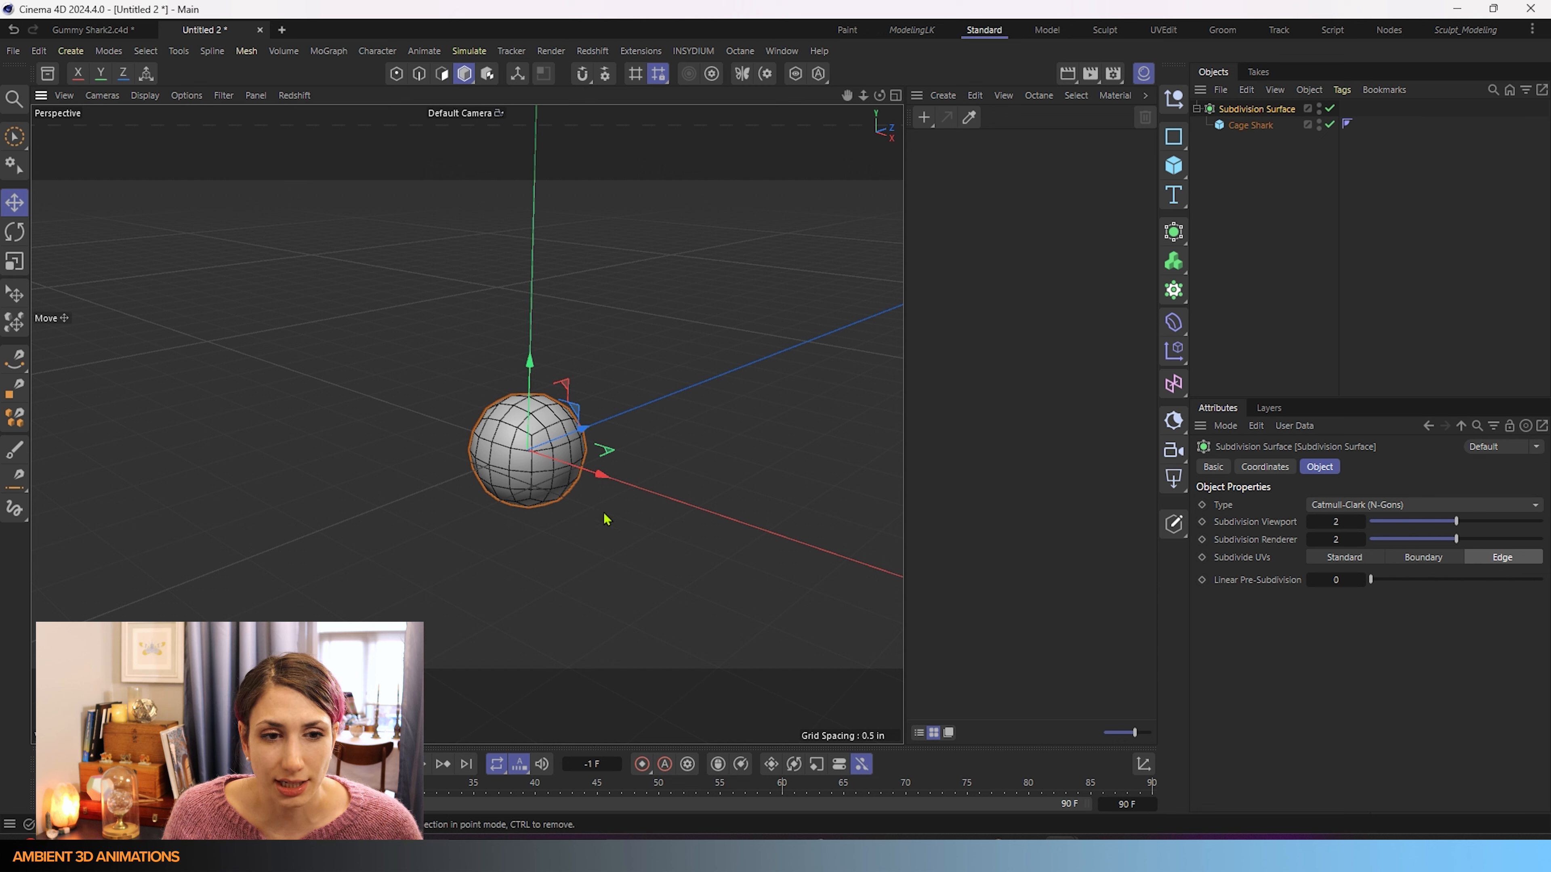
Compare the raw cube with its smoothed version by toggling the Subdivision Surface off and on.
left_click(1331, 109)
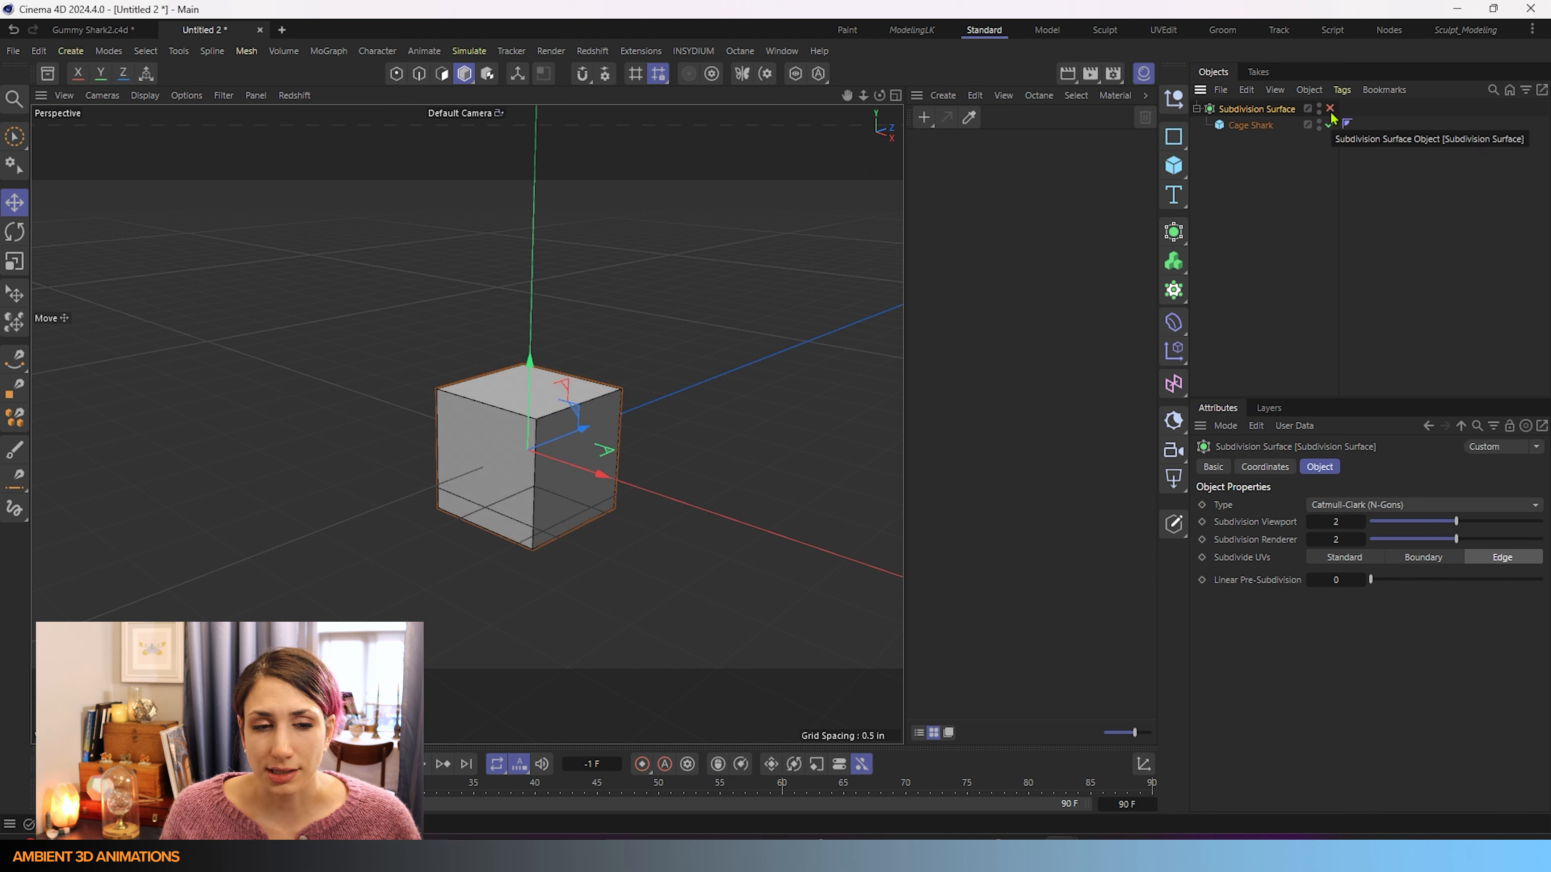
left_click(1330, 108)
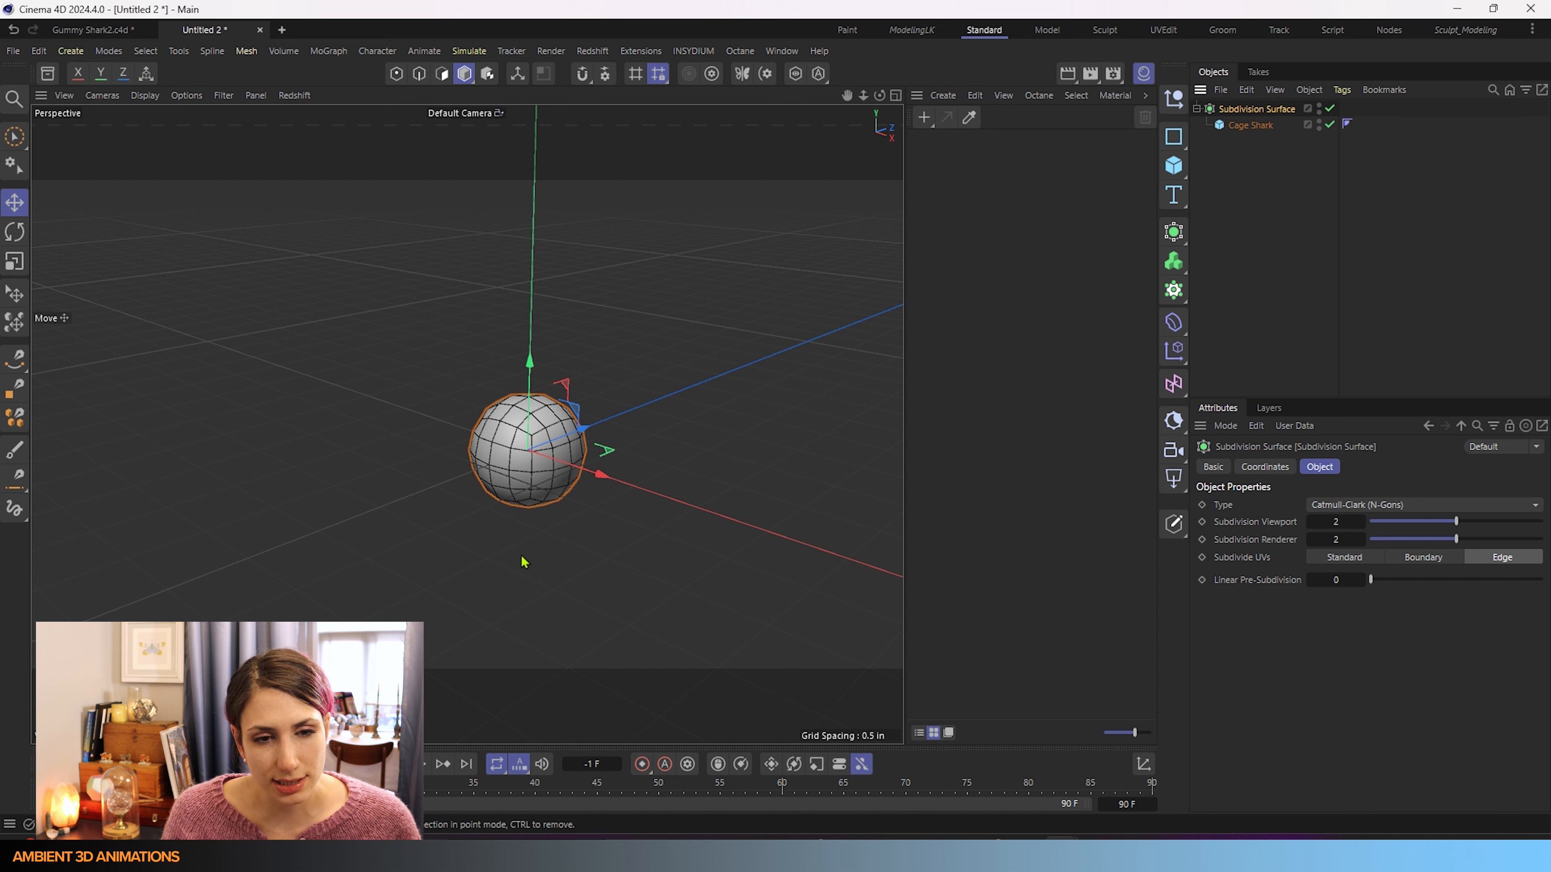
key("q")
key("q")
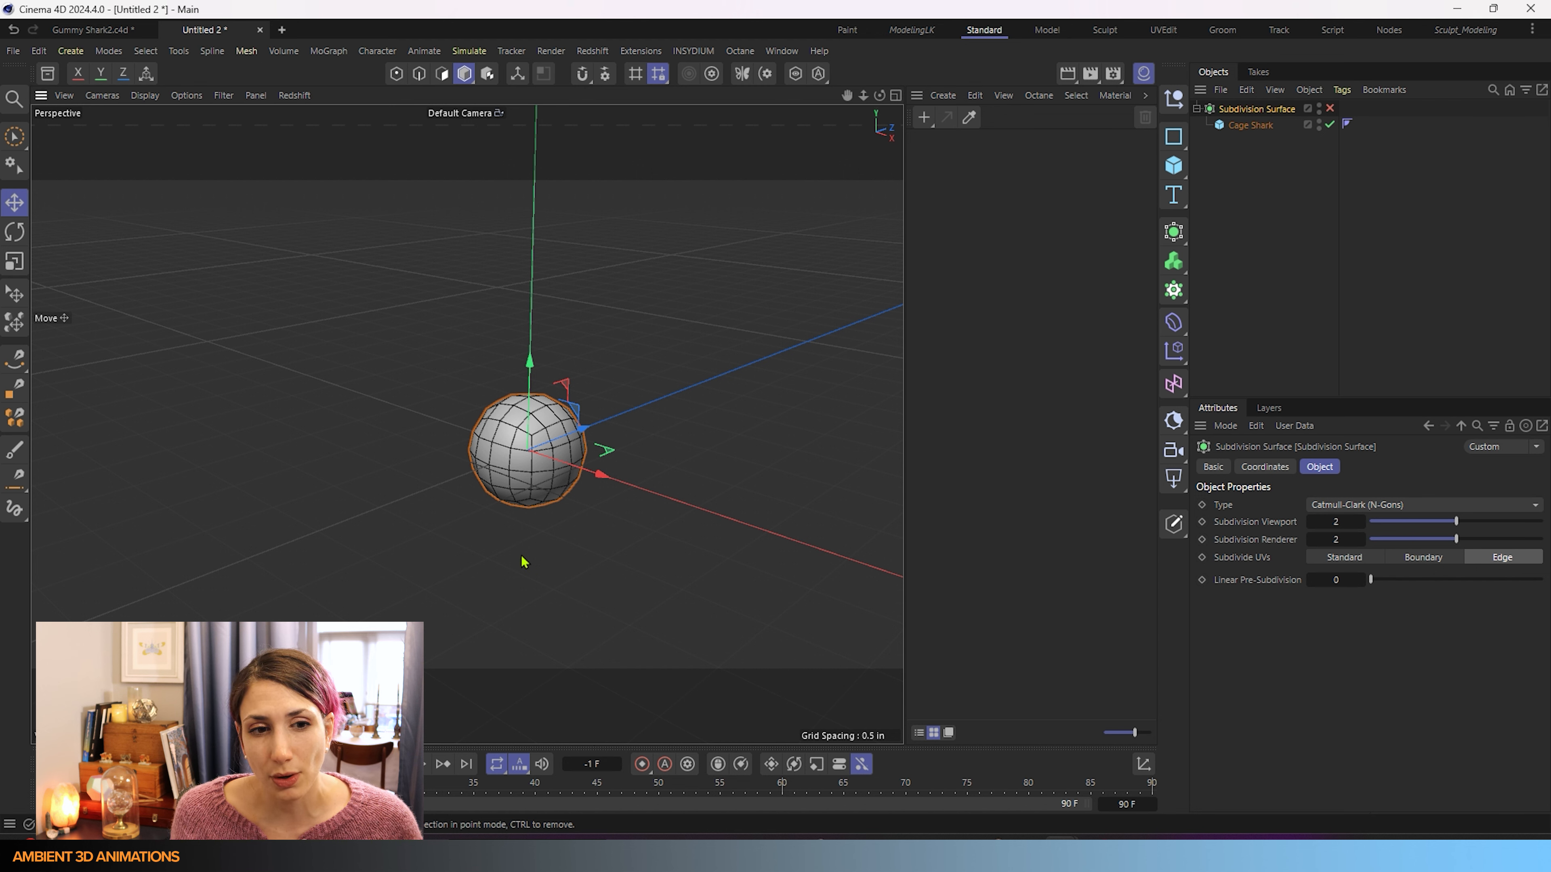
key("q")
key("q")
key("q")
key("q")
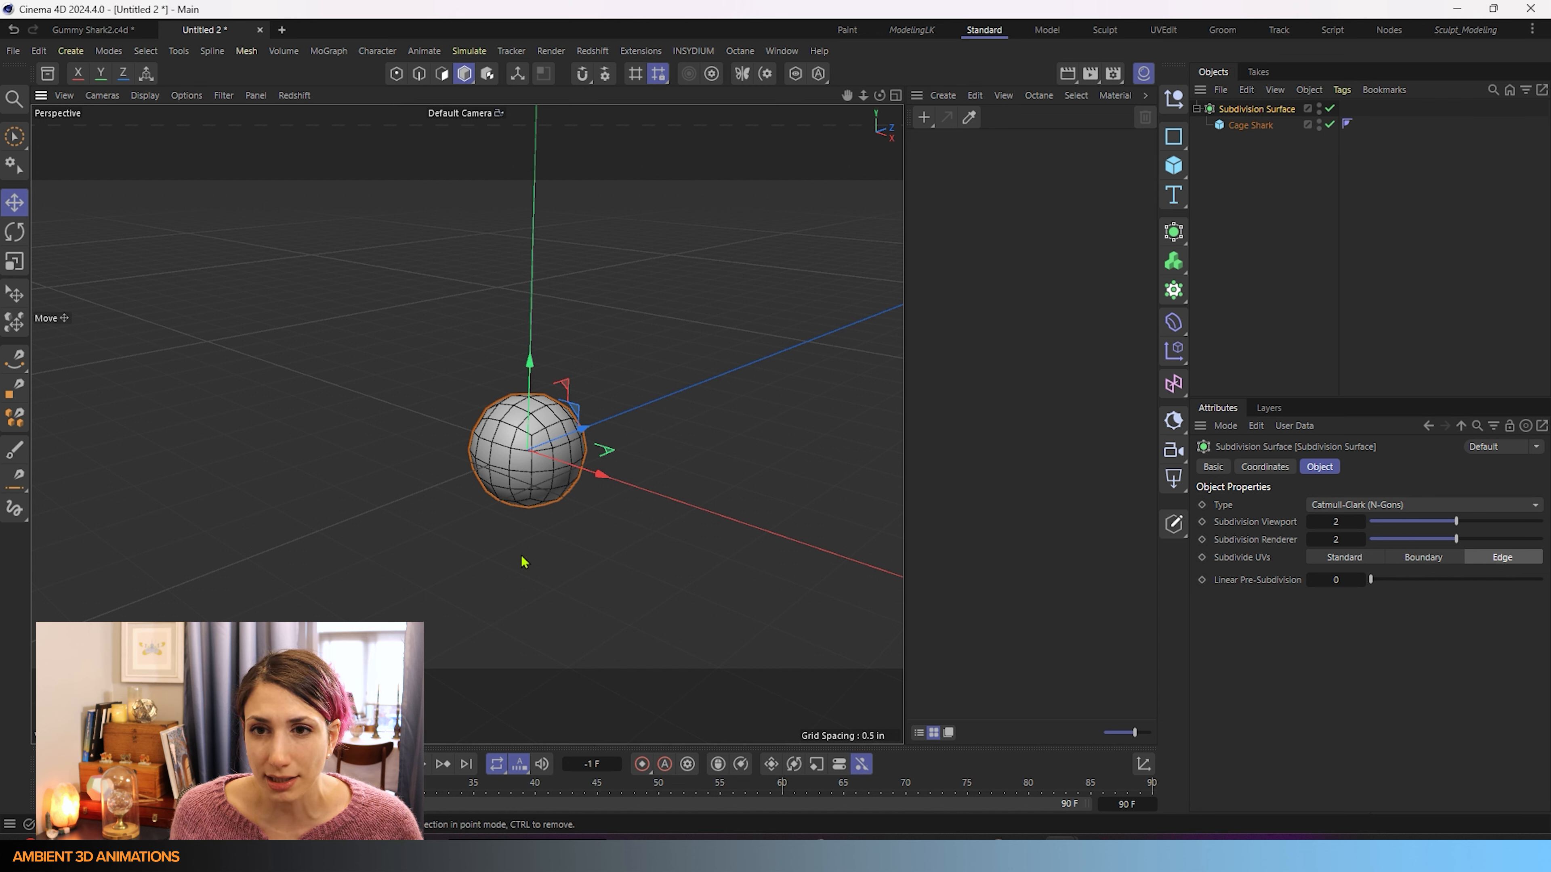
Rename the Subdivision Surface SS Shark.
left_click(1251, 127)
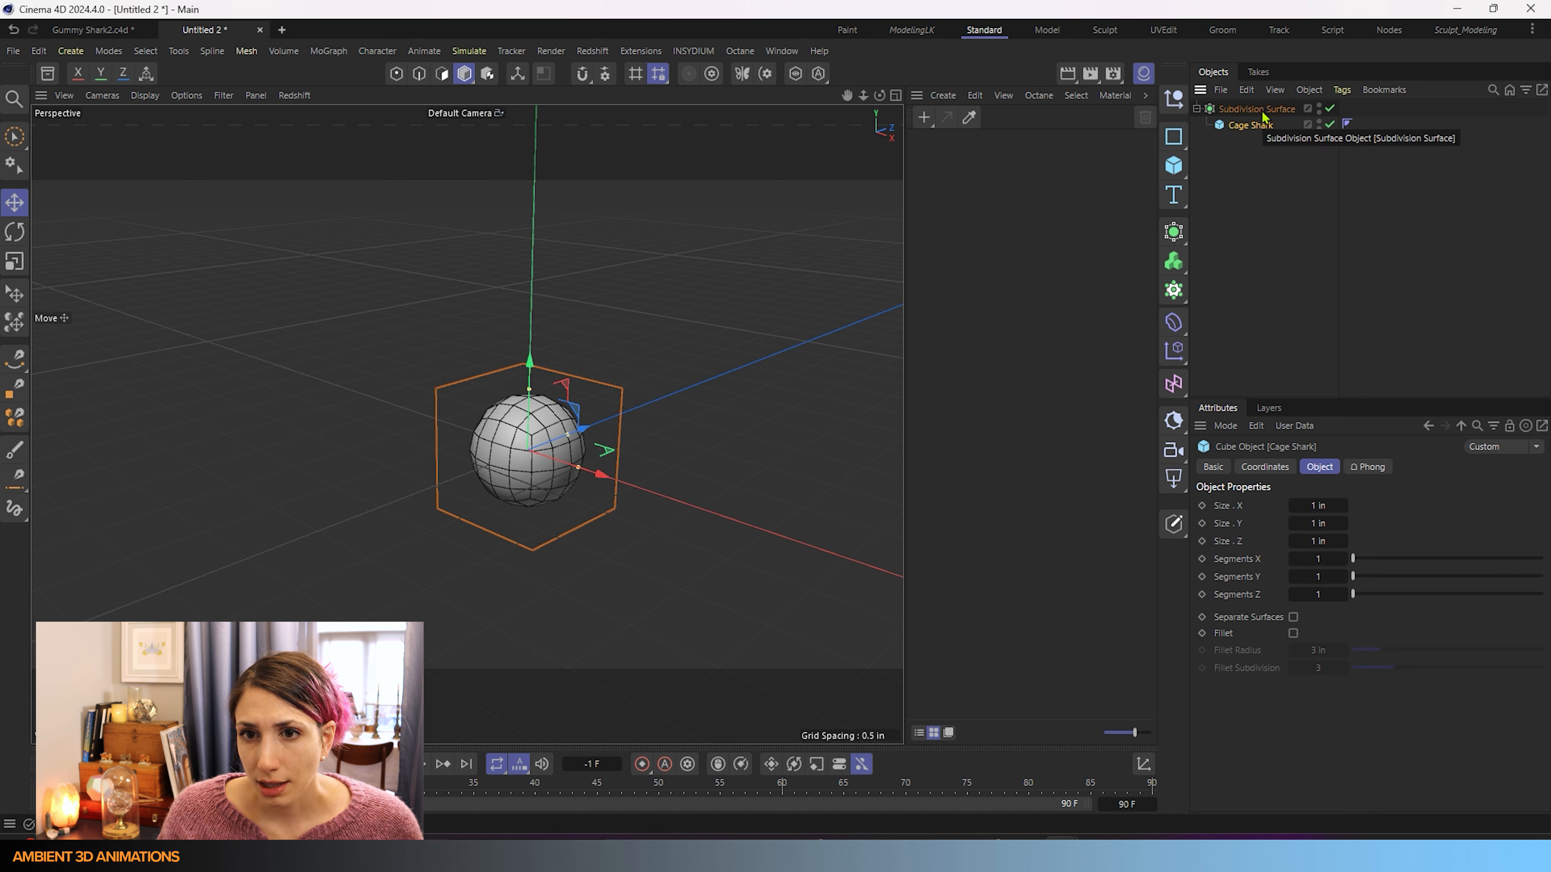
double_click(1256, 109)
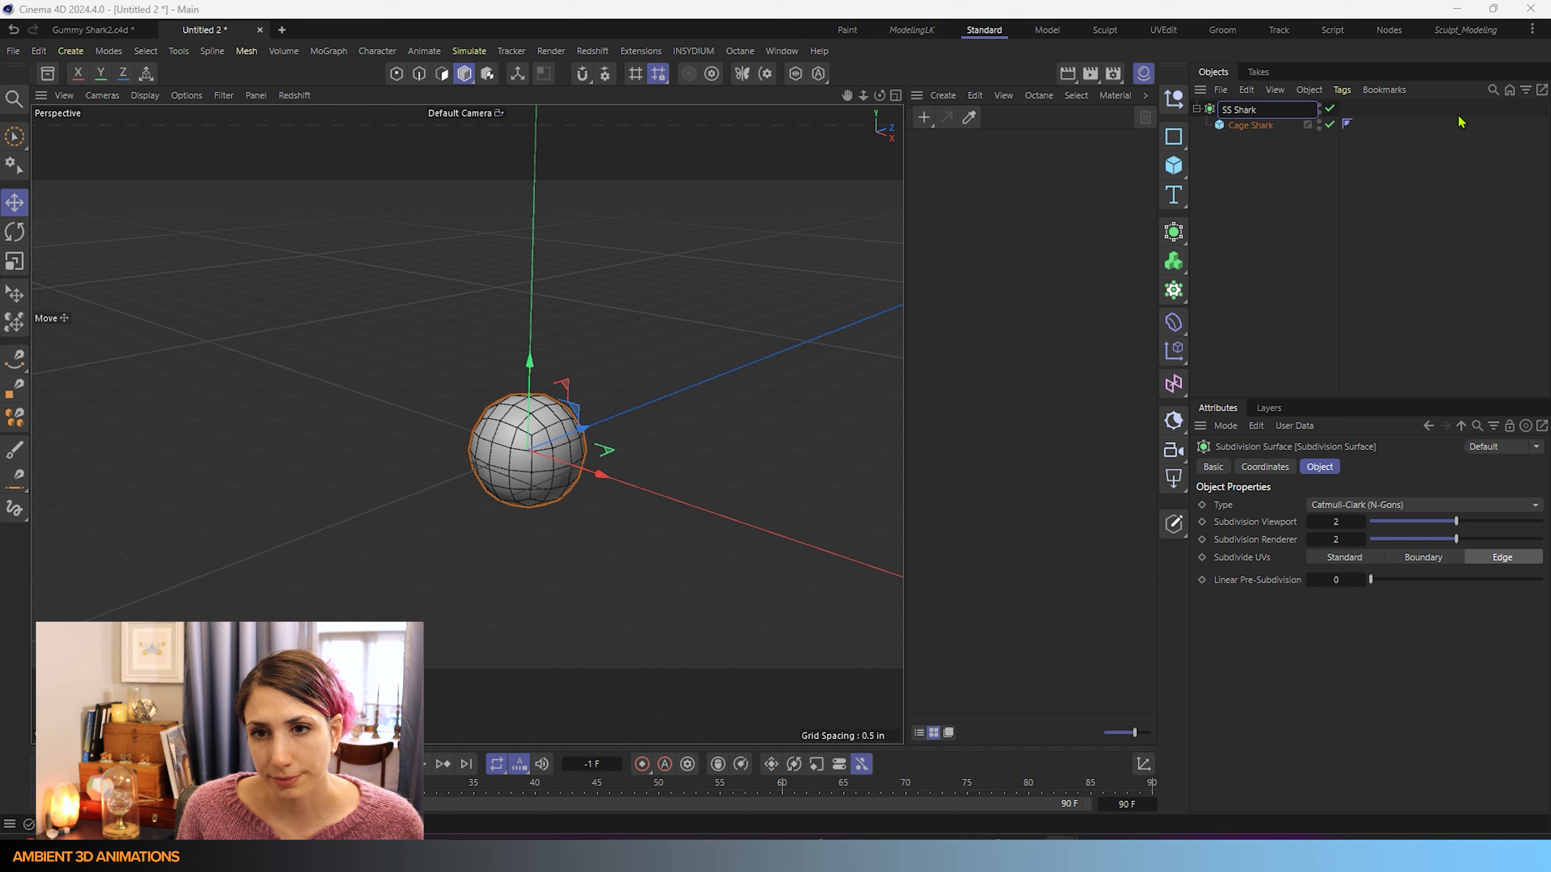
left_click(1295, 199)
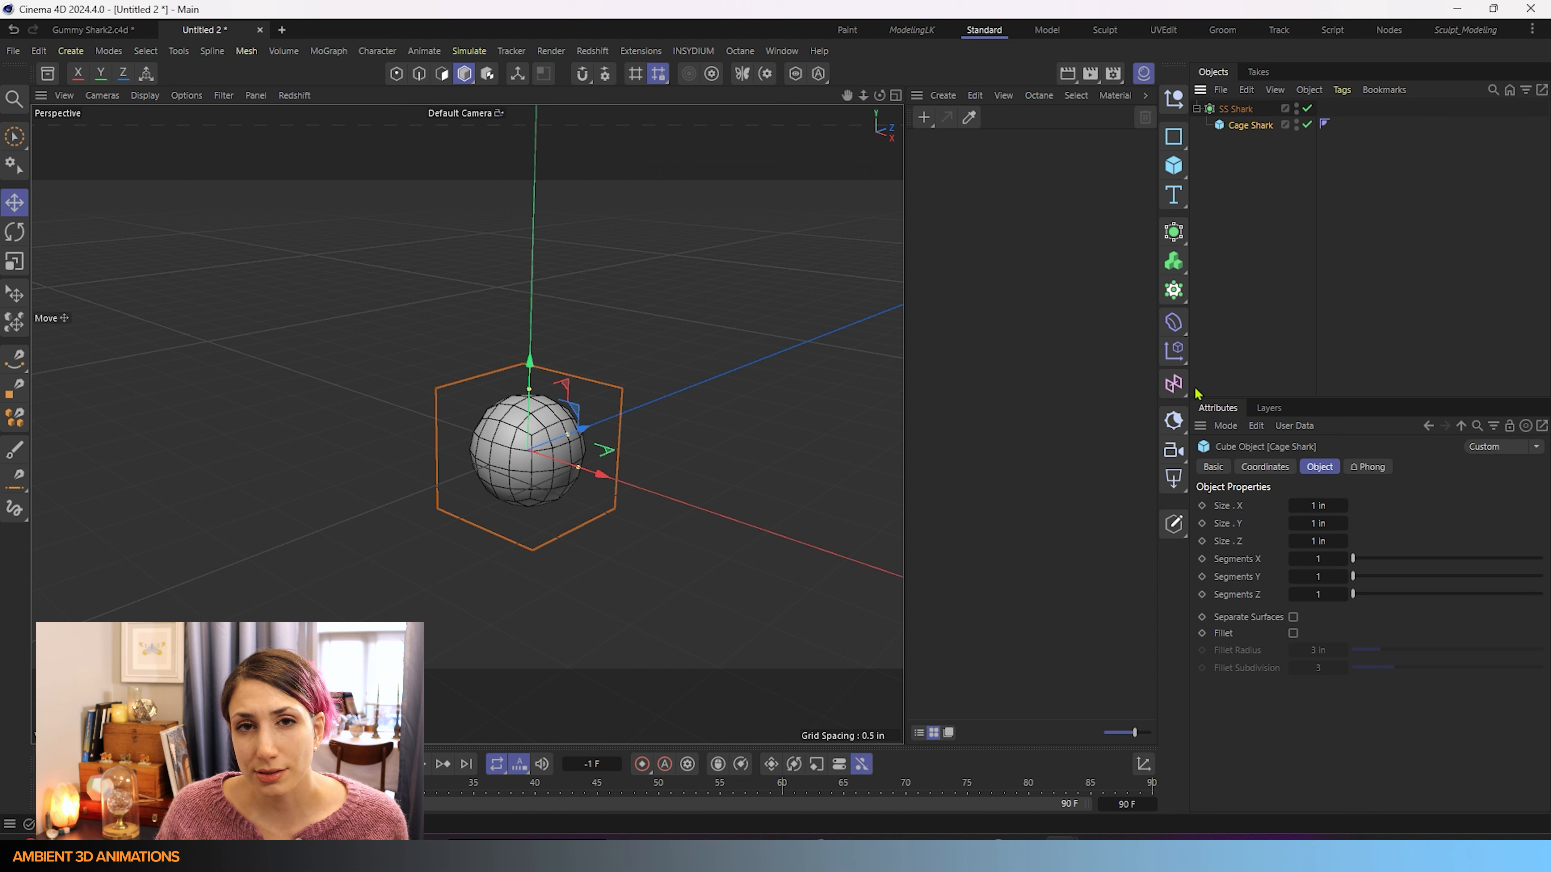
Make Cage Shark an editable polygon object and extrude its Z-end face along the Z axis to lengthen the body.
left_click(1171, 524)
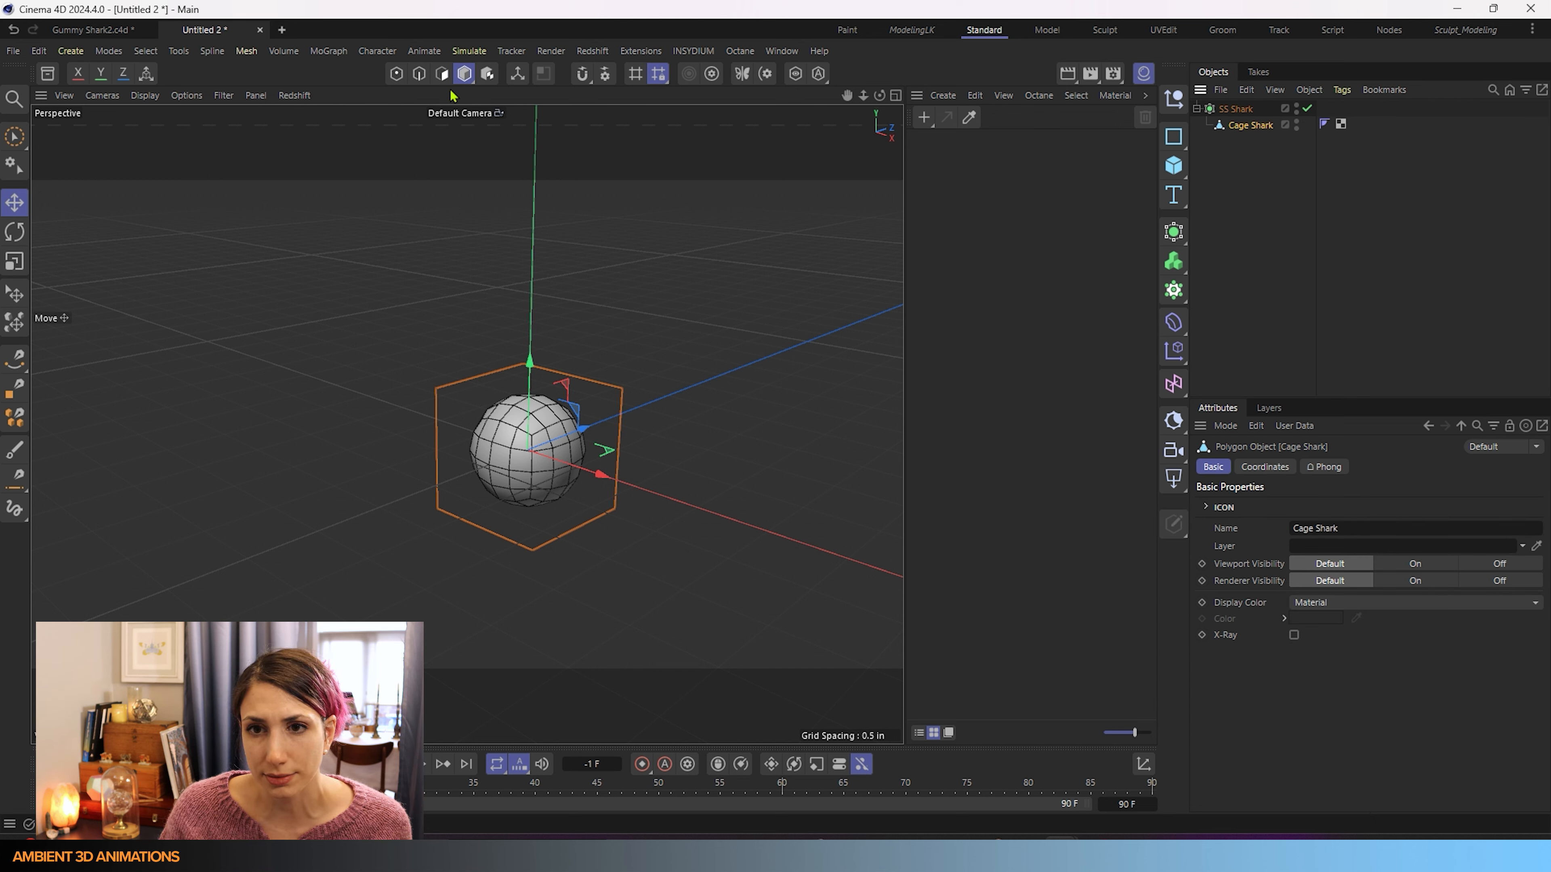
left_click(441, 73)
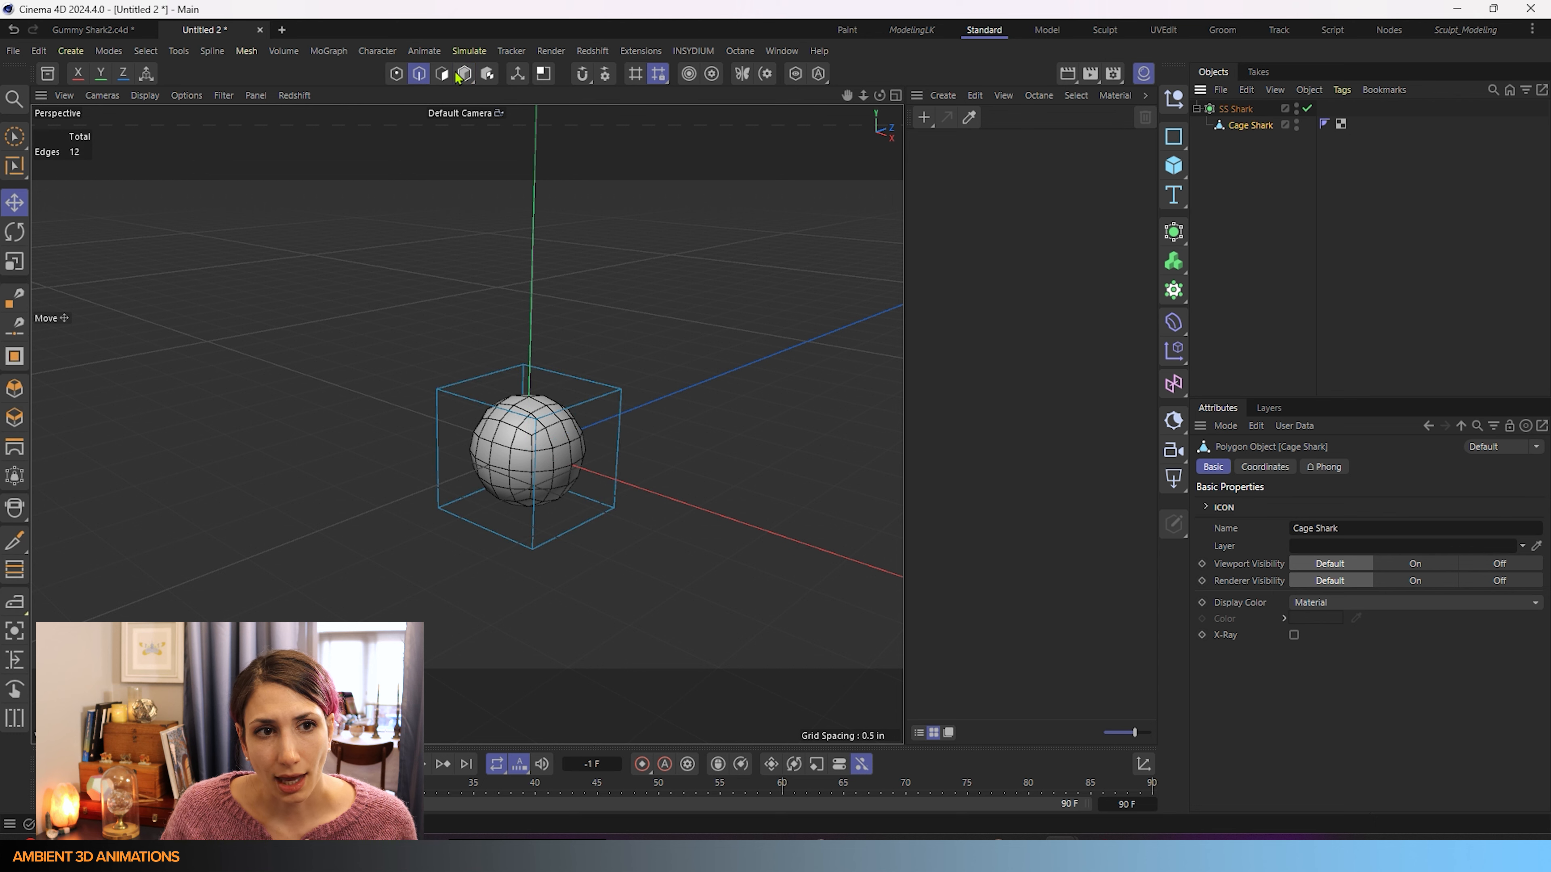
left_click_drag(692, 481, 427, 409, "alt")
left_click(750, 568)
scroll(750, 569, "down", 5)
middle_click_drag(648, 450, 467, 423, "alt")
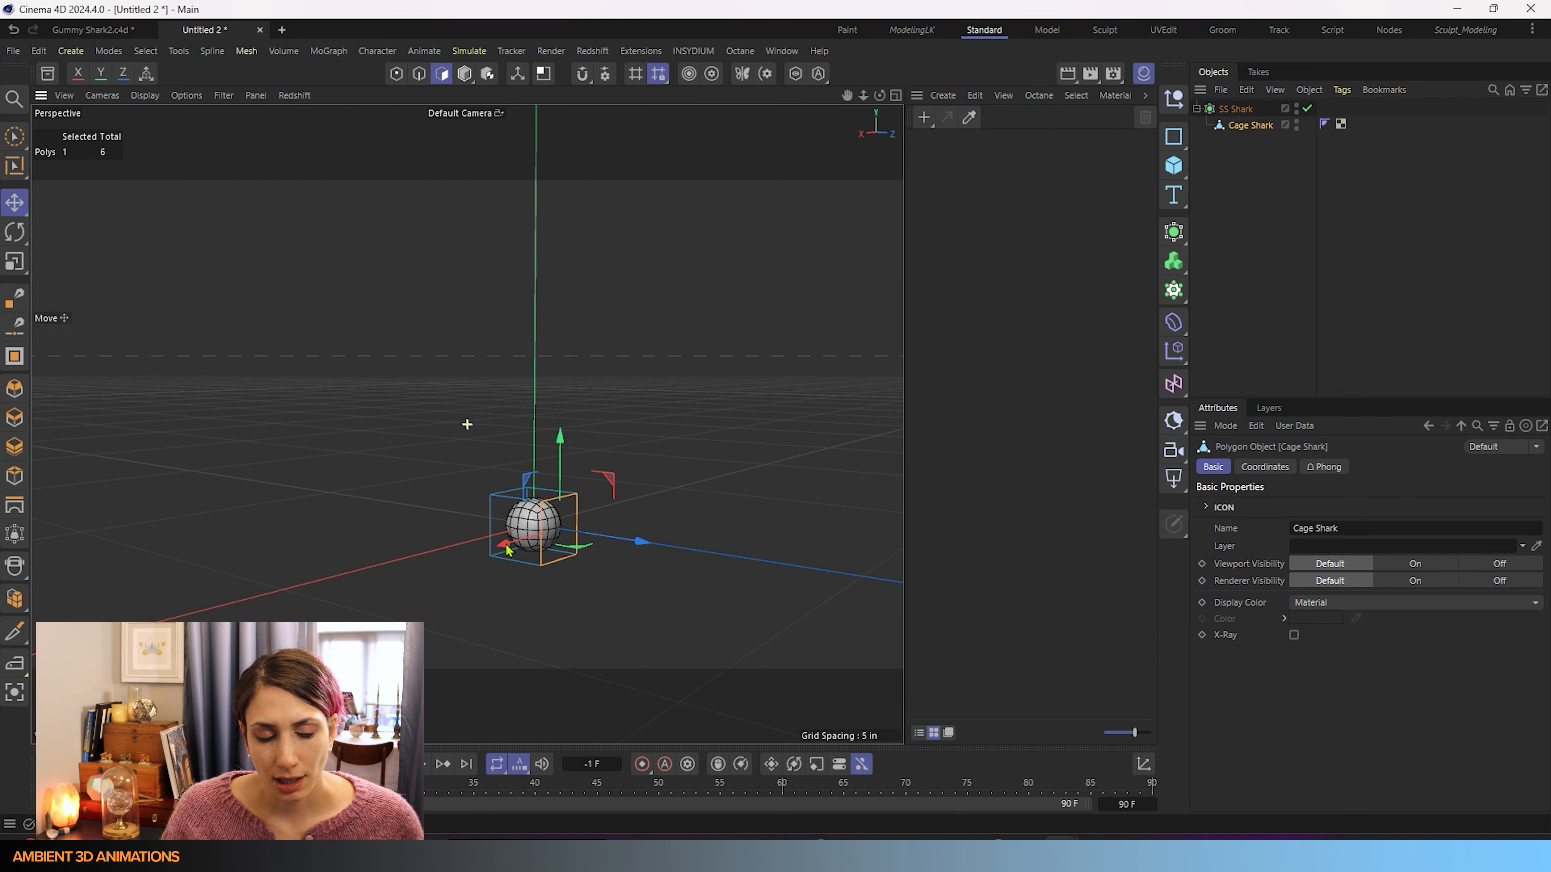
scroll(547, 534, "up", 2)
left_click_drag(642, 543, 758, 540, "ctrl")
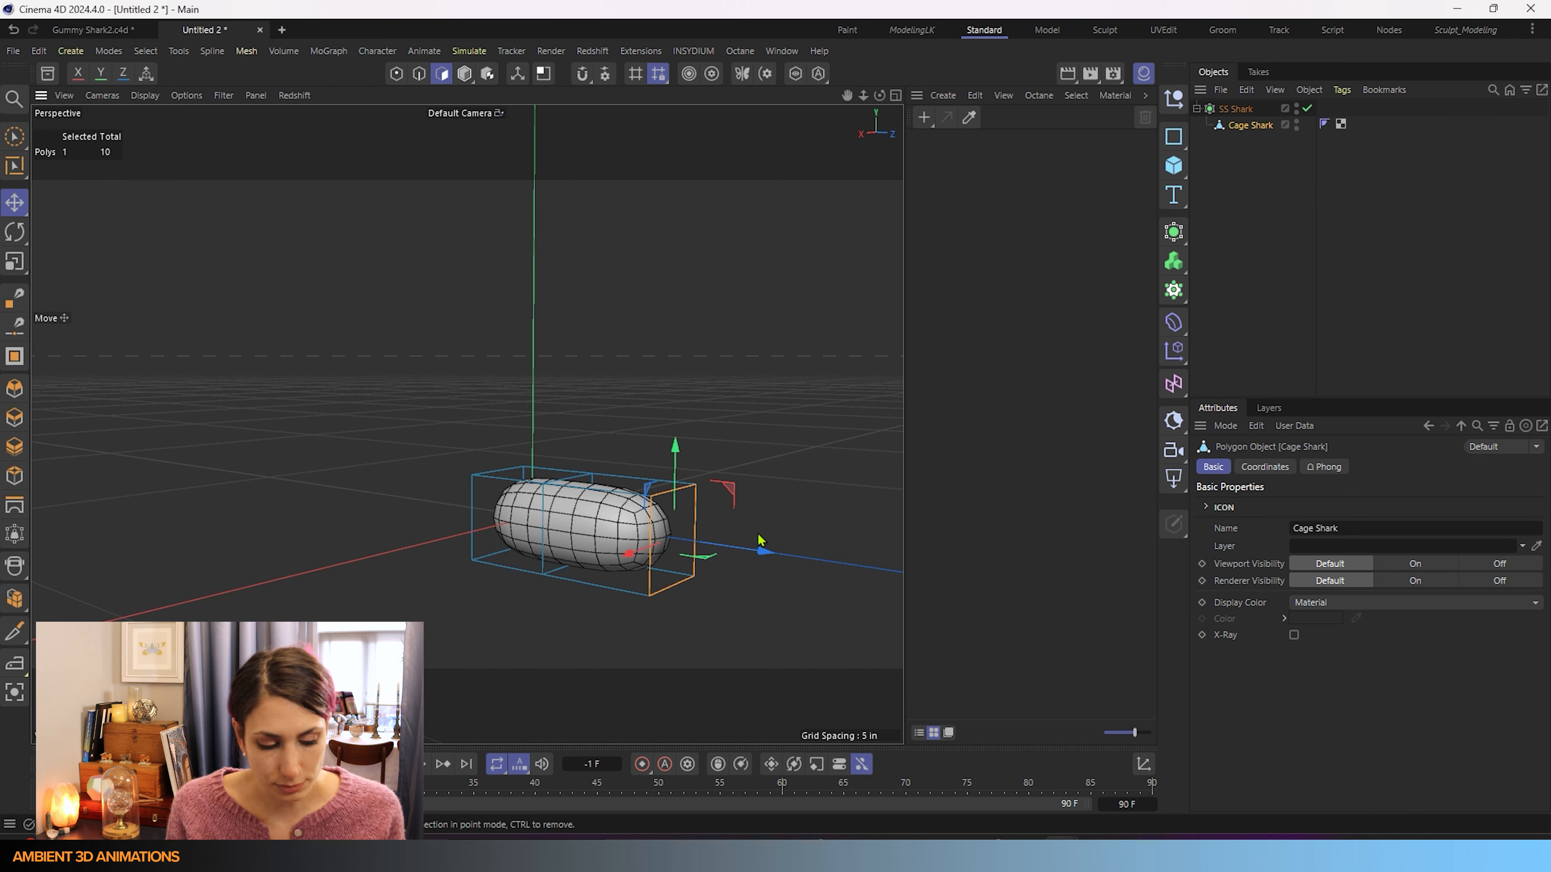
Scale down the body's extruded end face uniformly and extrude it again along Z as a short tail segment.
key("t")
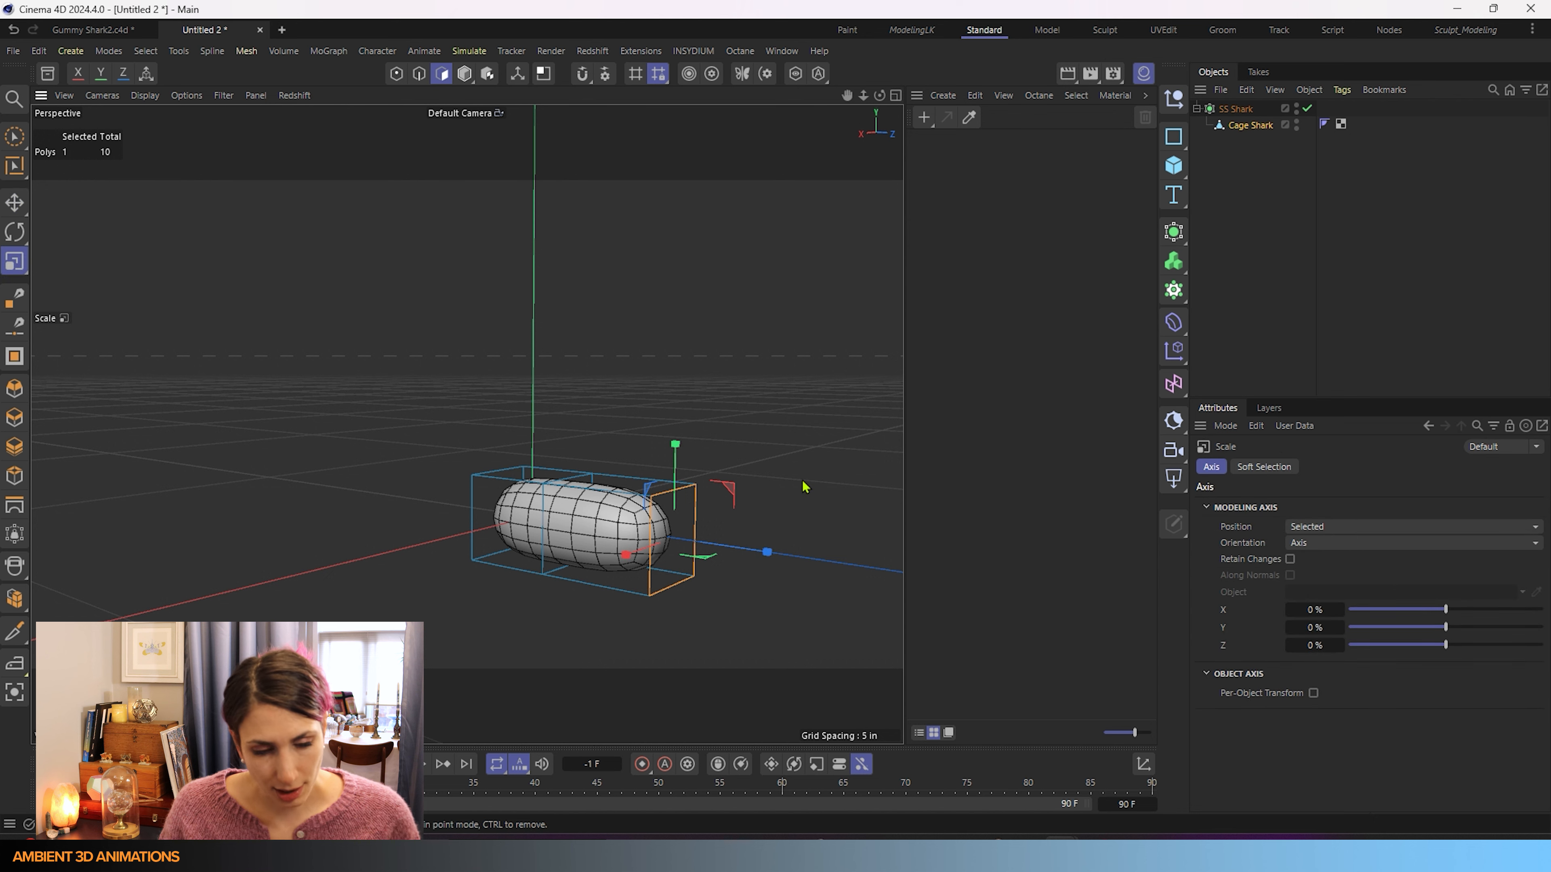
left_click_drag(831, 473, 658, 587)
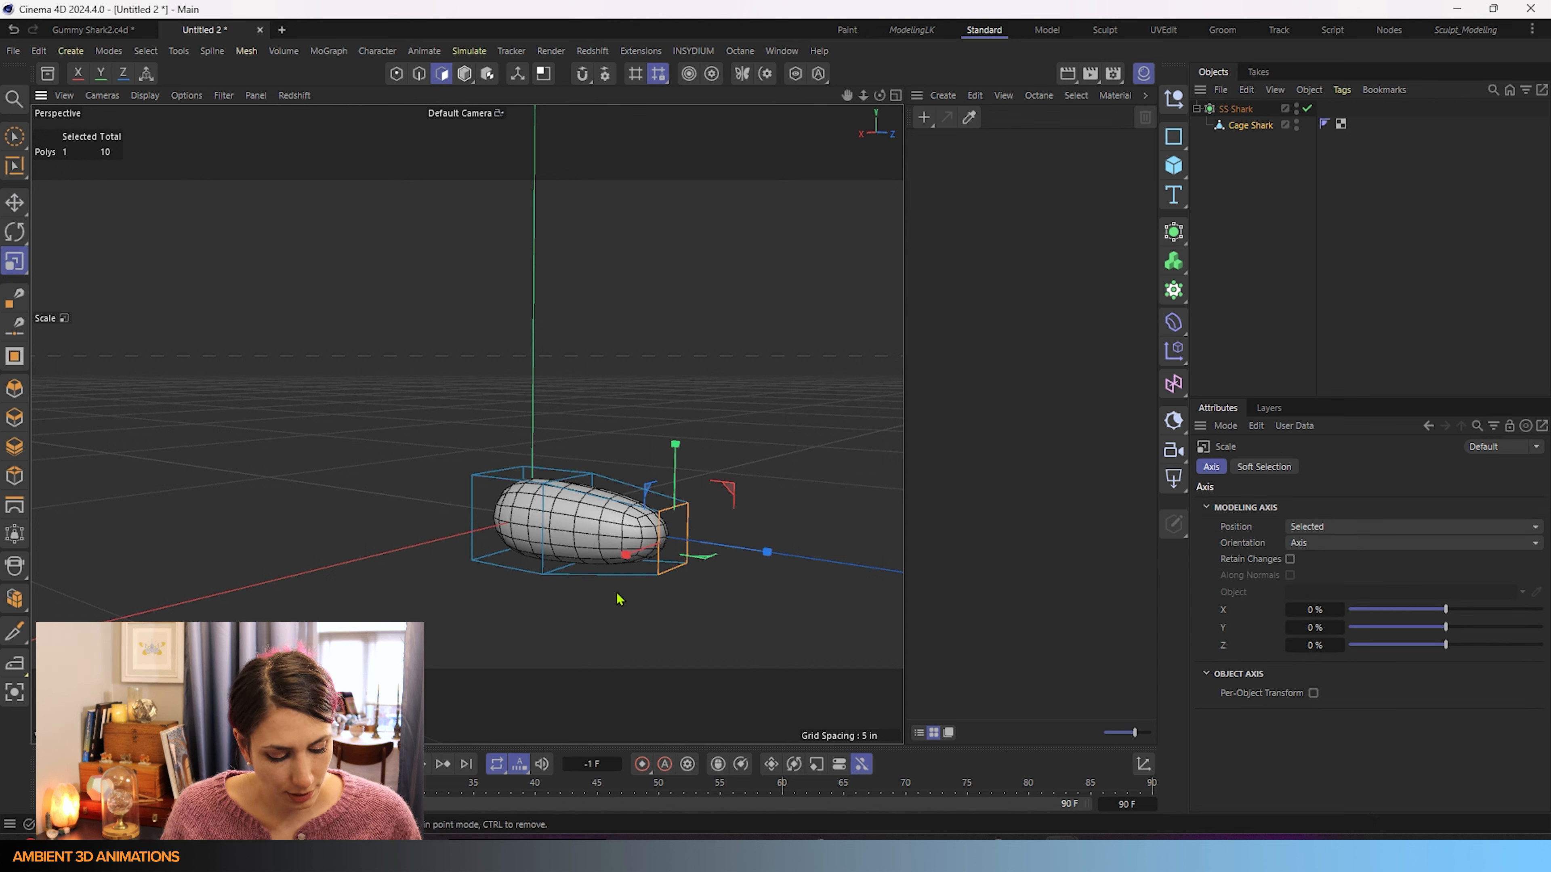
key("e")
left_click_drag(764, 553, 822, 547, "ctrl")
Select both side faces of the tail segment with Brush Selection and extrude them outward along X by scaling.
key("9")
left_click(687, 553)
left_click_drag(690, 602, 538, 609, "alt")
left_click(467, 606, "shift")
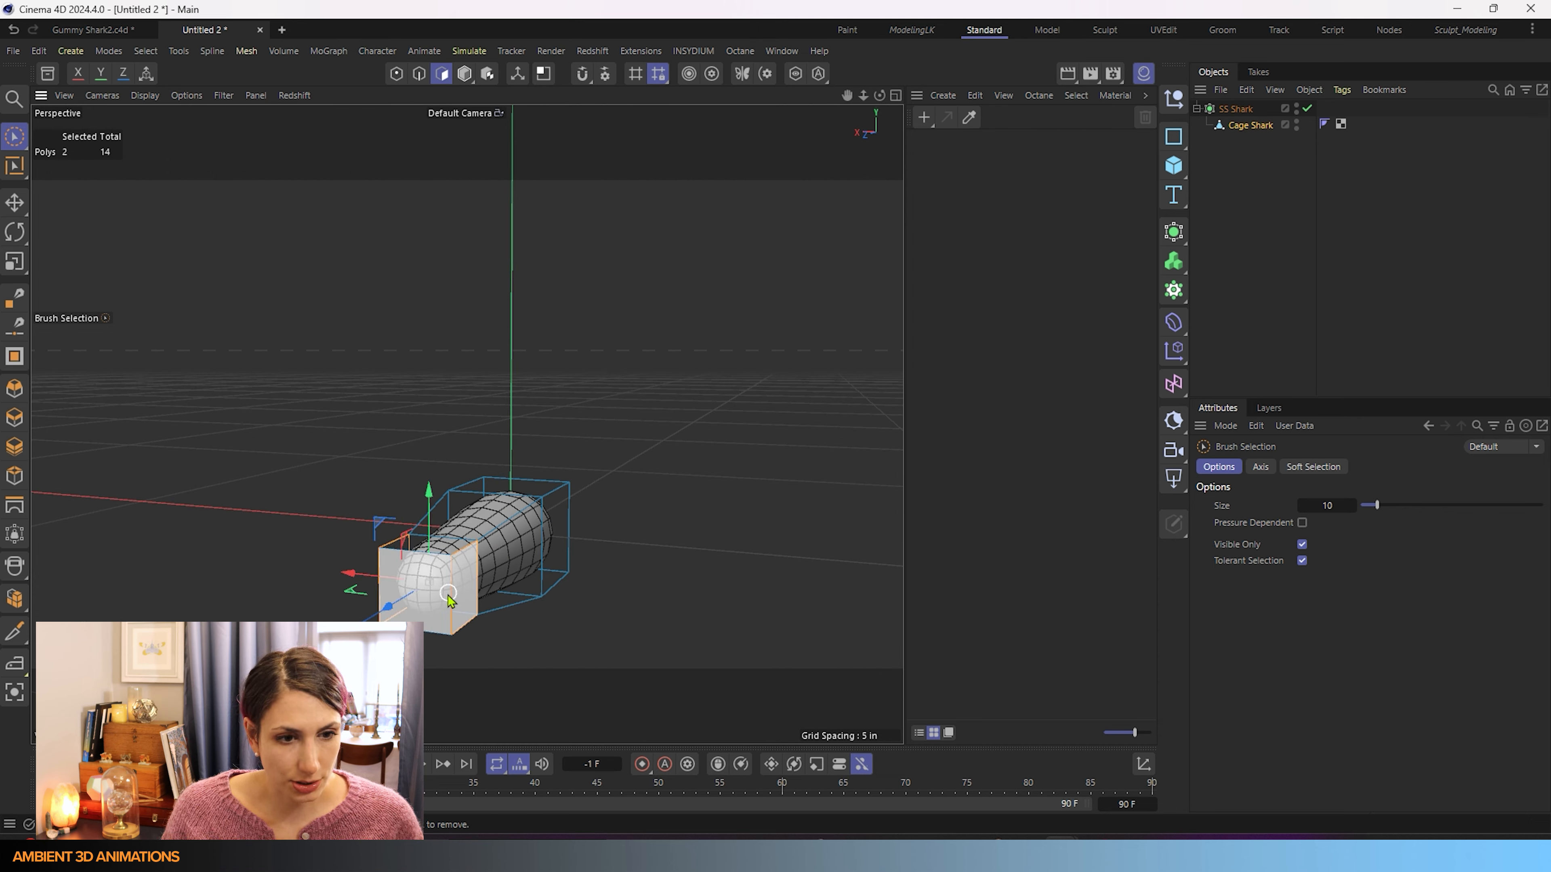
key("t")
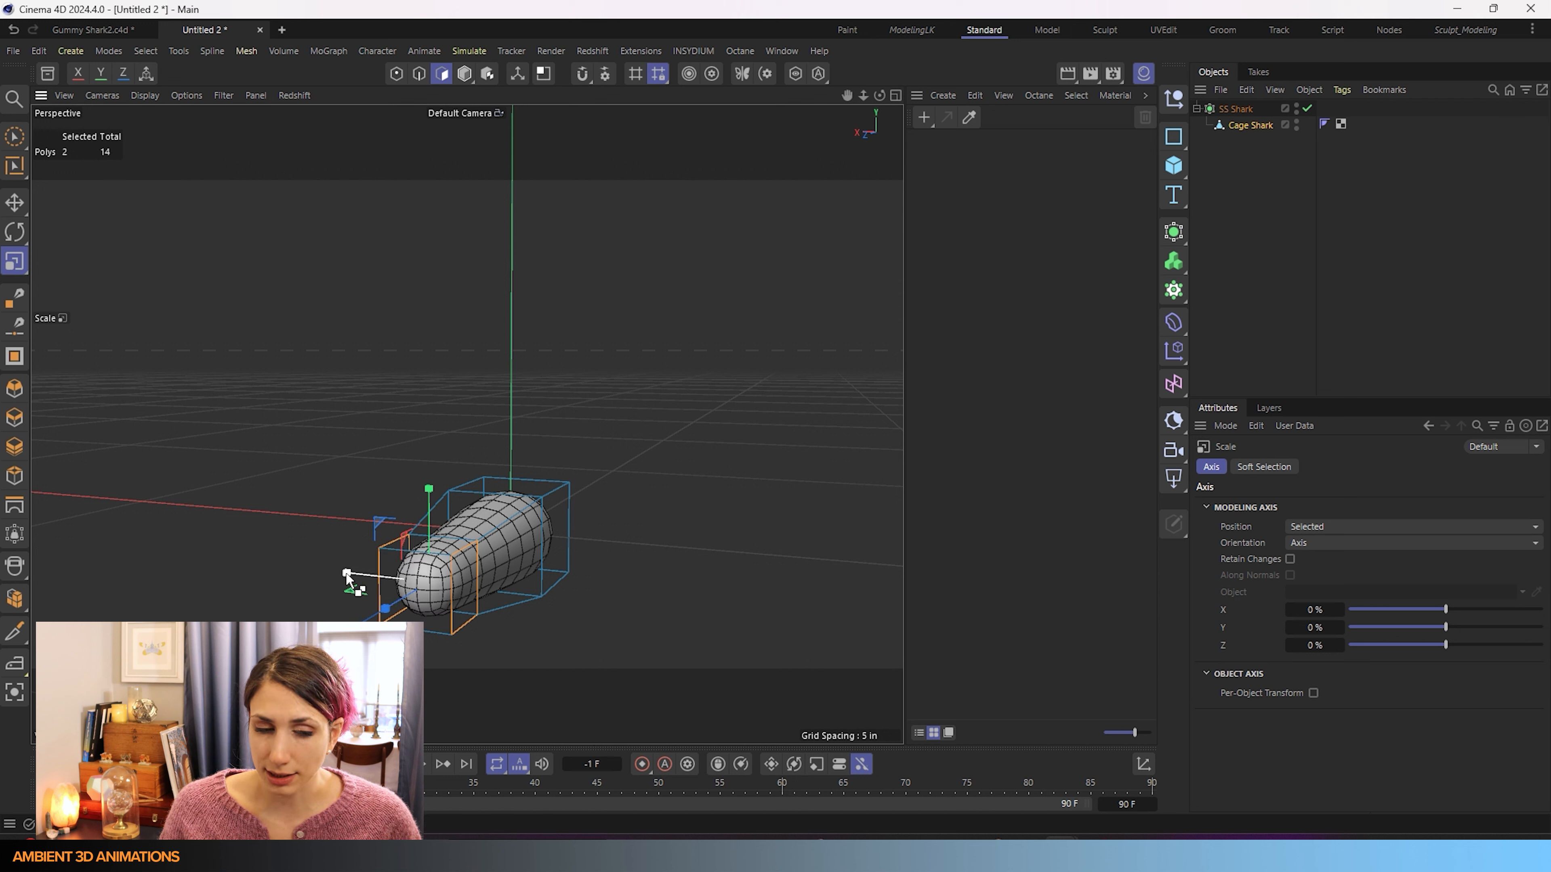
left_click_drag(346, 577, 249, 572)
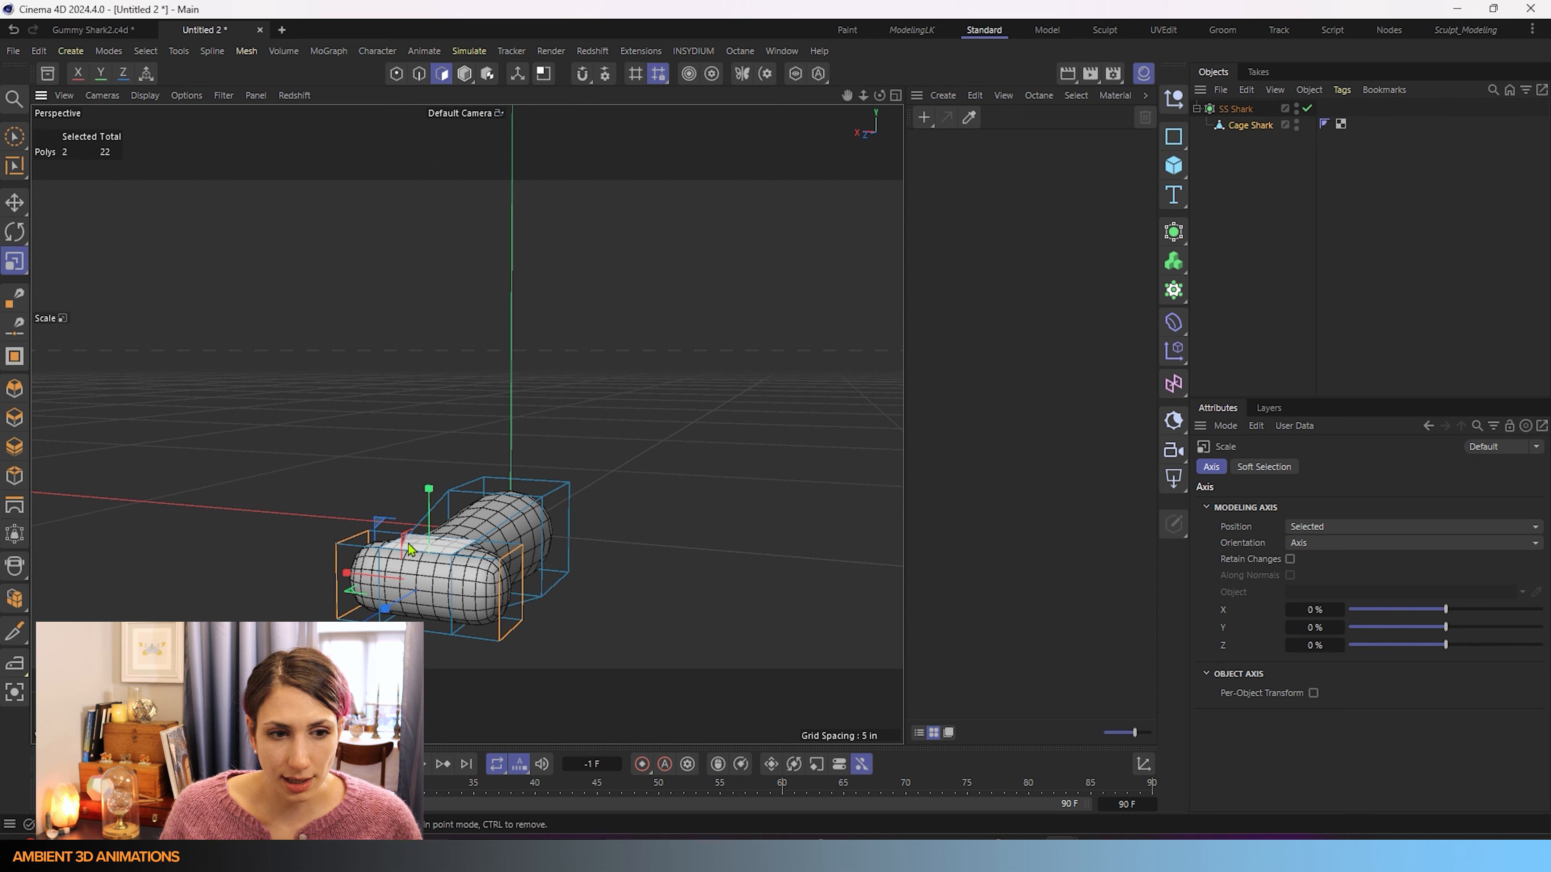
Extrude the middle top face of the tail segment upward by about 0.6 in.
left_click(408, 548)
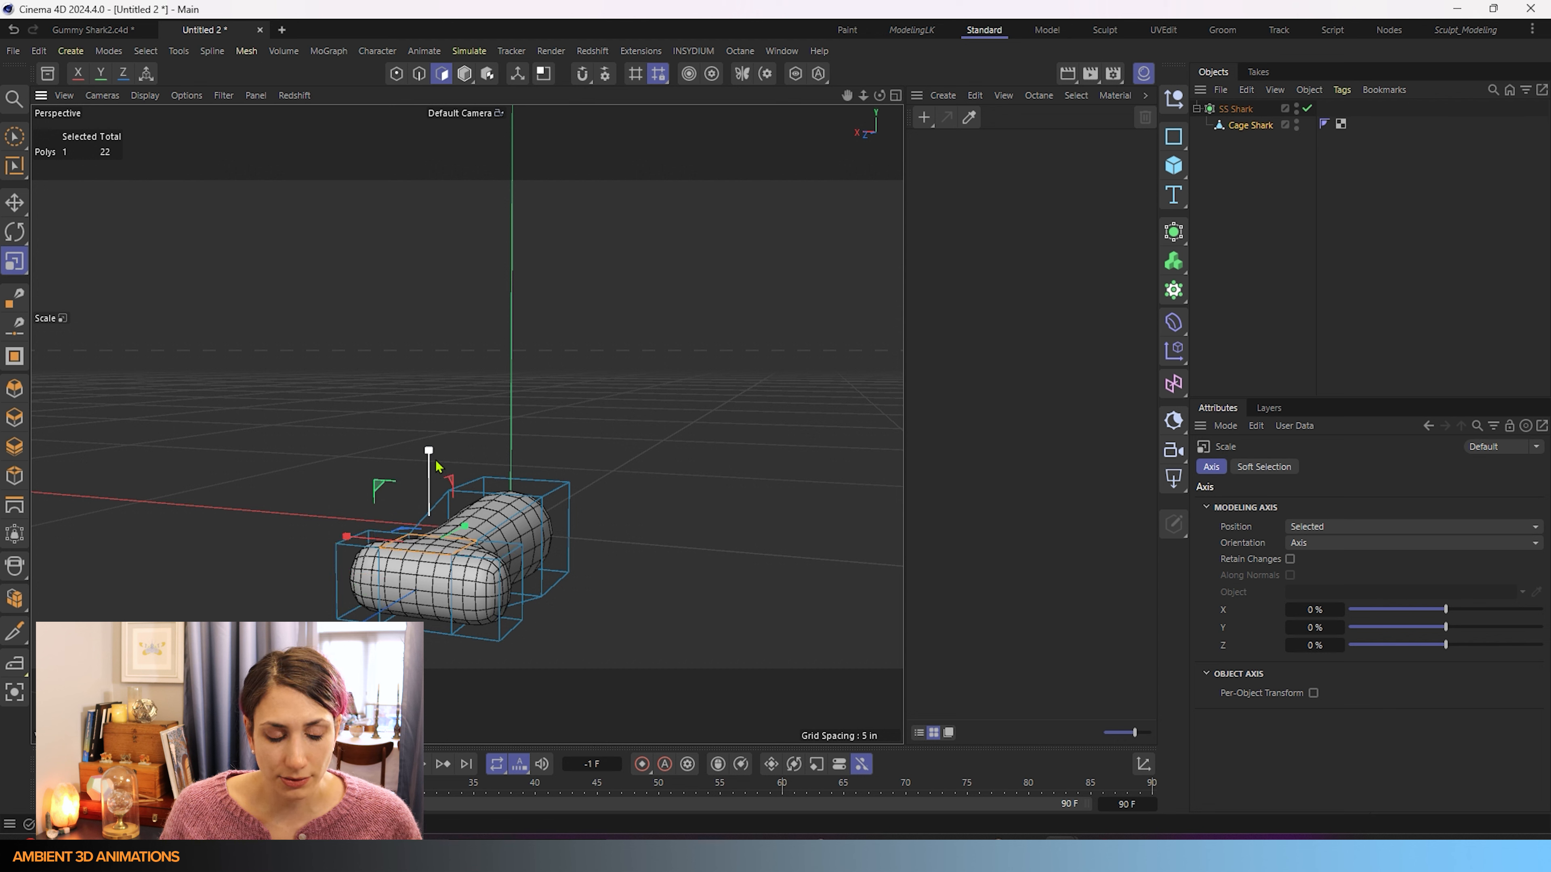
key("e")
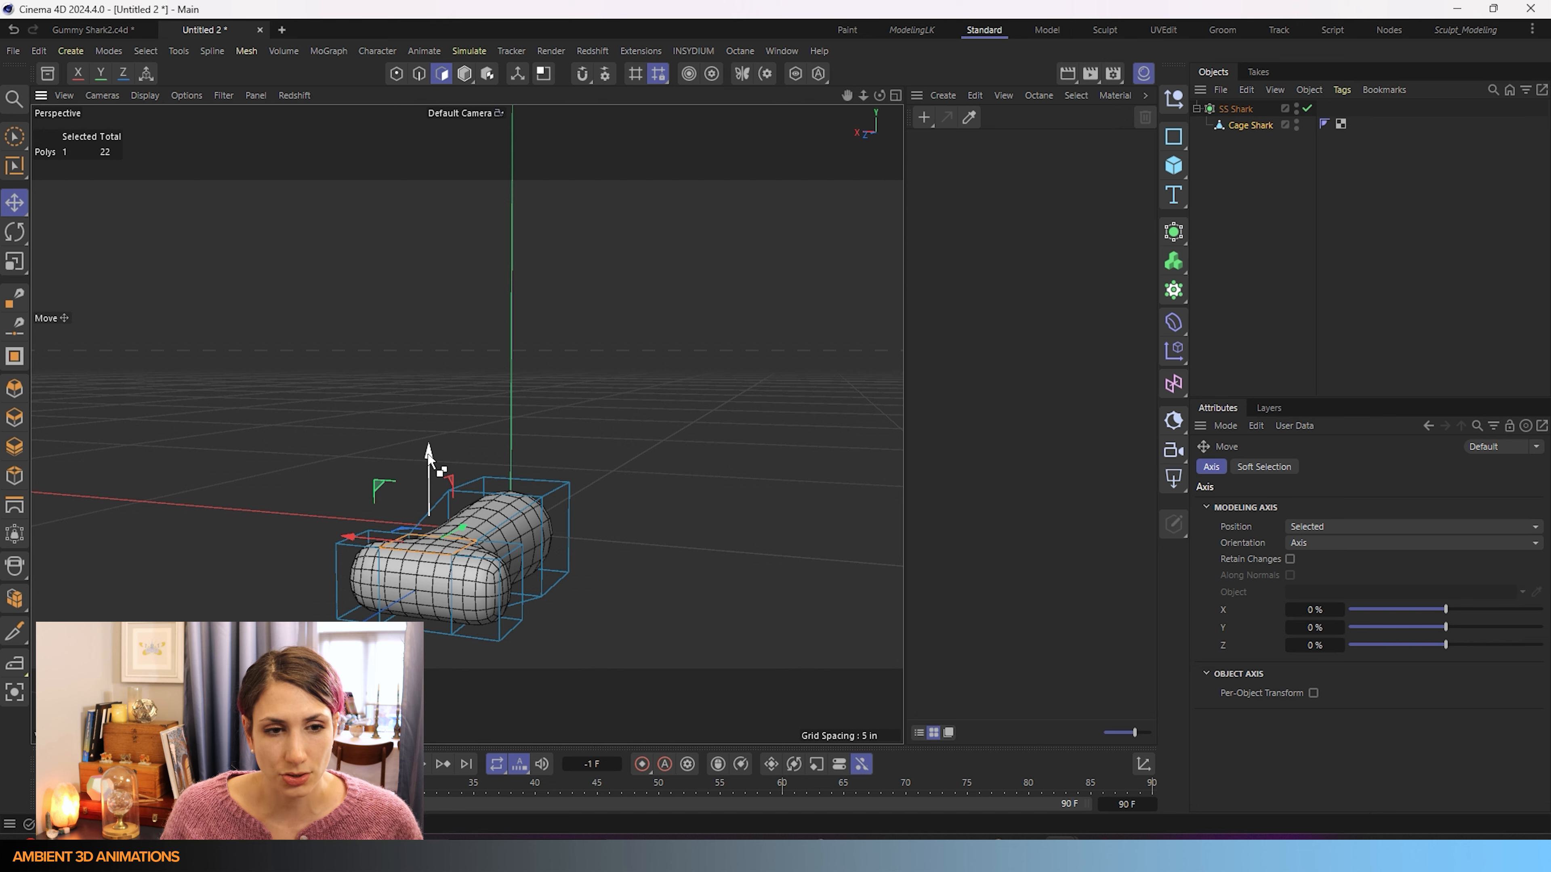
left_click_drag(428, 451, 440, 380, "ctrl")
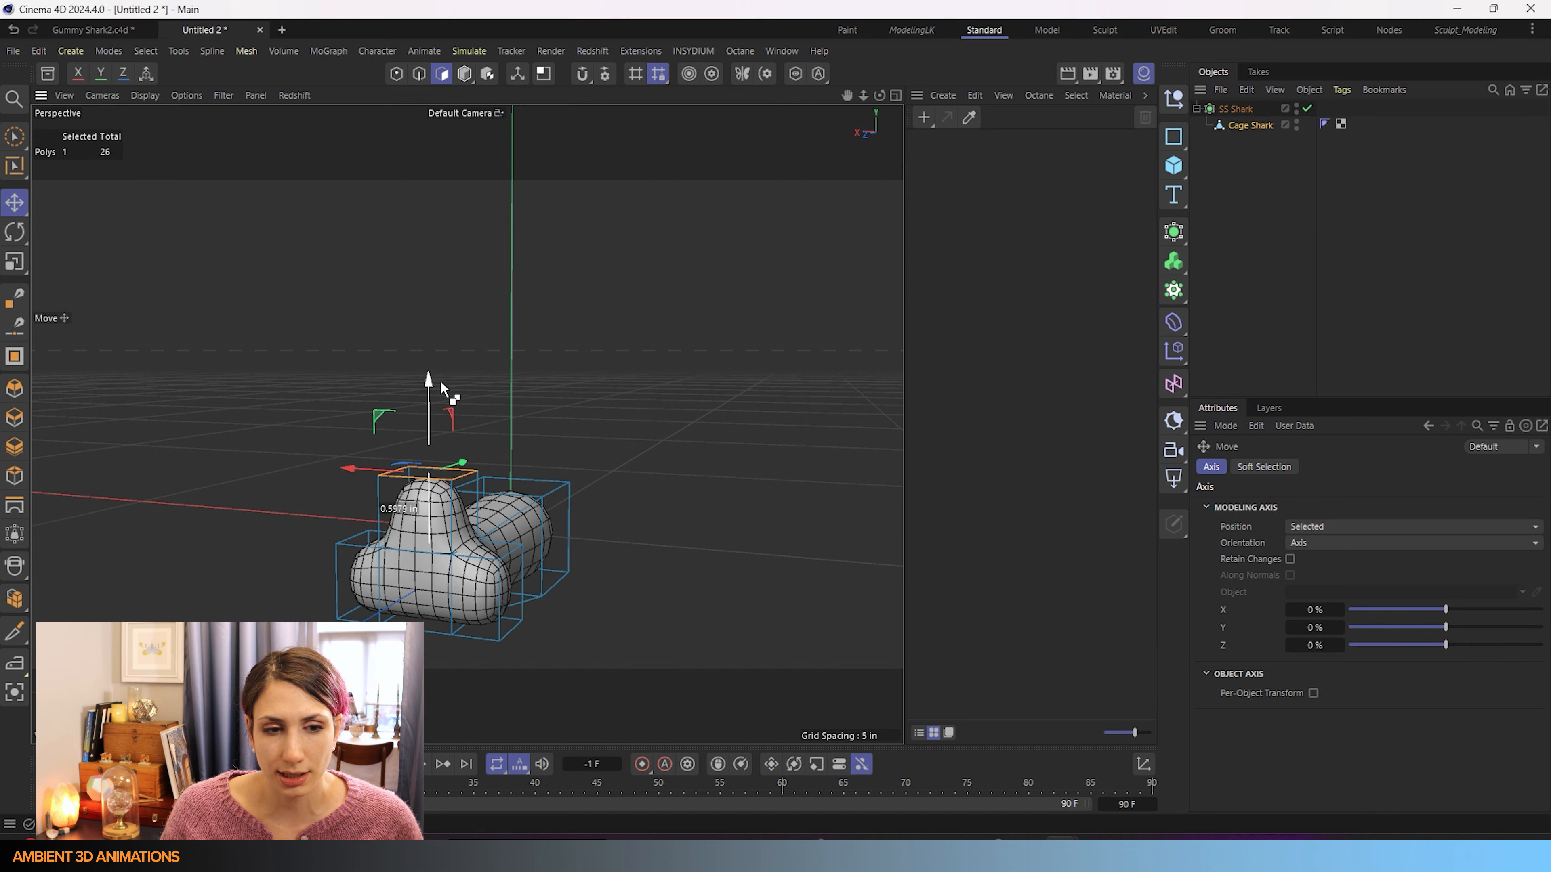
Add three lengthwise loop cuts along the shark cage, one at 50% of its width and one at 50% of each half.
mouse_move(574, 618)
left_mouse_down("alt")
mouse_move(751, 609)
mouse_move(760, 636)
left_mouse_up("alt")
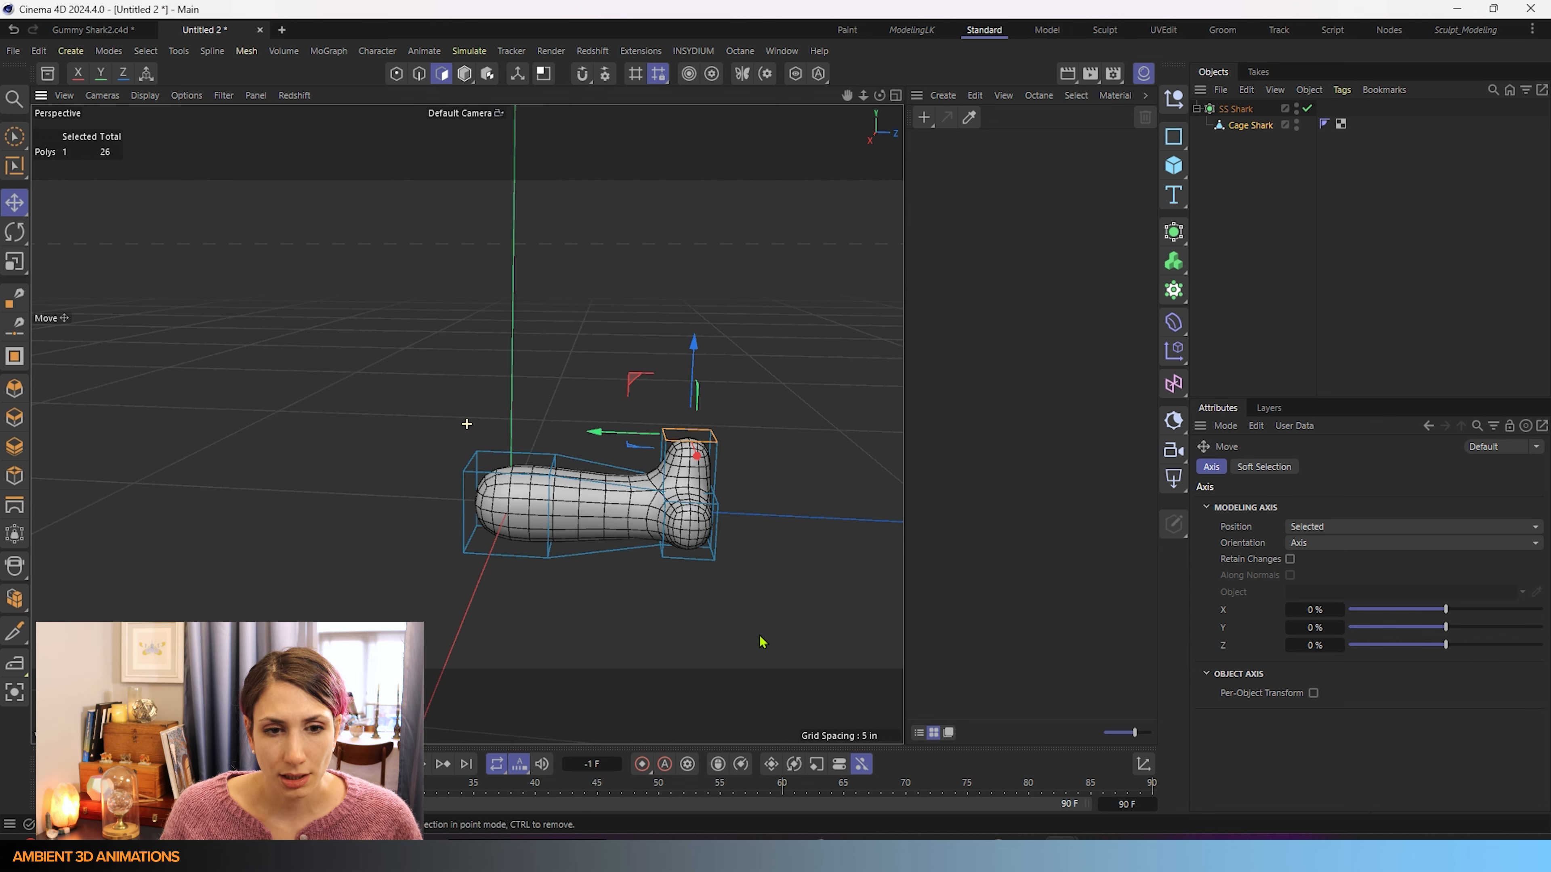
scroll(719, 448, "up", 3)
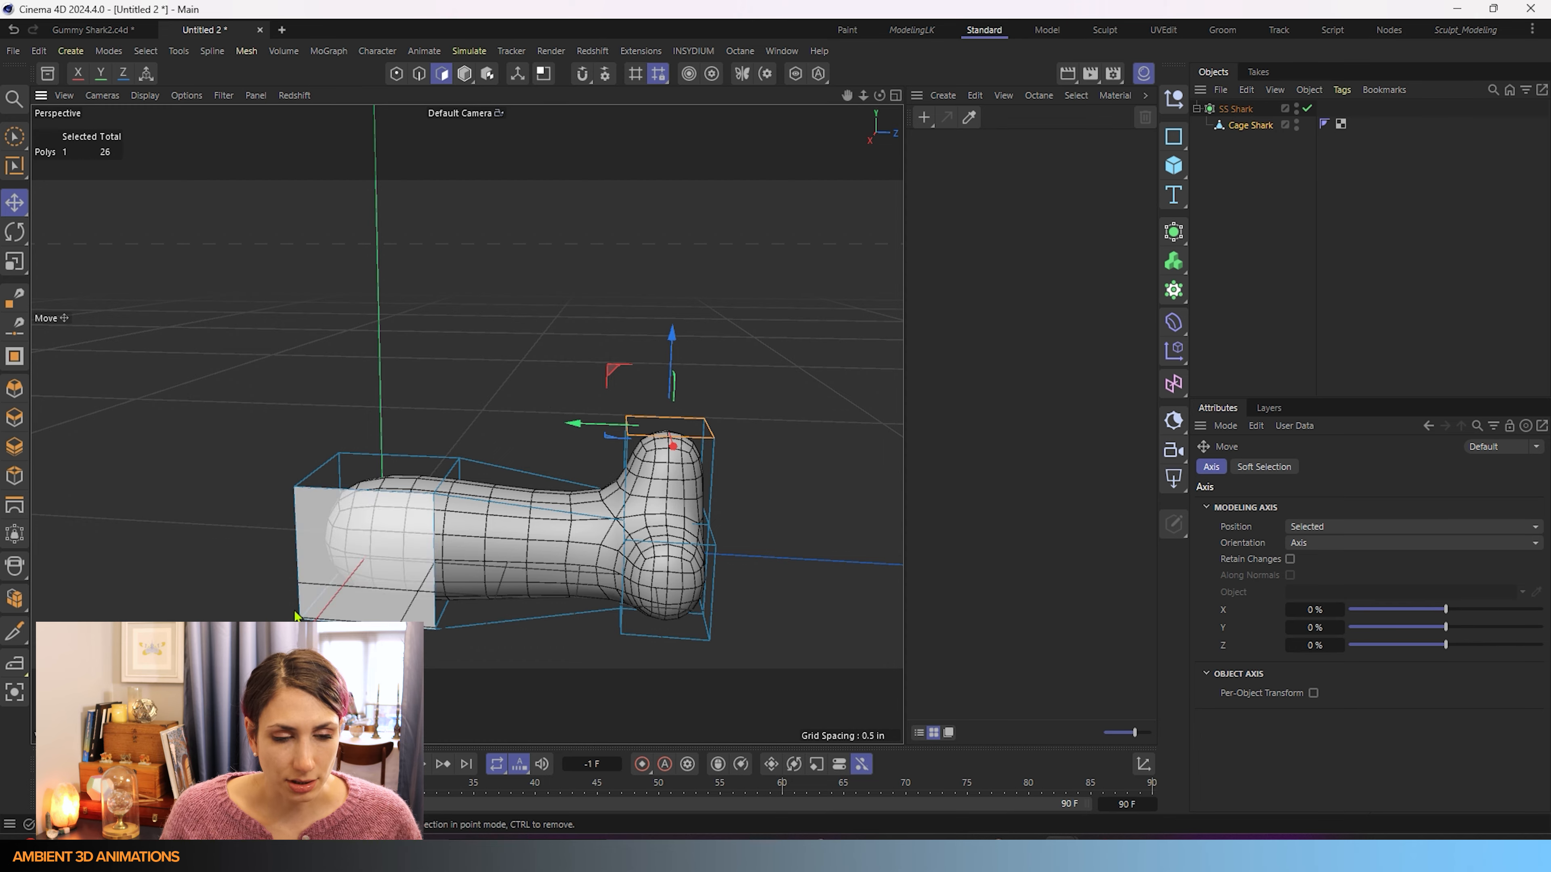
mouse_move(292, 609)
left_mouse_down("alt")
mouse_move(465, 591)
mouse_move(336, 600)
mouse_move(450, 600)
mouse_move(380, 607)
mouse_move(469, 626)
left_mouse_up("alt")
middle_click_drag(340, 587, 488, 589, "alt")
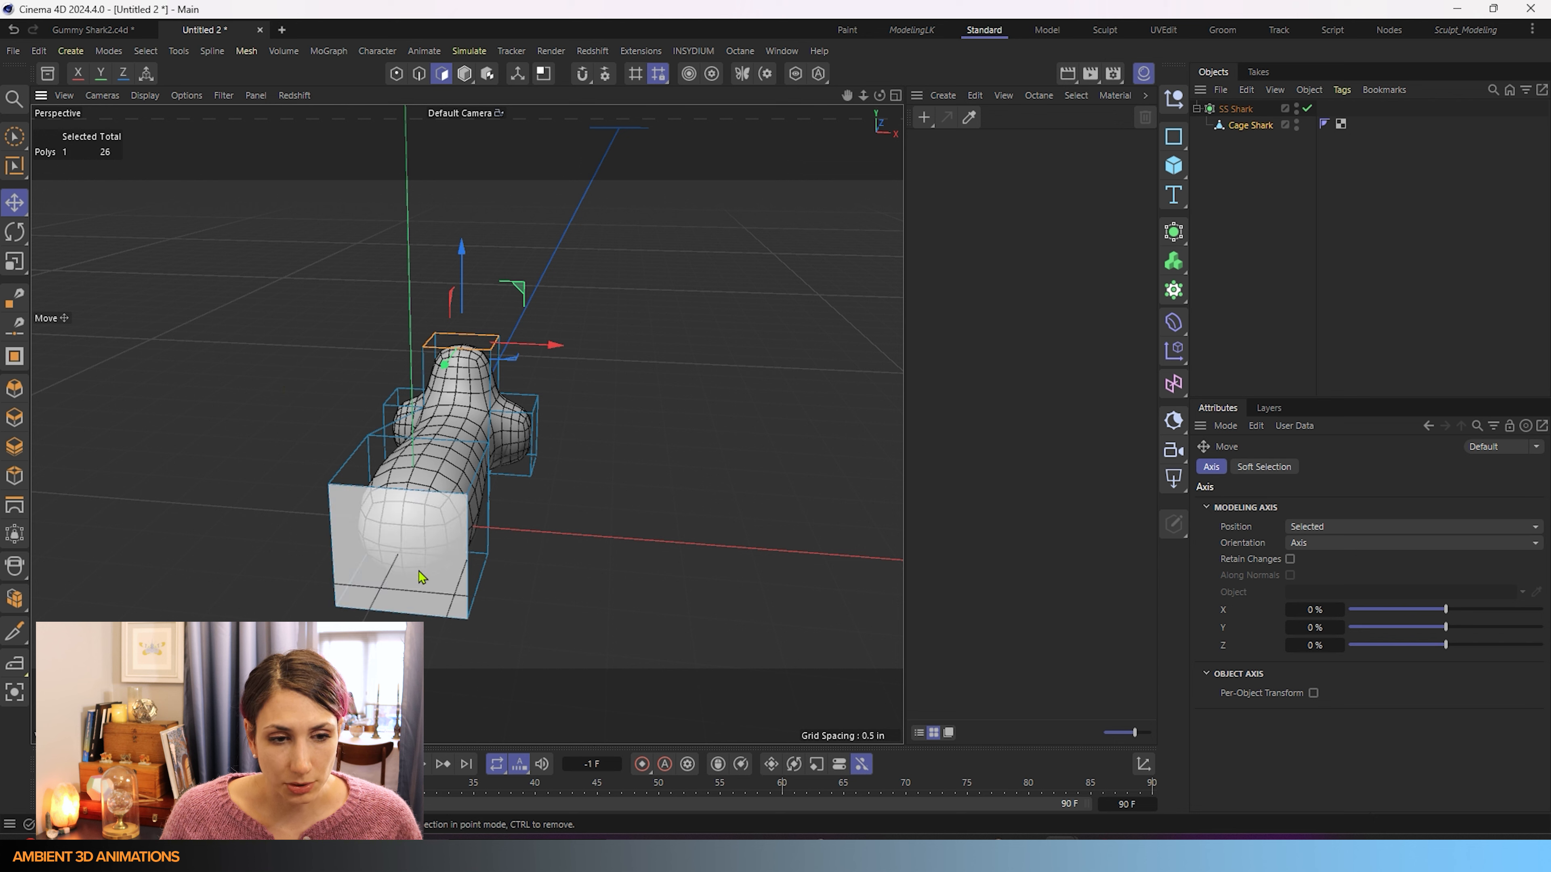
key("m")
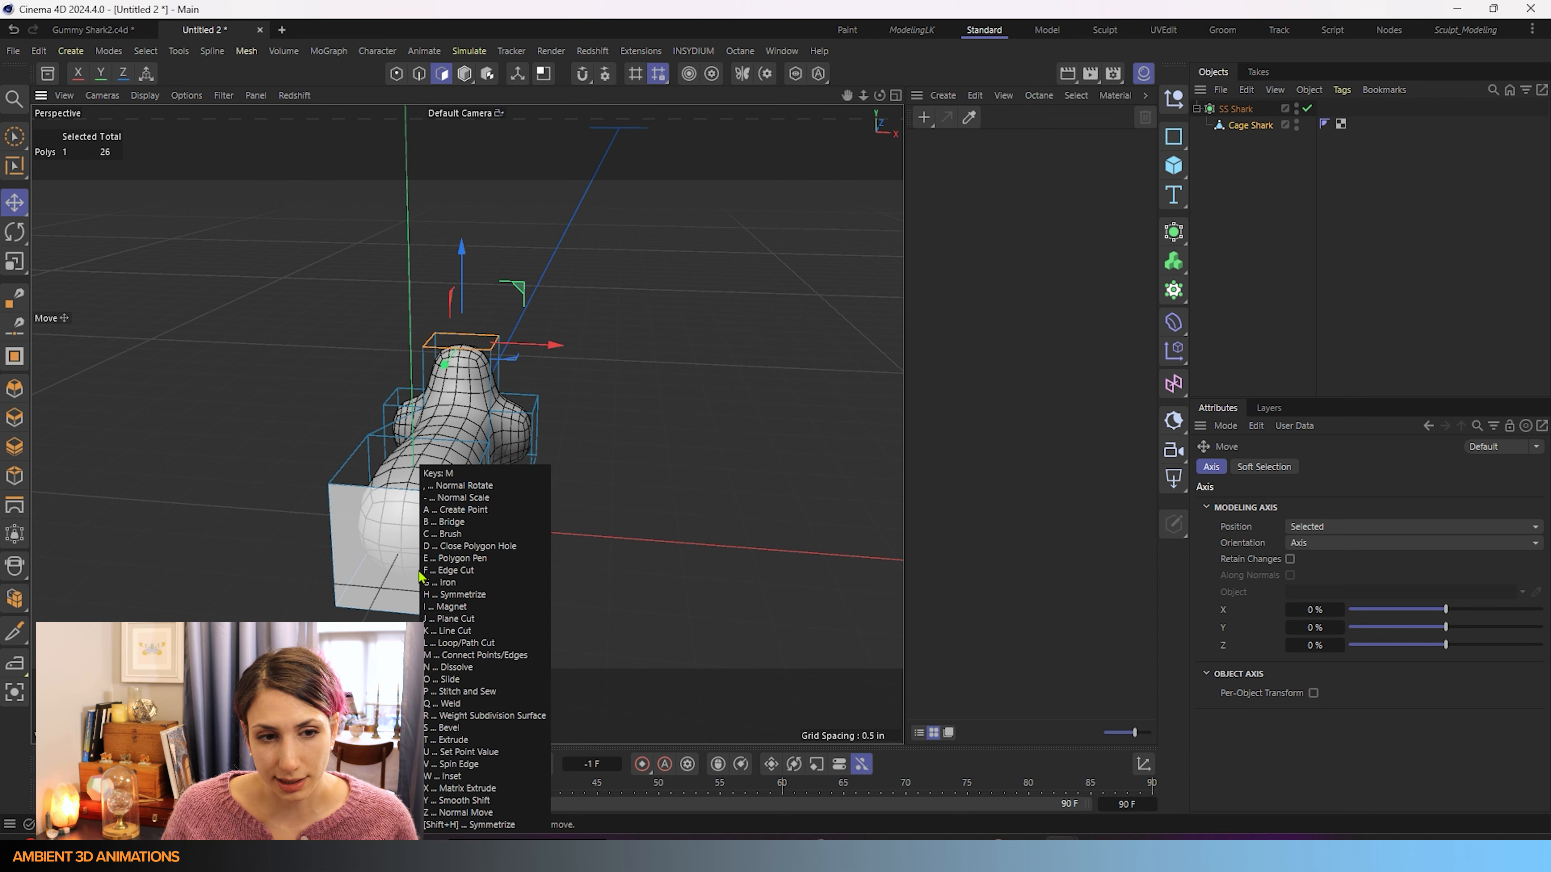
key("l")
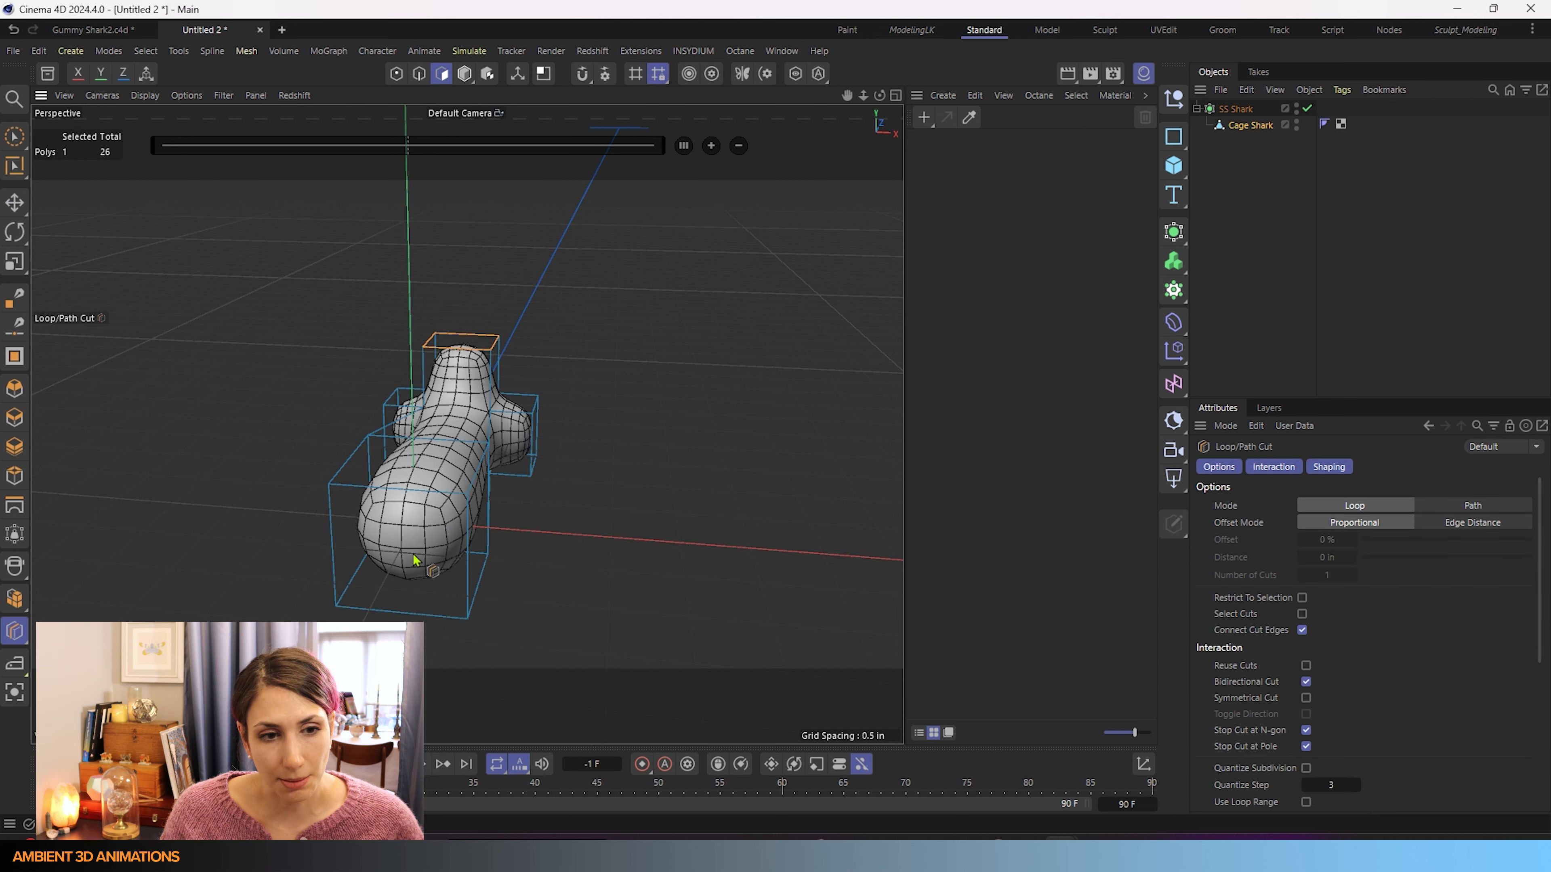
left_click(397, 501)
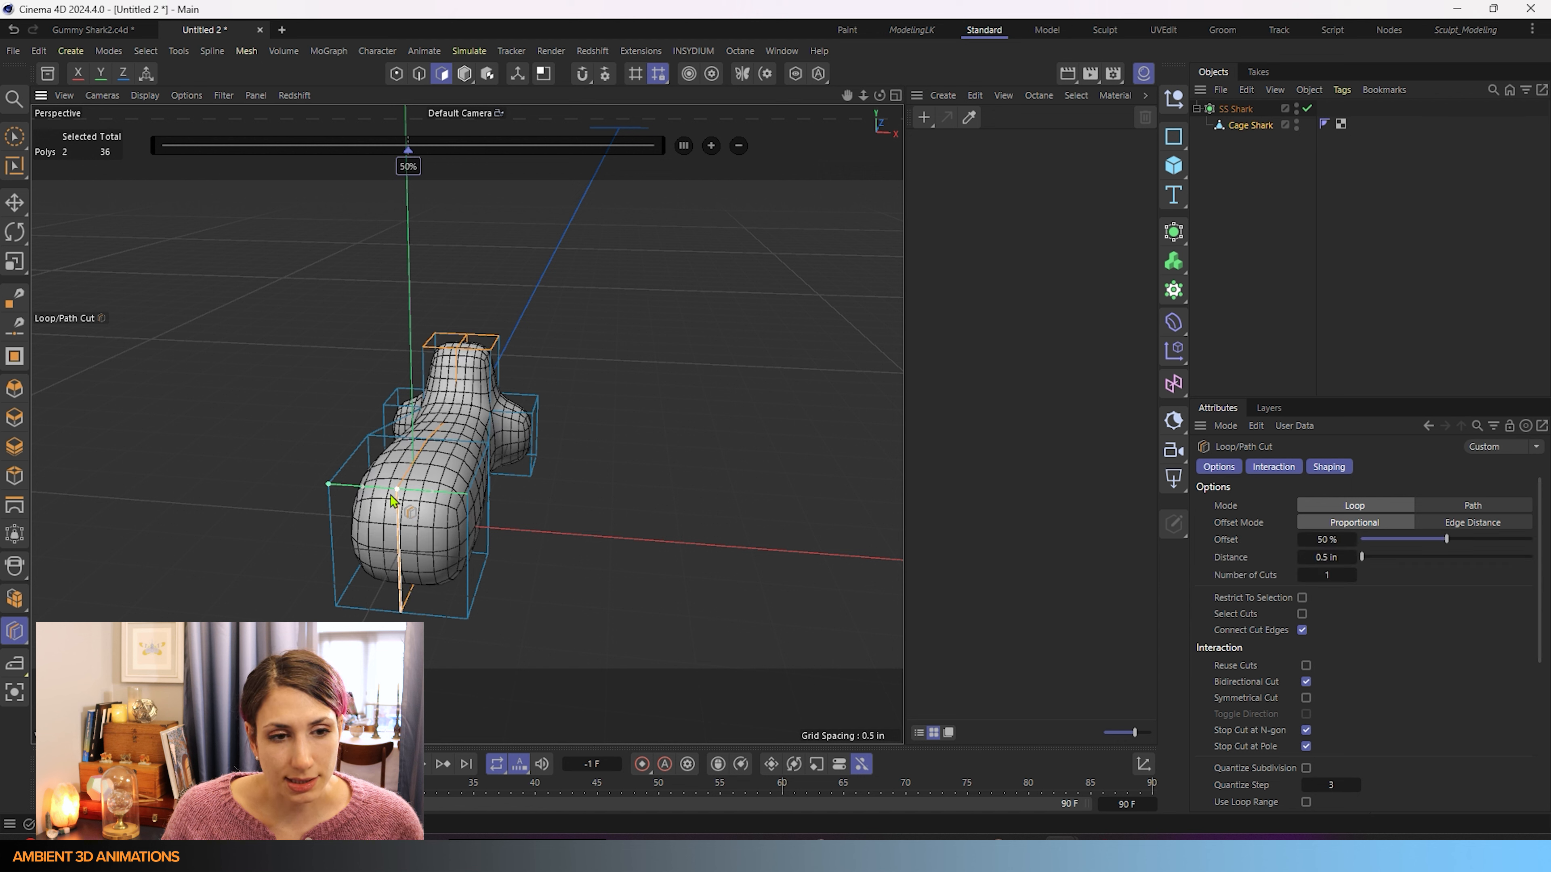
left_click(360, 496)
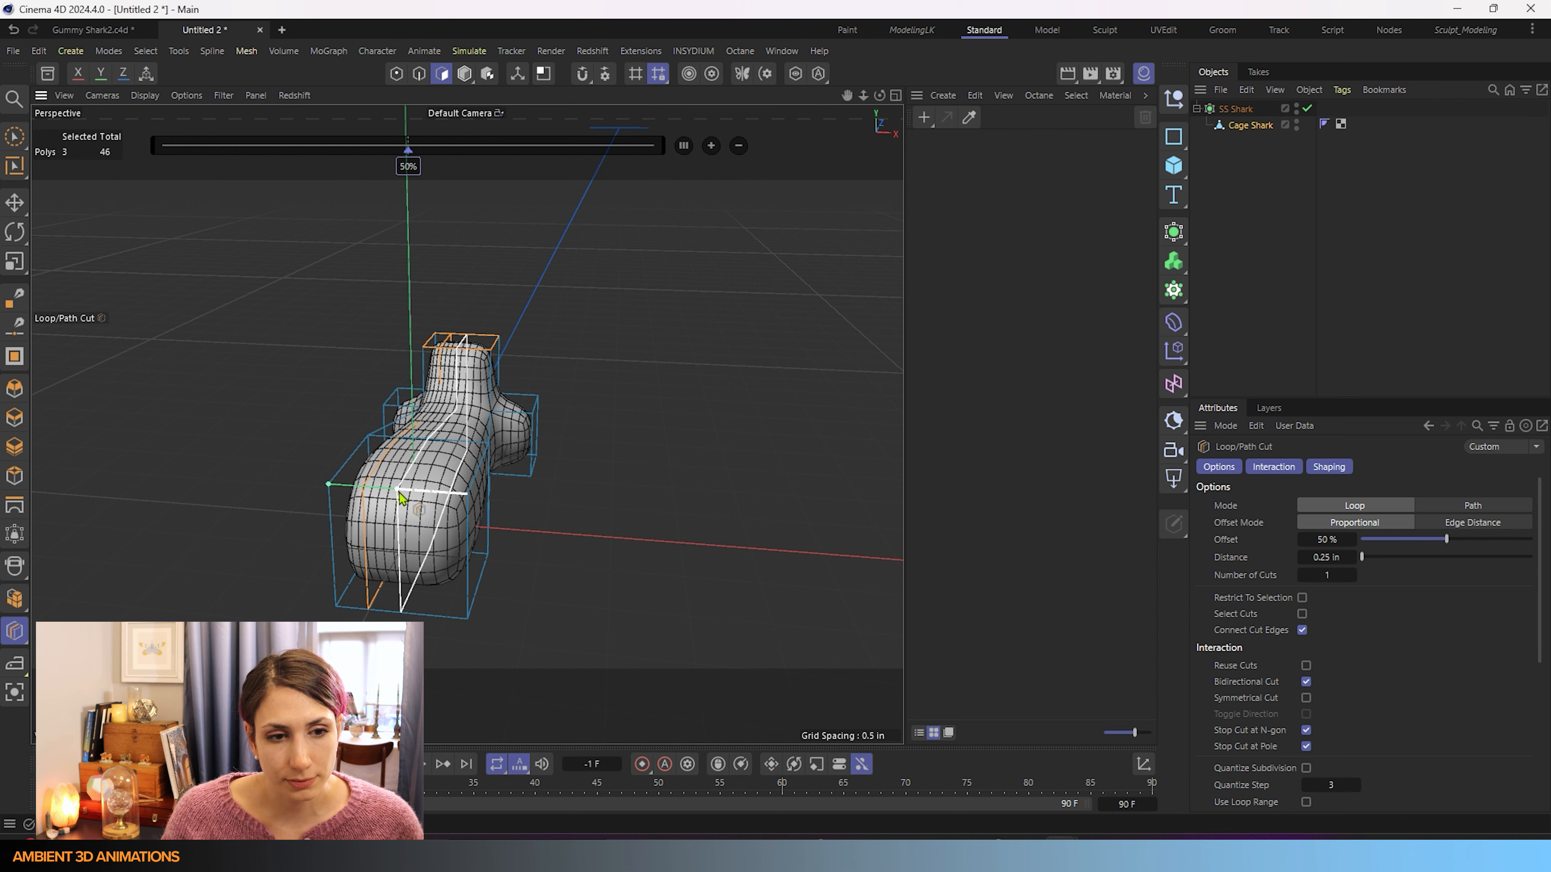
left_click_drag(573, 594, 408, 489, "alt")
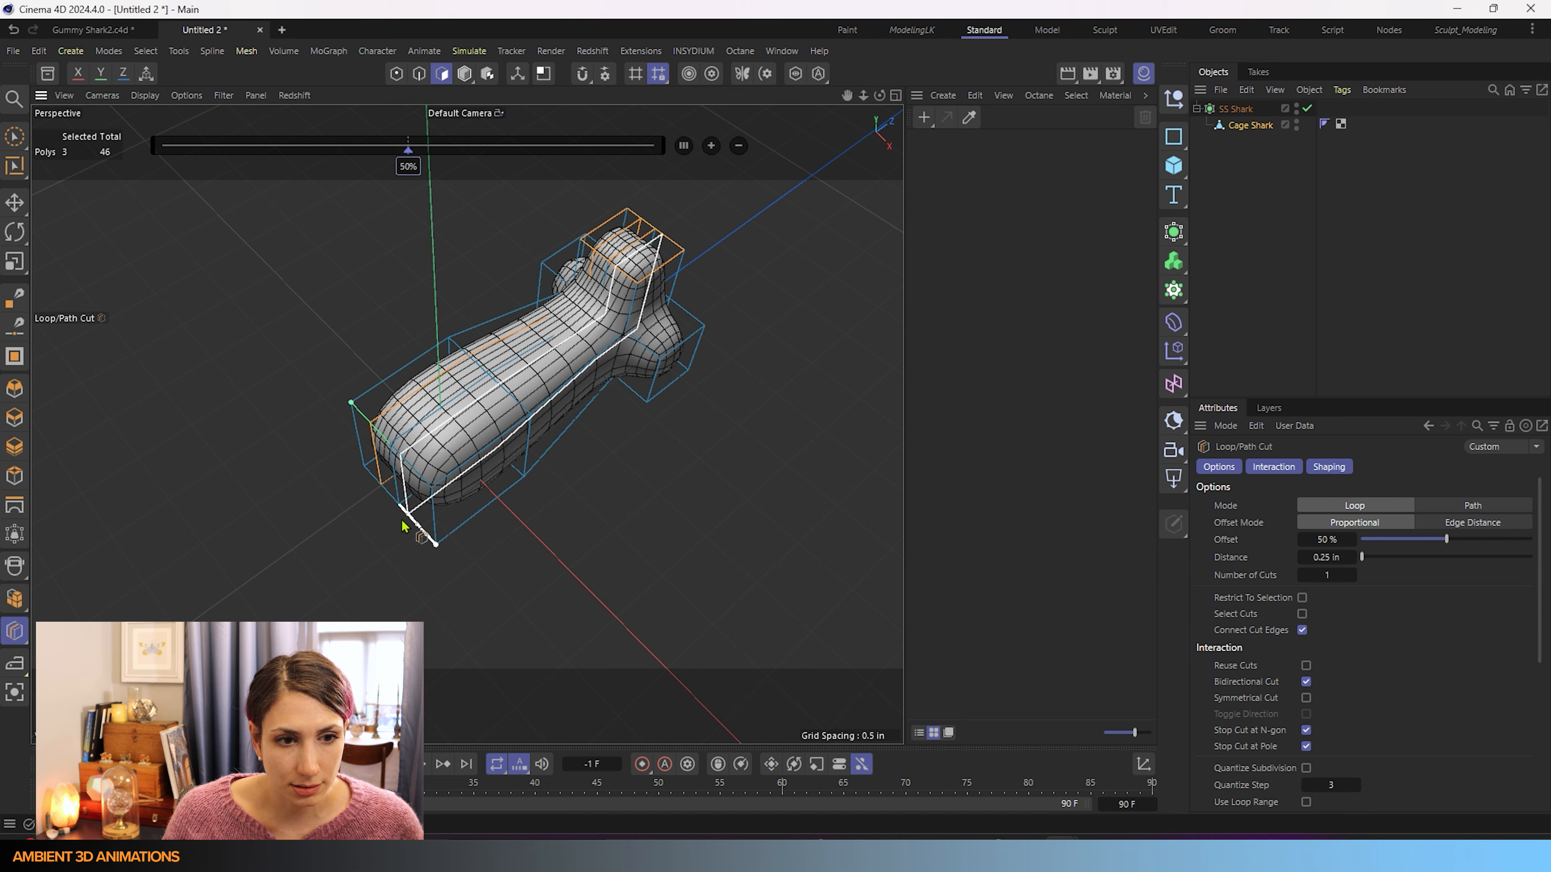
left_click(417, 536)
left_click_drag(610, 595, 477, 574, "alt")
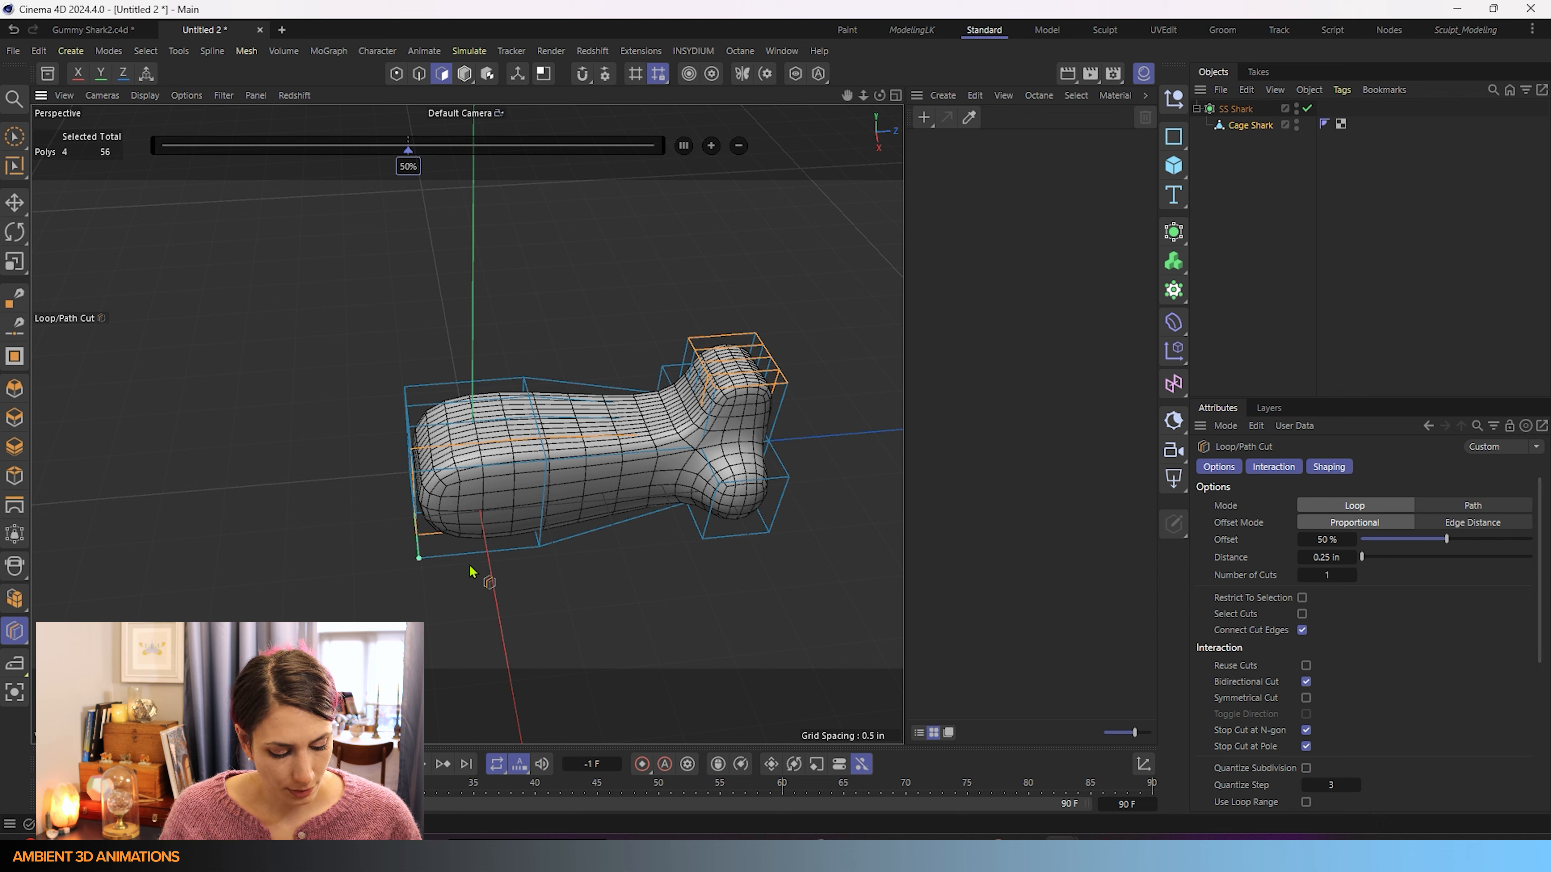
Select all polygons of the front body section with Rectangle Selection and move them along Z away from the tail.
key("e")
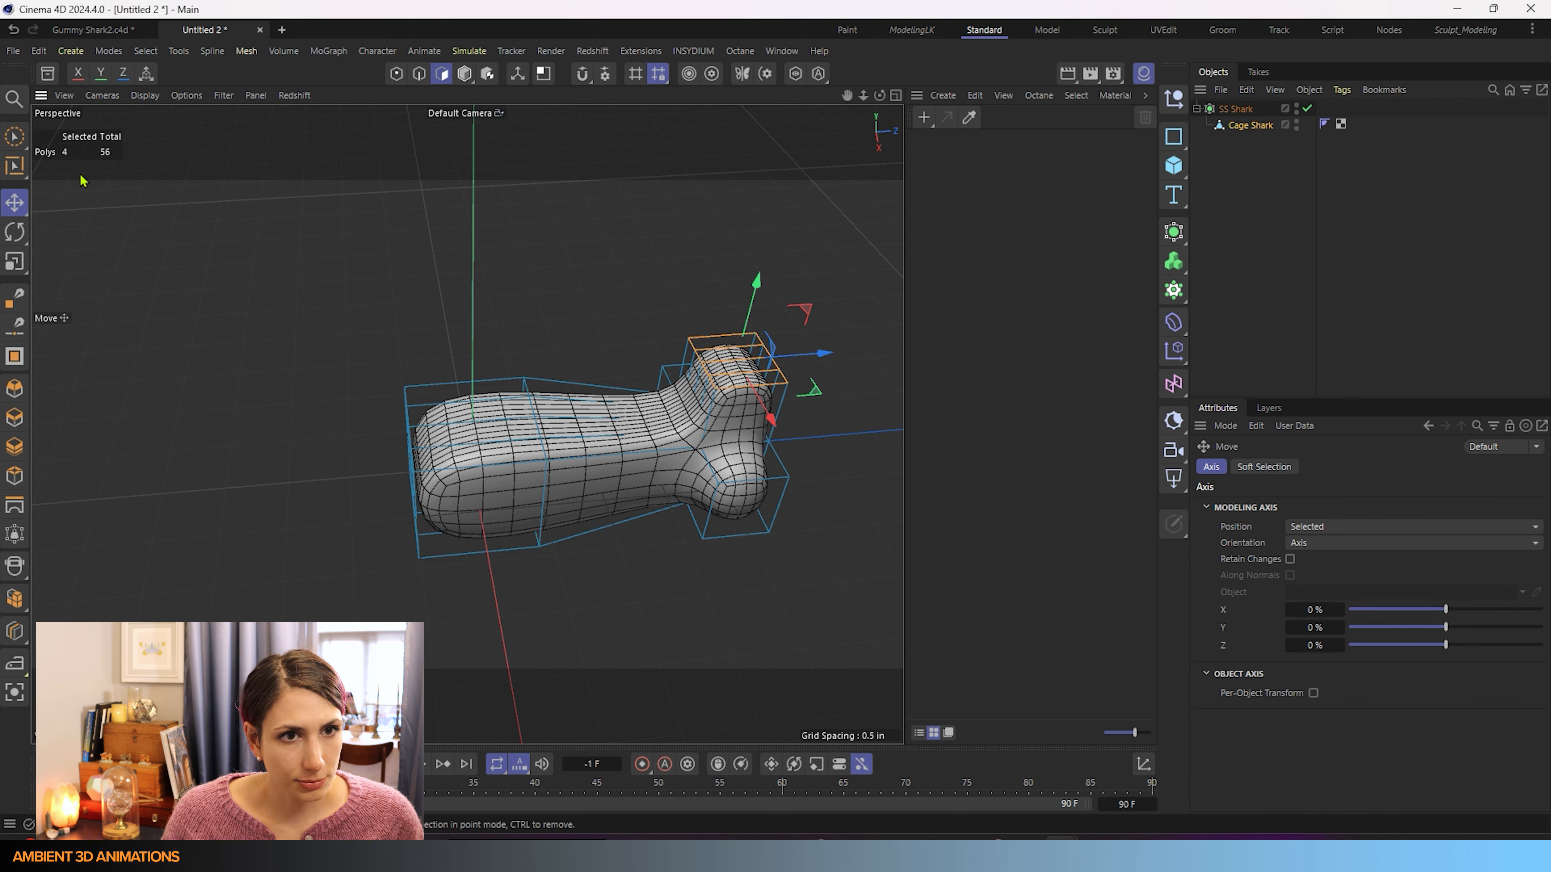
left_click_drag(20, 138, 70, 187)
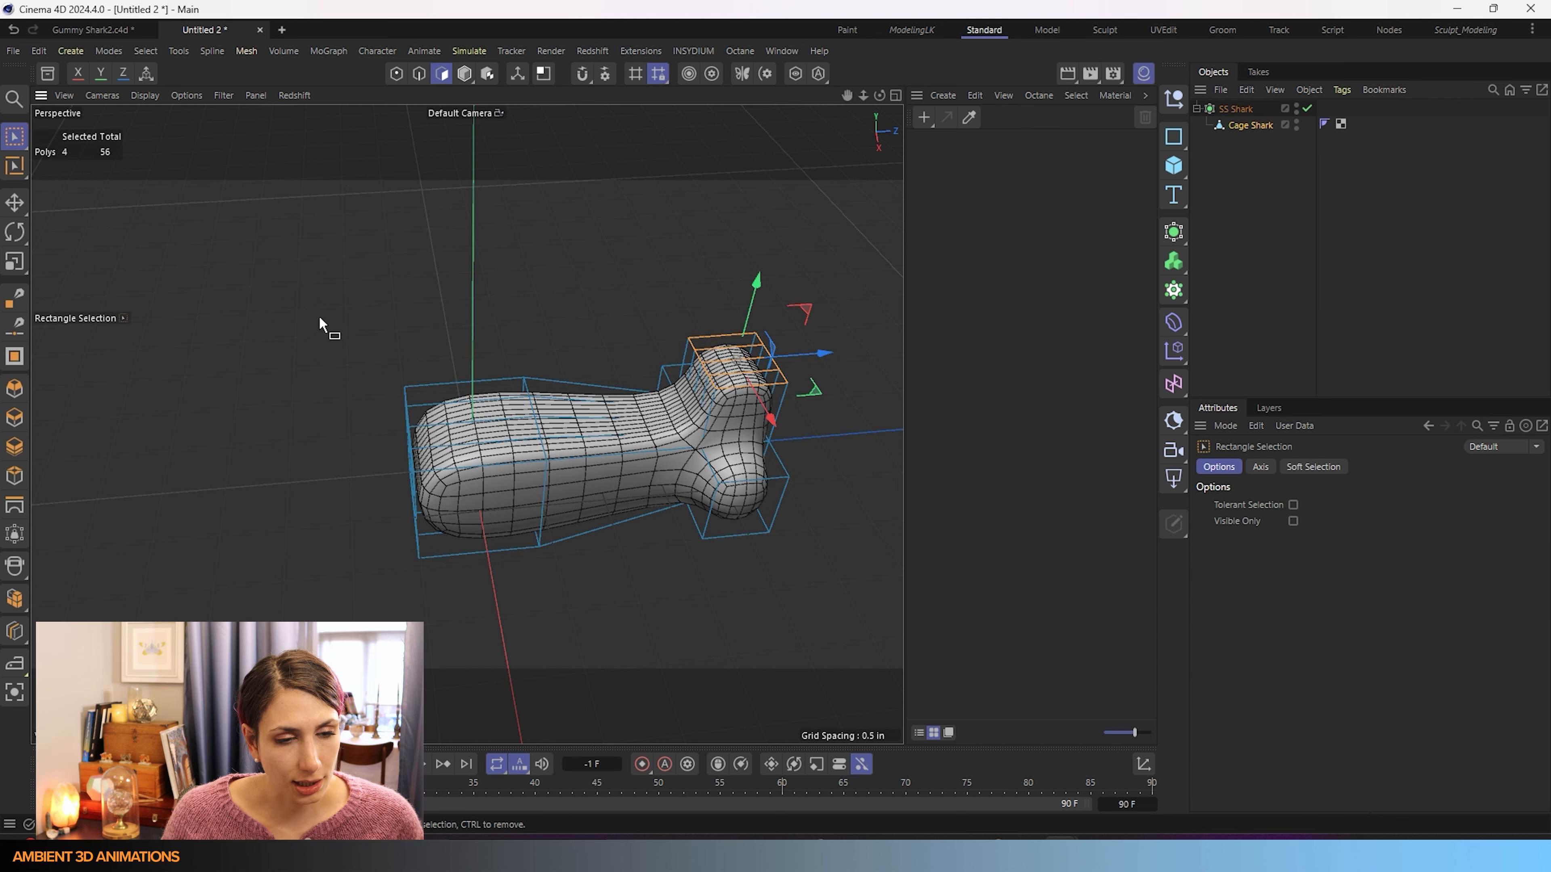
left_click_drag(319, 325, 580, 660)
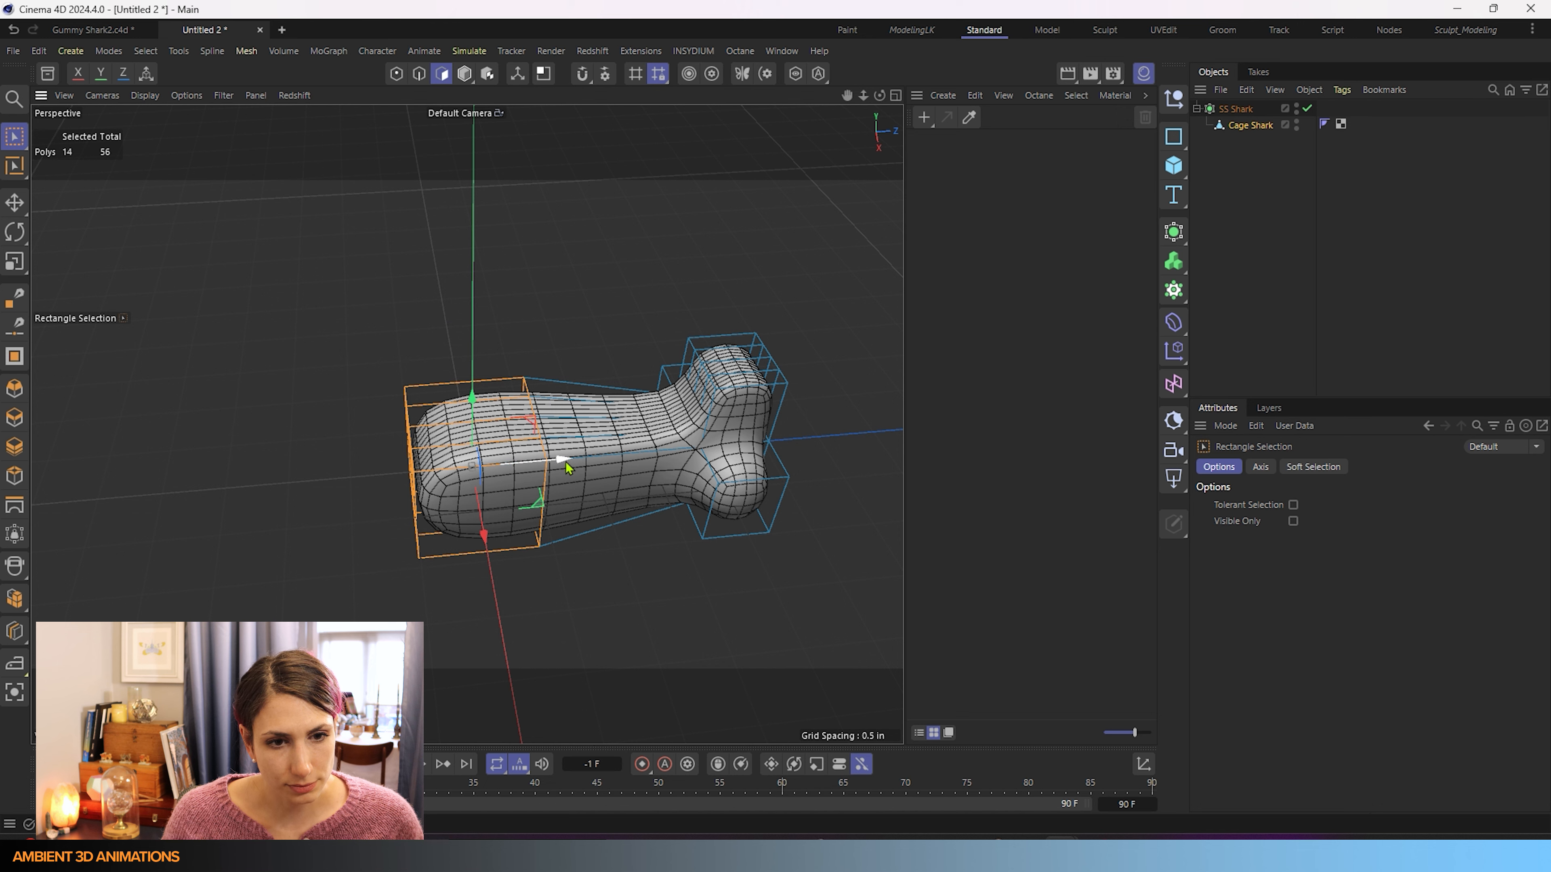
left_click_drag(566, 468, 426, 475)
scroll(506, 633, "down", 3)
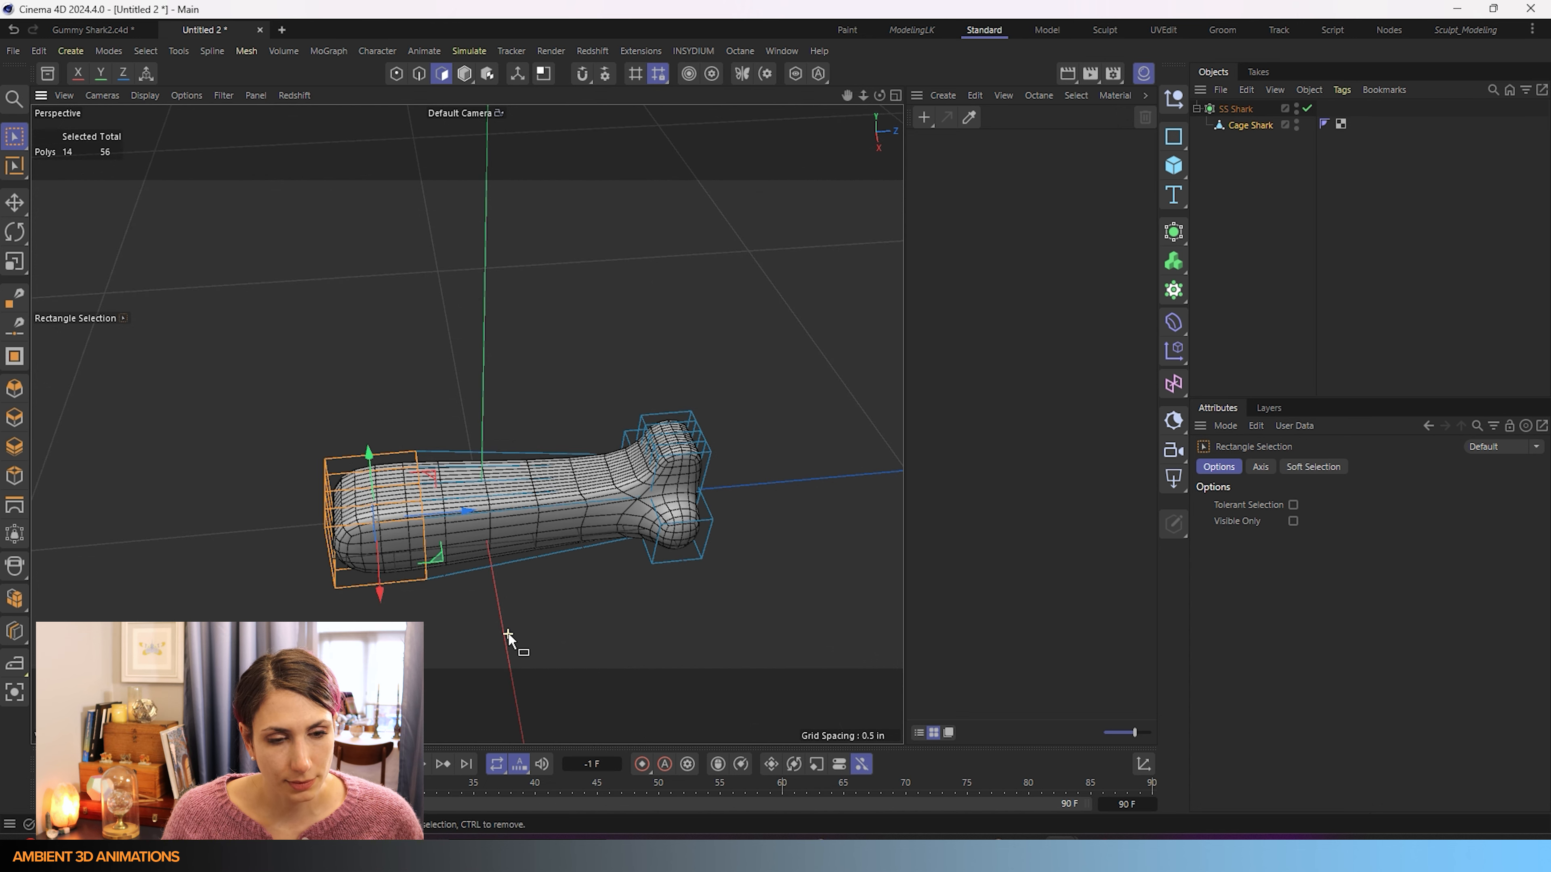
Add two crosswise loop cuts around the body between the front section and the tail, the second at 50% of the remaining stretch.
left_click_drag(447, 639, 465, 599, "alt")
right_click(547, 591)
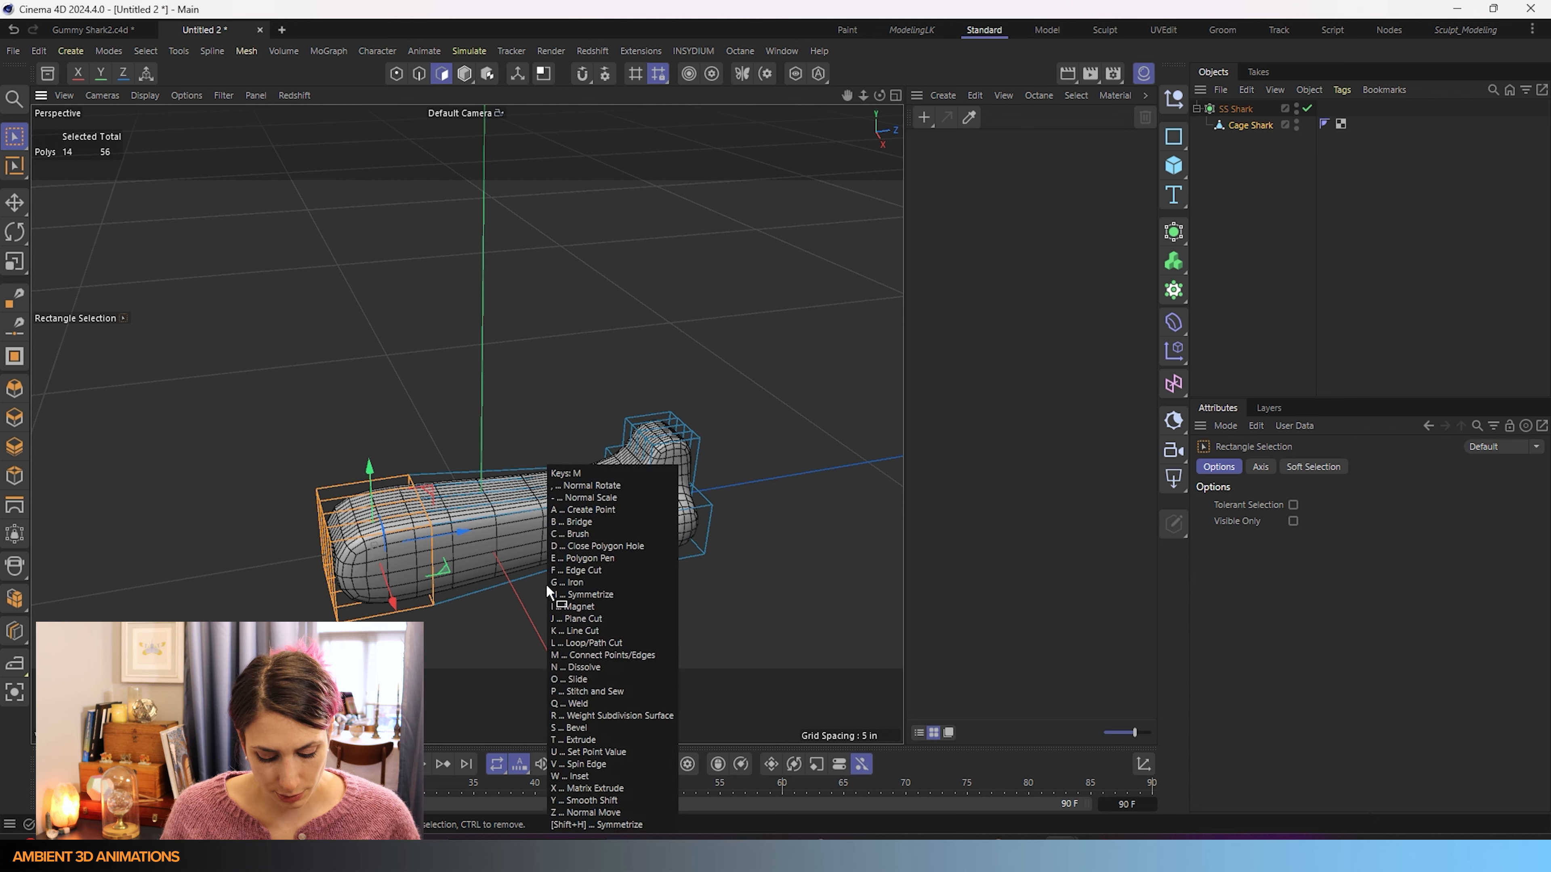
left_click(574, 611)
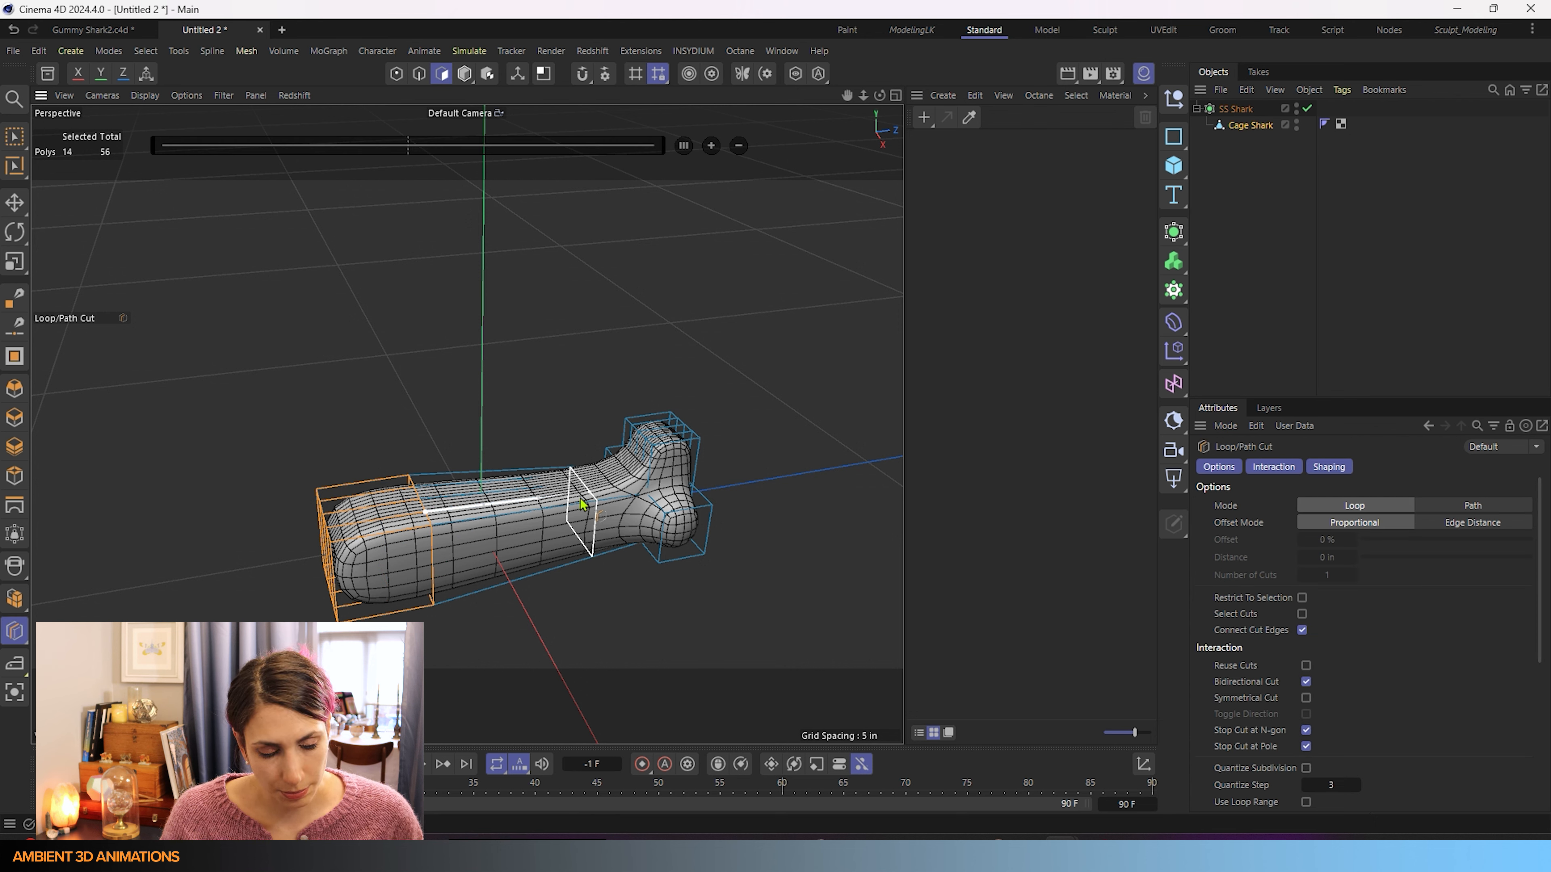
left_click(516, 525)
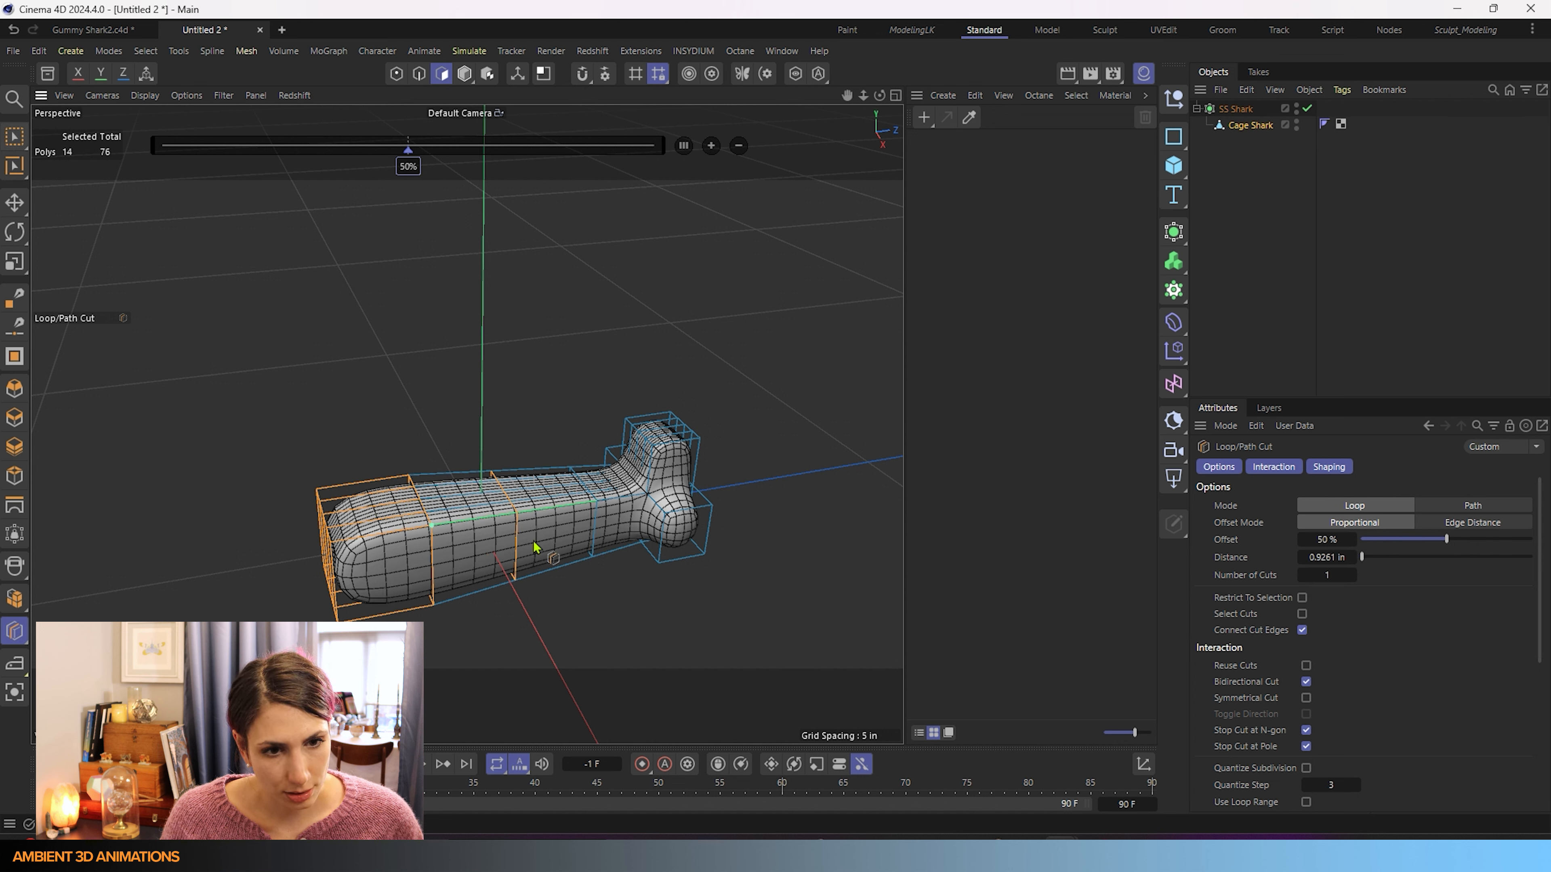
key("ctrl+z")
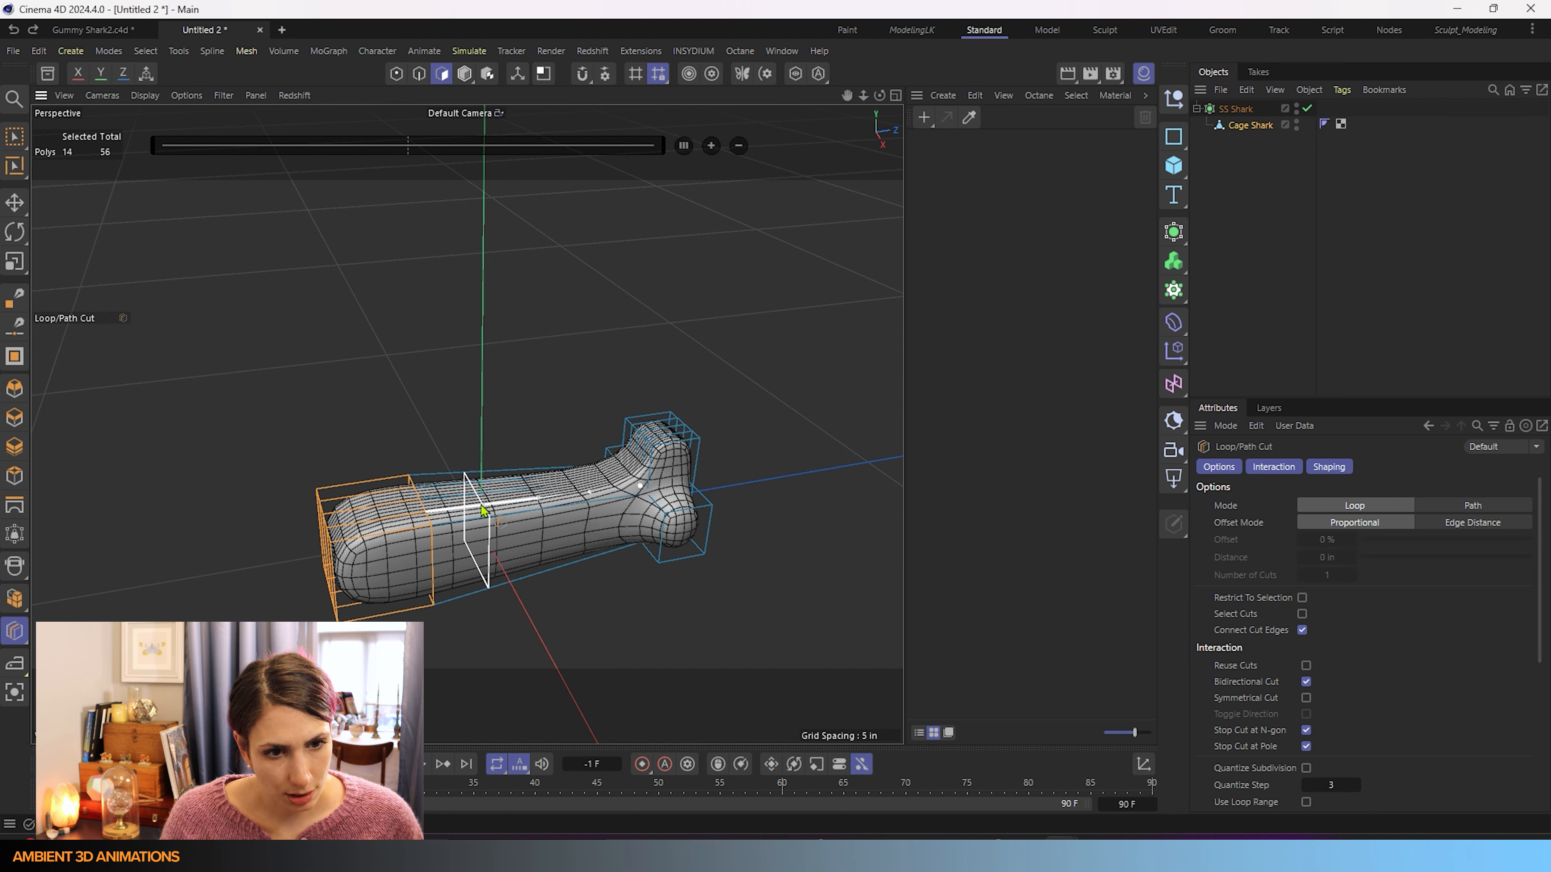
left_click(482, 511)
left_click(559, 501)
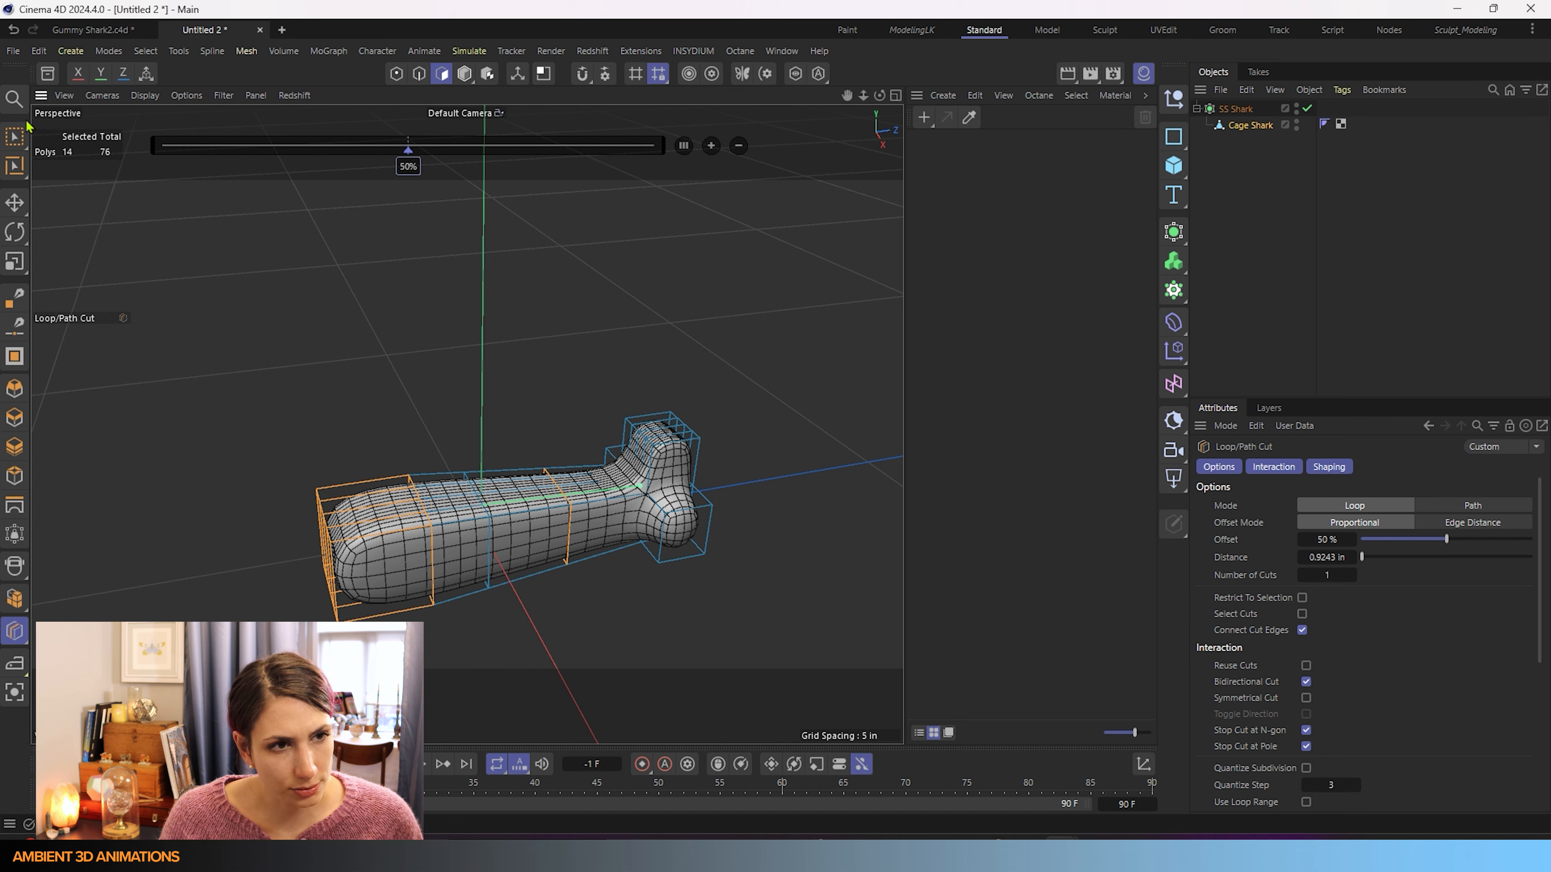
Scale the two middle top polygons between the new loop cuts to about 49% along X and extrude them upward as a dorsal fin.
left_click_drag(12, 138, 47, 164)
scroll(574, 486, "up", 5)
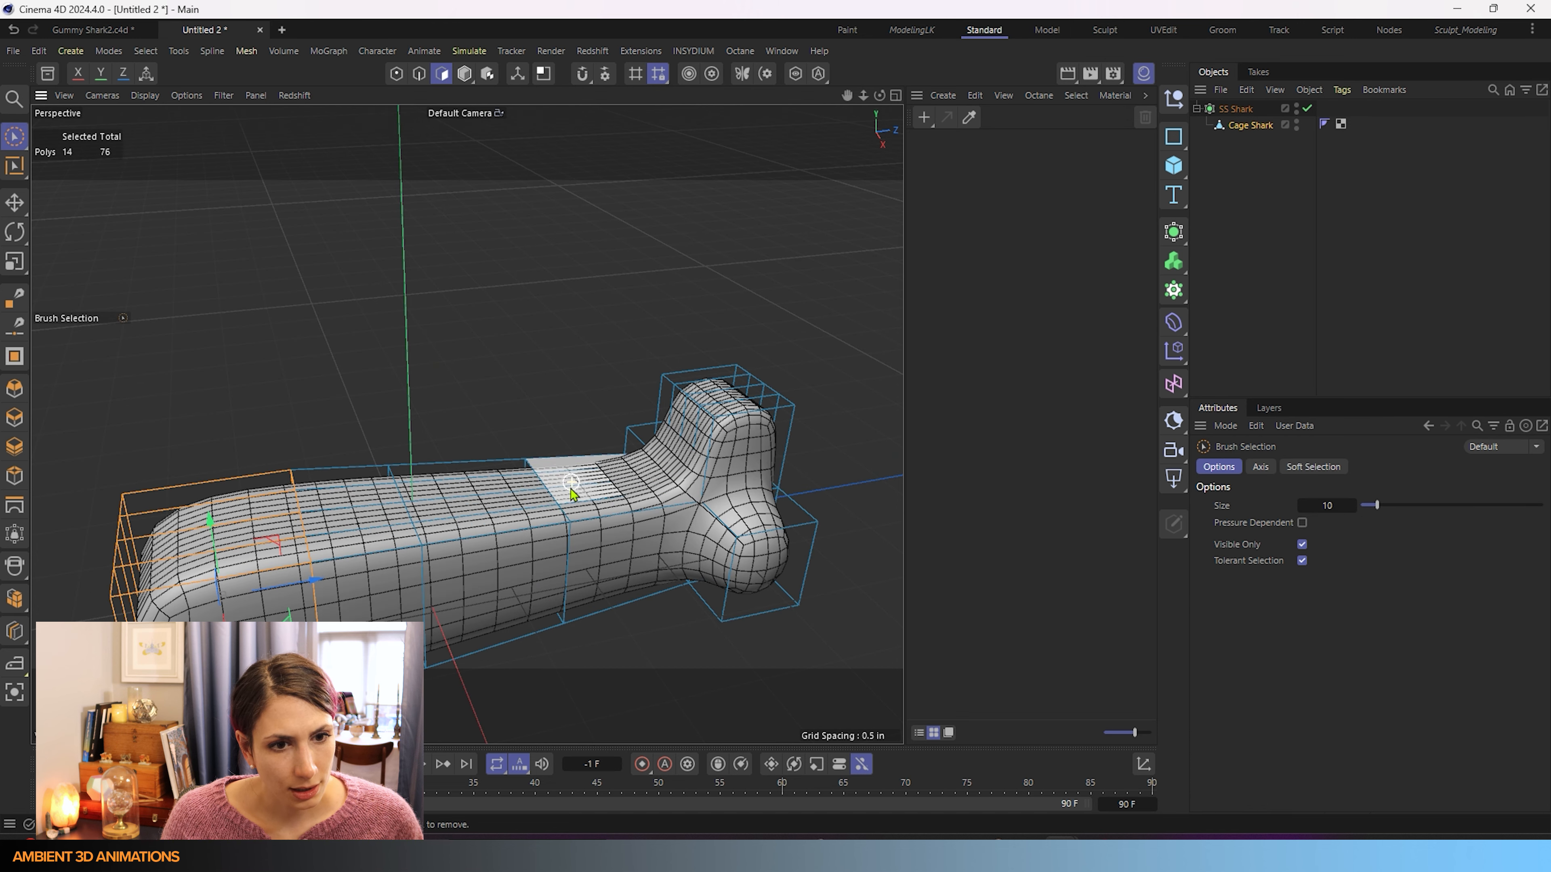
mouse_move(508, 524)
left_mouse_down("alt")
mouse_move(482, 580)
mouse_move(486, 547)
left_mouse_up("alt")
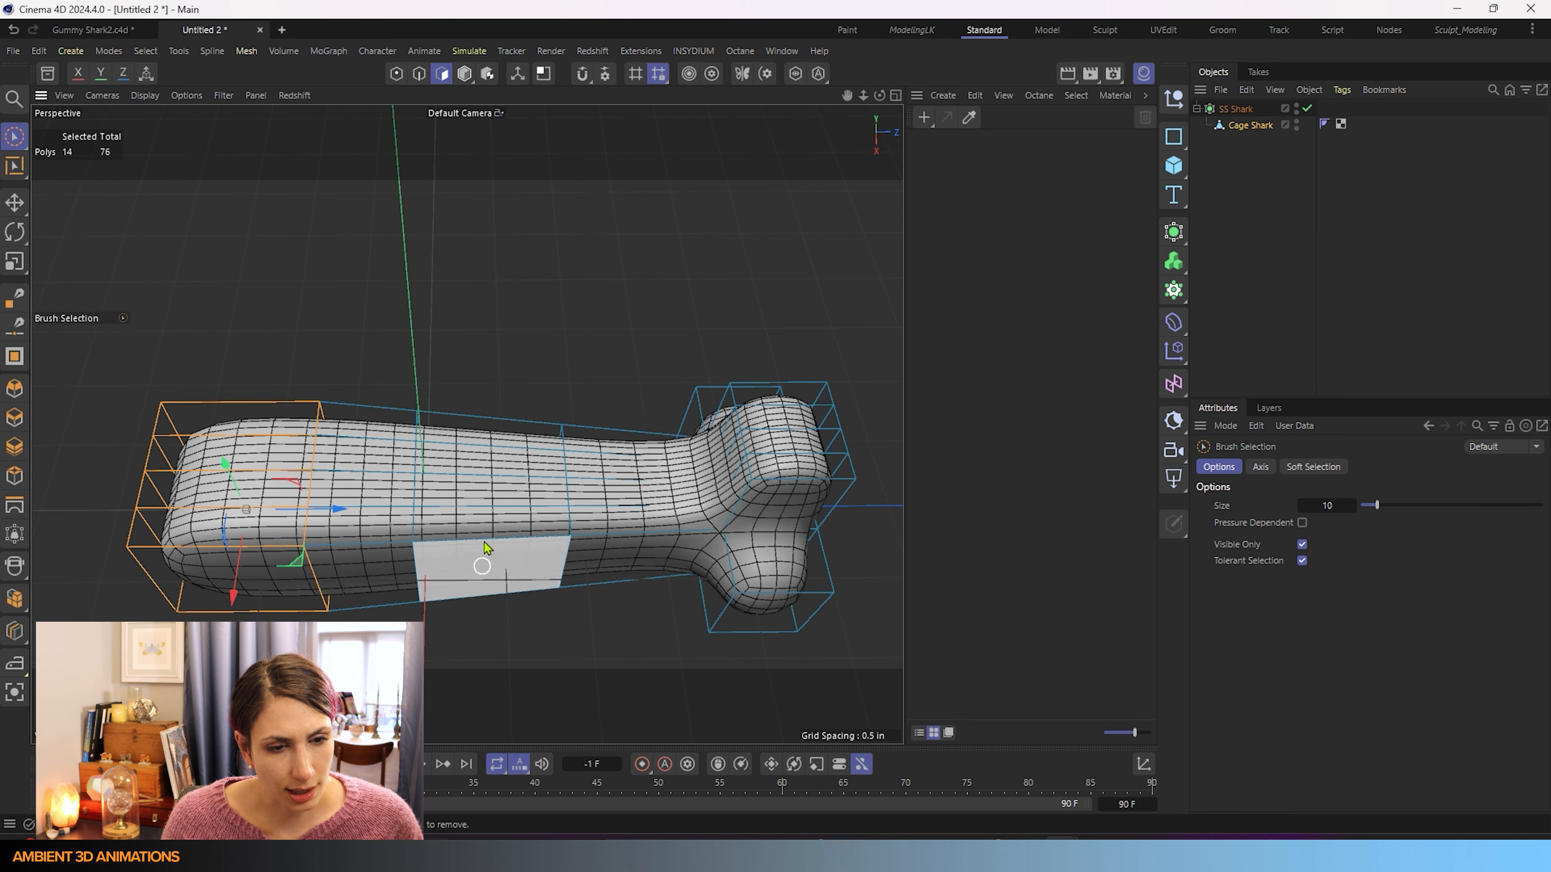
left_click(504, 484)
key("t")
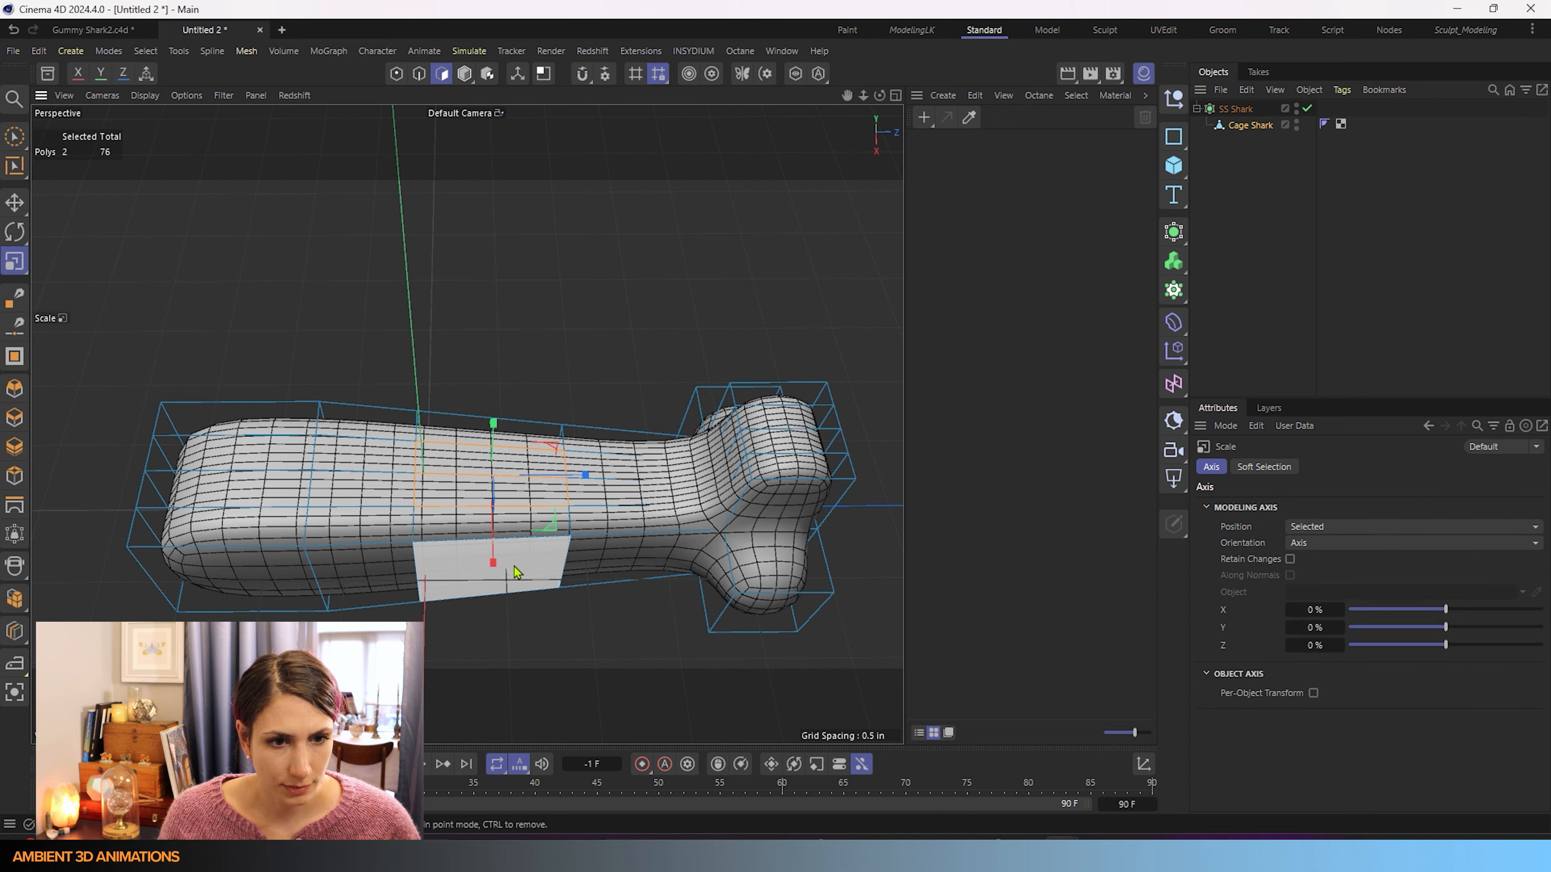
left_click_drag(495, 554, 495, 523)
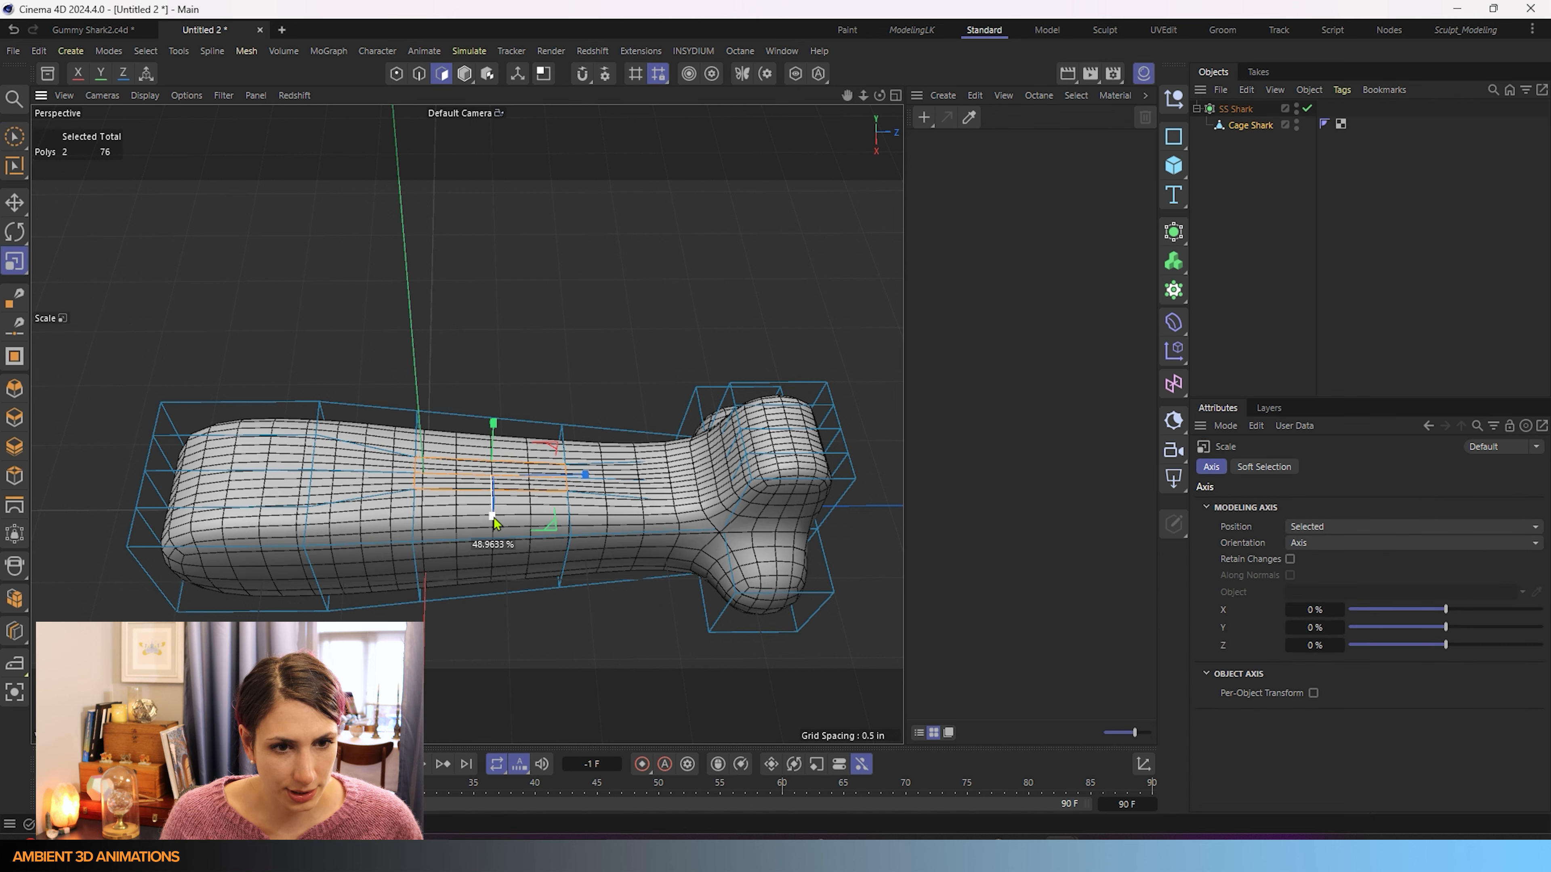
key("e")
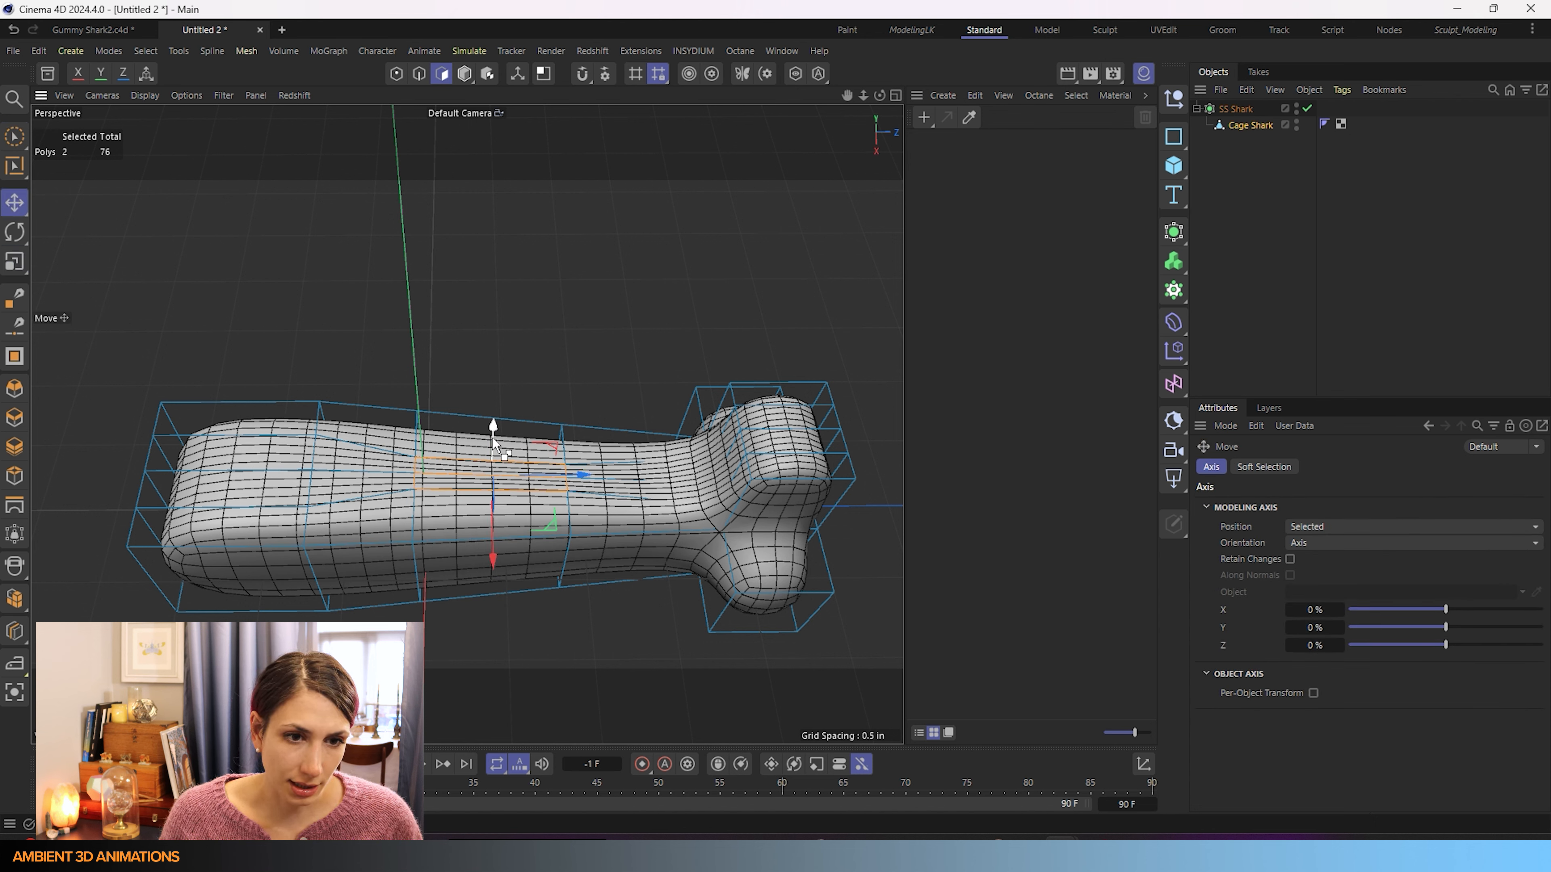
left_click_drag(496, 430, 499, 388, "ctrl")
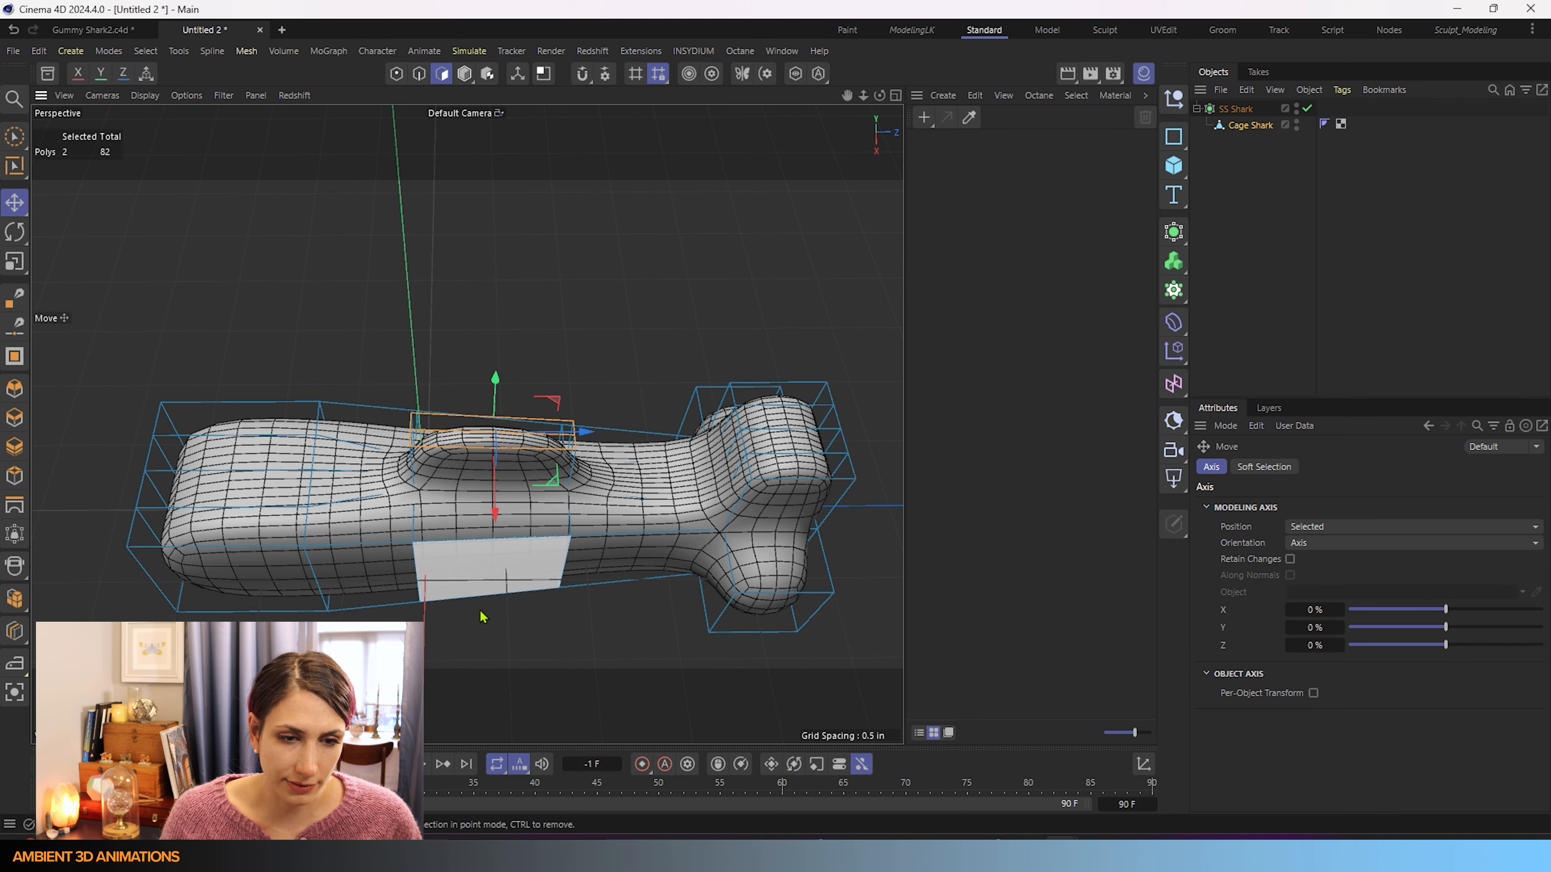
Rotate the dorsal fin's top face so it slopes down toward the tail and lower it.
left_click_drag(481, 614, 487, 536, "alt")
key("r")
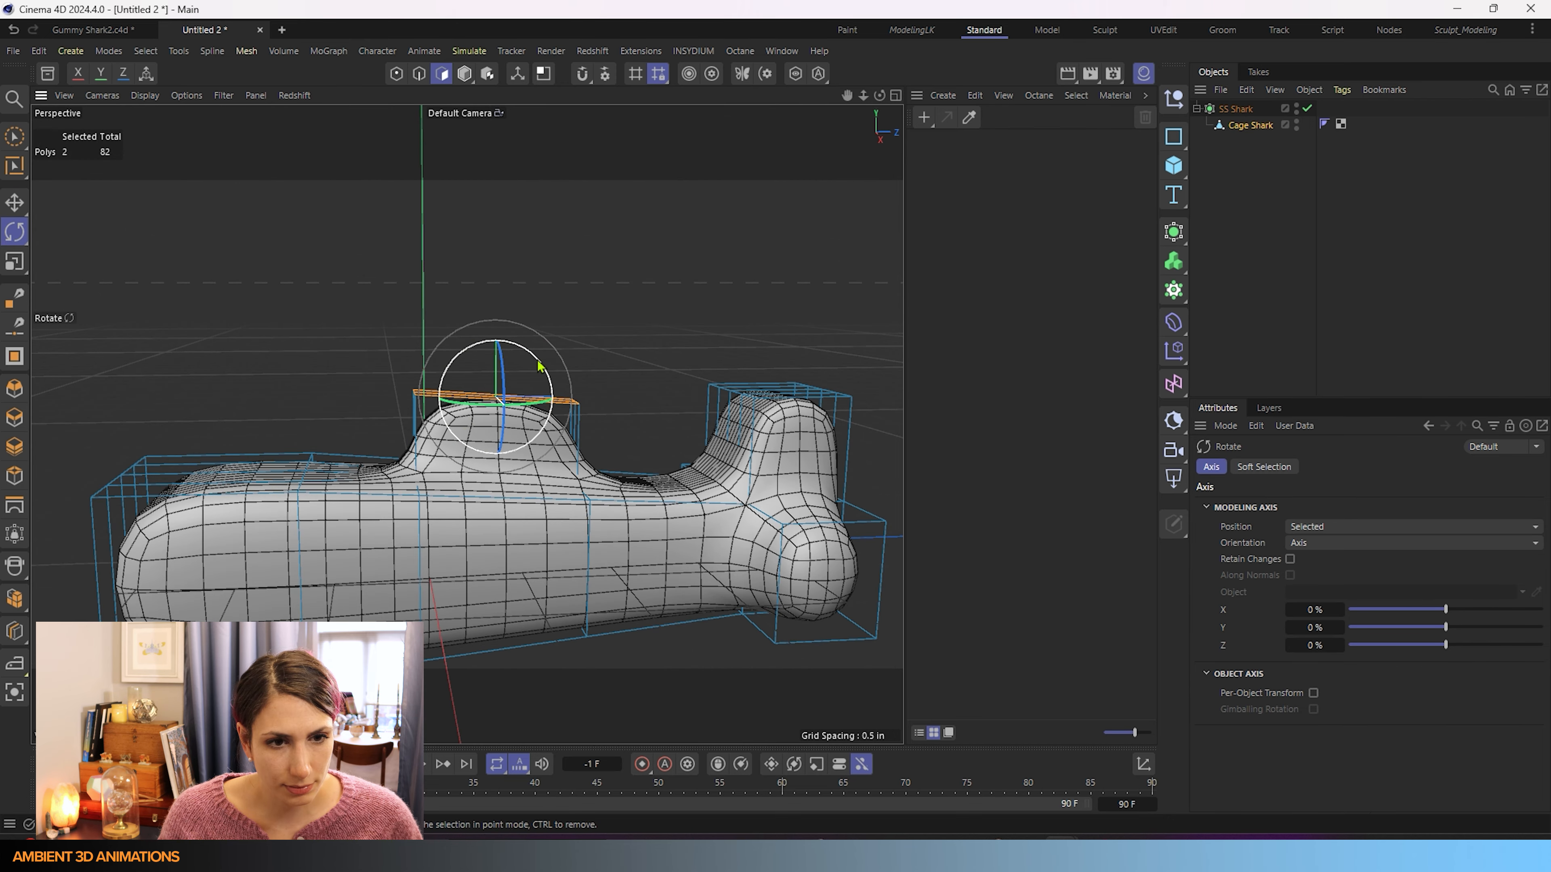
left_click_drag(539, 366, 614, 400)
key("e")
left_click_drag(539, 302, 529, 370)
Try to shift a single lengthwise edge on top of the front body section sideways.
left_click_drag(338, 573, 505, 596, "alt")
middle_click_drag(380, 591, 552, 558, "alt")
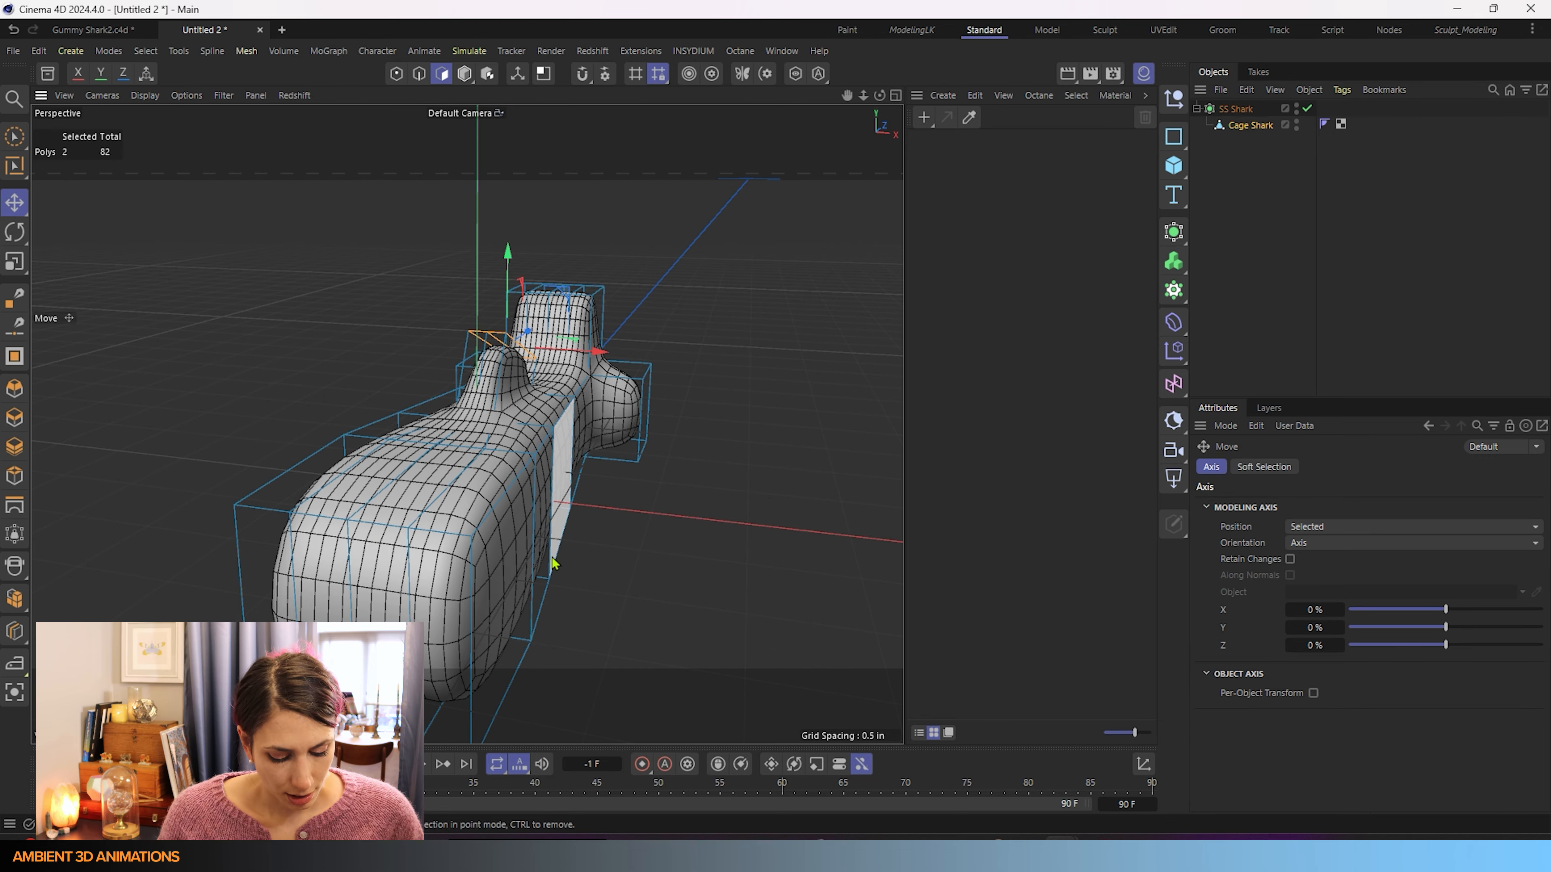
key("u")
key("l")
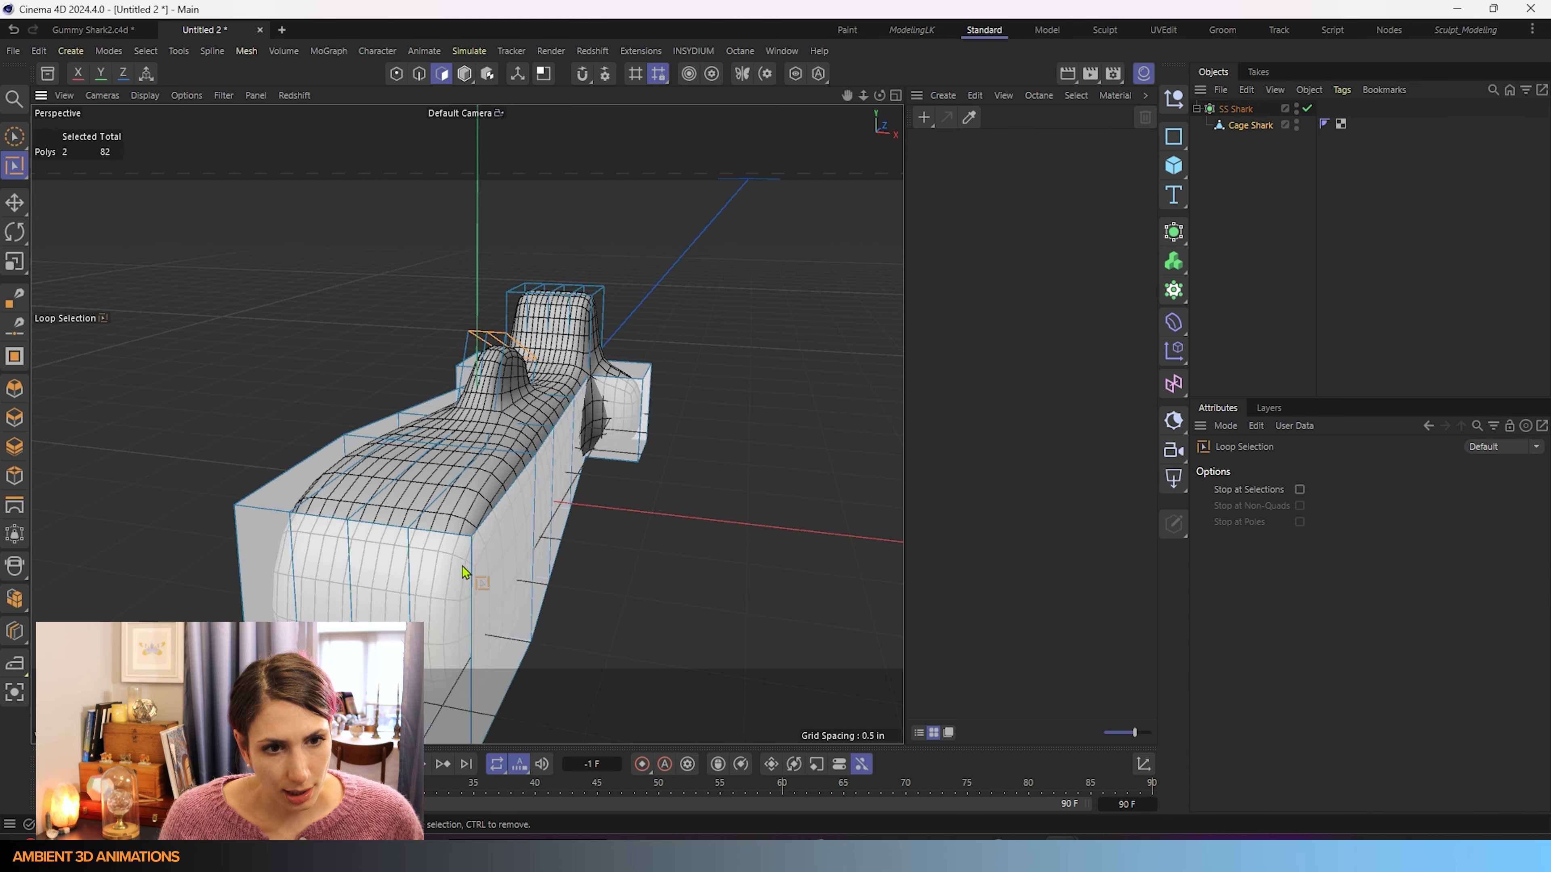
left_click_drag(459, 569, 476, 596, "alt")
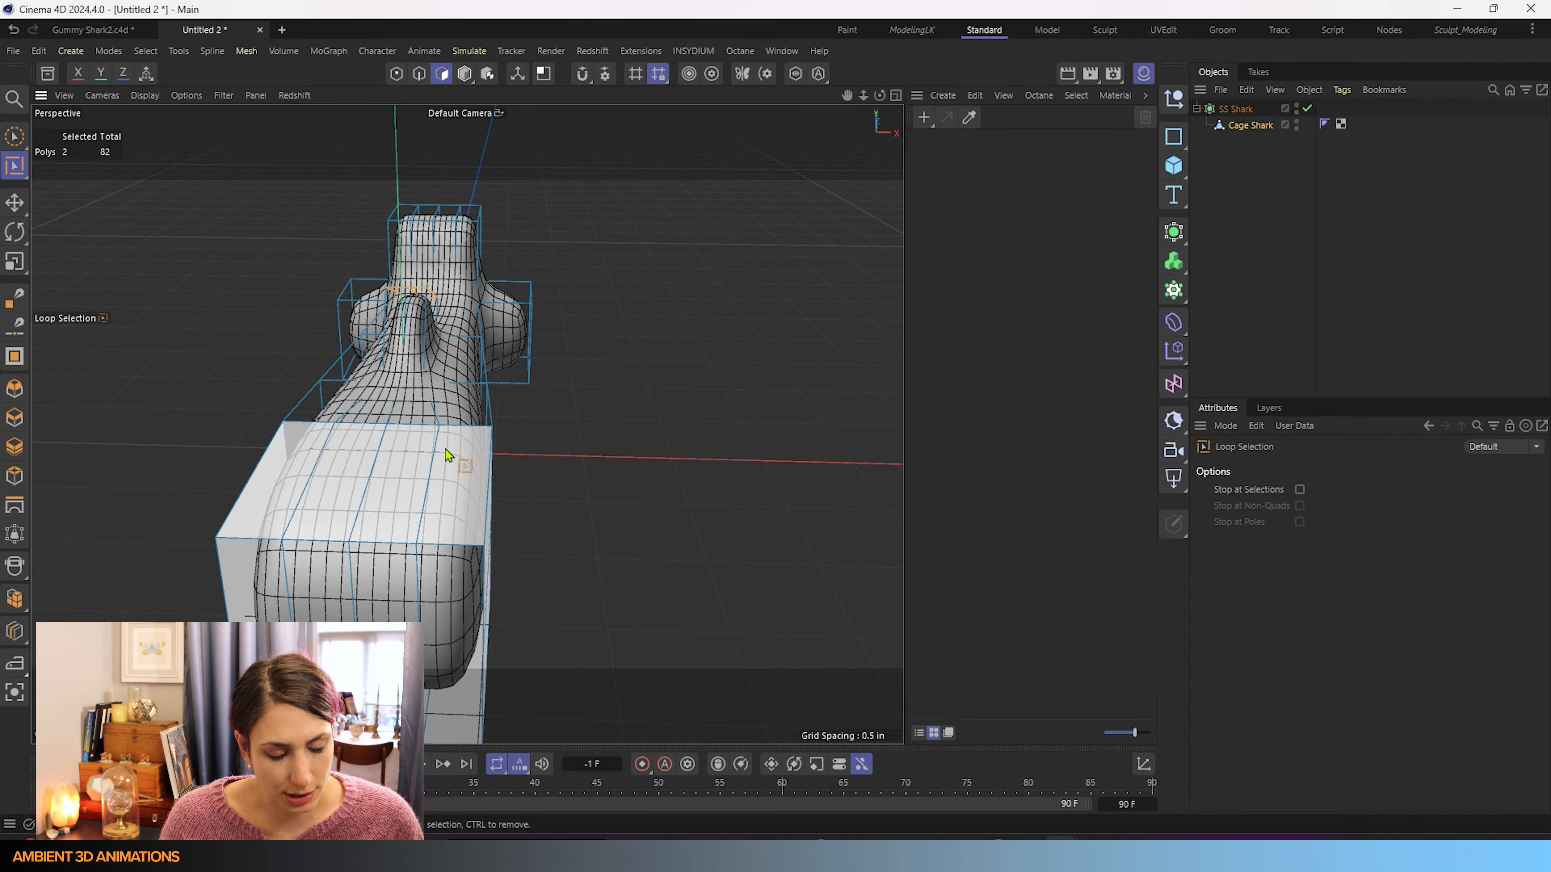
left_click(23, 138)
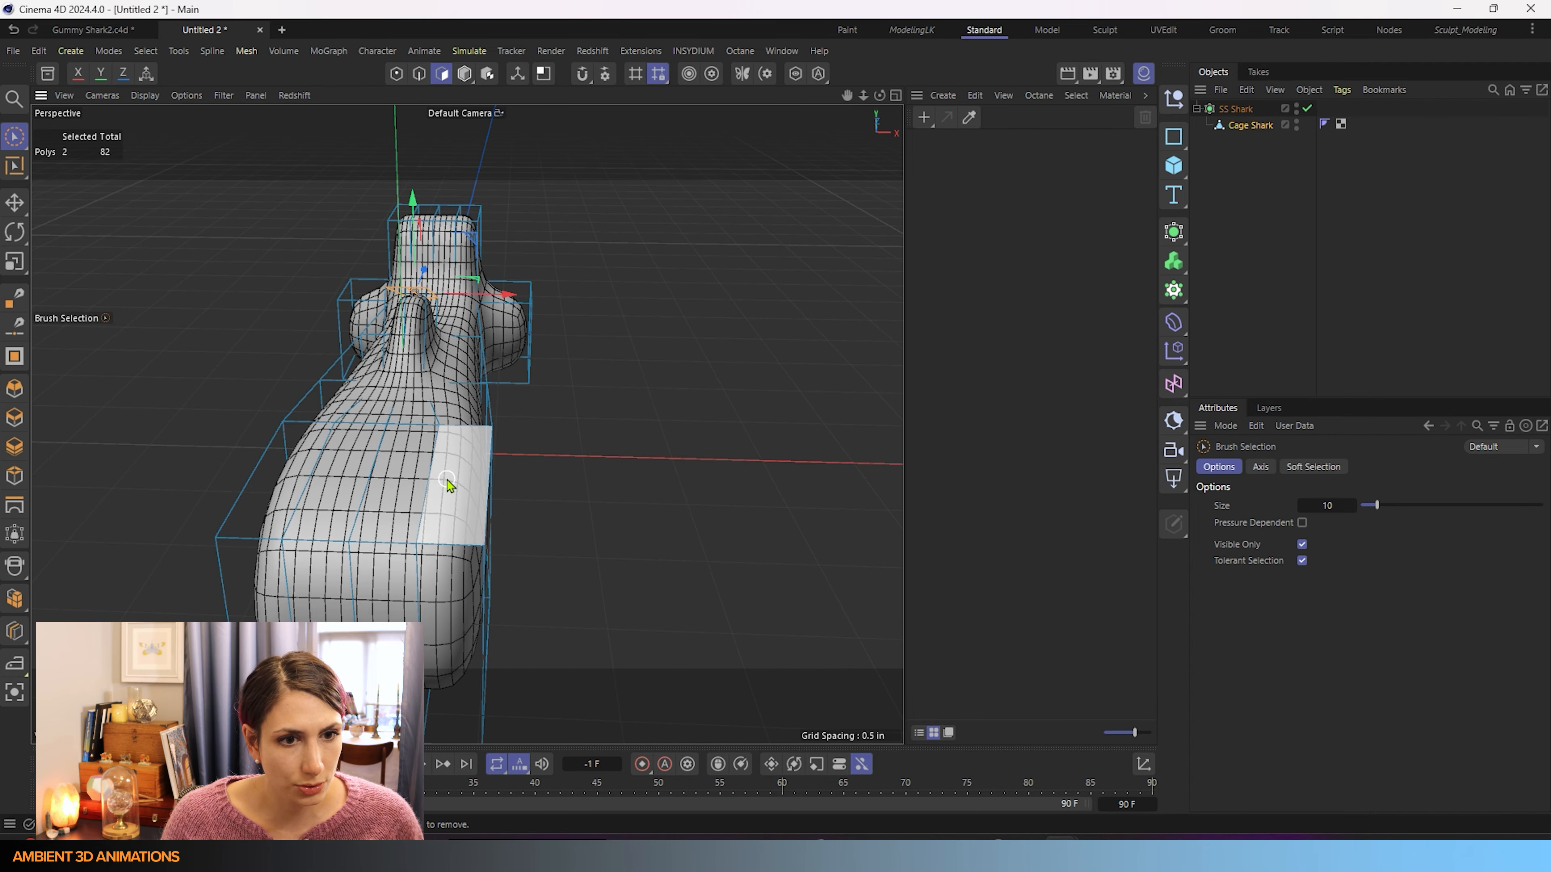
left_click(419, 74)
left_click(437, 469)
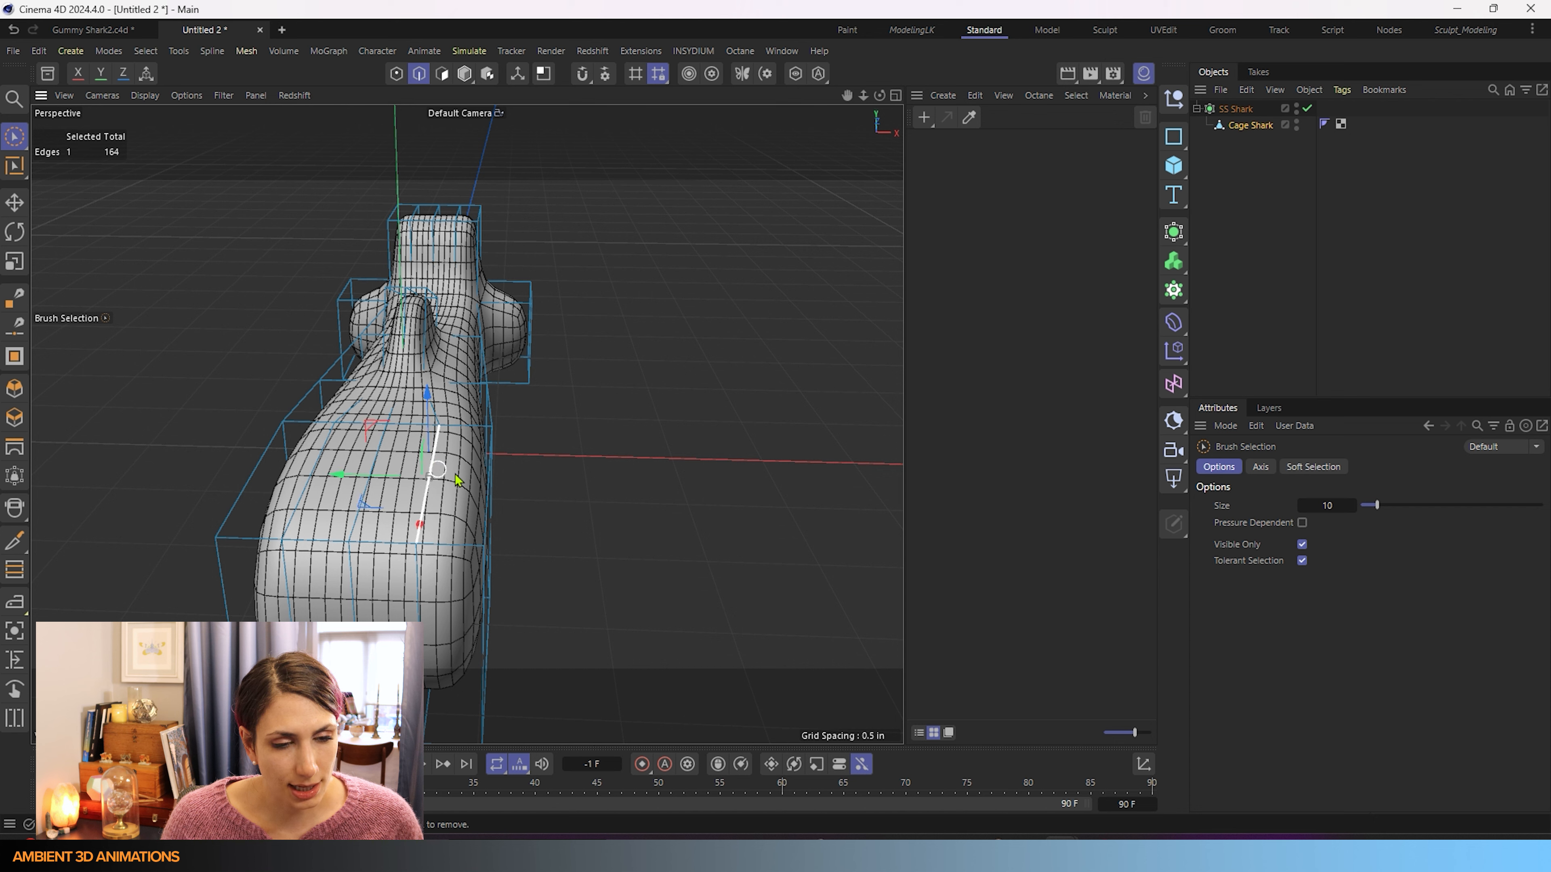
left_click_drag(336, 483, 325, 483)
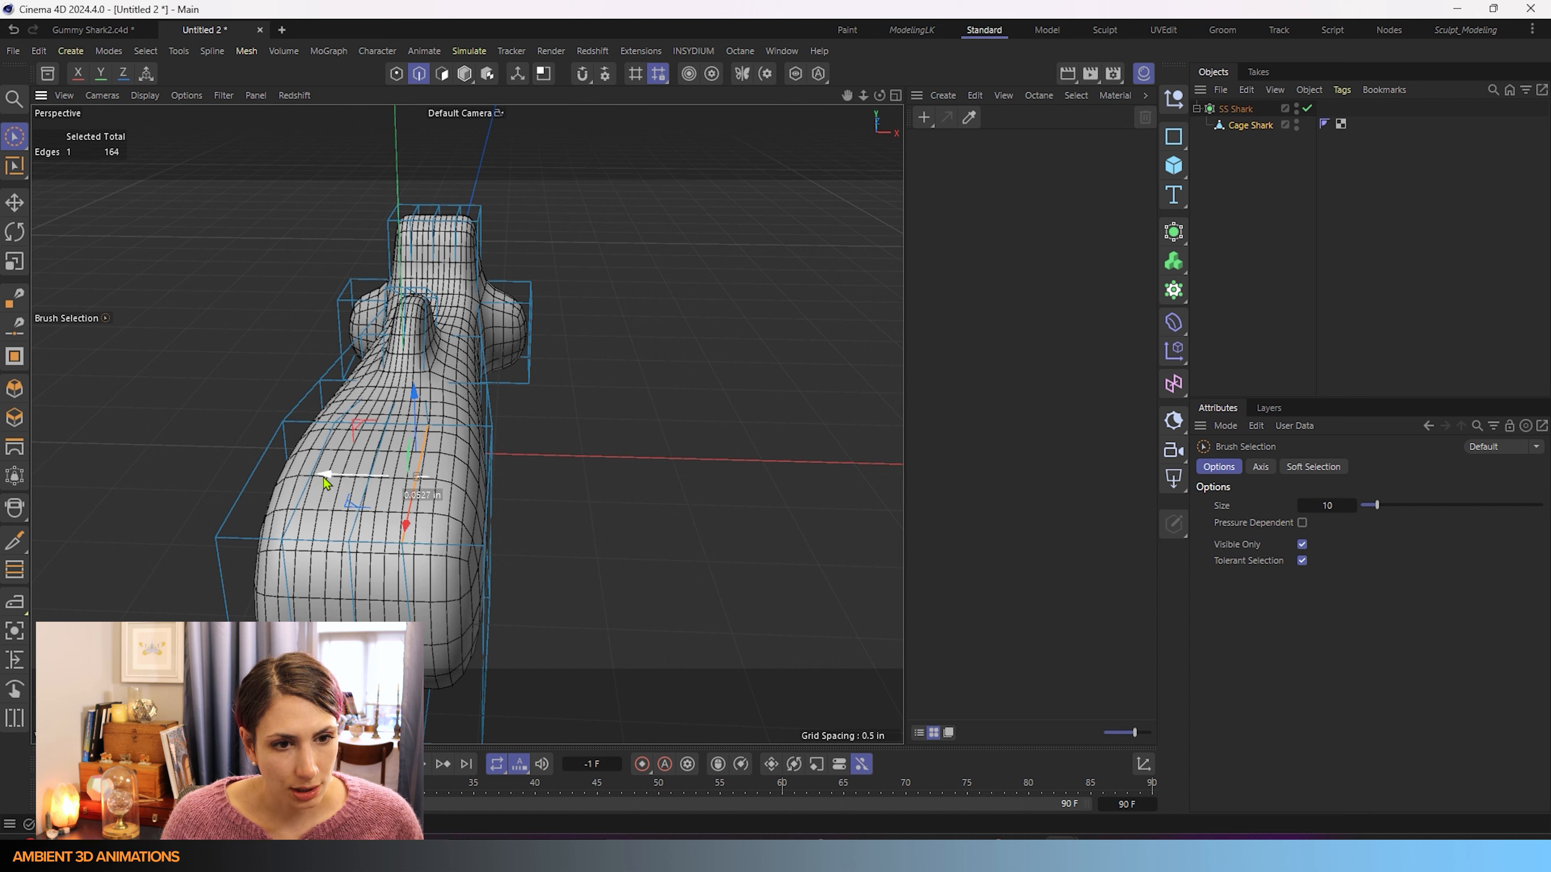
key("ctrl+z")
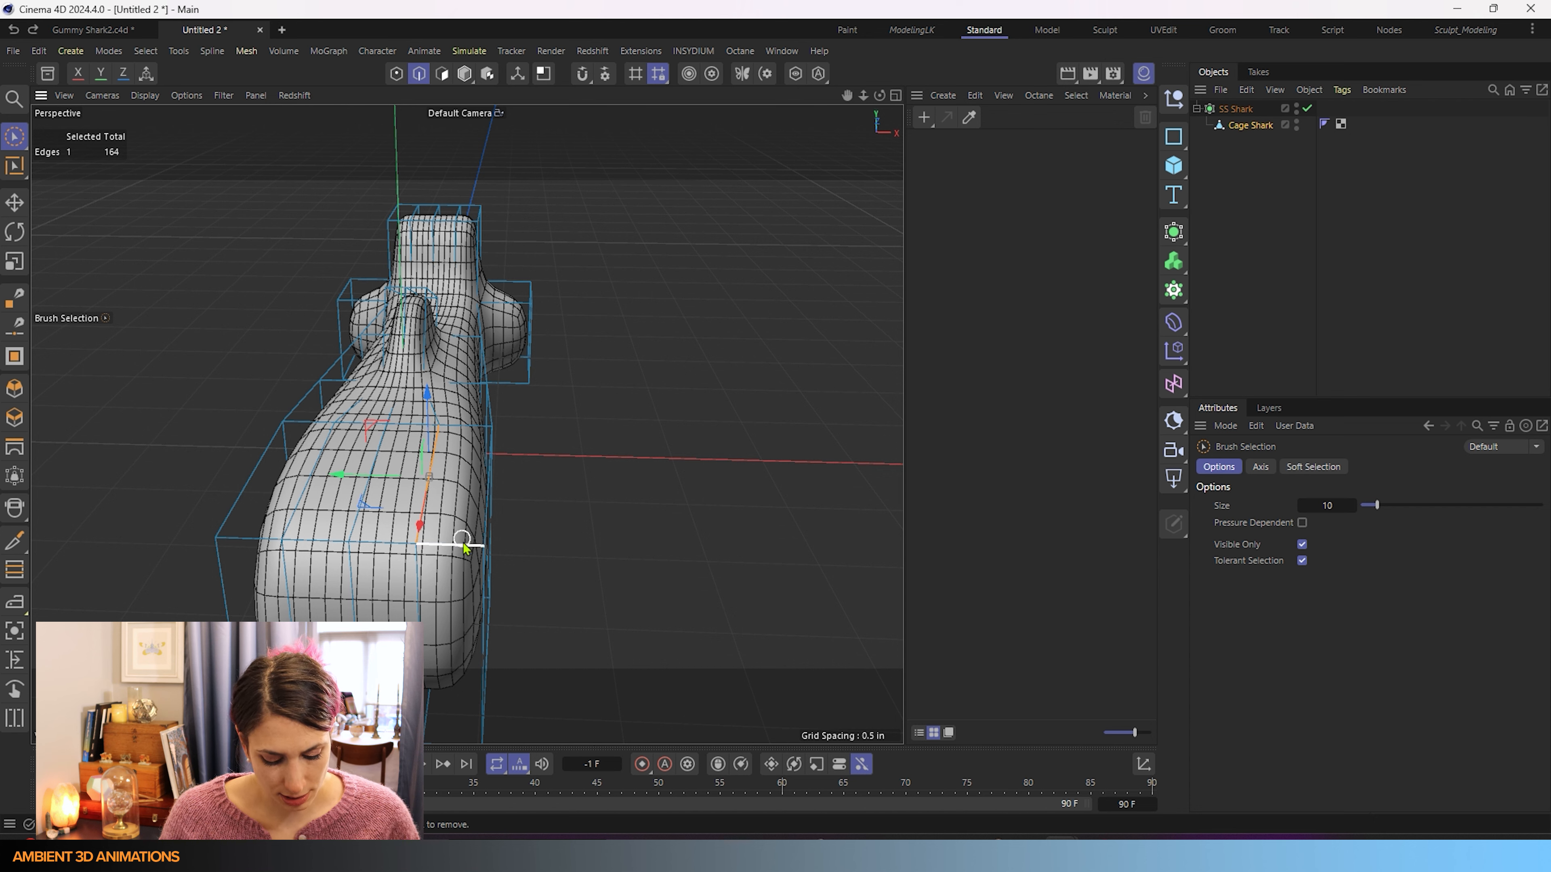
Select the two outer lengthwise edge loops of the shark cage with Loop Selection and inspect them before clearing the selection.
key("u")
key("l")
left_click(422, 538)
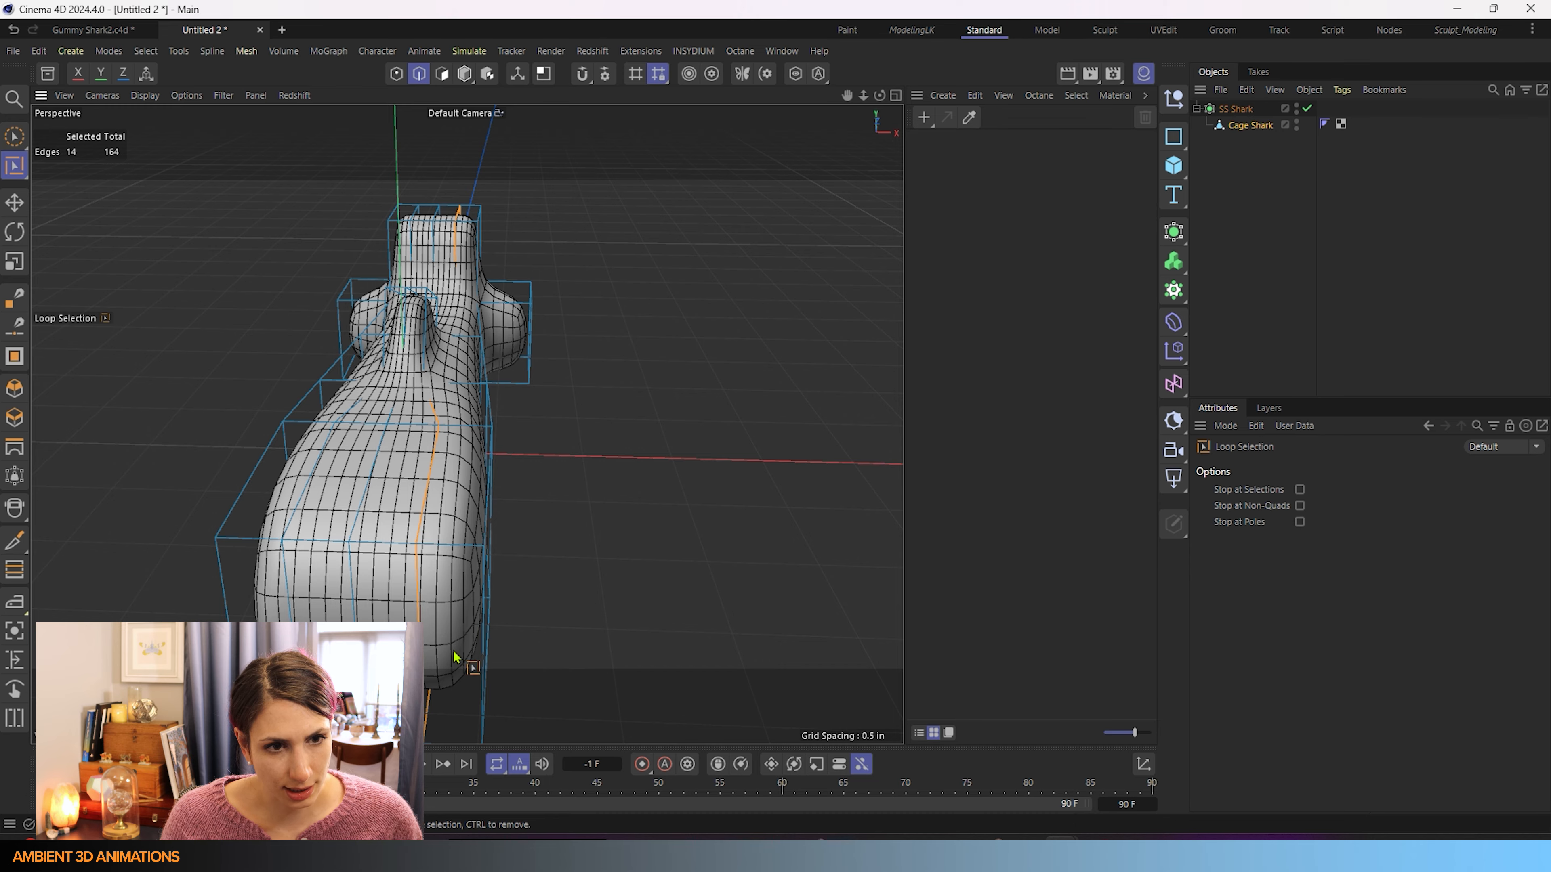
left_click(305, 591, "shift")
left_click_drag(612, 536, 557, 635, "alt")
left_click_drag(557, 614, 750, 657, "alt")
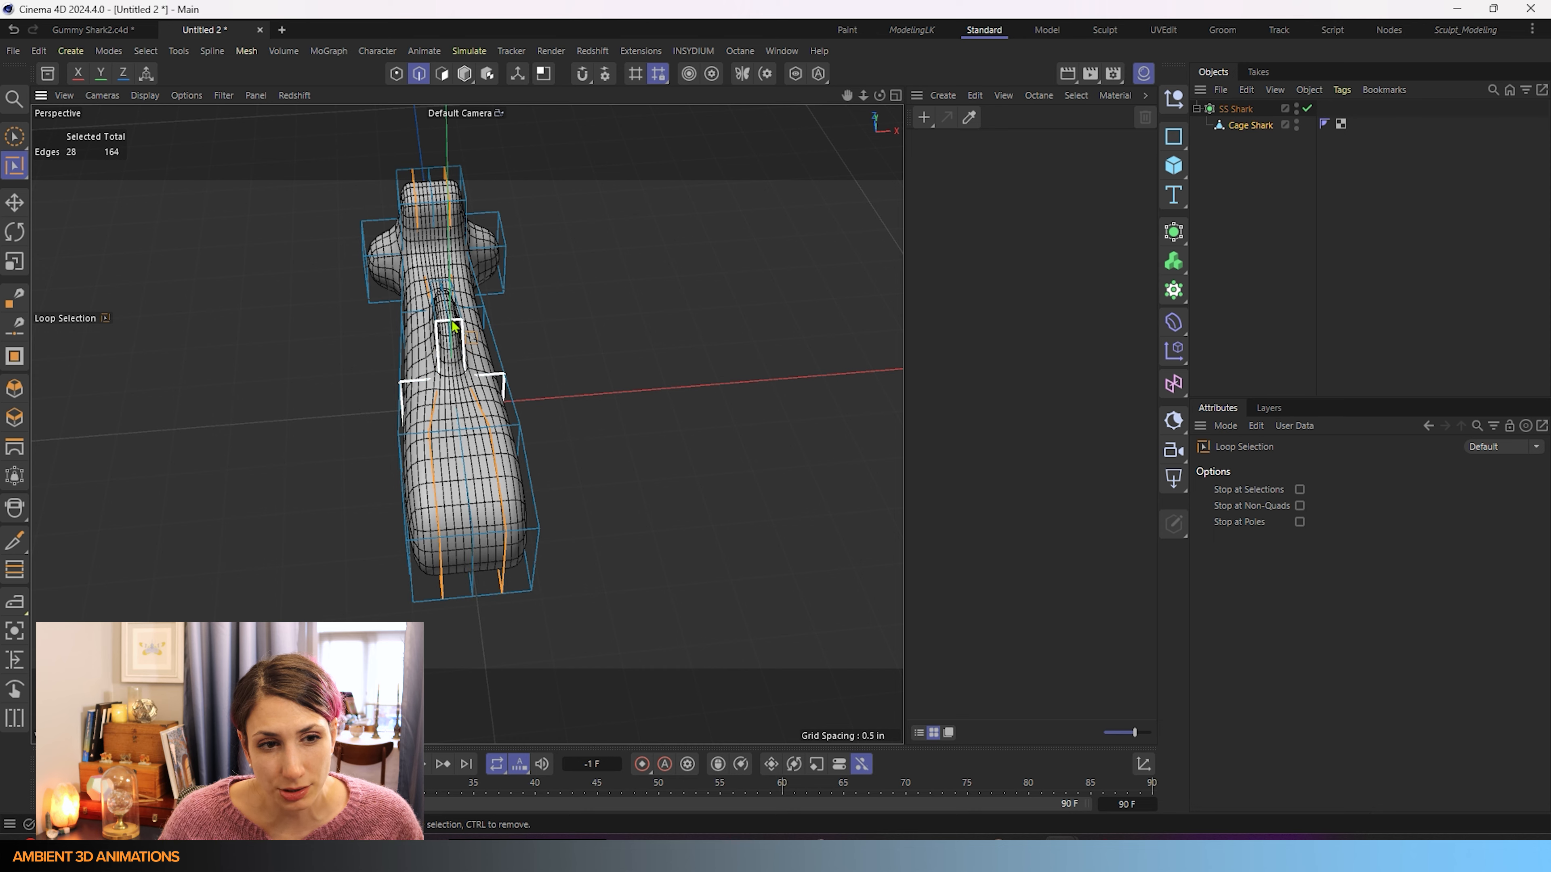
left_click_drag(537, 527, 595, 448, "alt")
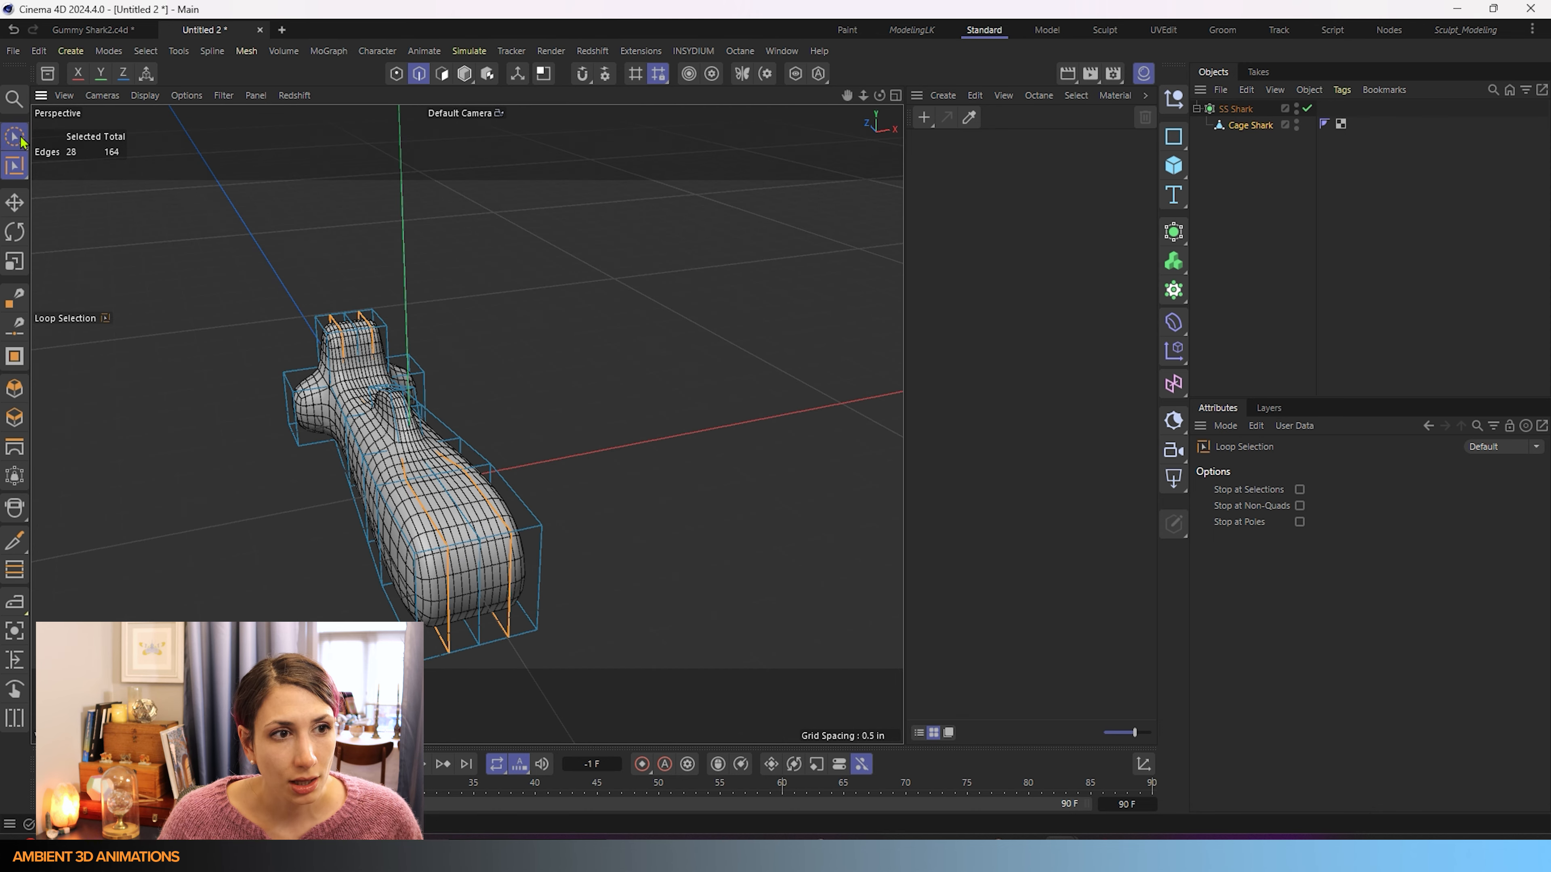
left_click(17, 137)
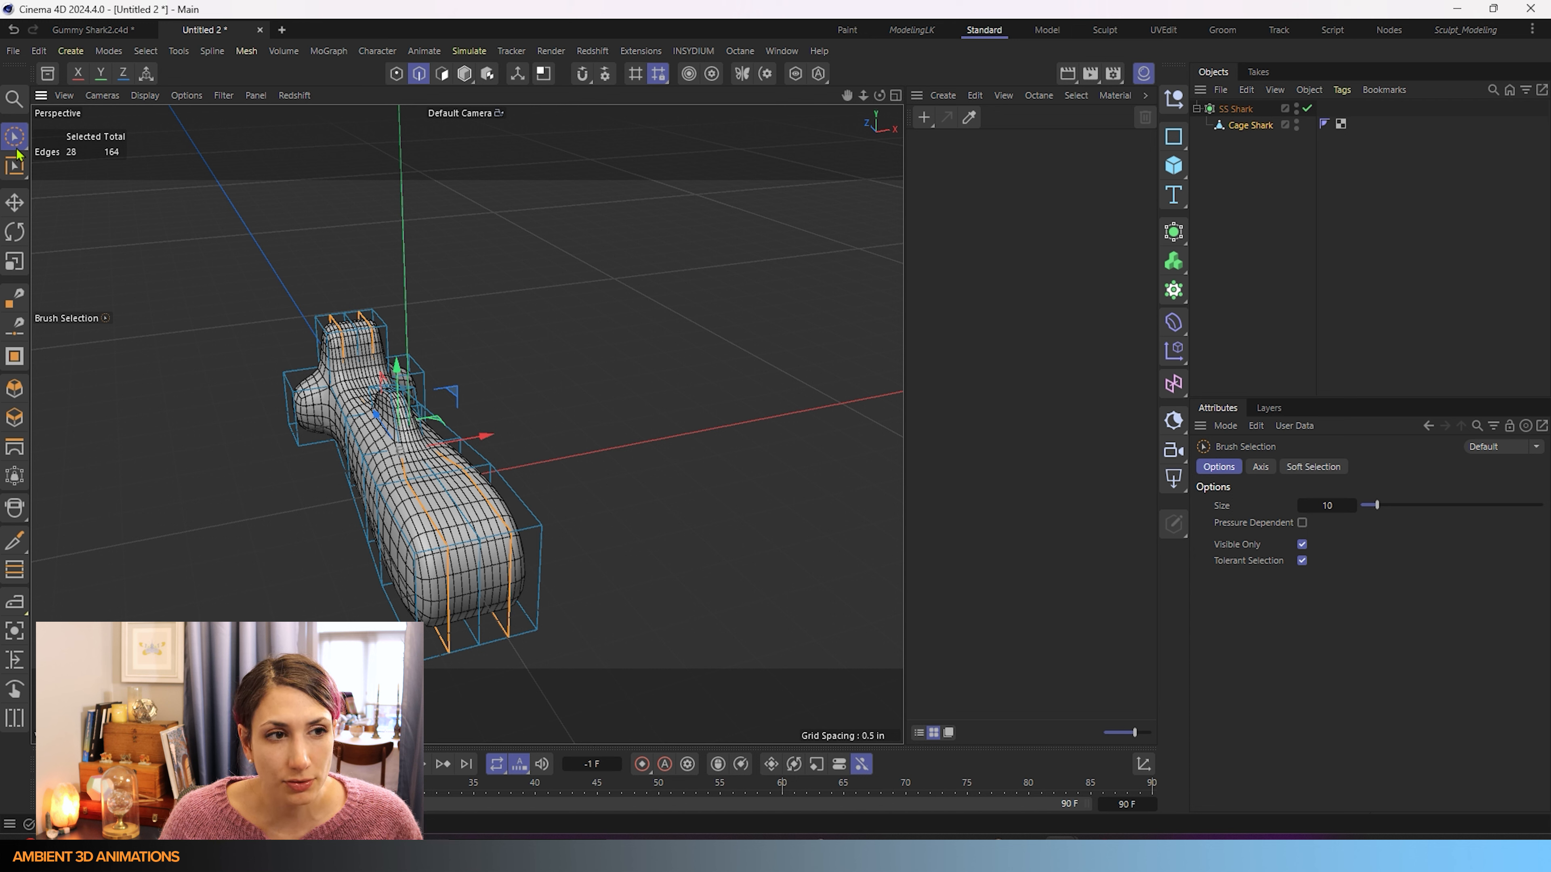
left_click(728, 437)
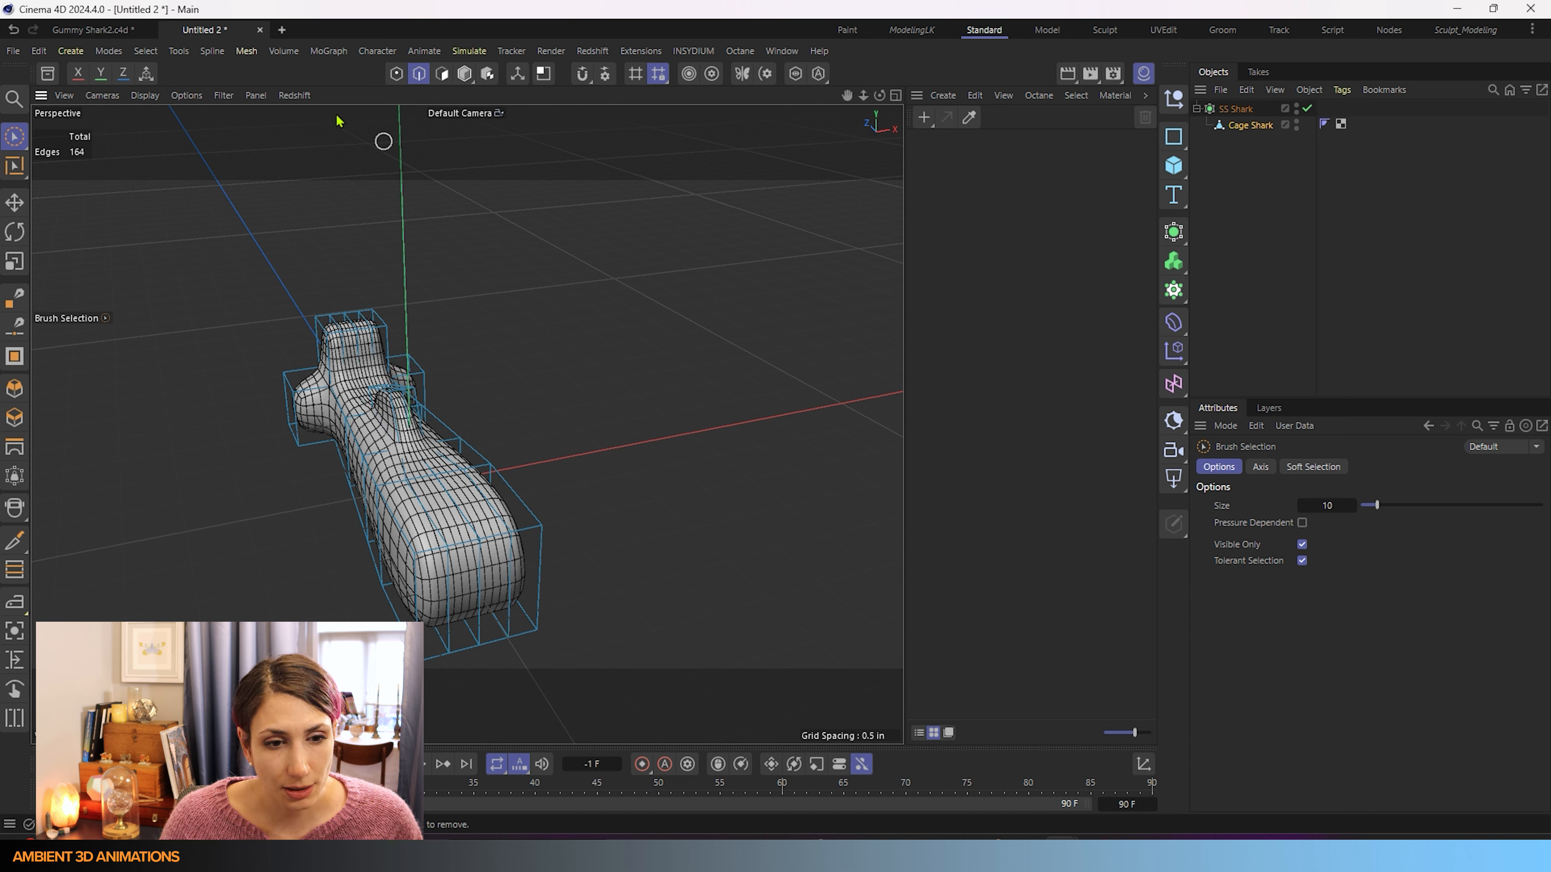
Select the four top front points on either side of the nose's middle point and move them about 0.44 in along Z toward the tail.
left_click(398, 75)
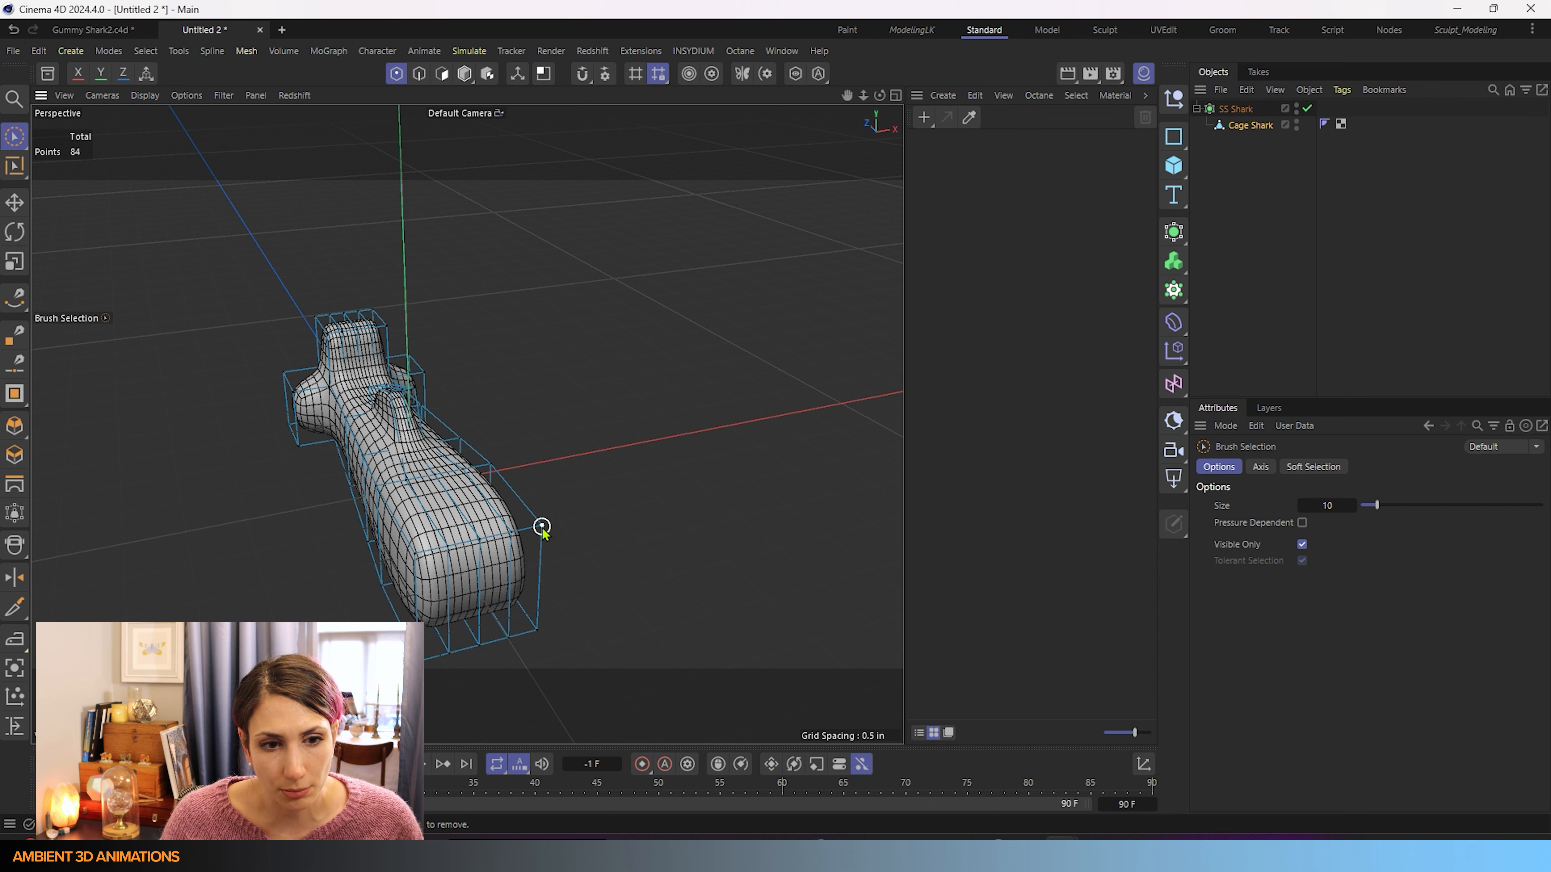
left_click_drag(542, 527, 407, 557)
left_click_drag(502, 658, 696, 653, "alt")
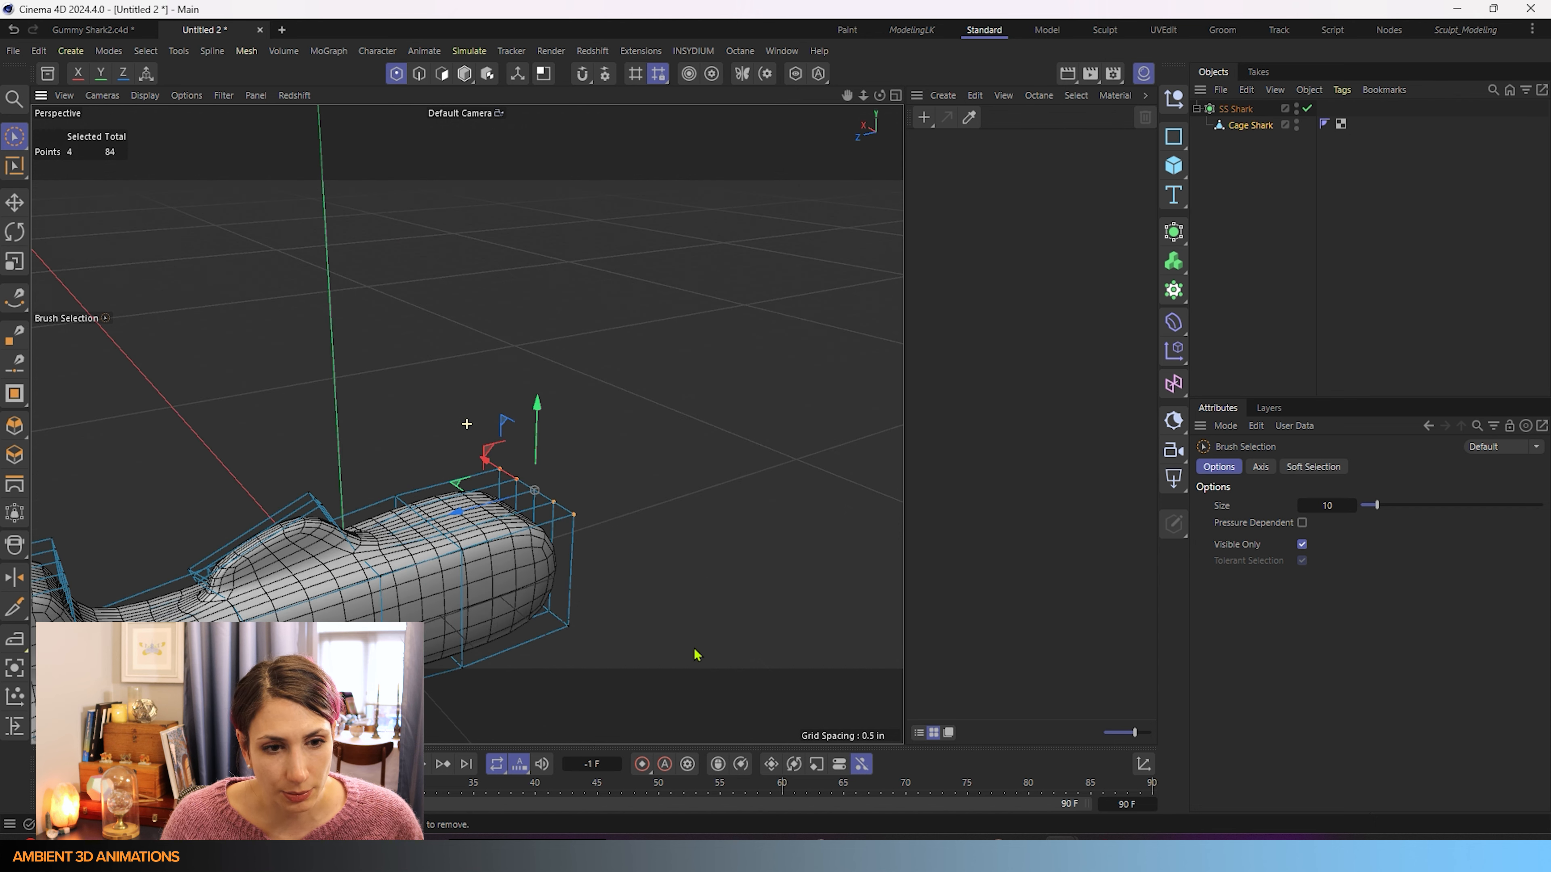
left_click_drag(453, 526, 401, 538)
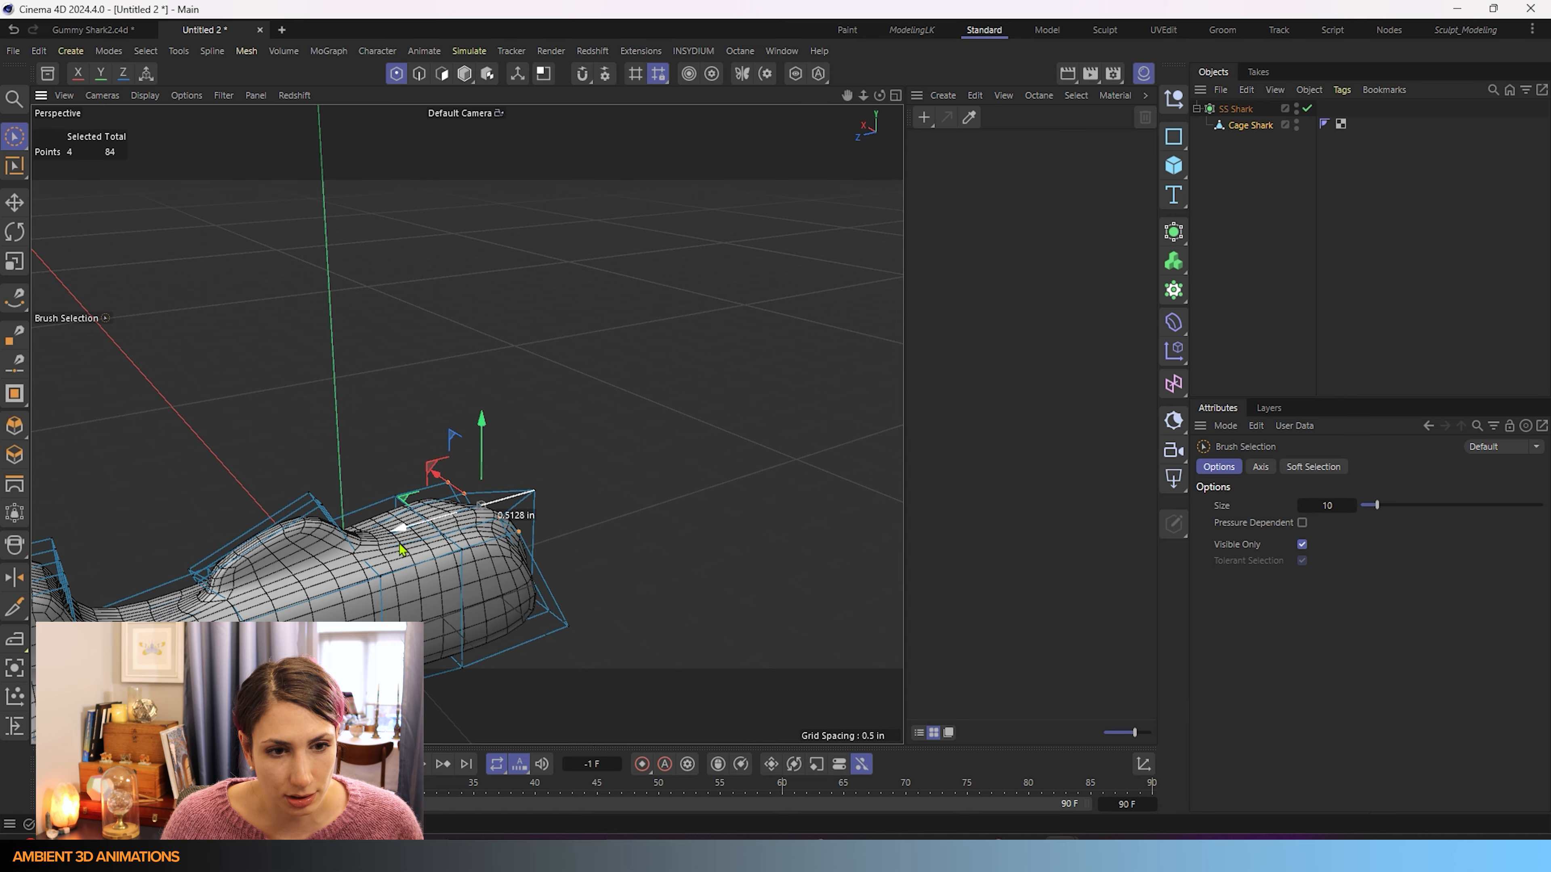
key("ctrl+z")
mouse_move(614, 490)
left_mouse_down("alt")
mouse_move(549, 500)
mouse_move(422, 461)
mouse_move(551, 574)
mouse_move(470, 508)
mouse_move(416, 505)
left_mouse_up("alt")
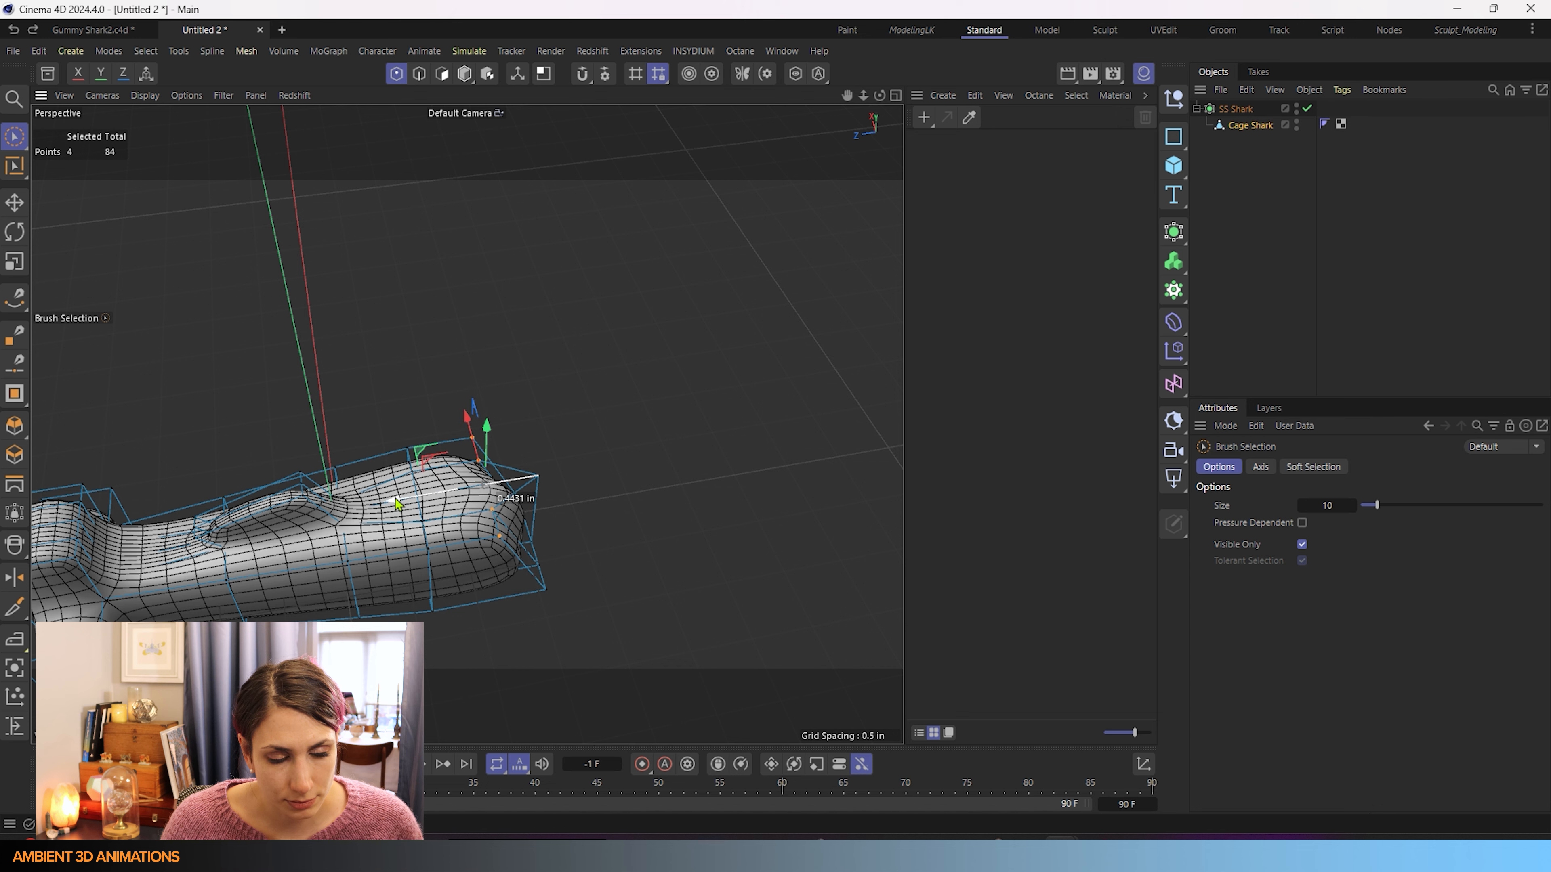
left_click(595, 530)
left_click_drag(596, 530, 481, 538, "alt")
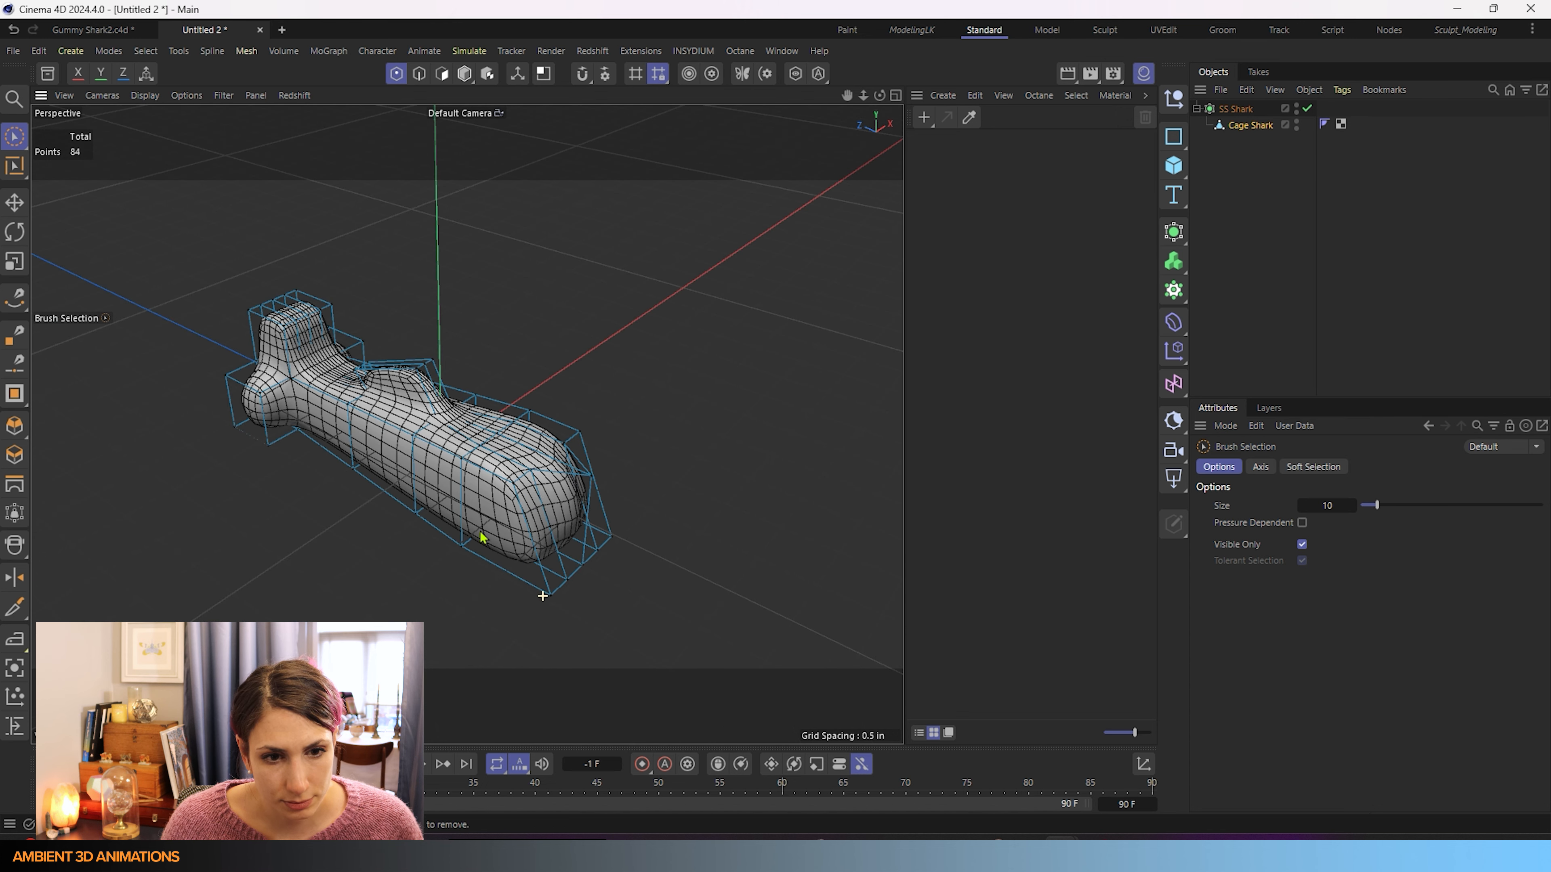
Round the top of the nose by moving its middle point slightly toward the tail and two neighbouring points forward along Z.
left_click(590, 474)
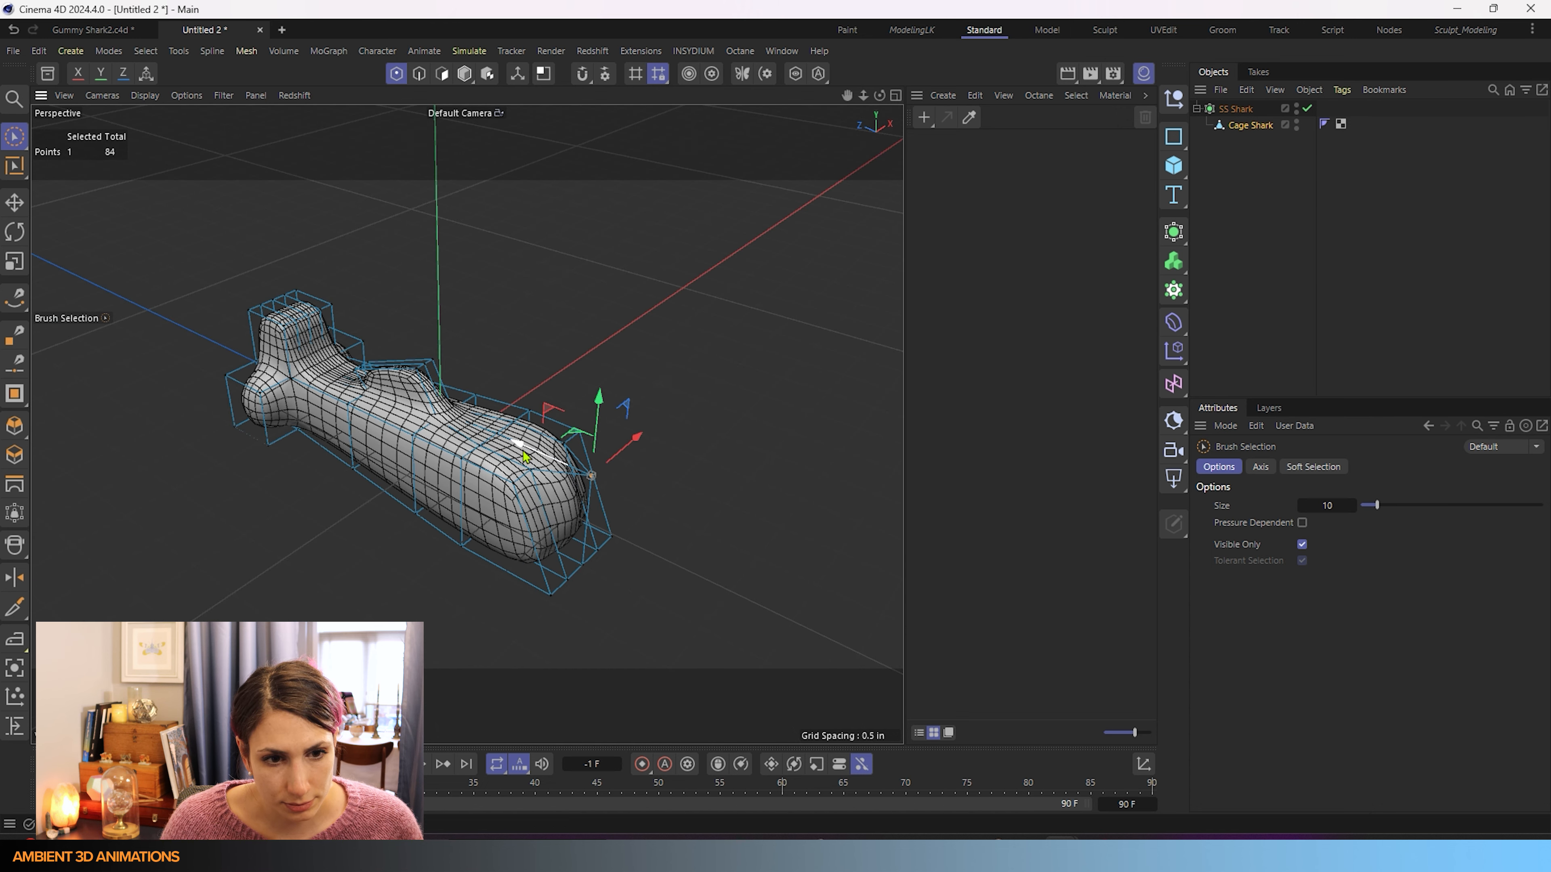
mouse_move(524, 457)
left_mouse_down()
mouse_move(498, 455)
mouse_move(523, 465)
left_mouse_up()
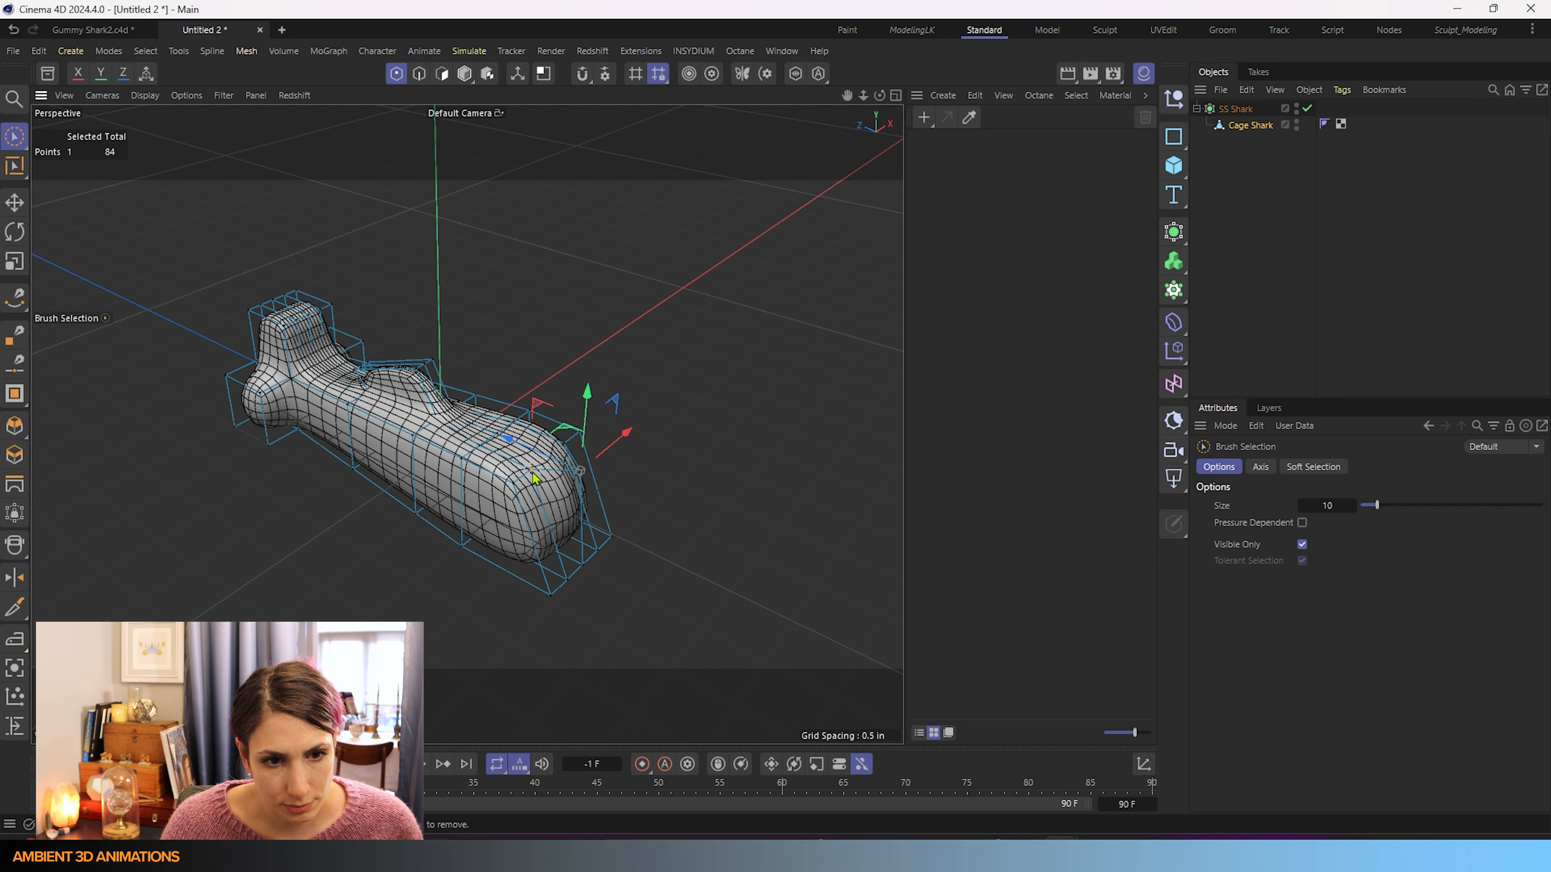
left_click_drag(682, 471, 464, 465, "alt")
scroll(499, 346, "up", 3)
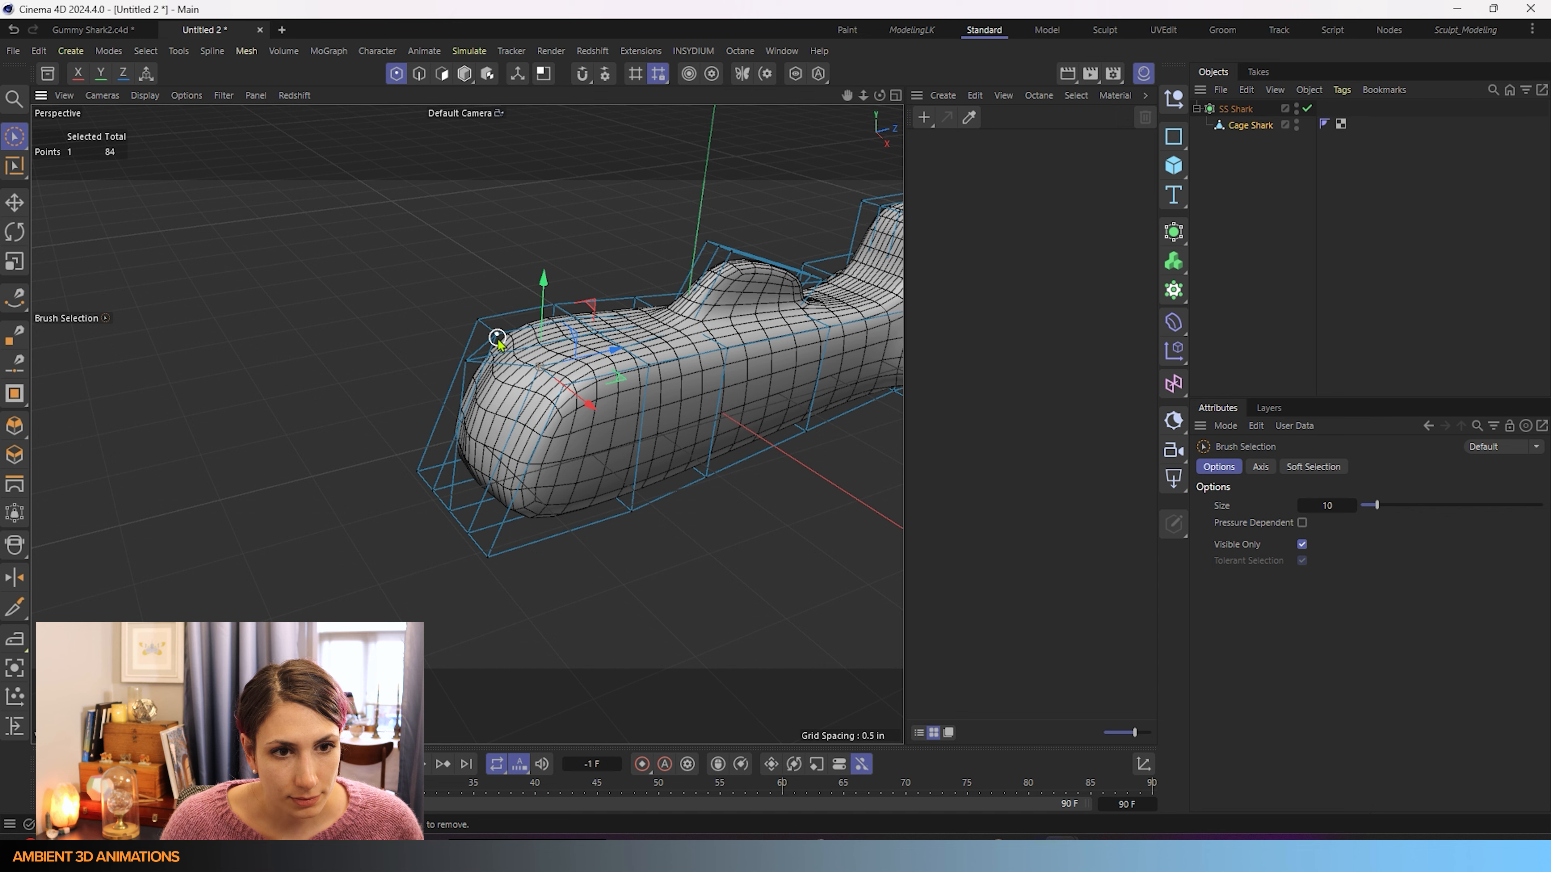
left_click(498, 338, "shift")
left_click_drag(593, 335, 568, 340)
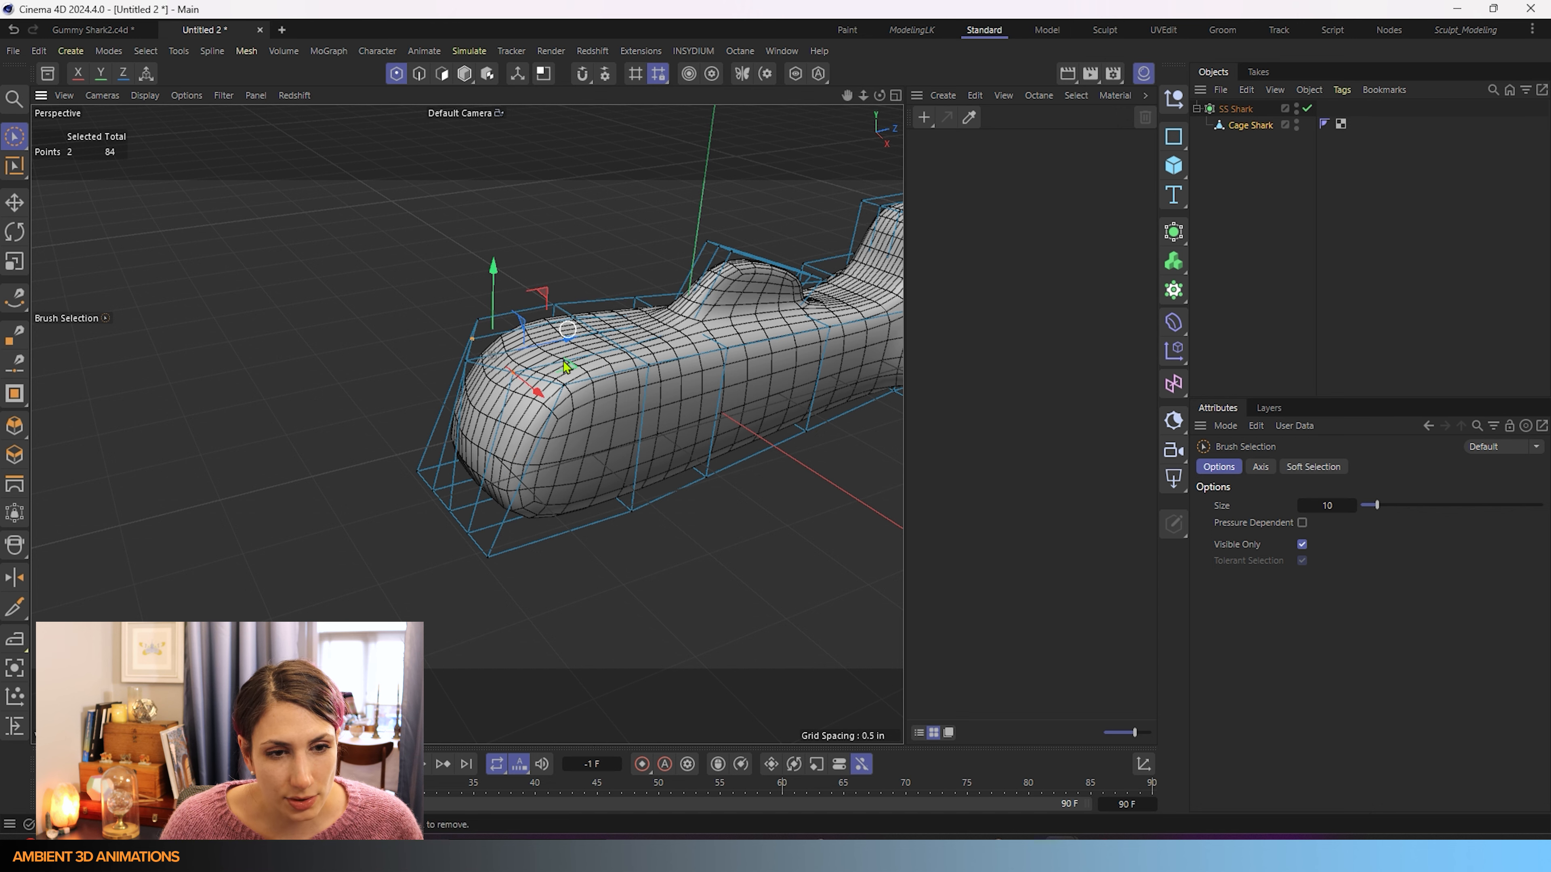
Select the two lower outer corner points at the front of the nose and move them along Z toward the tail.
left_click_drag(512, 564, 433, 519, "alt")
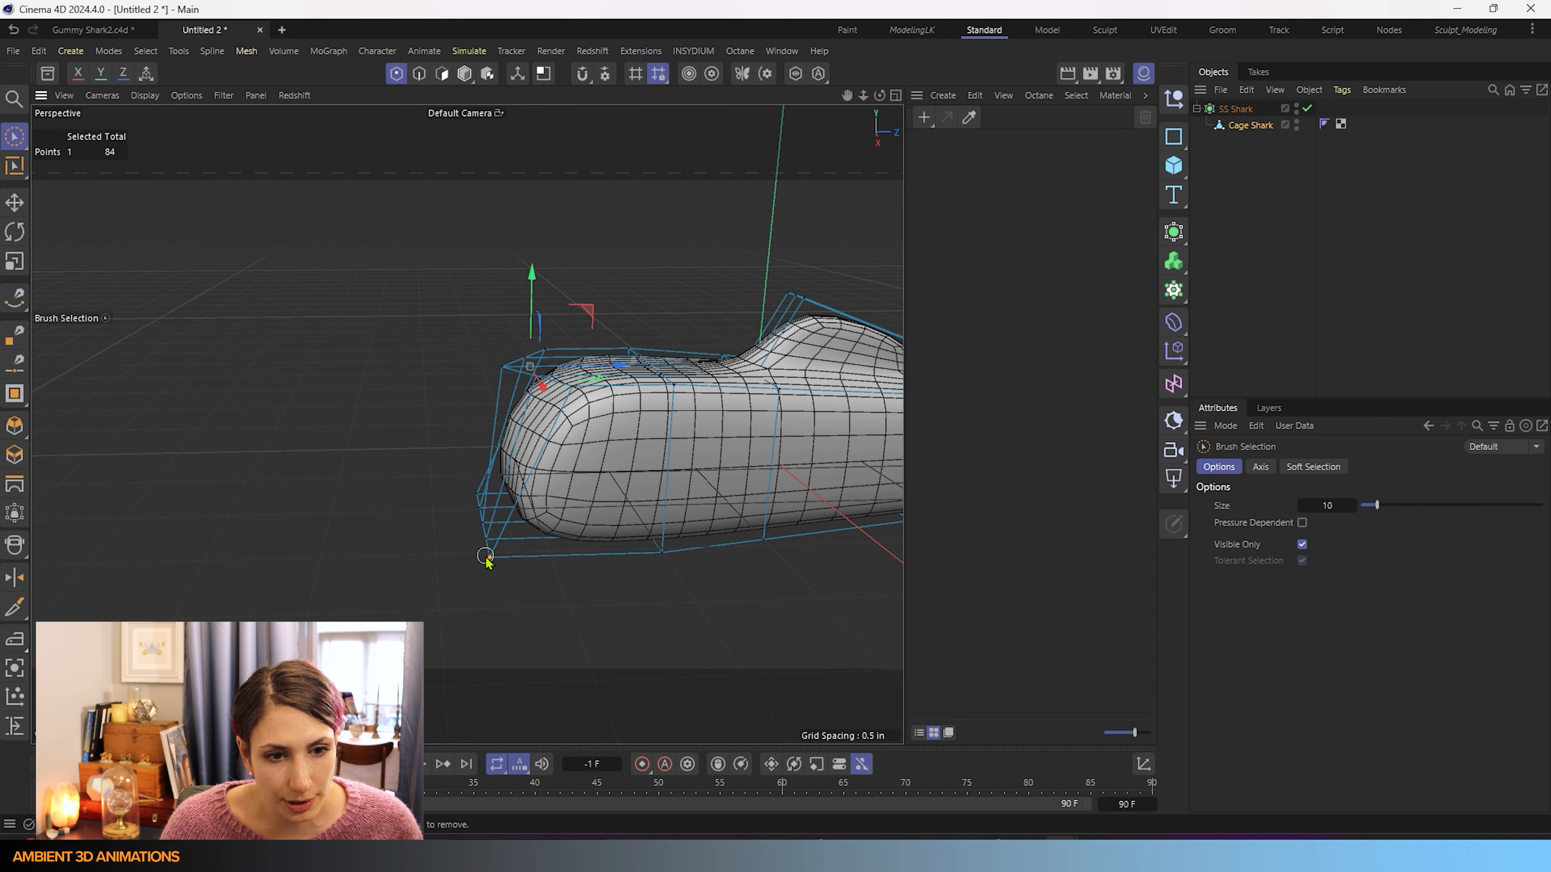
left_click(487, 556)
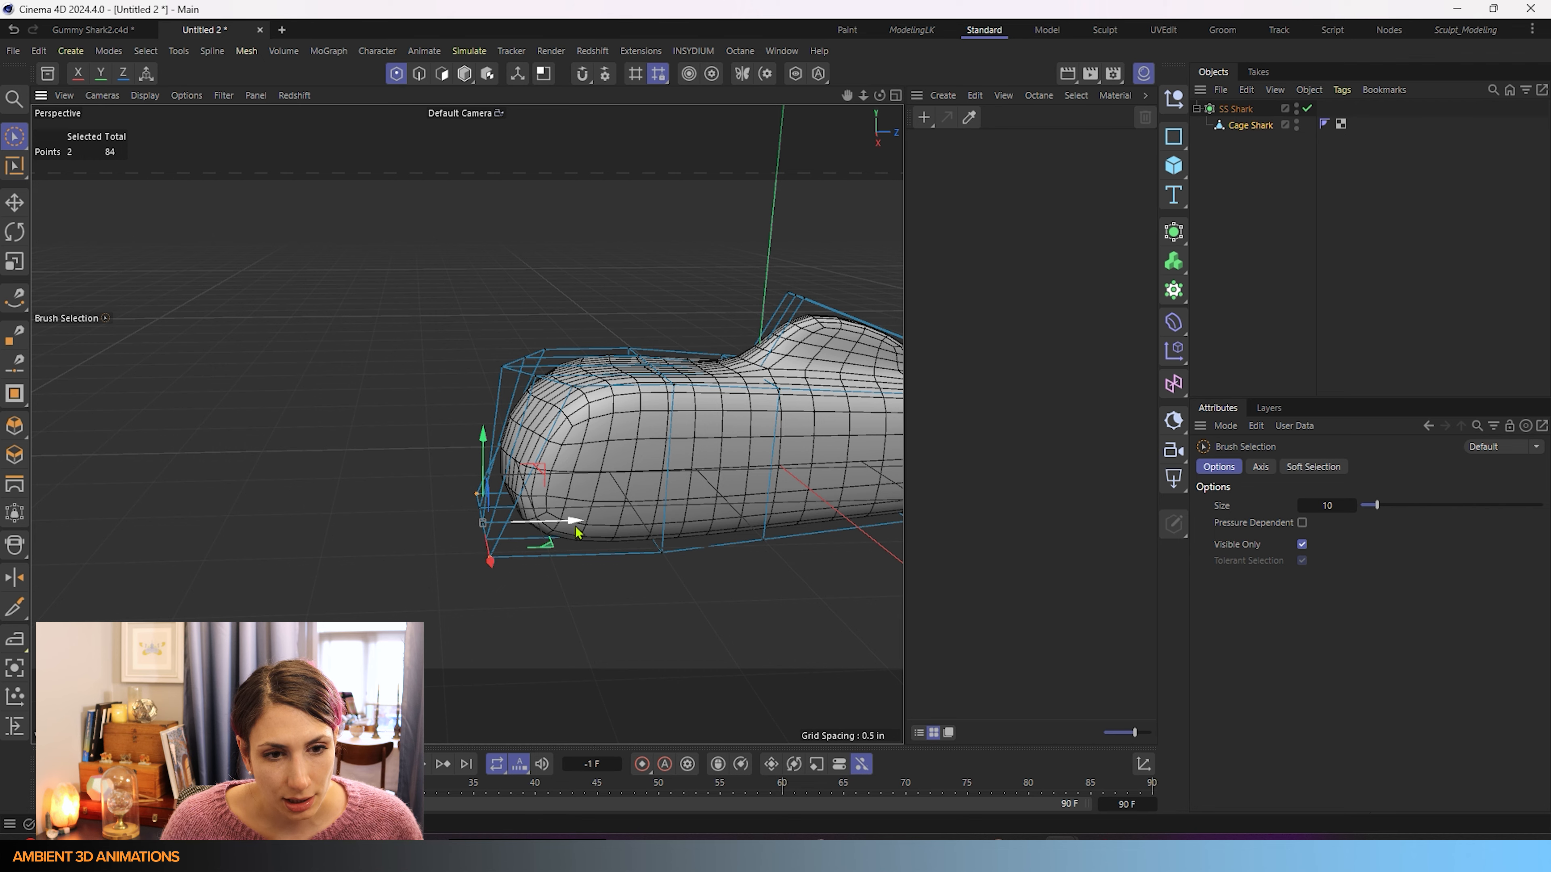
left_click_drag(577, 532, 651, 544)
left_click_drag(541, 471, 494, 499, "alt")
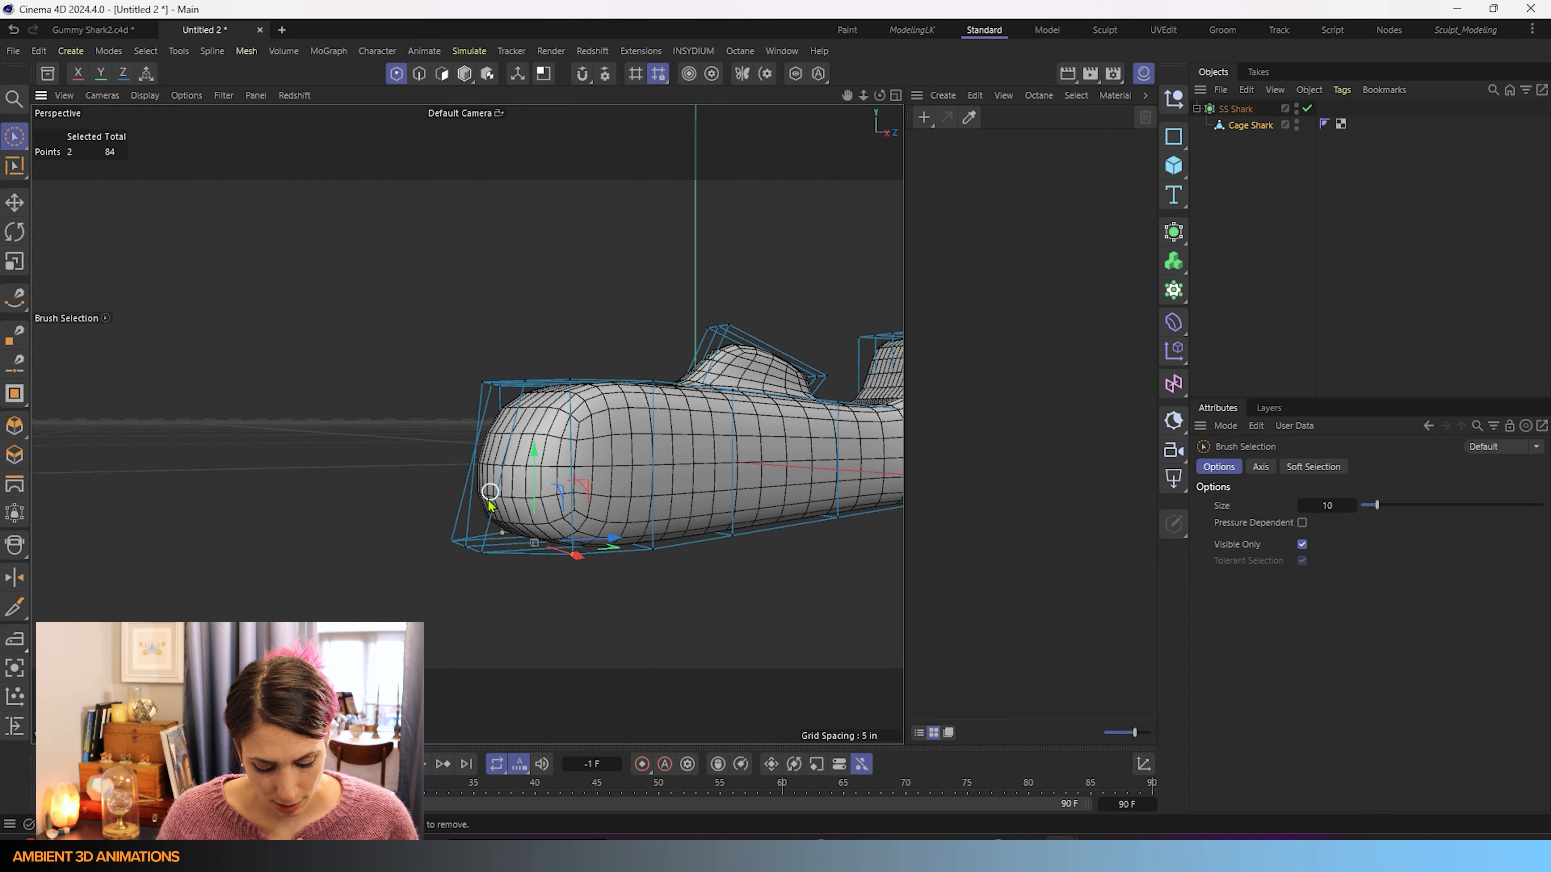
Add a lengthwise loop cut around the lower part of the shark's body at a 75% offset.
key("m")
key("l")
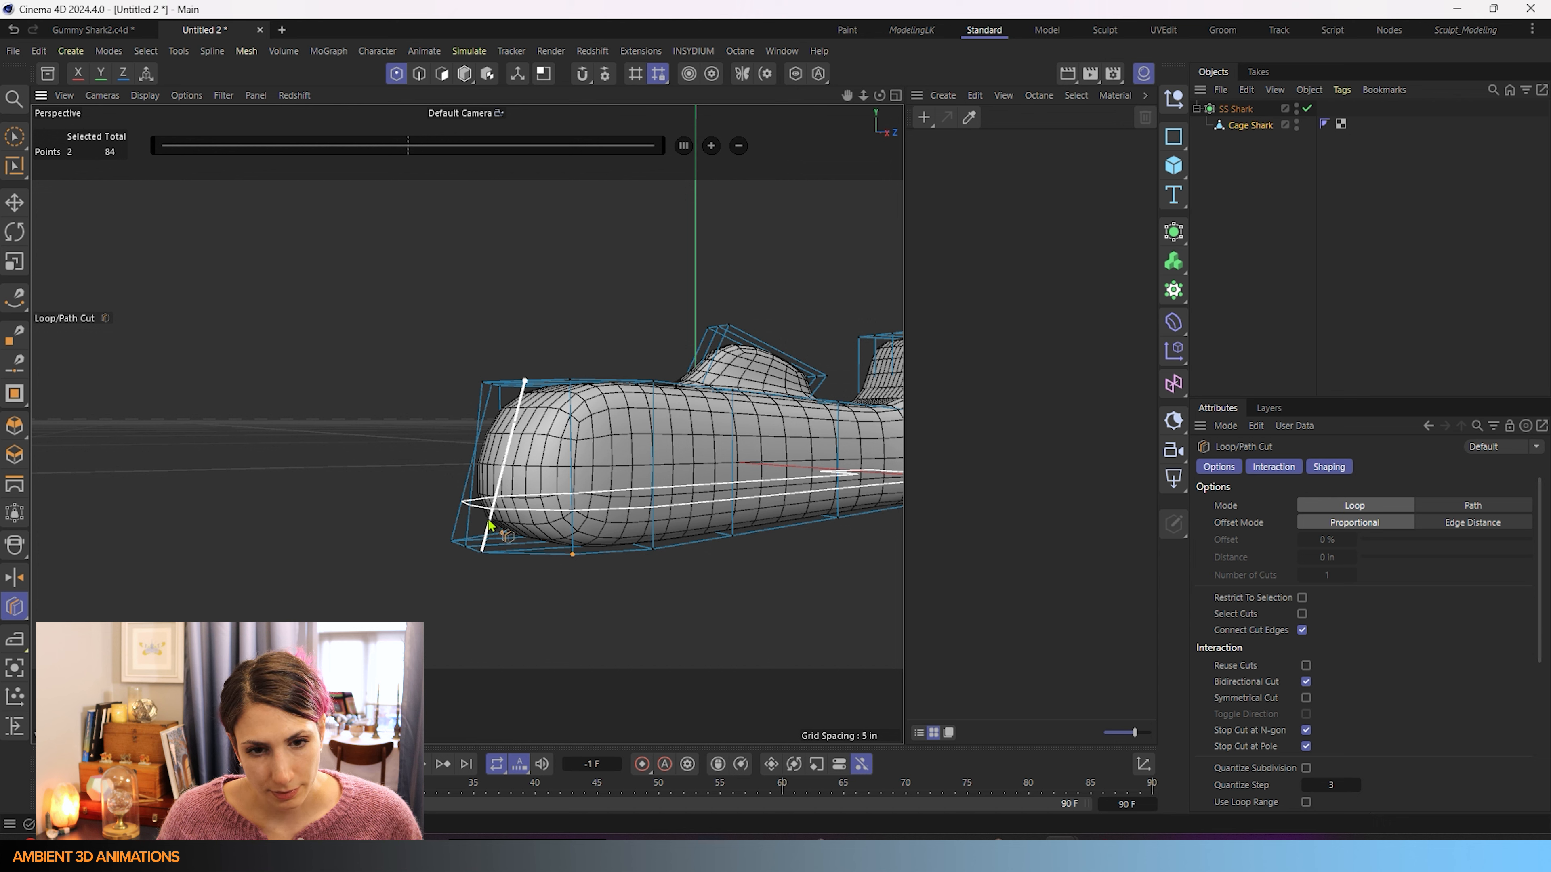
left_click(490, 525)
left_click_drag(637, 565, 415, 562, "alt")
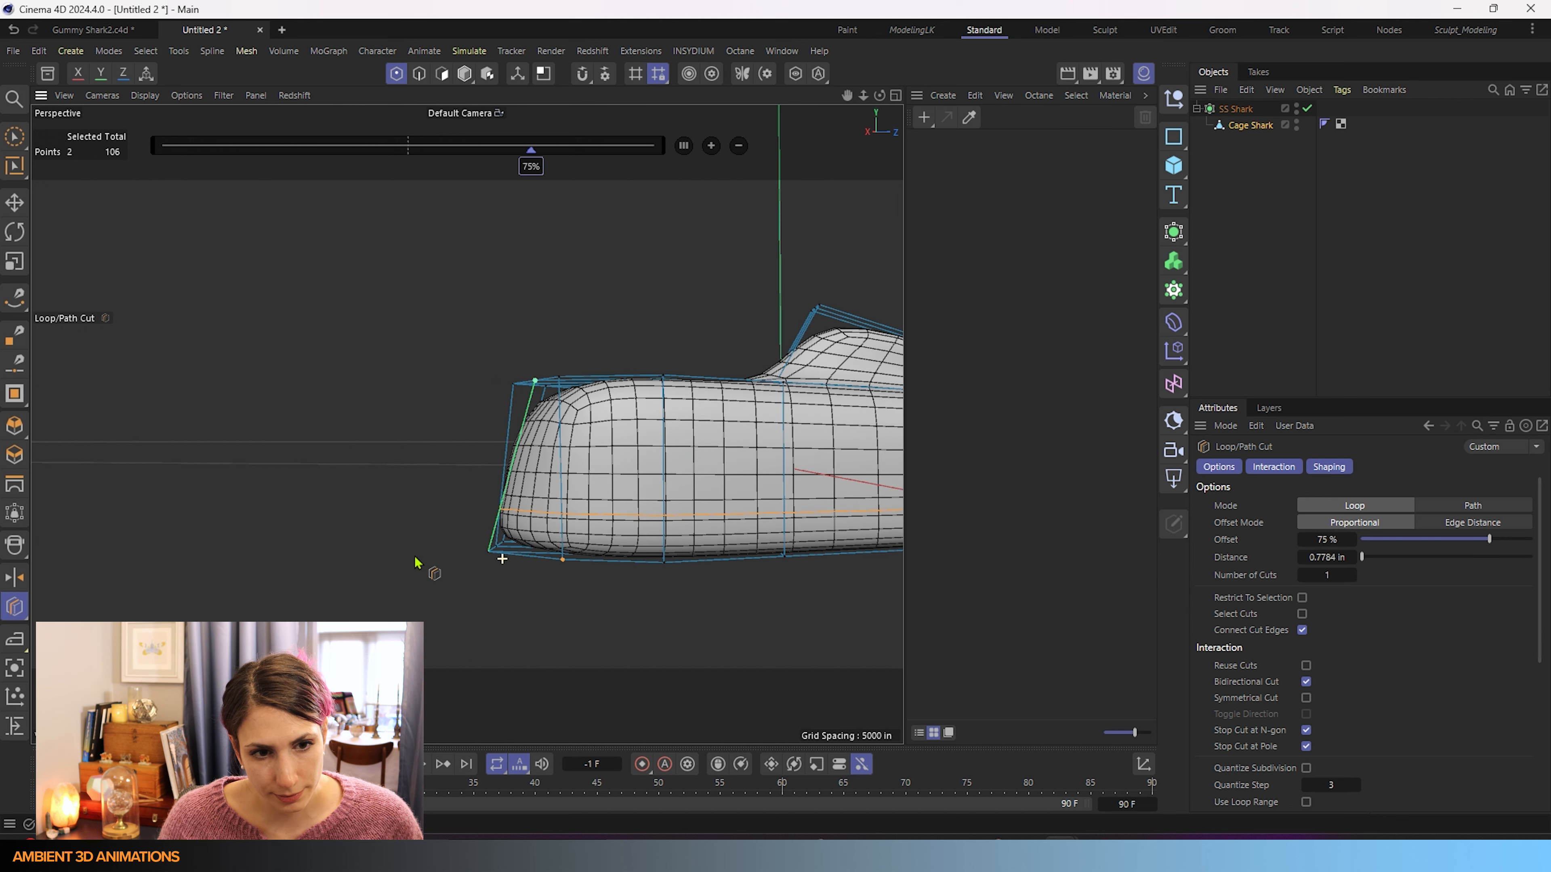
Select three points across the lower front of the nose and pull them forward along Z to form the snout.
key("e")
left_click_drag(475, 519, 121, 313, "alt")
left_click(14, 137)
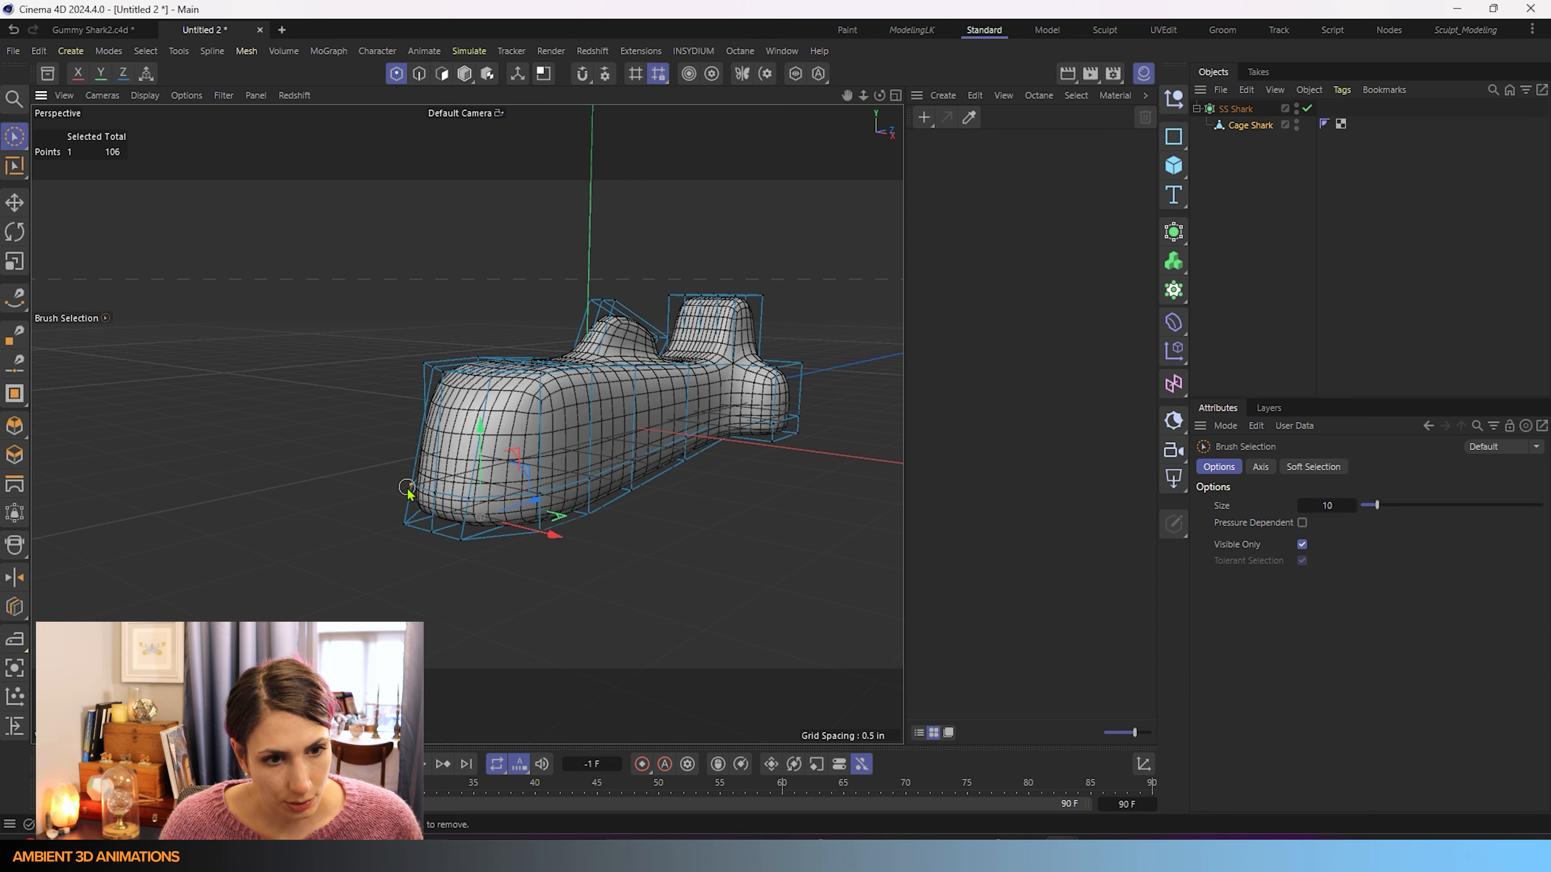
mouse_move(466, 504)
left_mouse_down()
mouse_move(505, 496)
mouse_move(439, 488)
left_mouse_up()
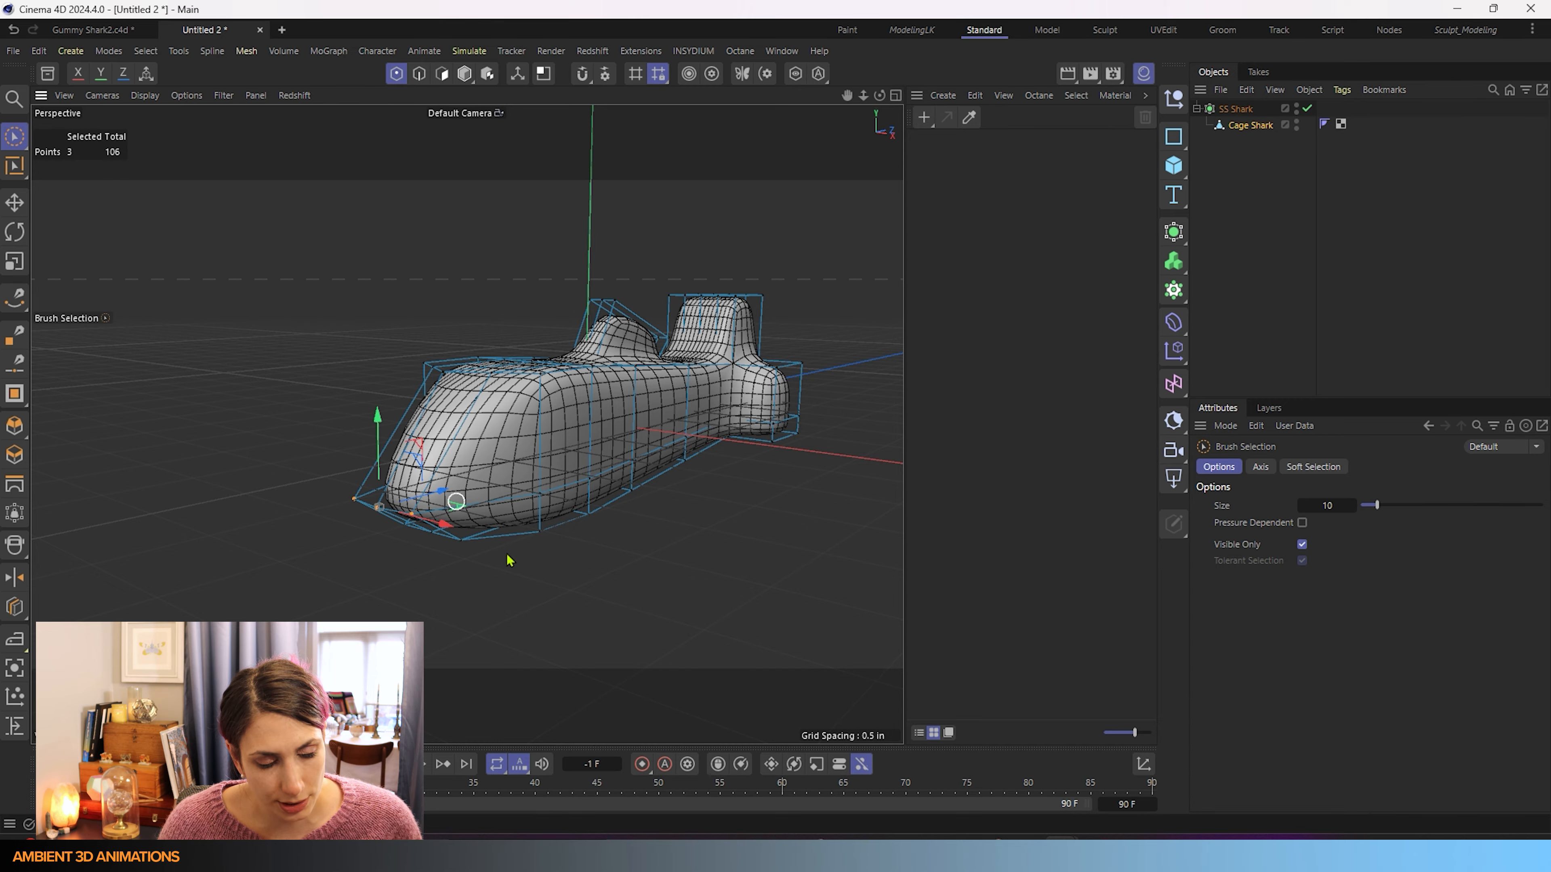
left_click_drag(507, 554, 689, 617, "alt")
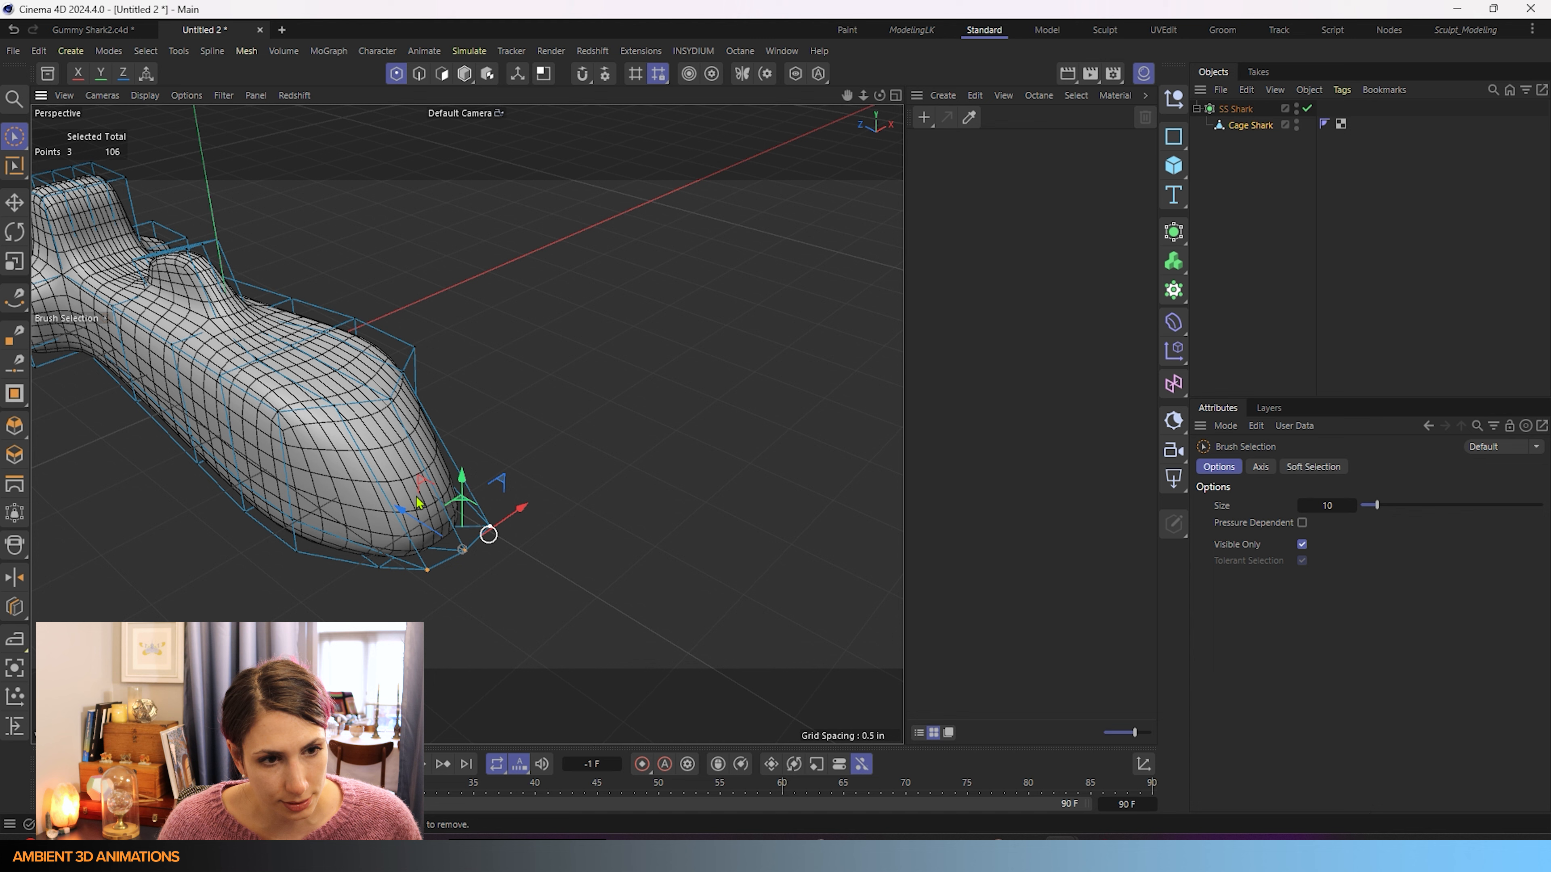
Select the two outer points on top of the nose and move them along Z toward the tail.
left_click(277, 411)
left_click(416, 349, "shift")
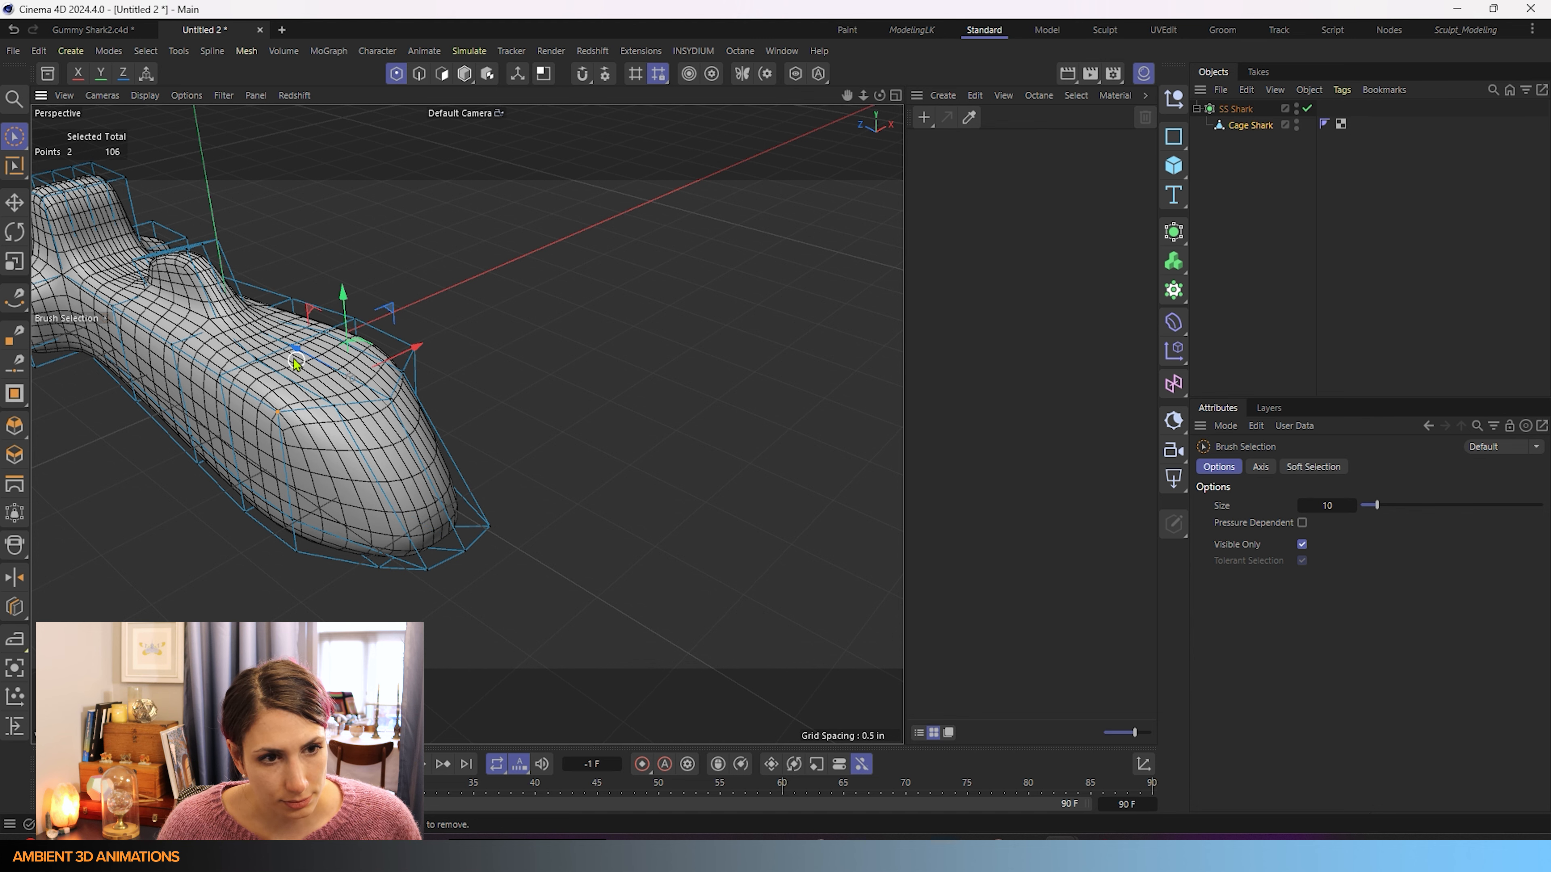
left_click_drag(292, 350, 261, 330)
left_click_drag(314, 483, 558, 446, "alt")
left_click_drag(298, 488, 609, 450, "alt")
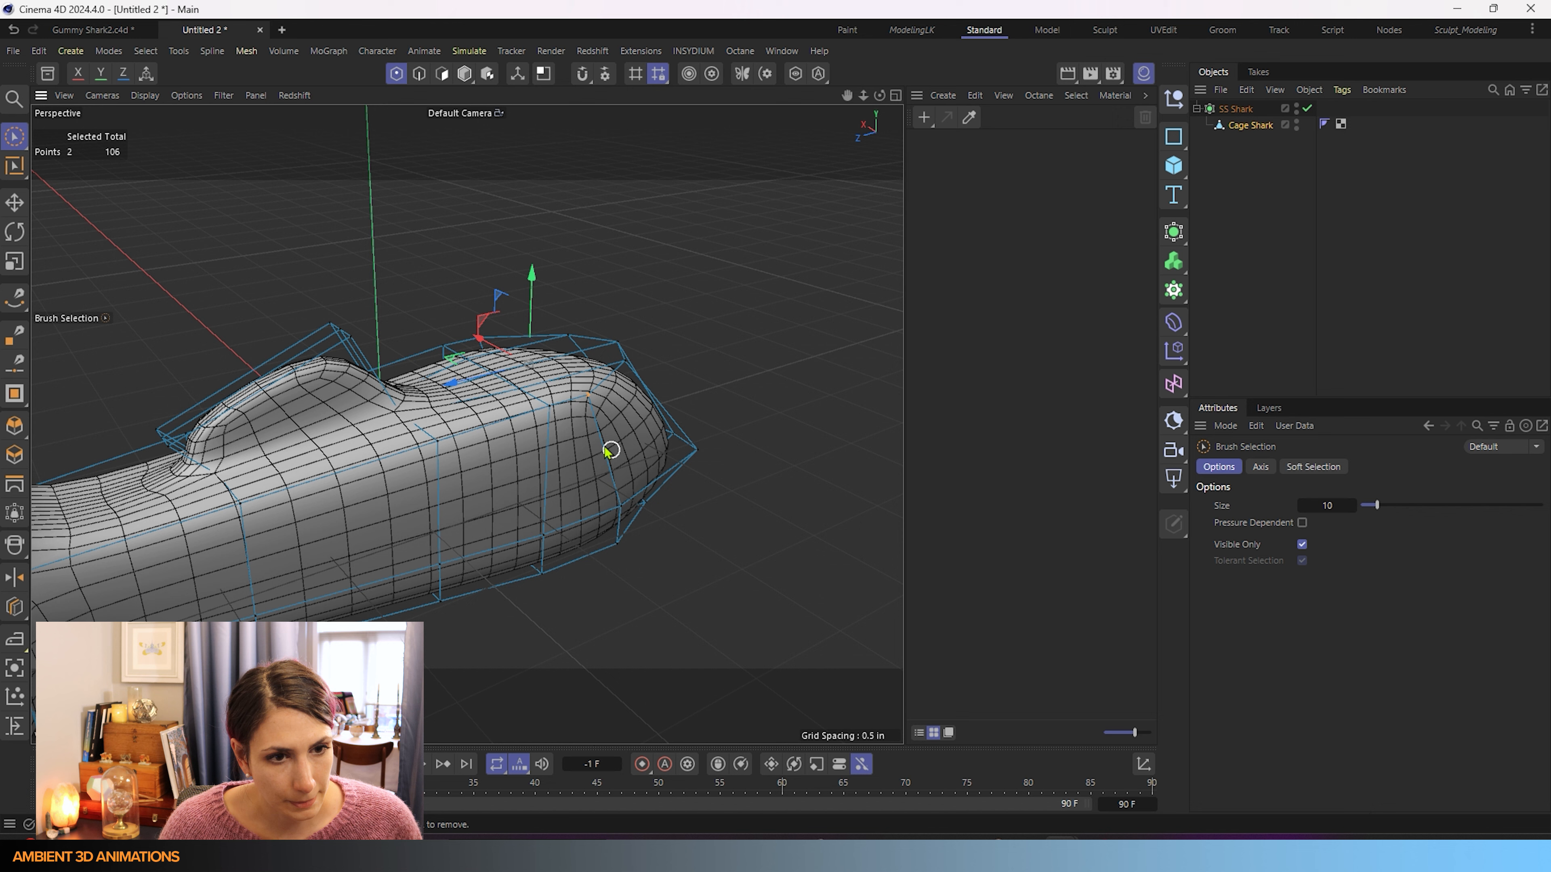
Select the pair of upper outer points at the back of the head and scale them inward along X.
left_click(548, 409)
left_click_drag(433, 465, 623, 568, "alt")
left_click(213, 385, "shift")
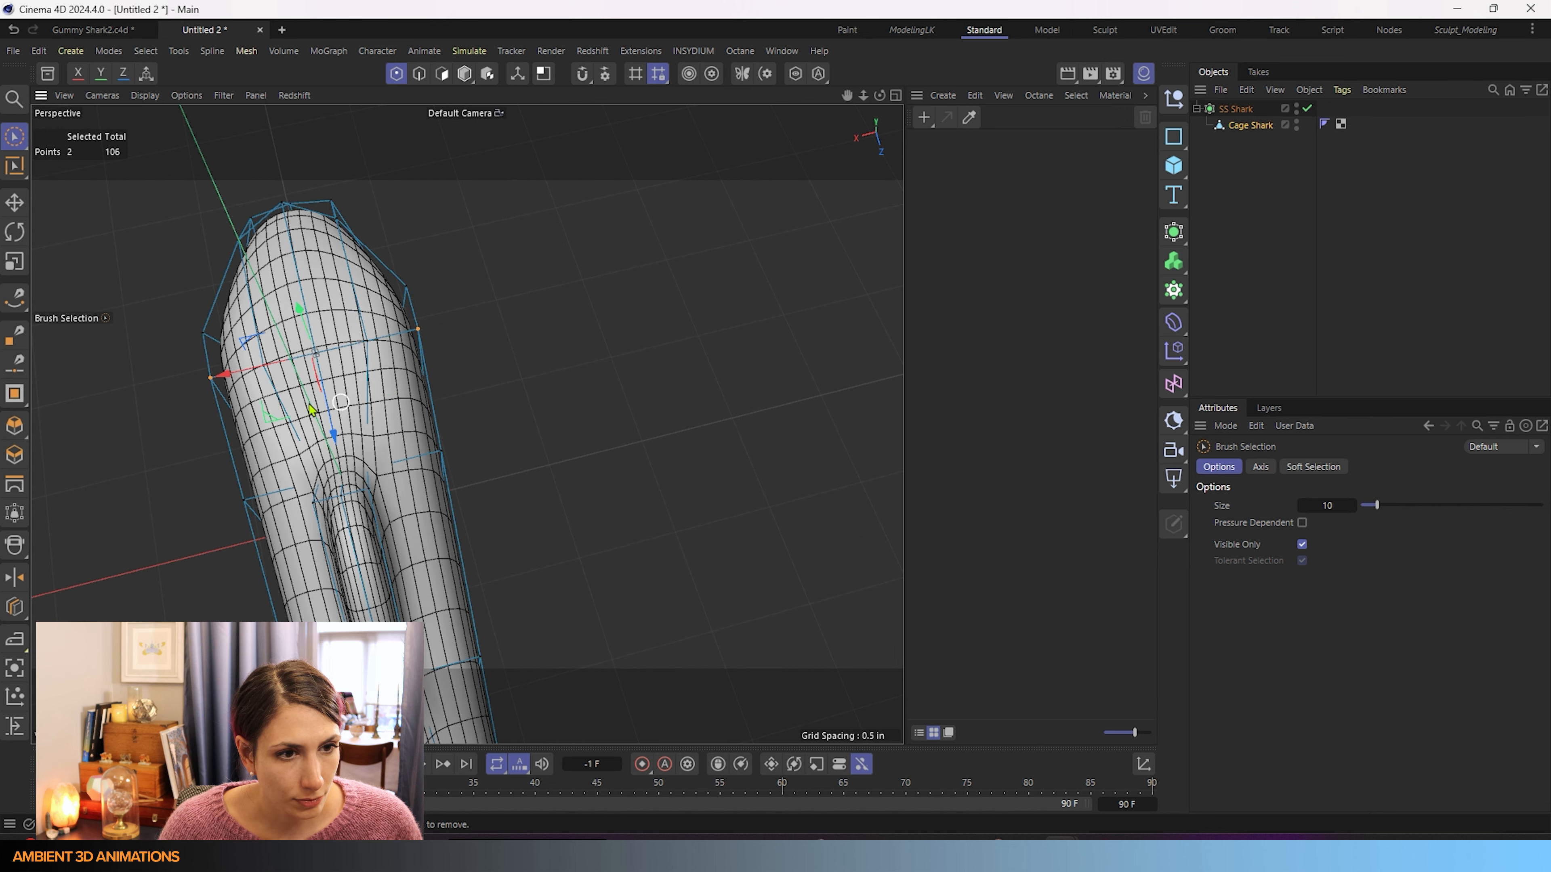
left_click_drag(226, 384, 207, 345)
key("t")
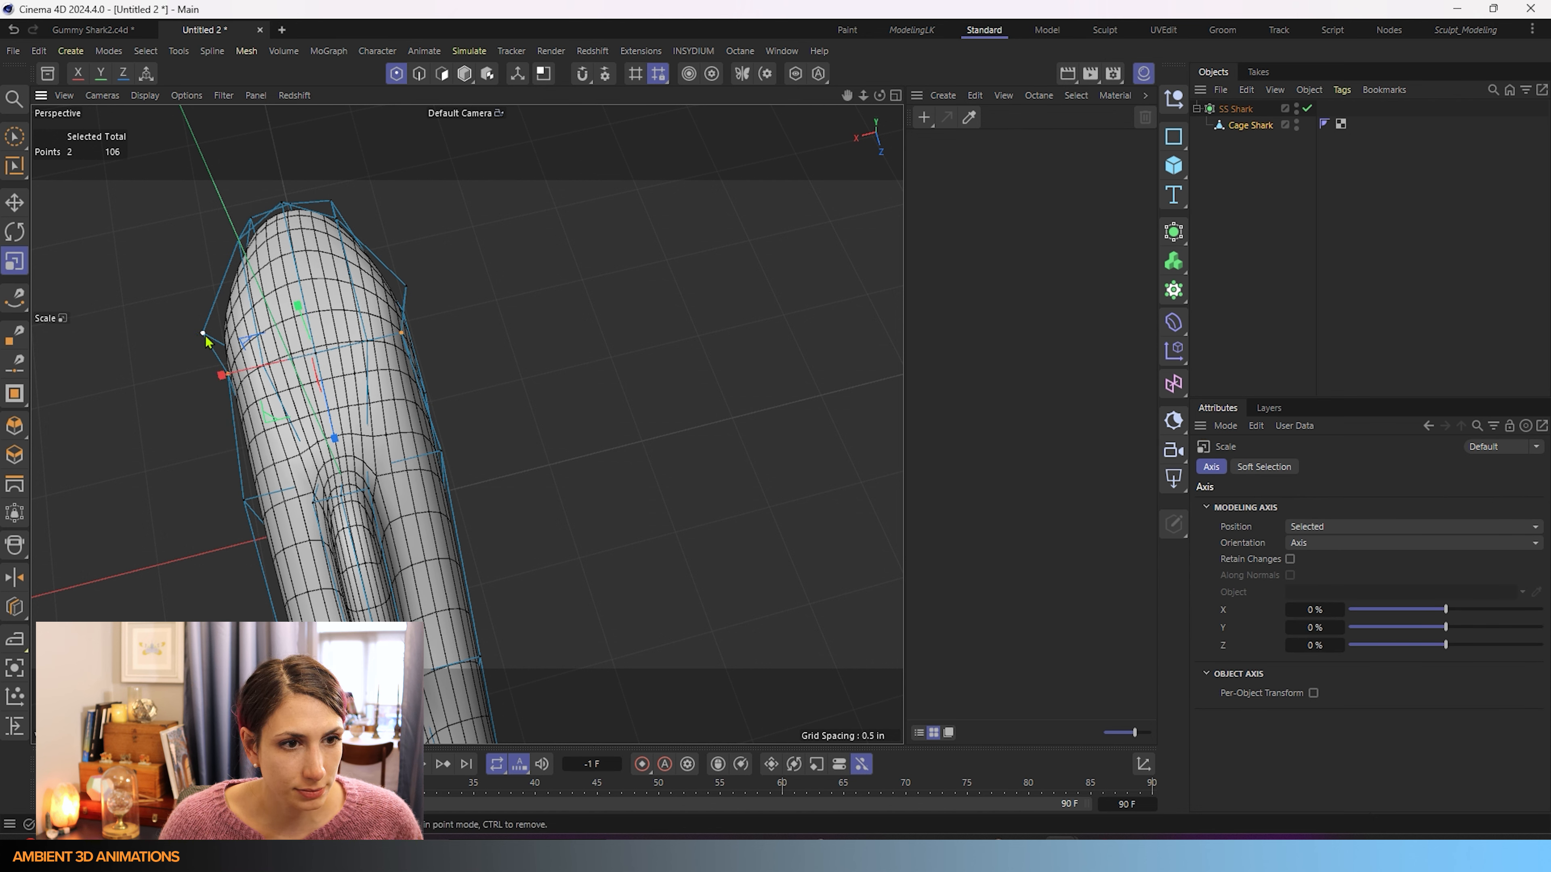
Select the next pair of upper outer points closer to the nose and scale them inward along X.
left_click(204, 334)
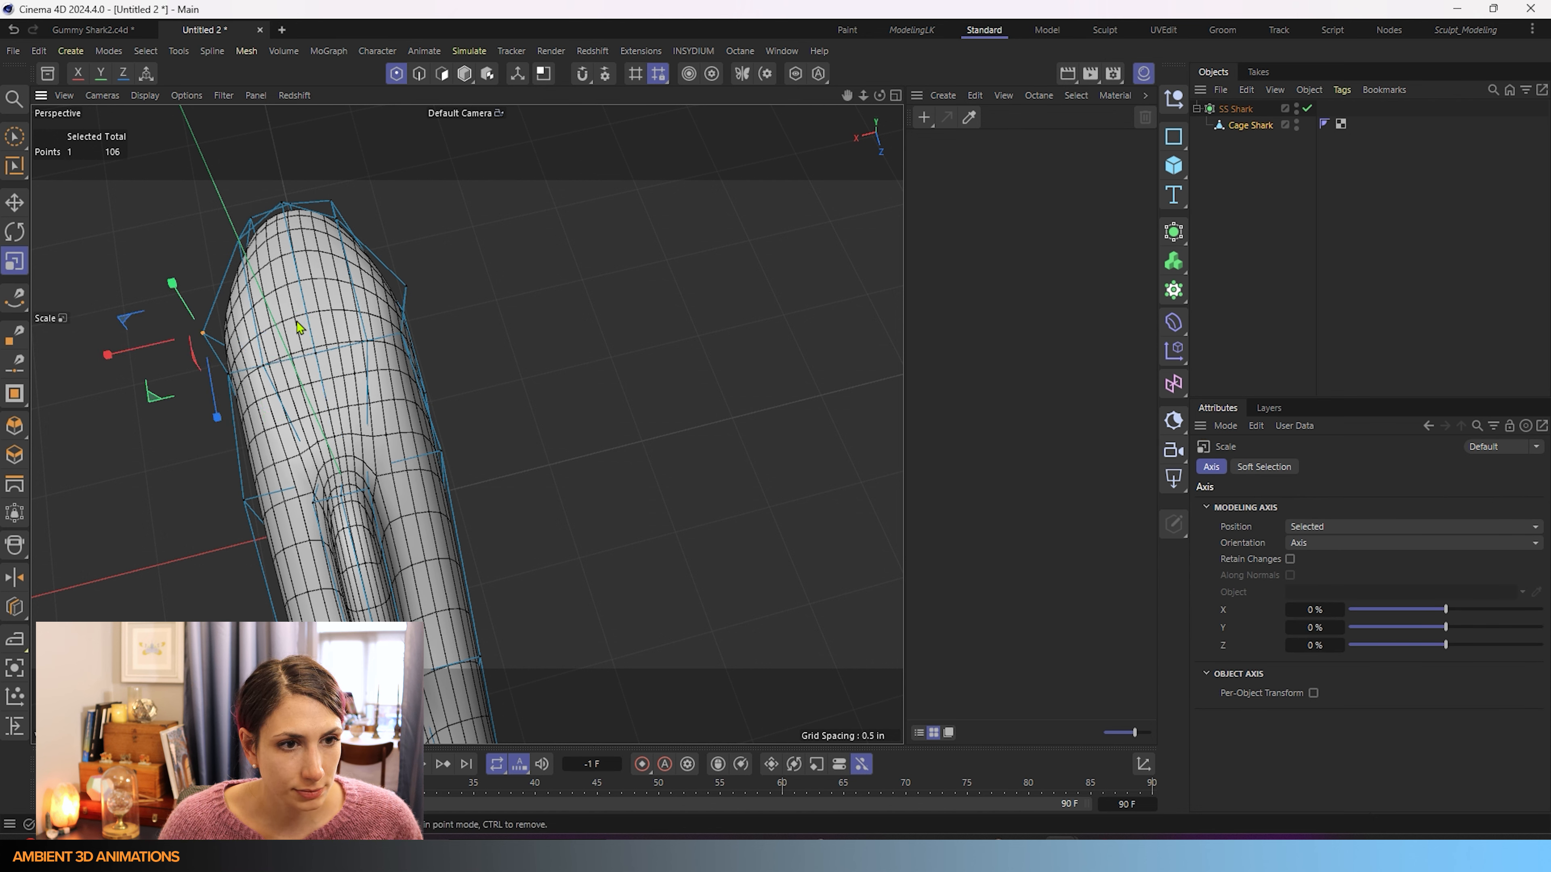
left_click(407, 287, "shift")
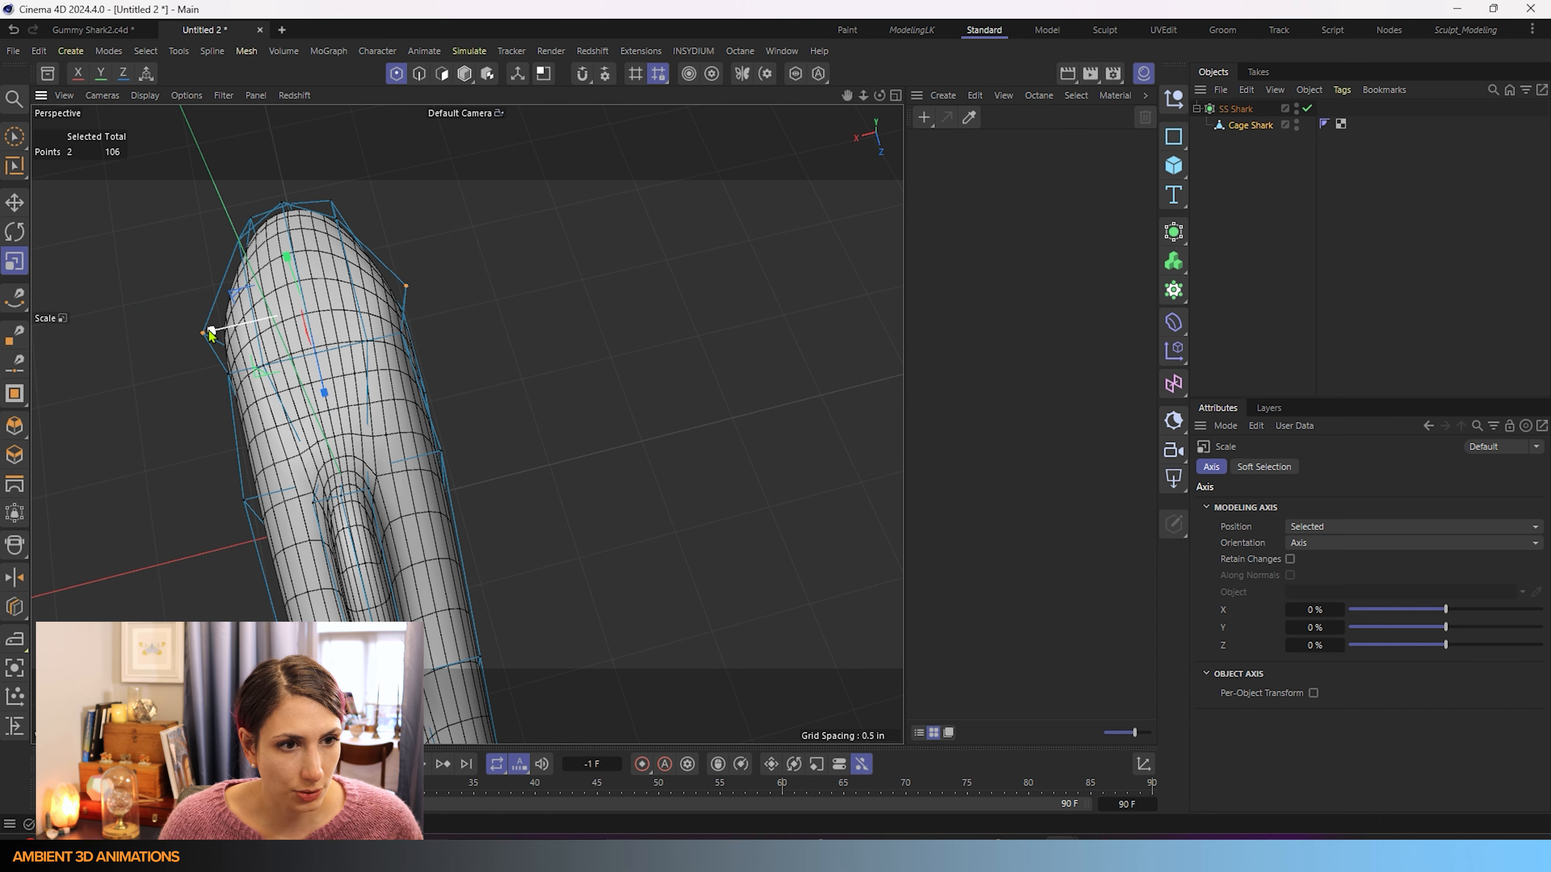
left_click_drag(210, 332, 238, 327)
left_click_drag(248, 403, 493, 273, "alt")
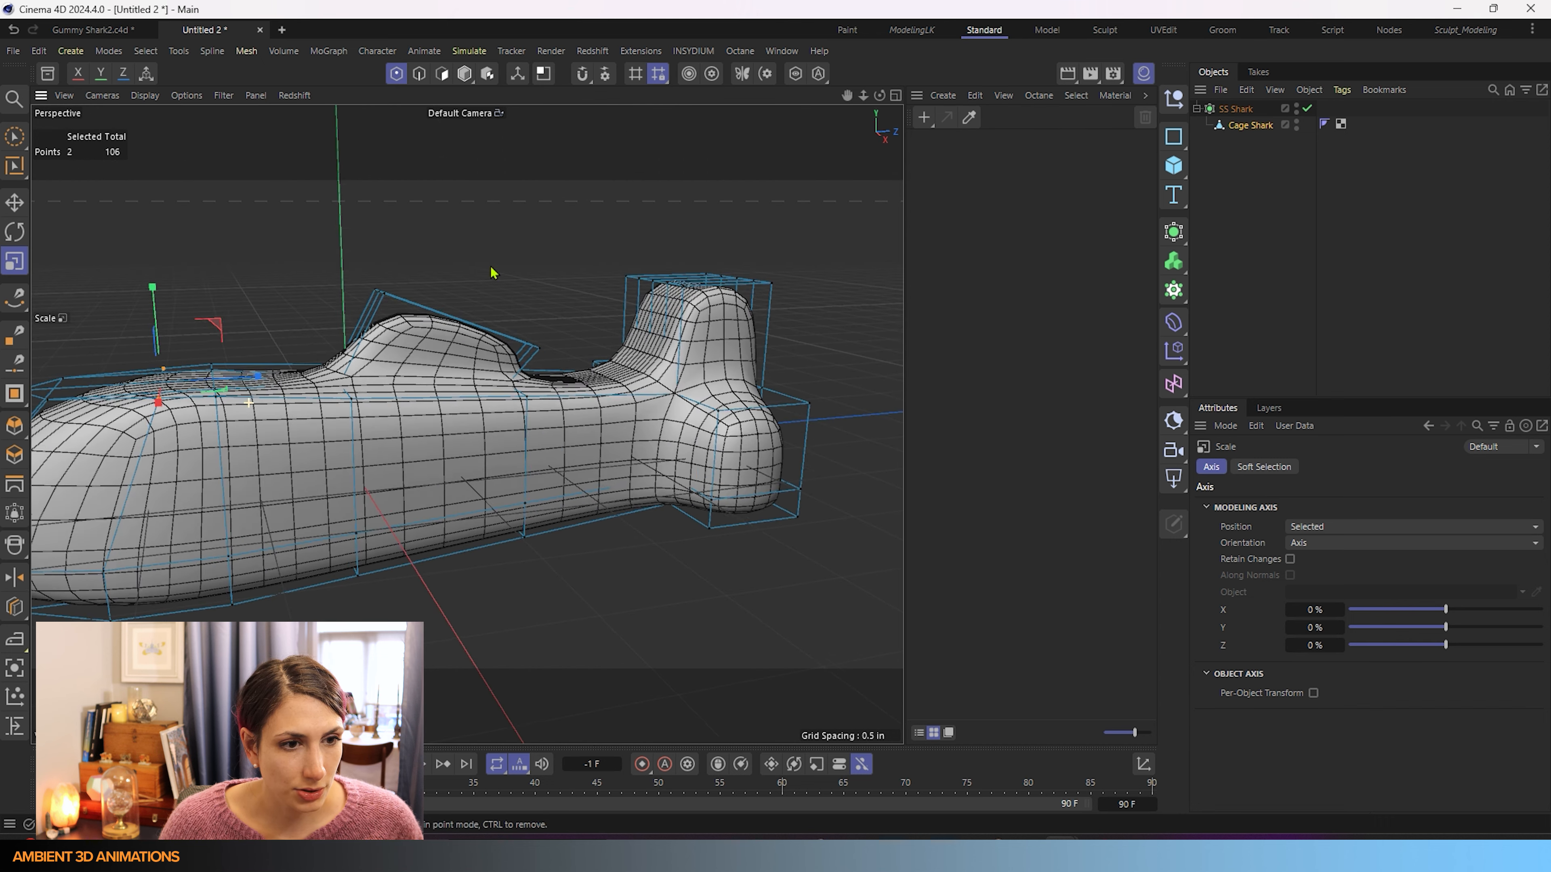
Rectangle-select the upper points of the back, dorsal fin and tail and lower them slightly along Y.
right_click_drag(493, 273, 174, 422, "alt")
middle_click_drag(174, 421, 396, 391, "alt")
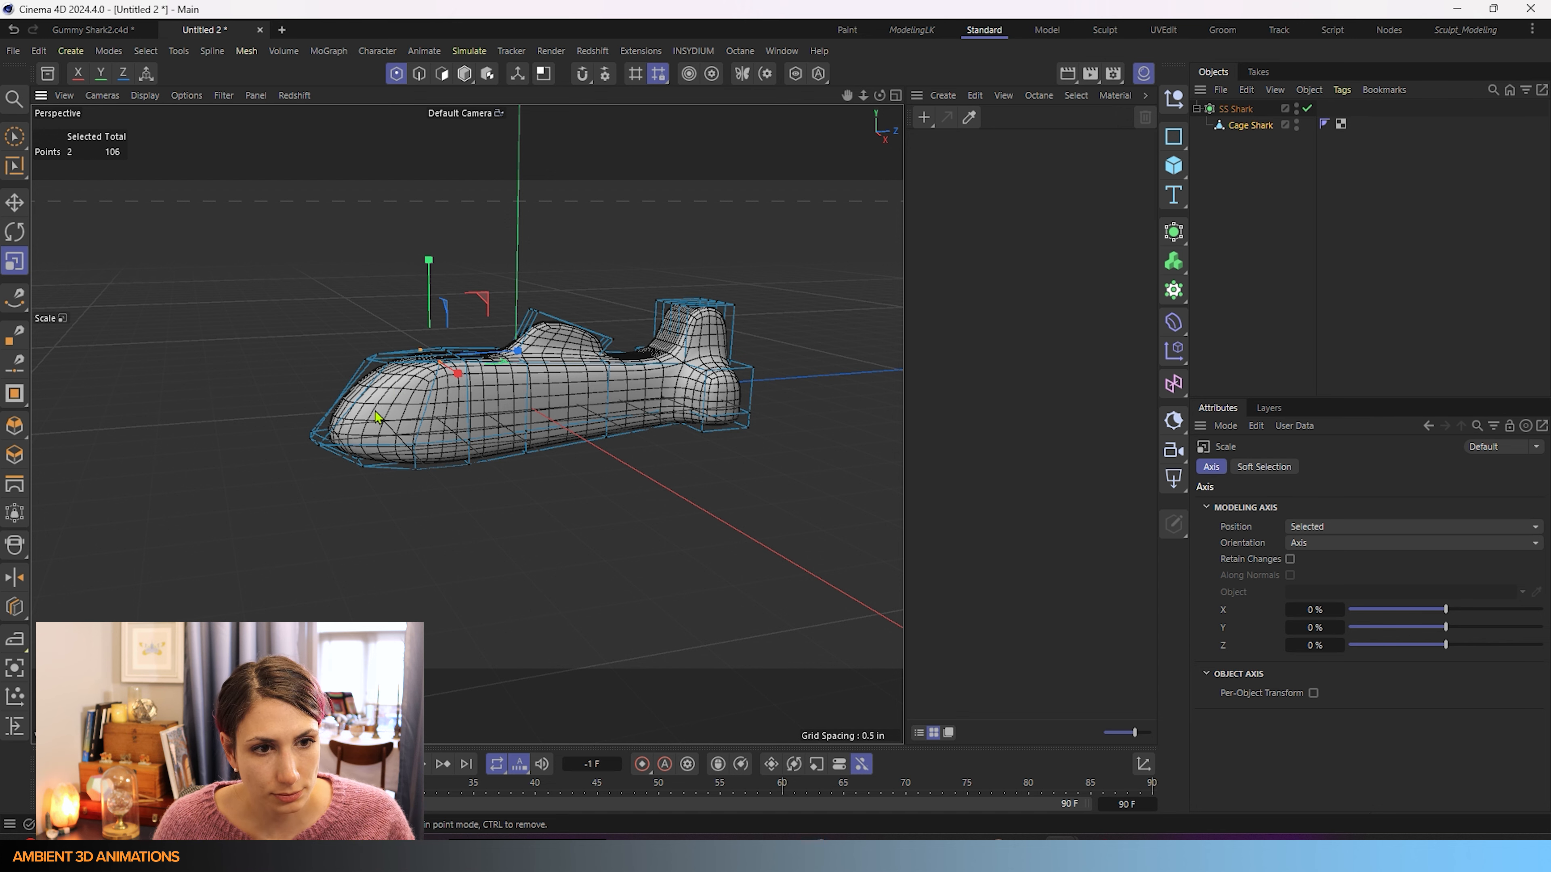
left_click_drag(489, 556, 418, 504, "alt")
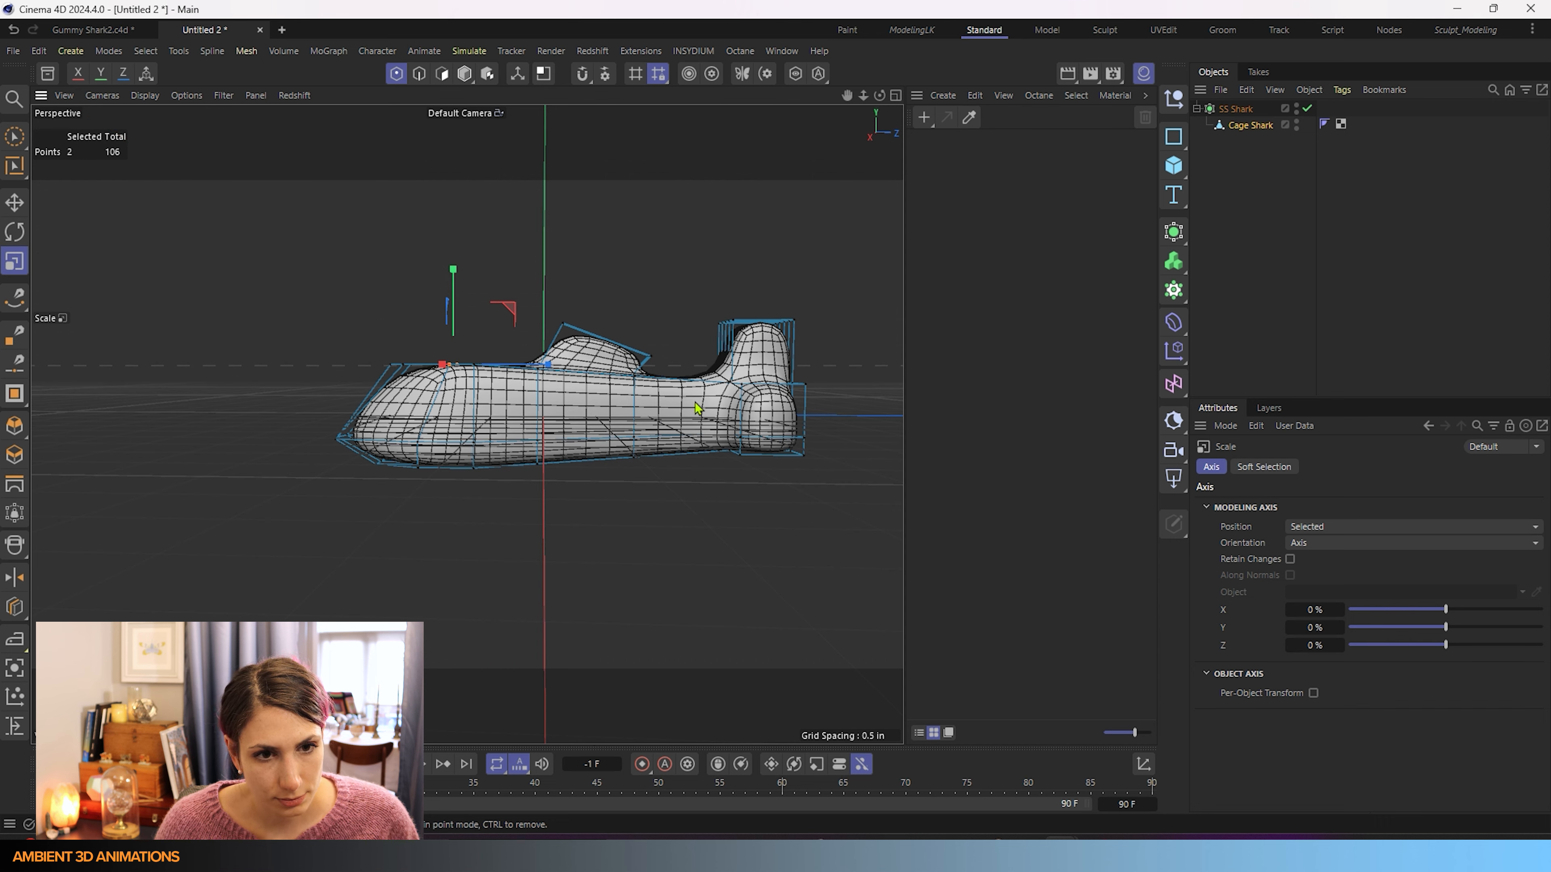
middle_click_drag(698, 408, 700, 466, "alt")
left_click_drag(14, 142, 89, 202)
scroll(645, 371, "up", 3)
left_click_drag(465, 336, 910, 504)
left_click_drag(670, 330, 676, 361)
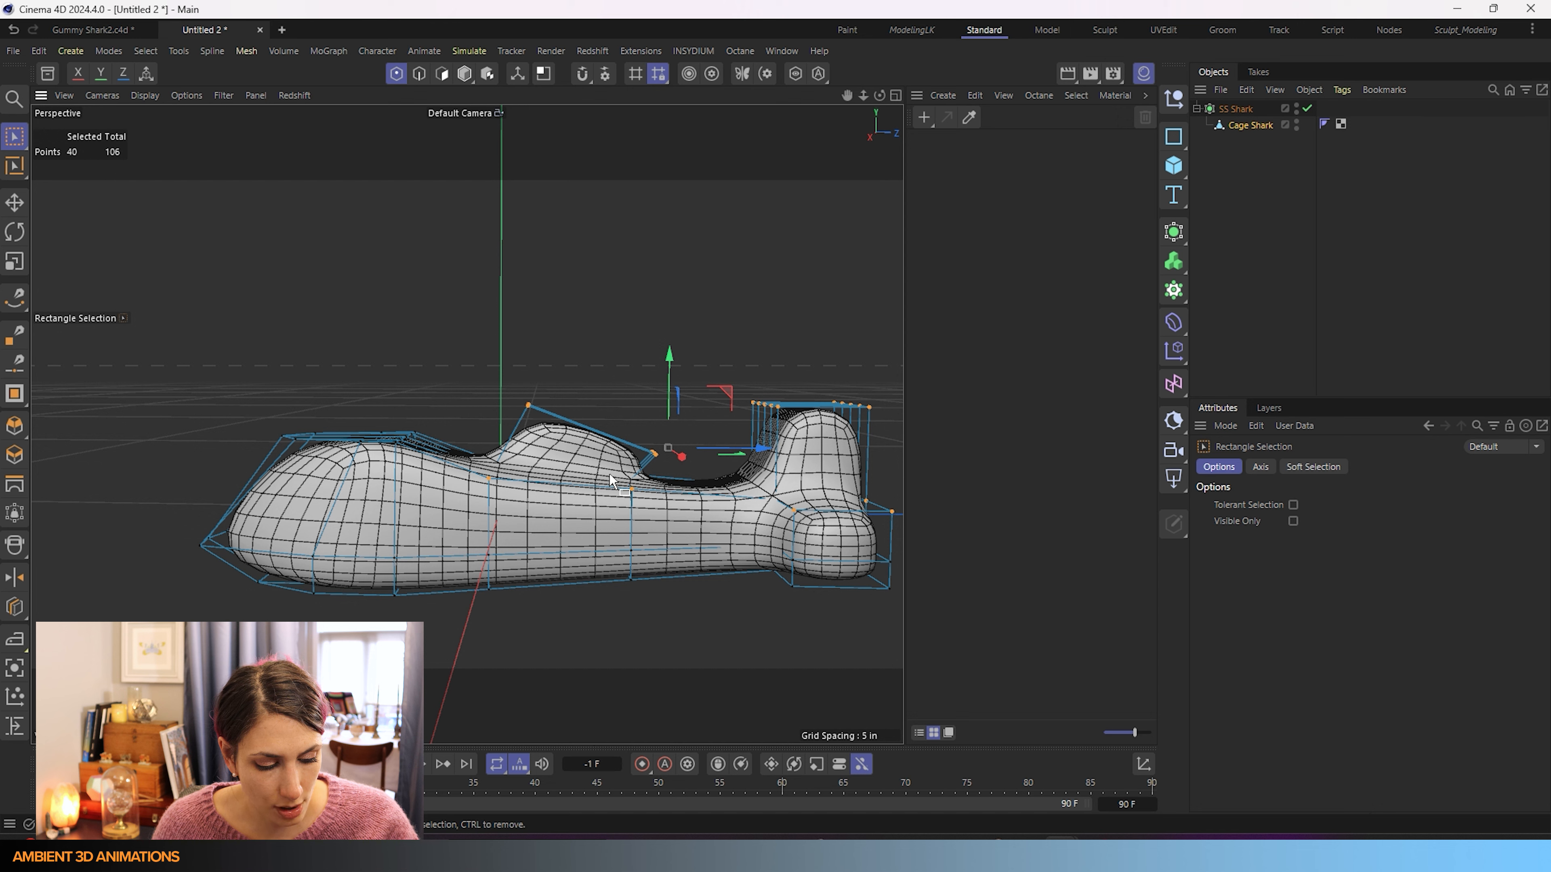
Select the ten top points of the tail fin and lower them along Y to shorten the fin.
left_click_drag(732, 356, 887, 445)
left_click_drag(809, 317, 813, 361)
middle_click_drag(478, 535, 466, 455, "alt")
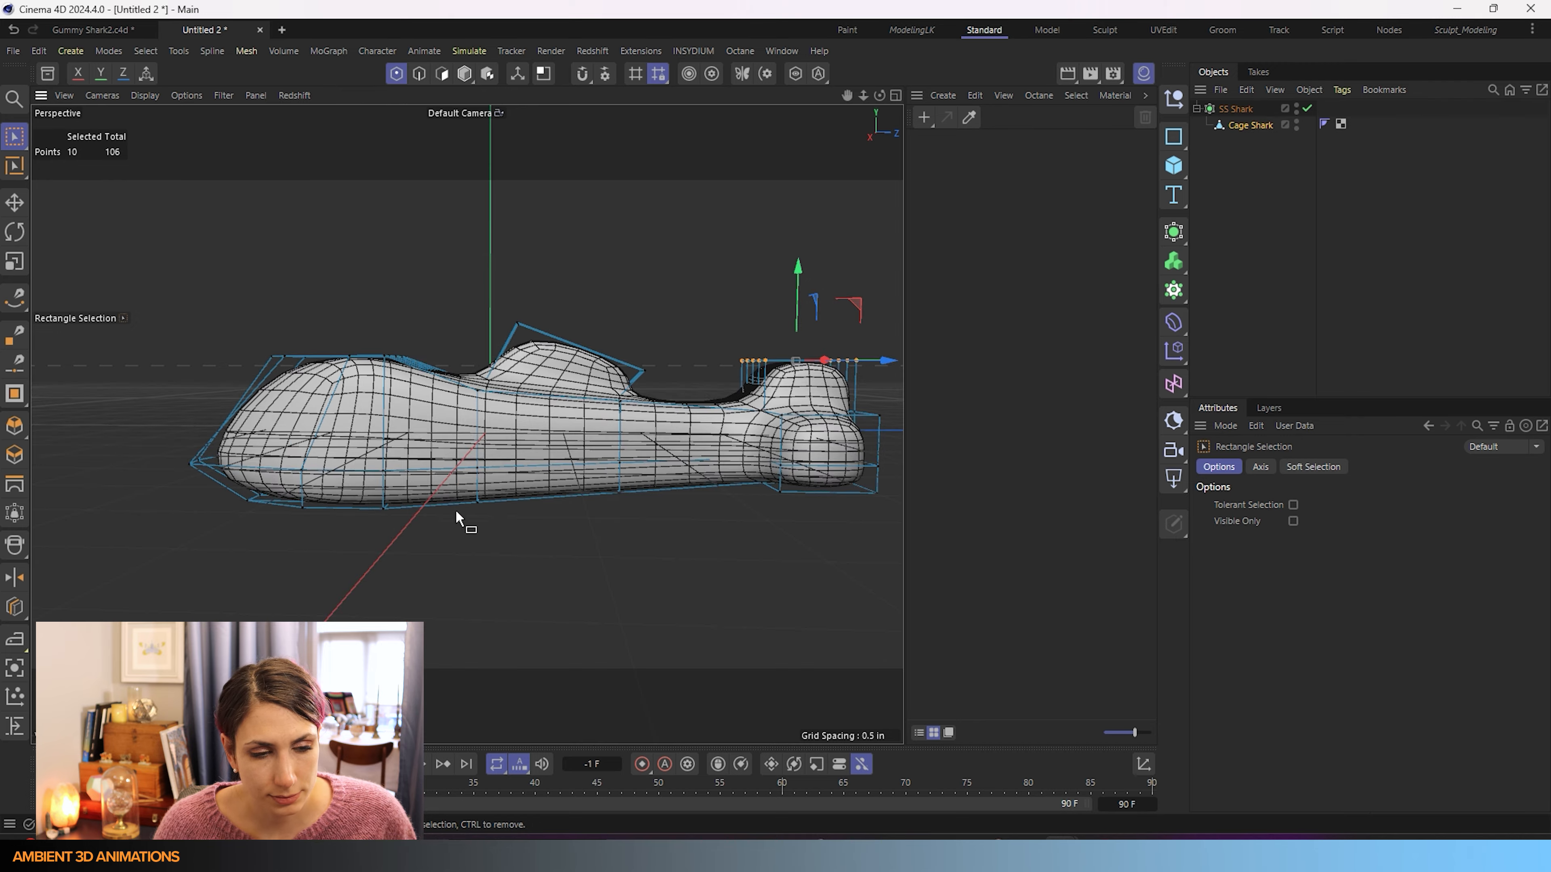
left_click_drag(456, 511, 652, 513, "alt")
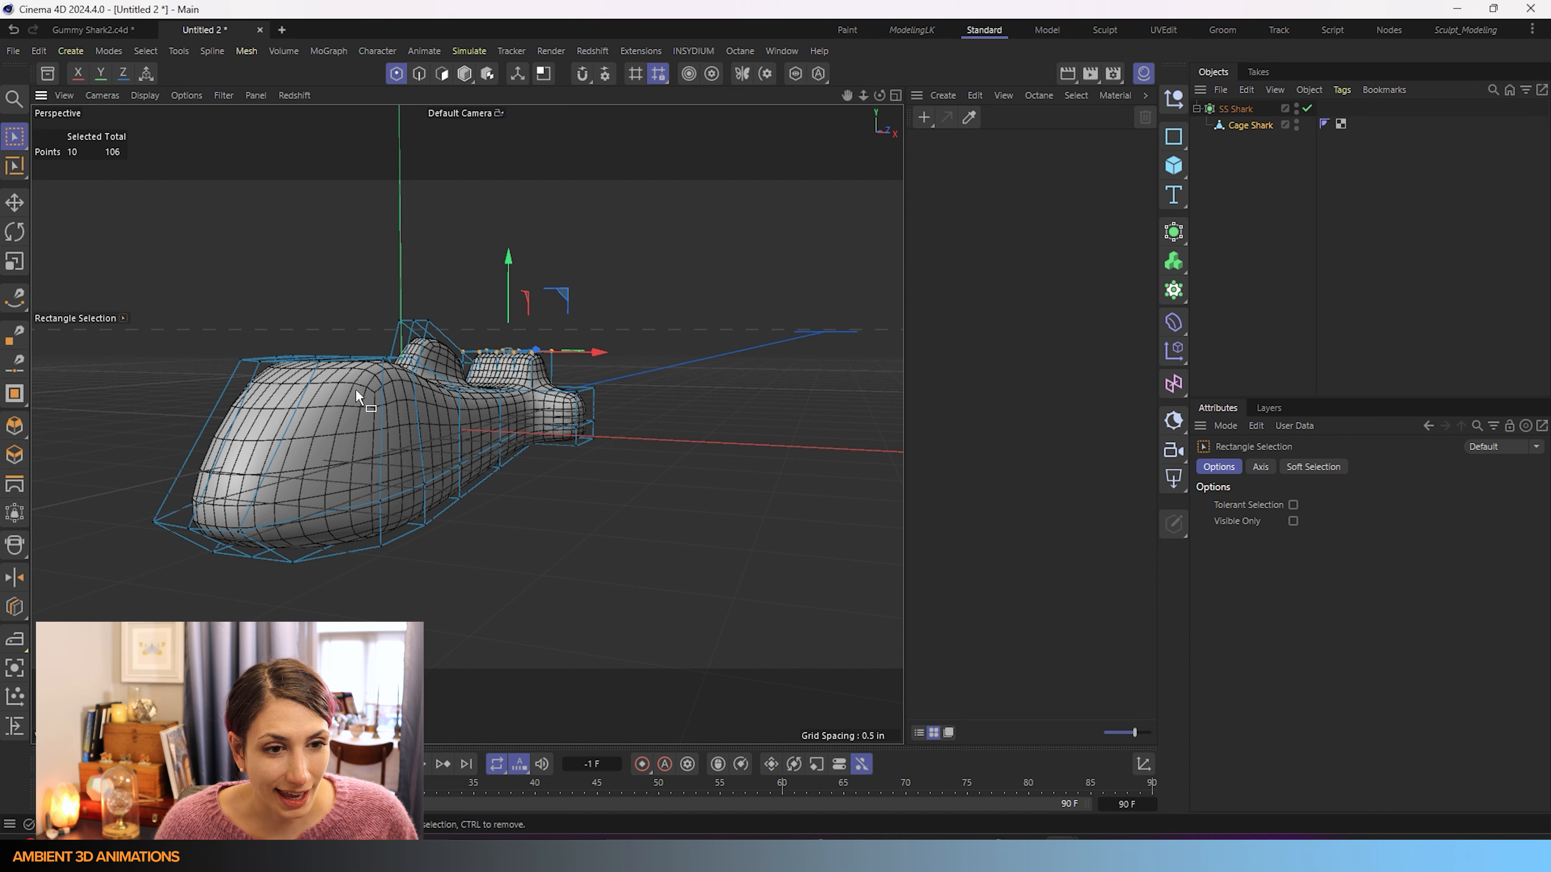
Select the two large matching polygons on either side of the head with Brush Selection in polygon mode.
left_click(441, 74)
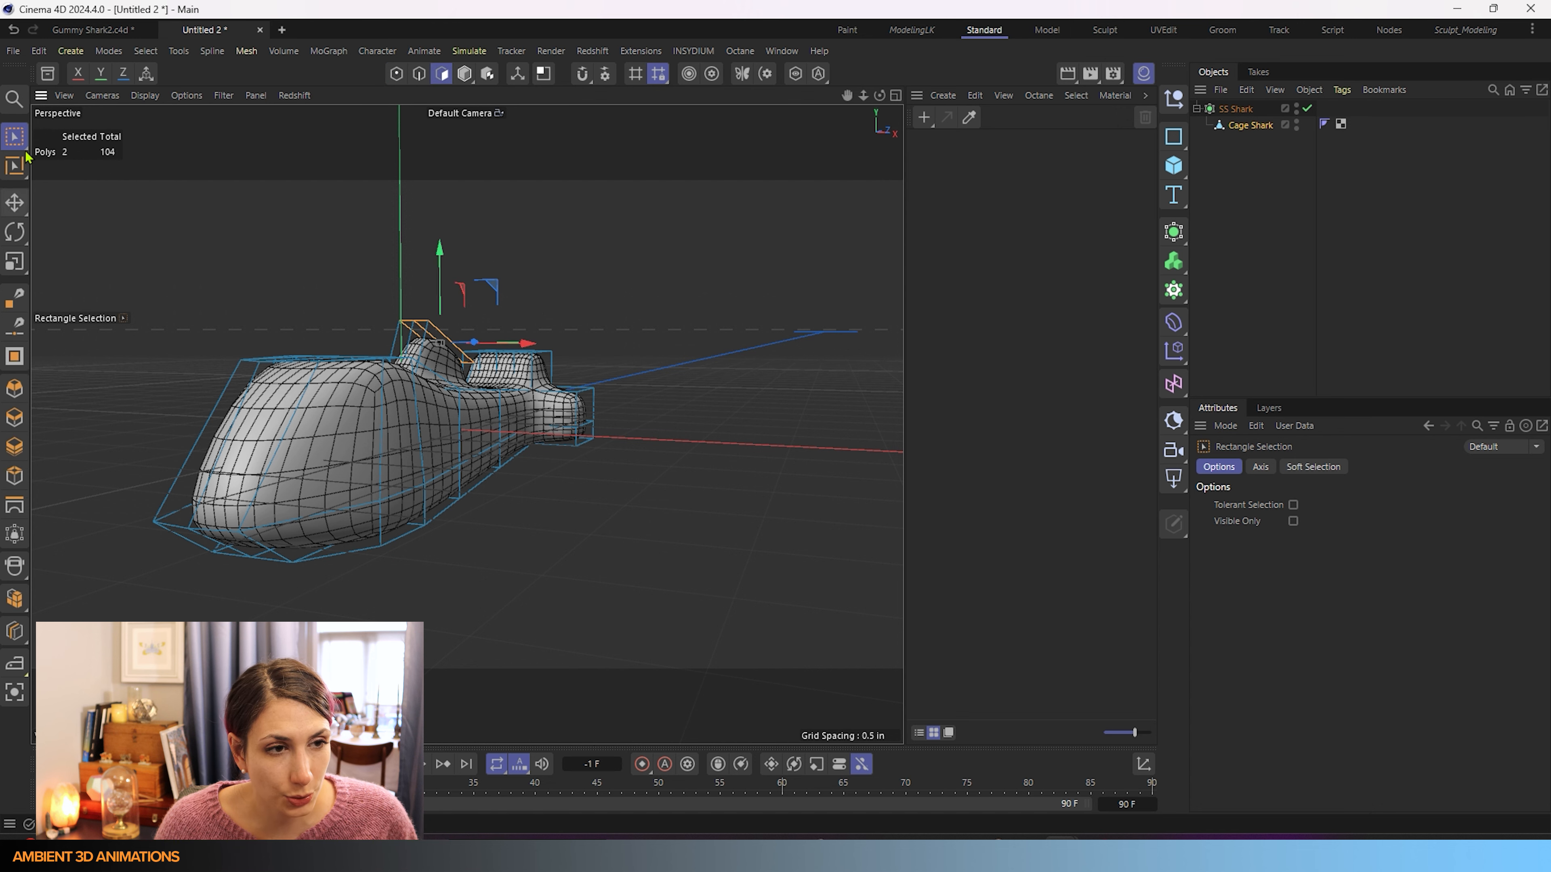
left_click(14, 136)
left_click(80, 157)
left_click(327, 438)
left_click_drag(327, 440, 792, 510, "alt")
left_click(519, 529, "shift")
scroll(611, 567, "up", 5)
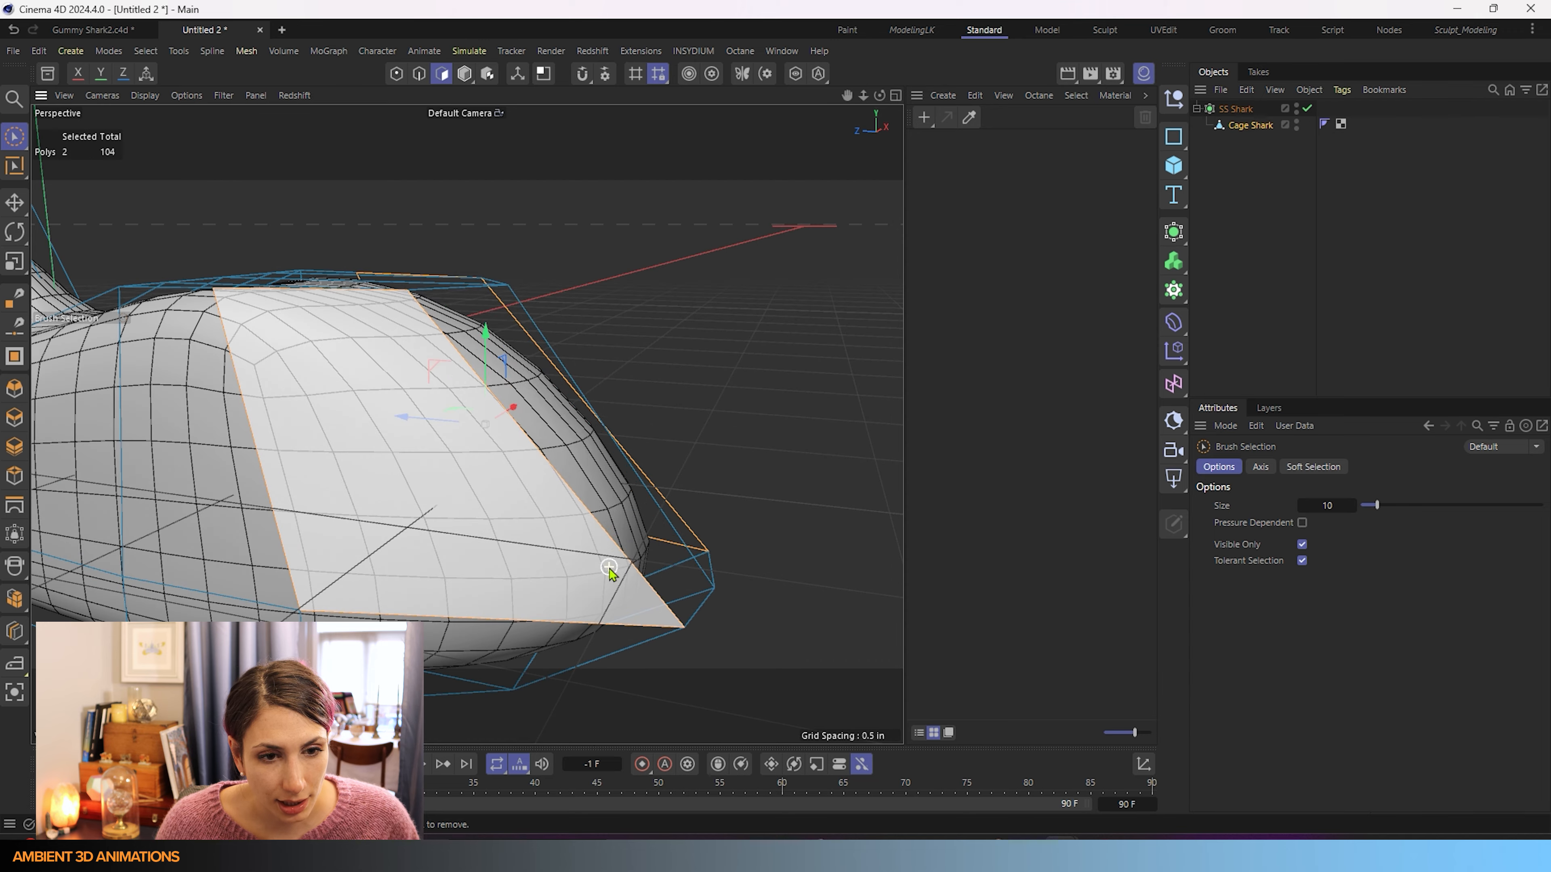
mouse_move(606, 534)
left_mouse_down("alt")
mouse_move(419, 555)
mouse_move(377, 522)
left_mouse_up("alt")
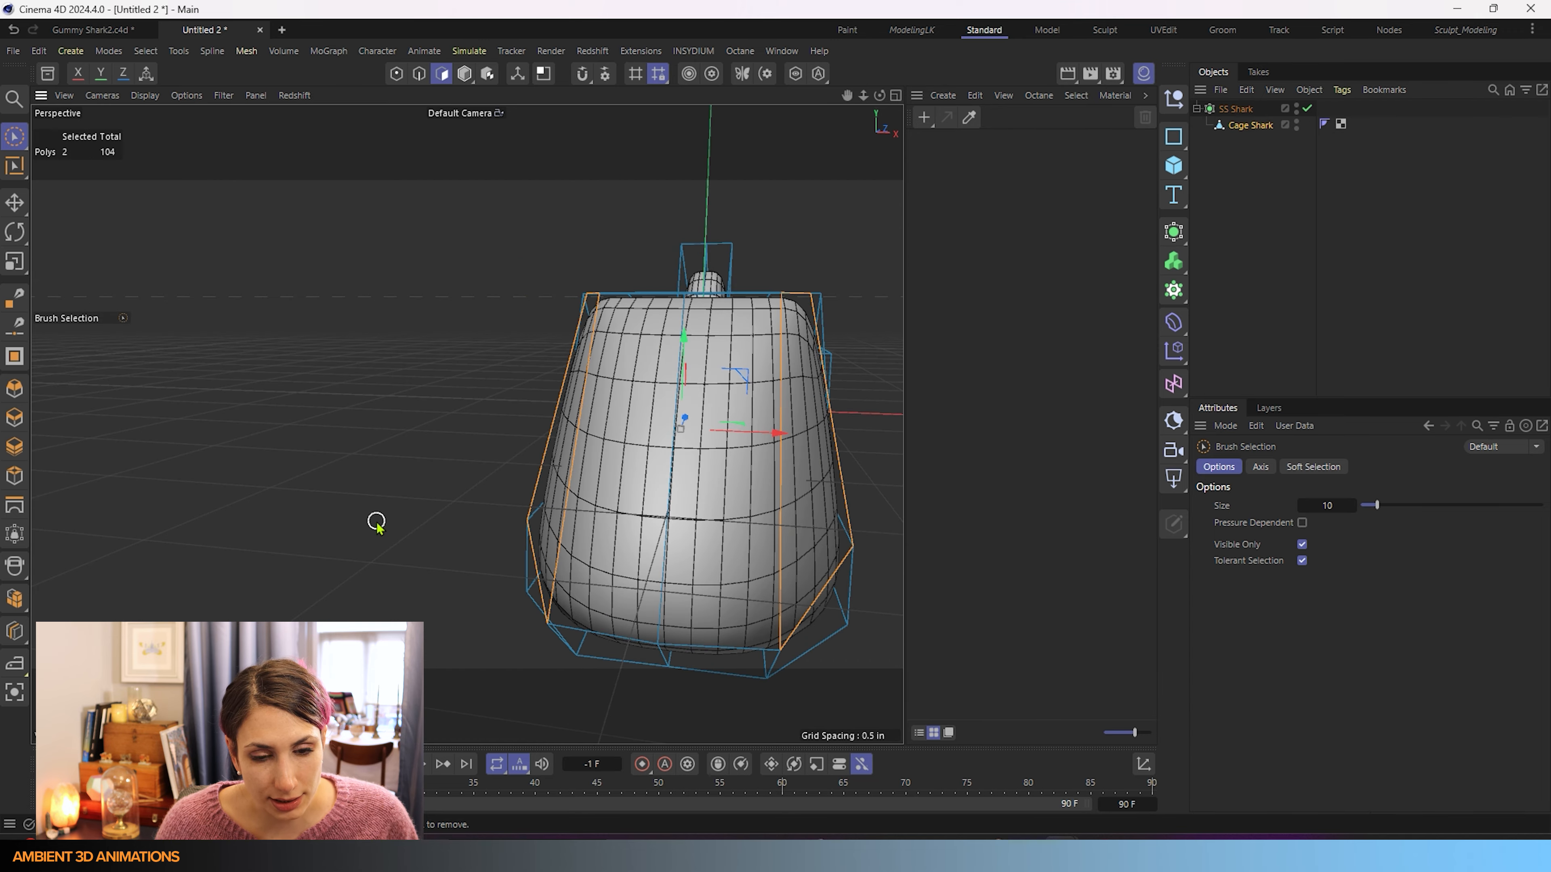
Inset the two selected head polygons by 0.266 in to outline the eyes.
key("m")
key("w")
left_click_drag(602, 536, 757, 553, "alt")
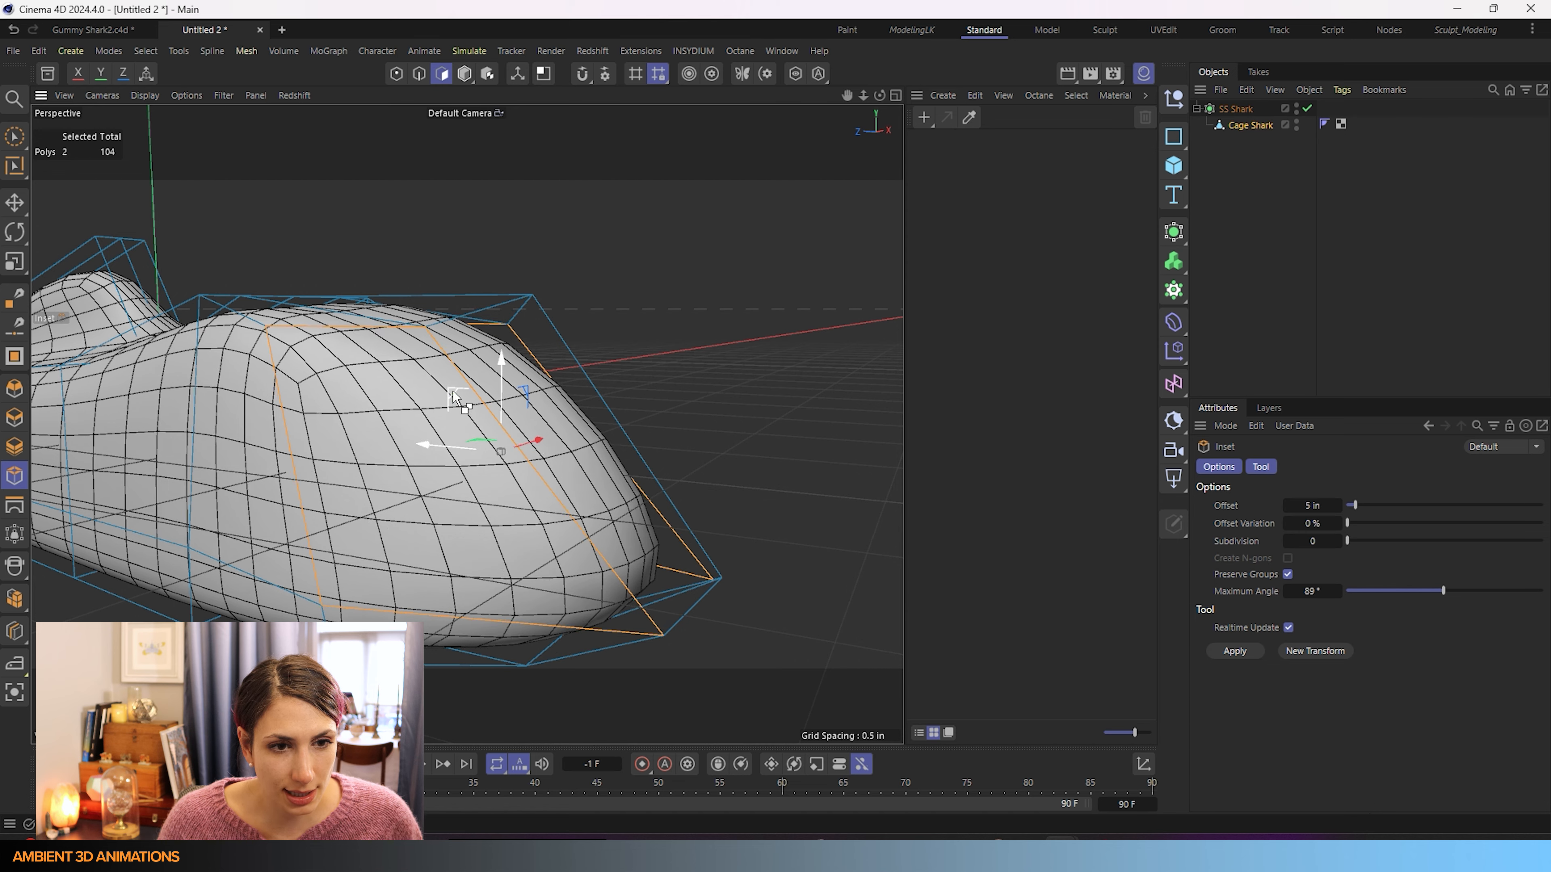
left_click_drag(488, 452, 412, 452)
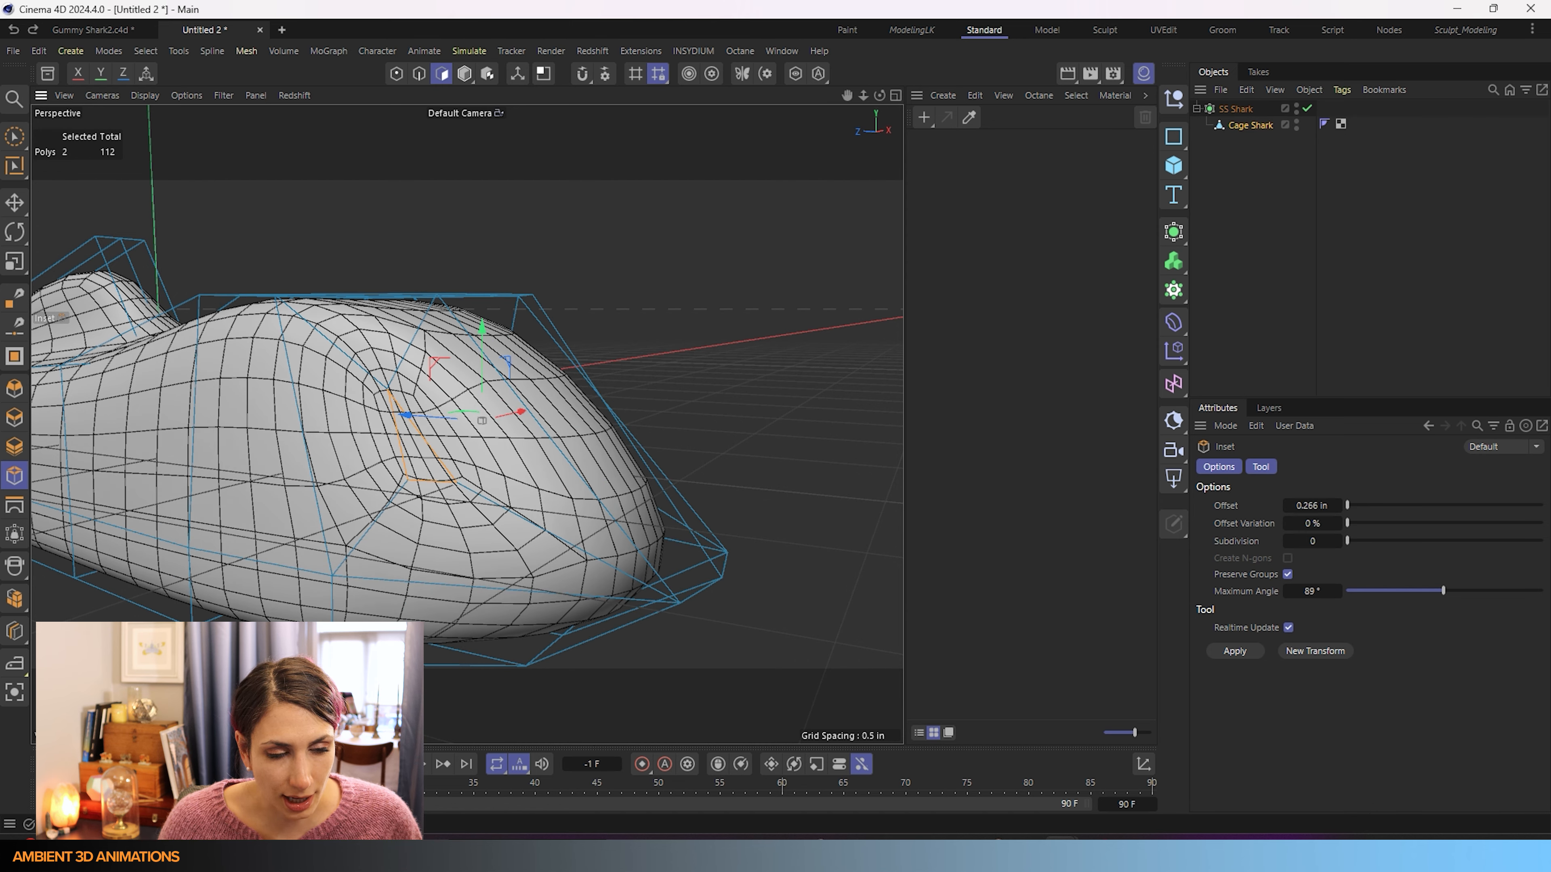
Extrude the two inset eye polygons inward by scaling them along X to form sockets, and clear the selection.
scroll(412, 430, "up", 5)
left_click_drag(433, 506, 362, 542, "alt")
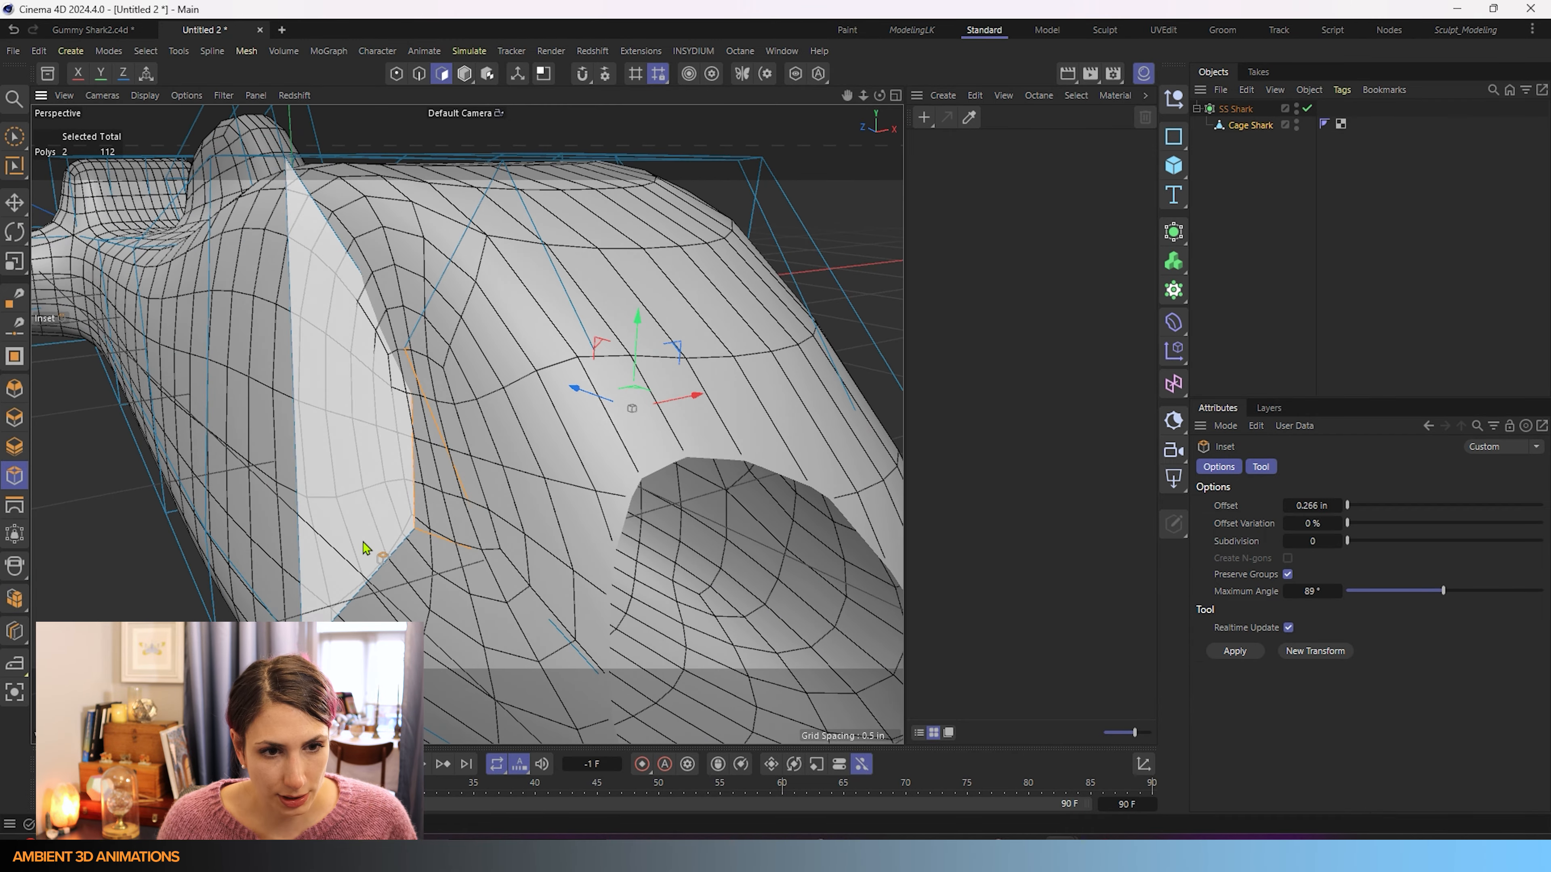
key("t")
left_click_drag(703, 400, 692, 404, "ctrl")
left_click_drag(429, 495, 599, 457, "alt")
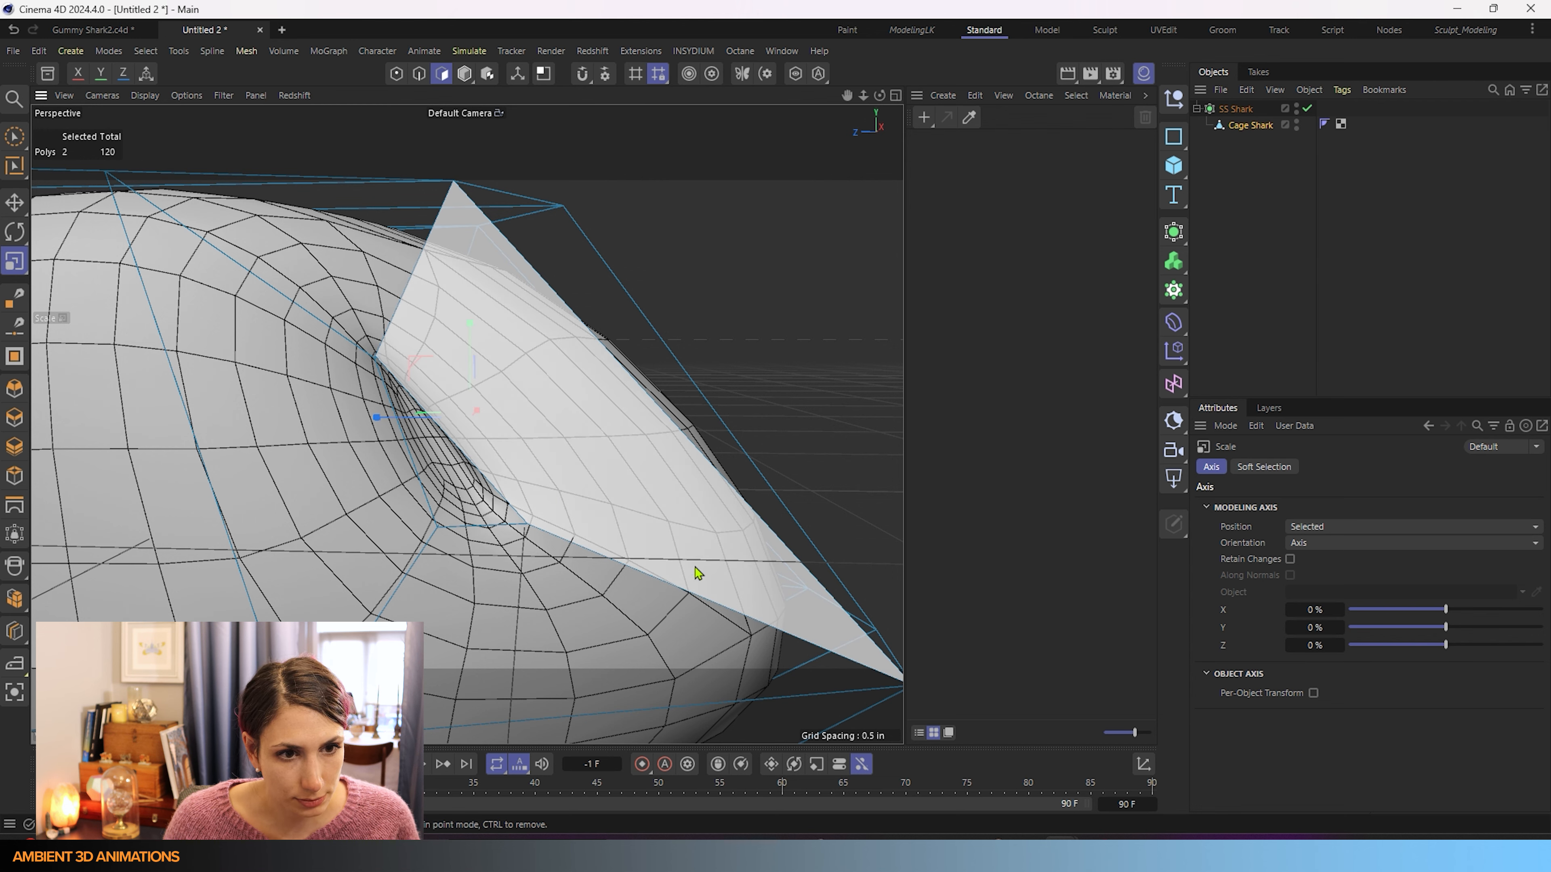
left_click(757, 339)
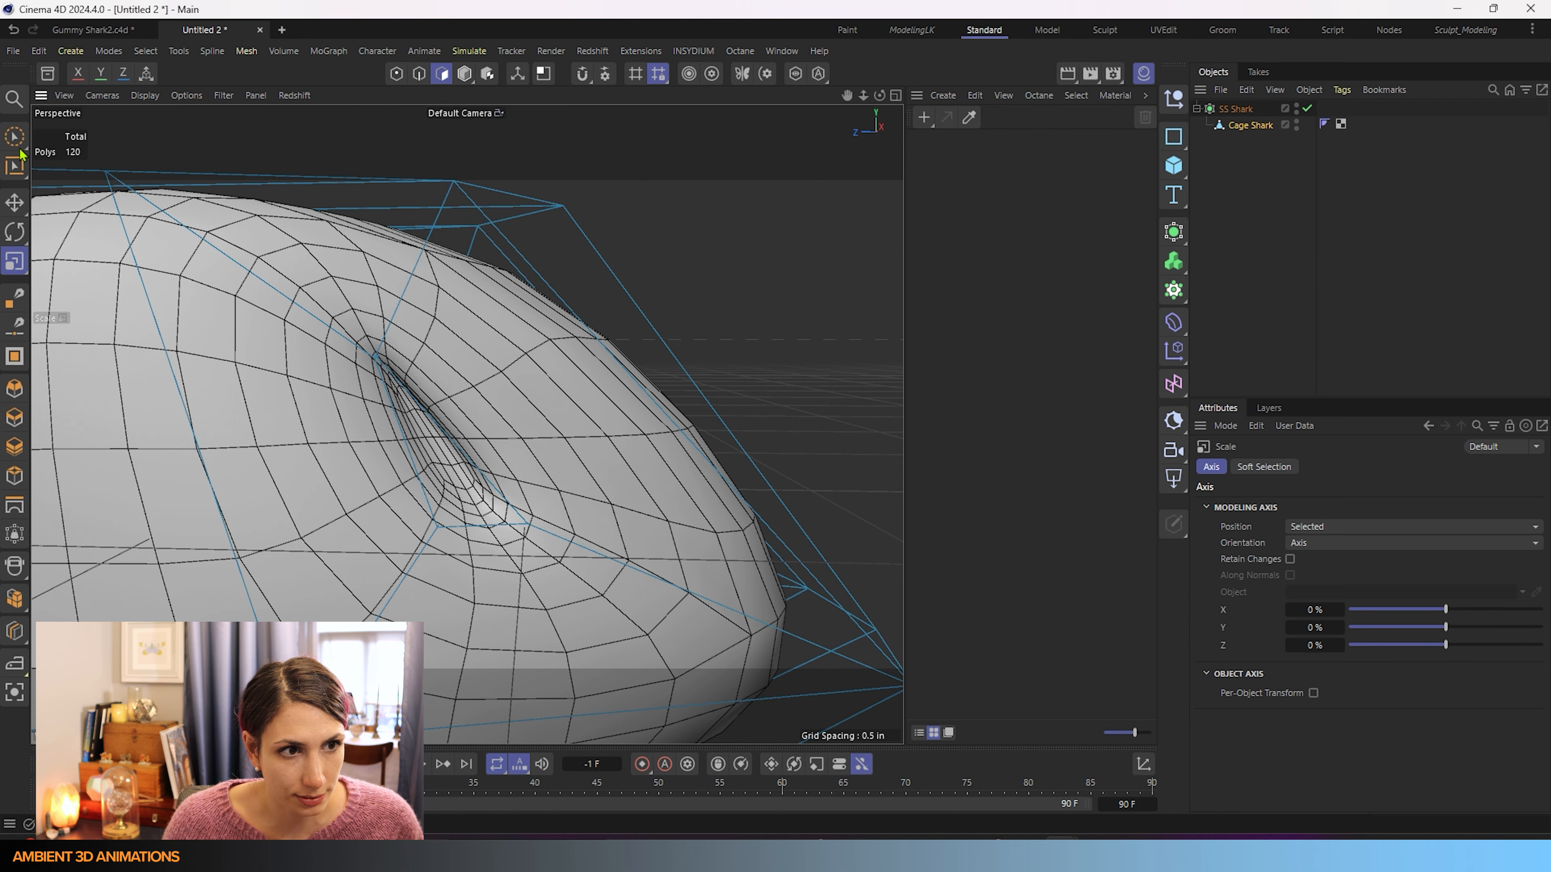
Select the edge loops outlining both eye sockets with Loop Selection in edge mode.
left_click(19, 145)
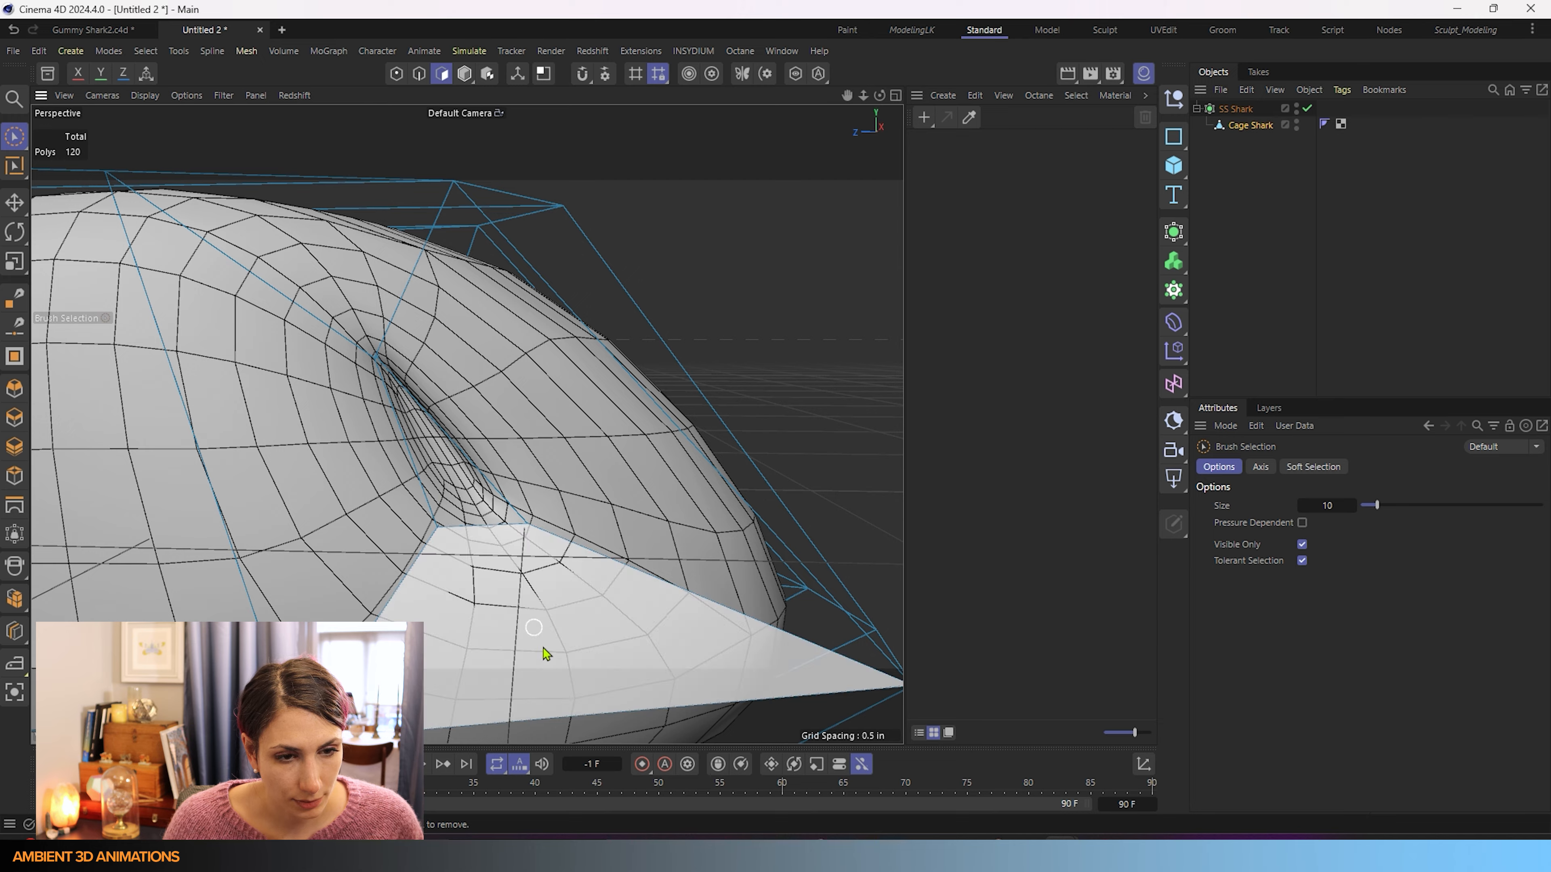
left_click_drag(542, 655, 460, 700, "alt")
scroll(514, 569, "down", 5)
left_click_drag(726, 565, 599, 568, "alt")
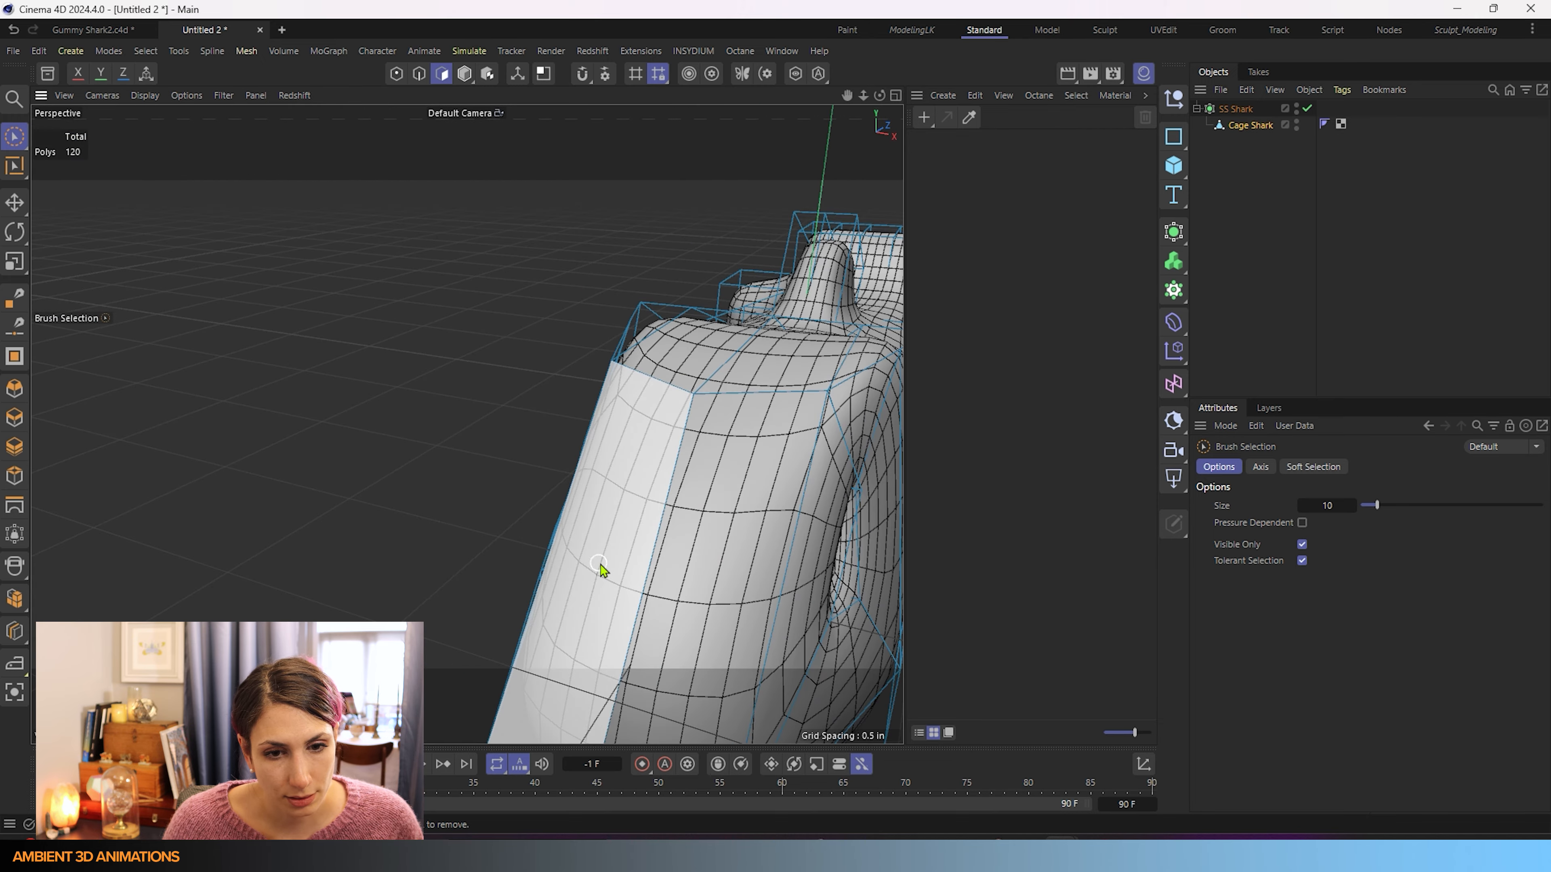
middle_click_drag(599, 568, 204, 489, "alt")
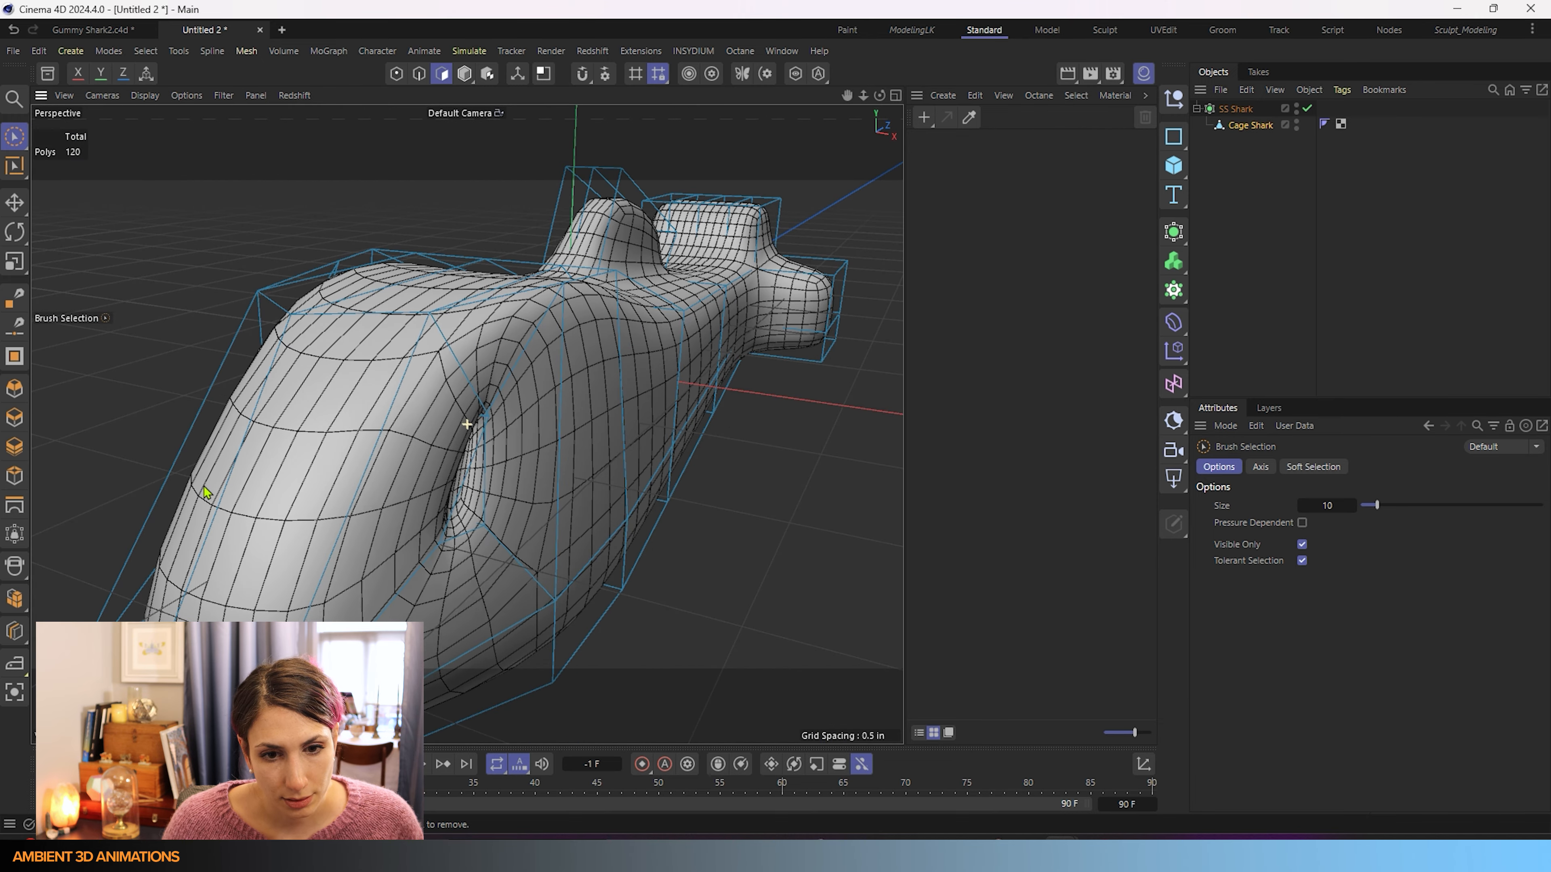
left_click(419, 76)
key("u")
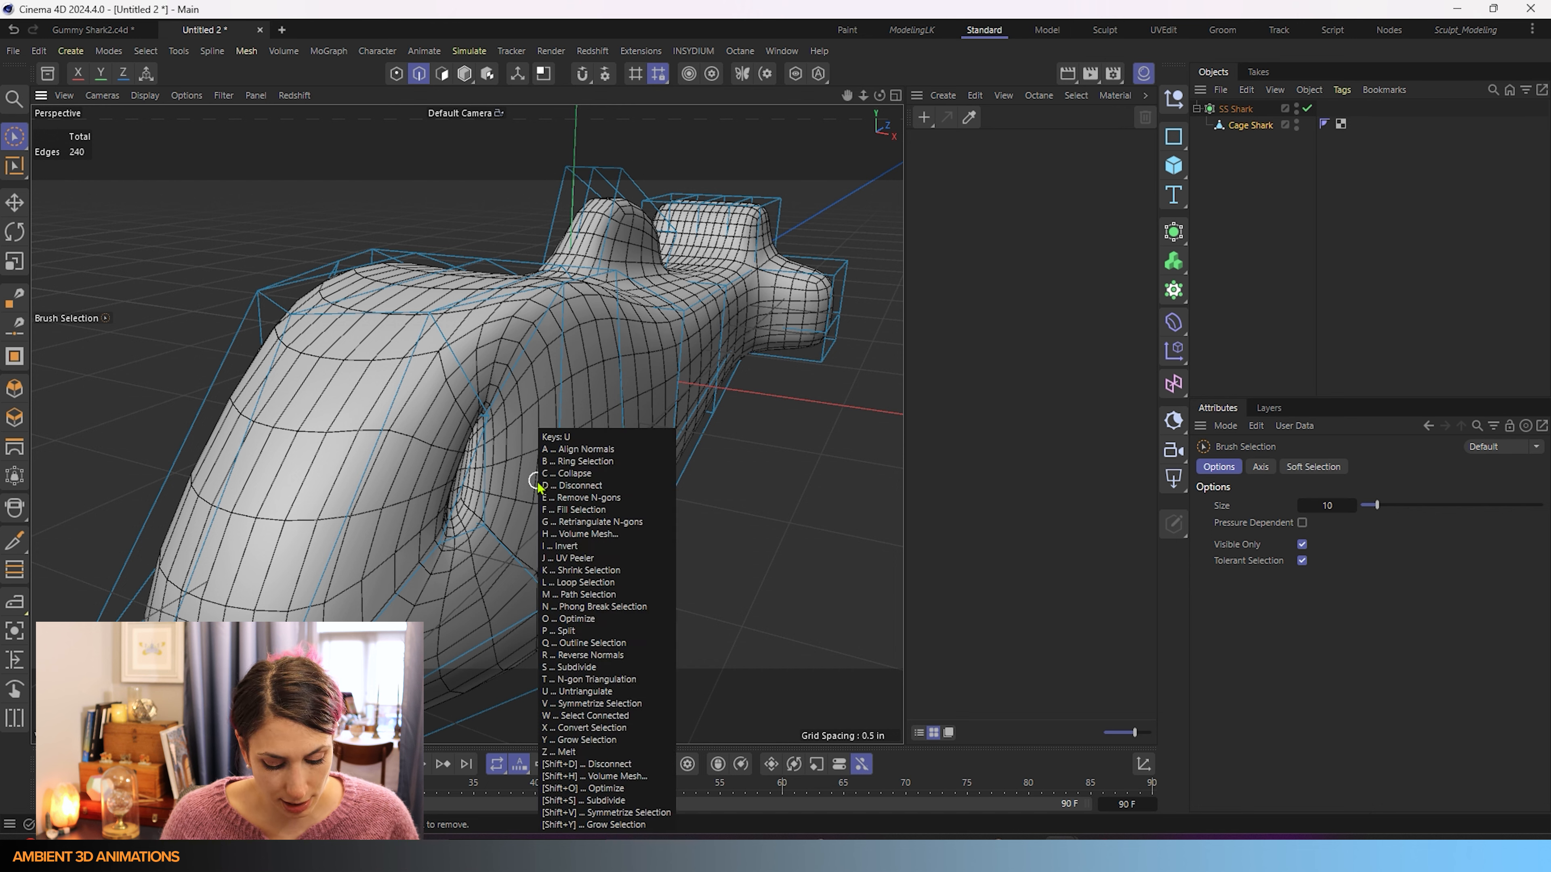
key("l")
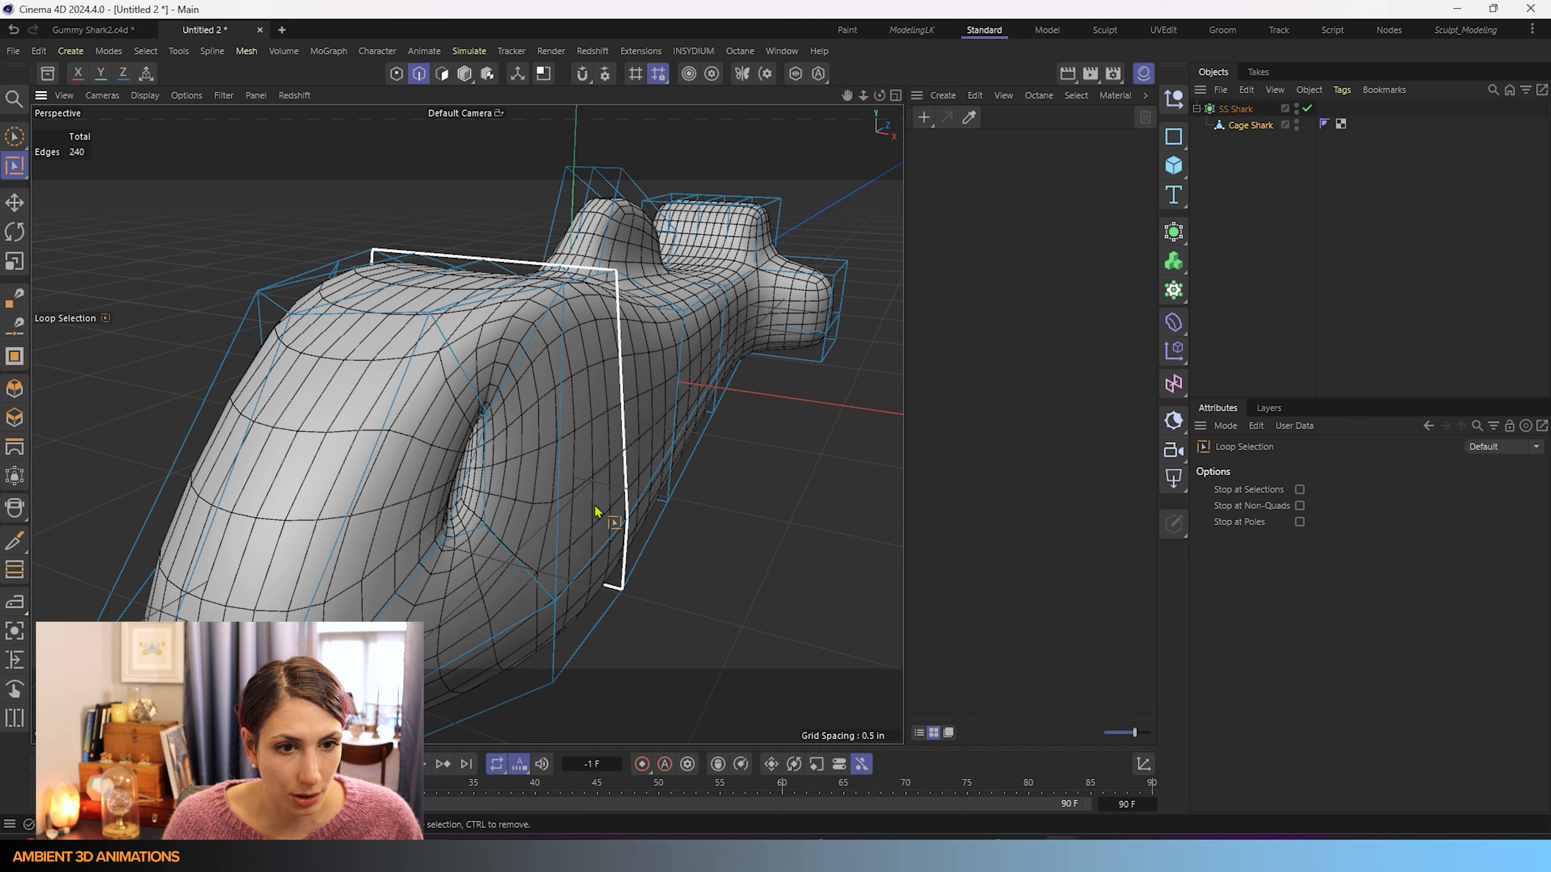
left_click_drag(595, 512, 589, 506, "alt")
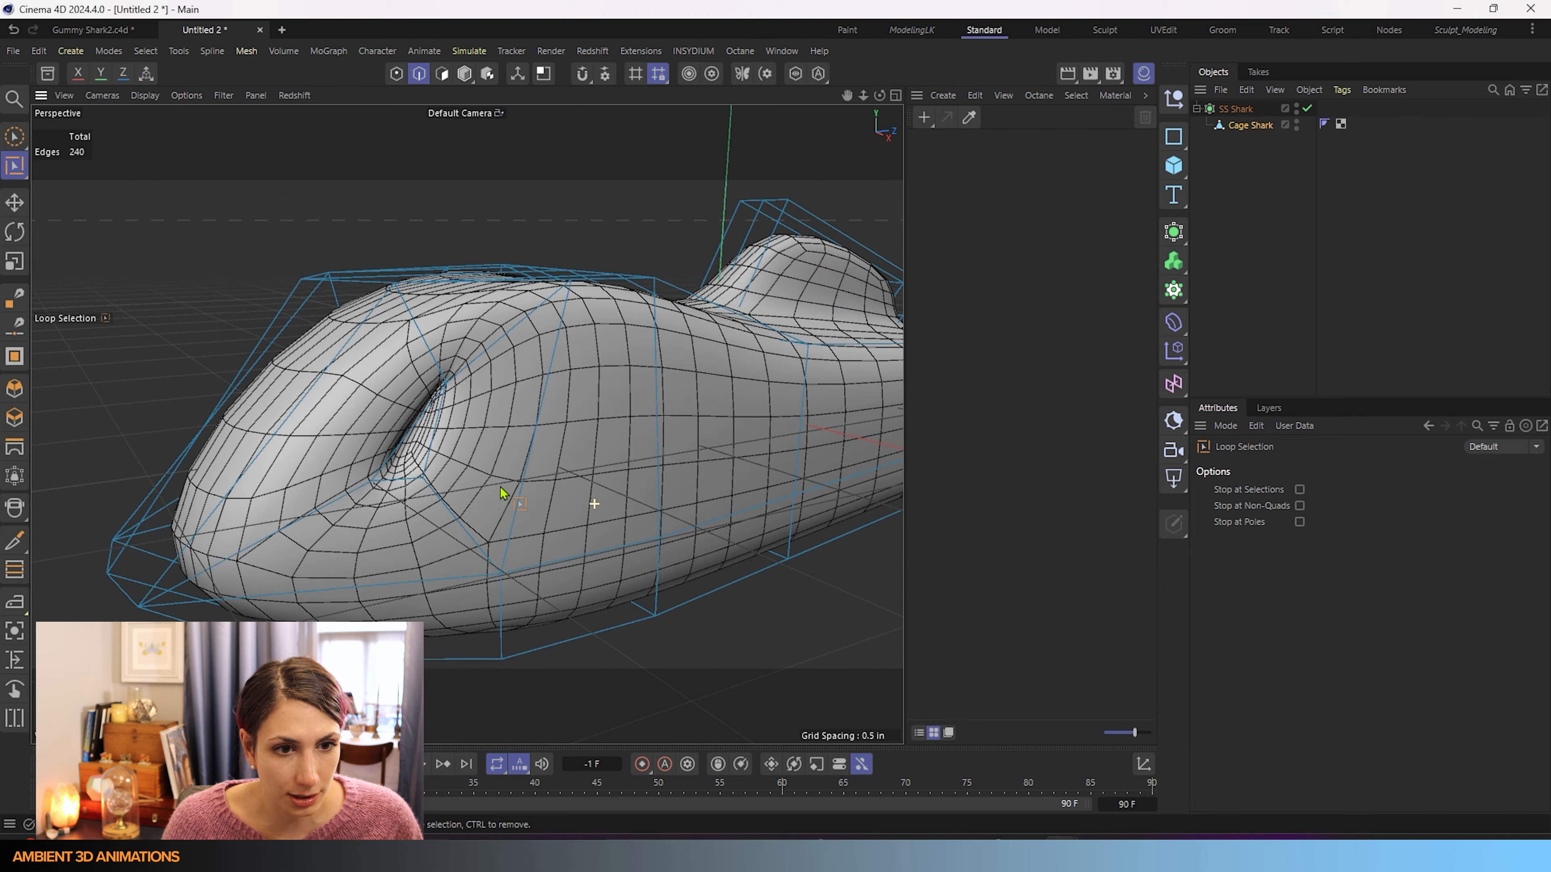
left_click(438, 435)
left_click_drag(438, 435, 895, 465, "alt")
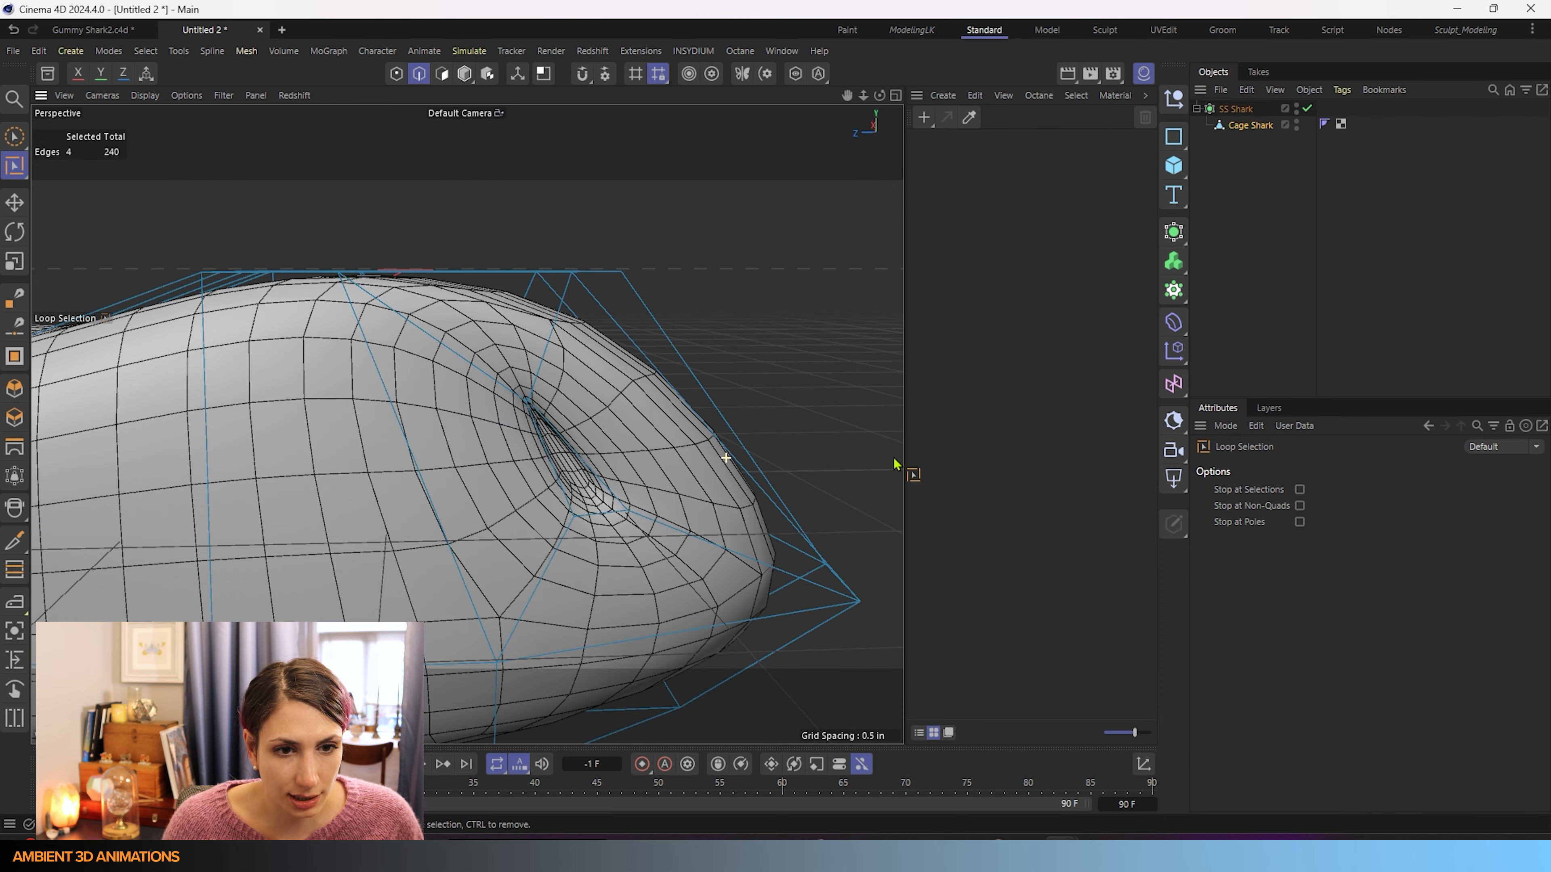
left_click(575, 472, "shift")
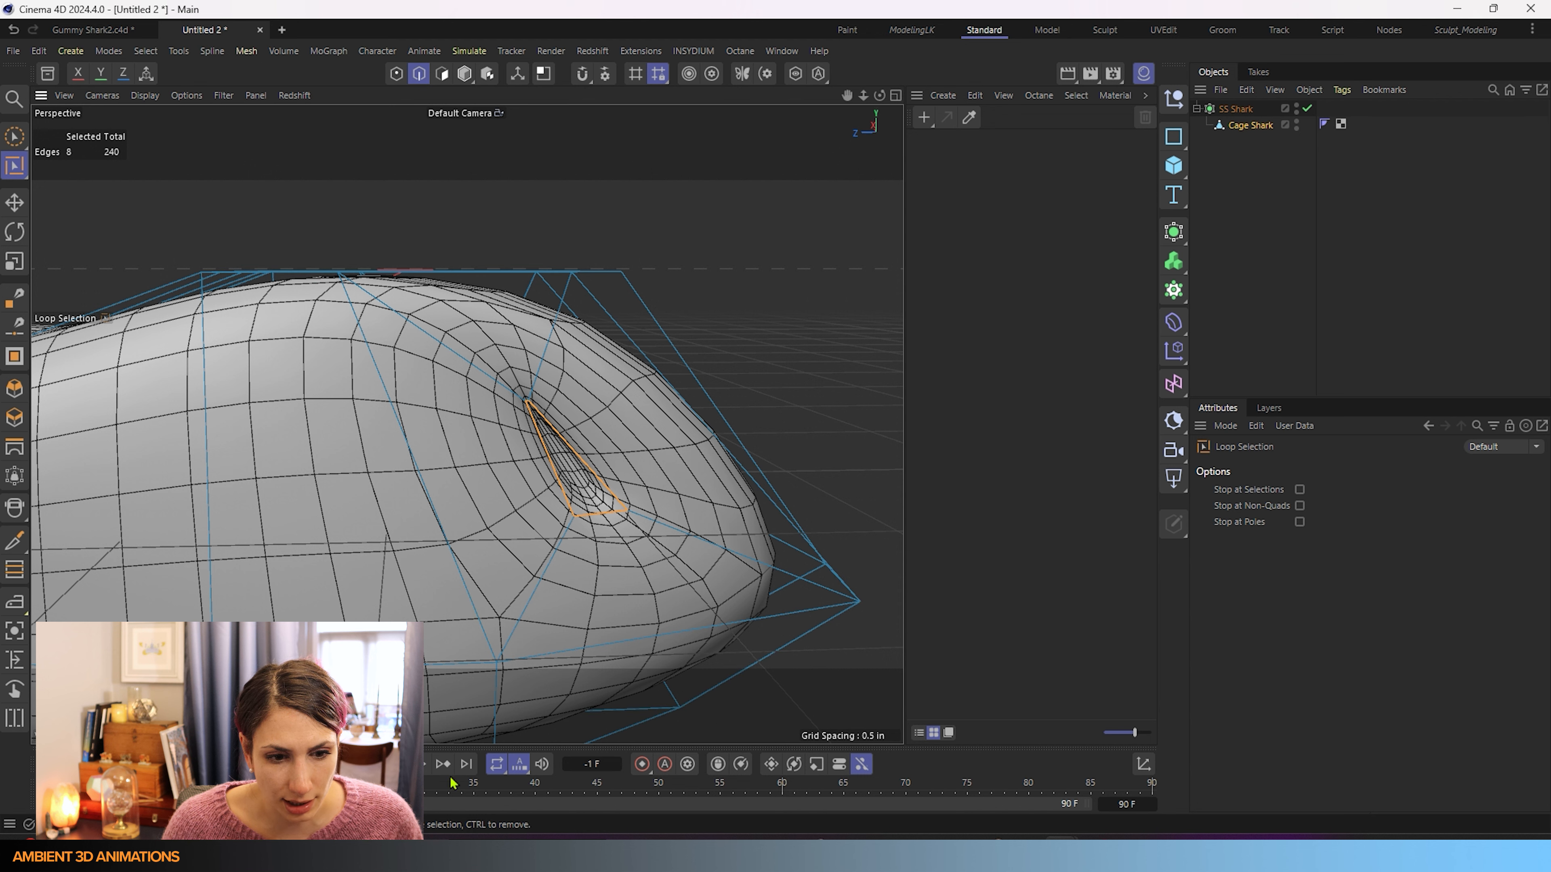
Smooth the two selected eye loops with the Iron tool at 16.2% strength and clear the selection.
left_click(16, 603)
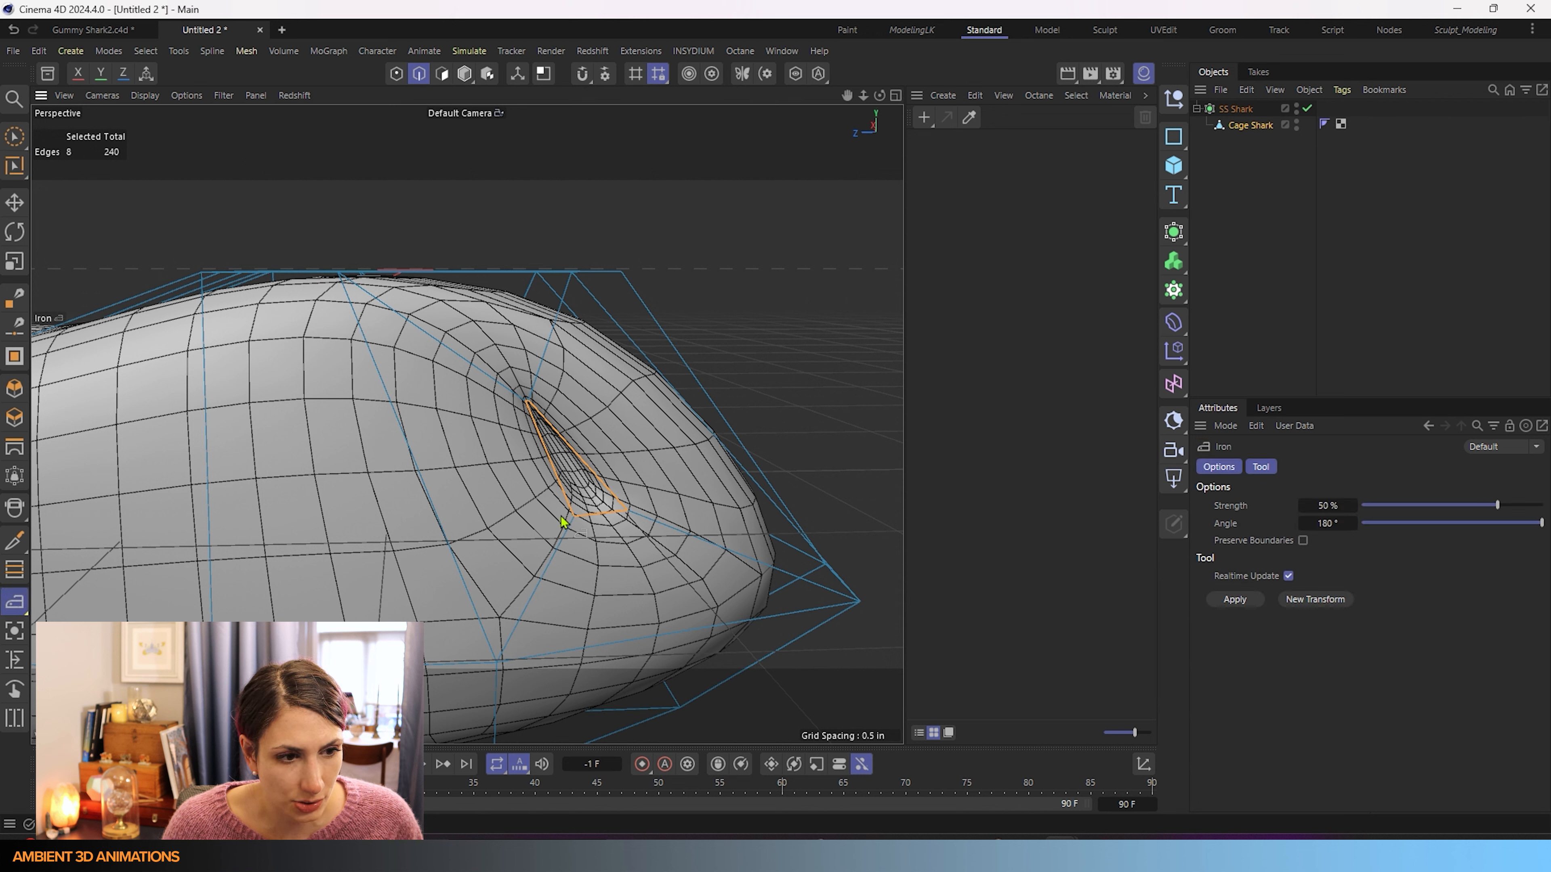
left_click_drag(787, 423, 845, 427)
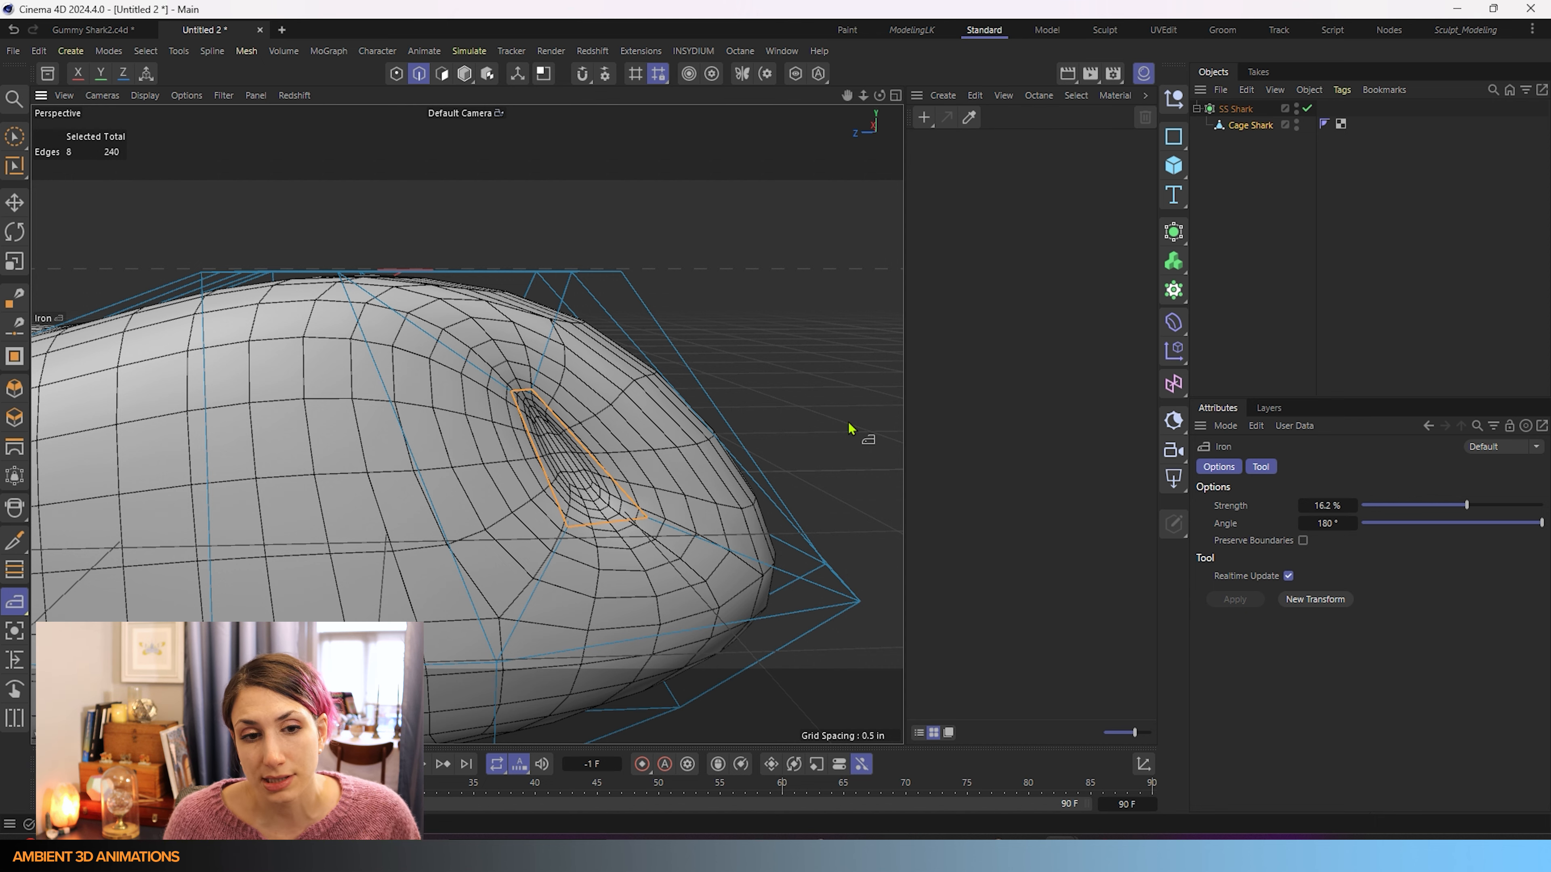
key("space")
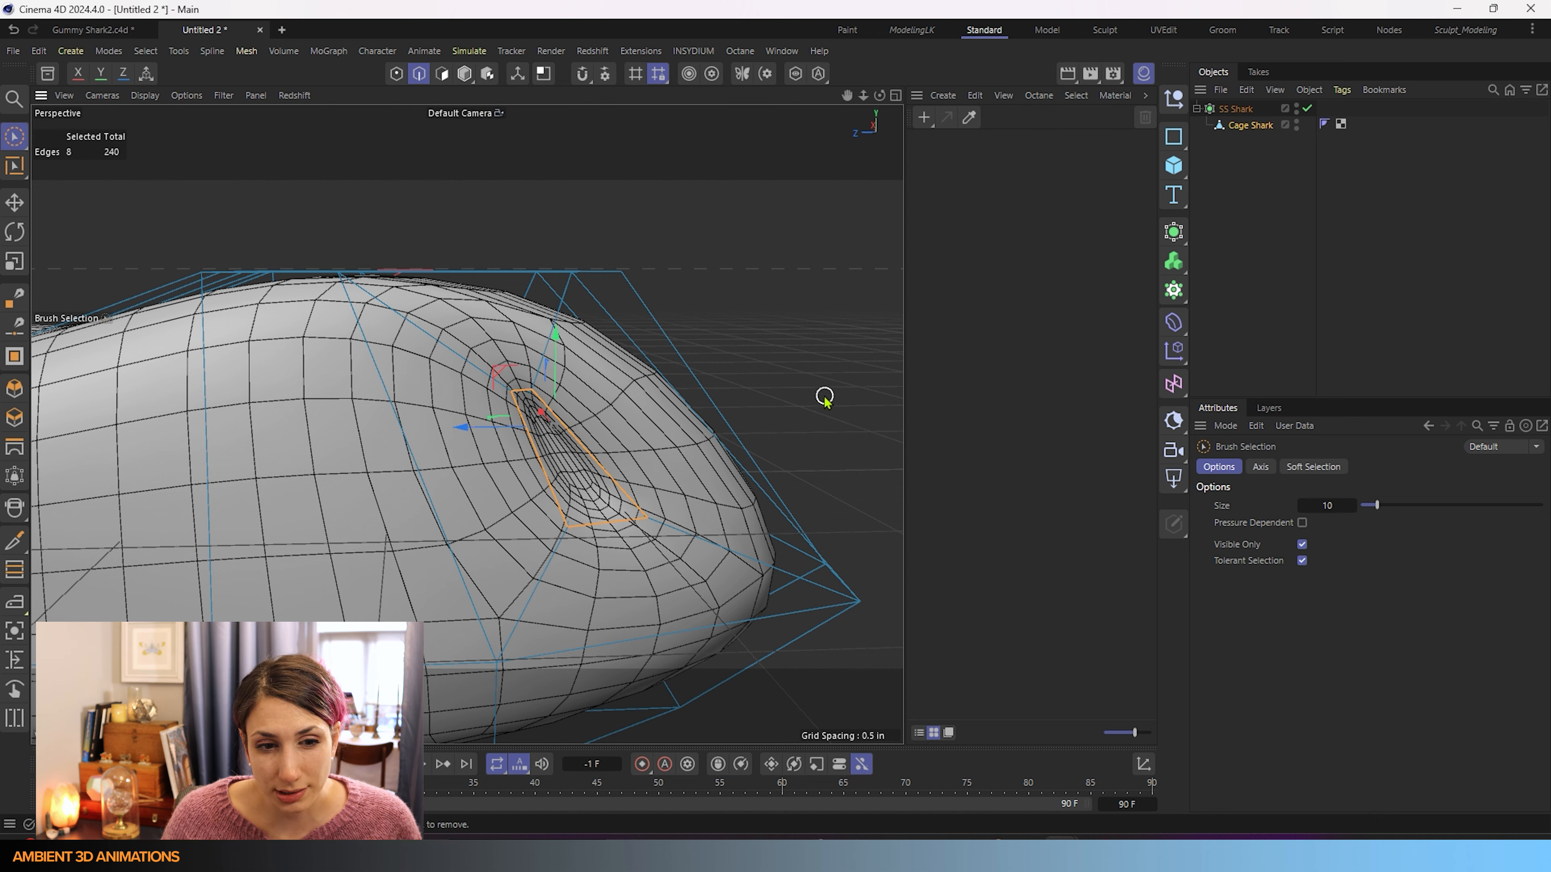
left_click_drag(824, 396, 271, 370, "alt")
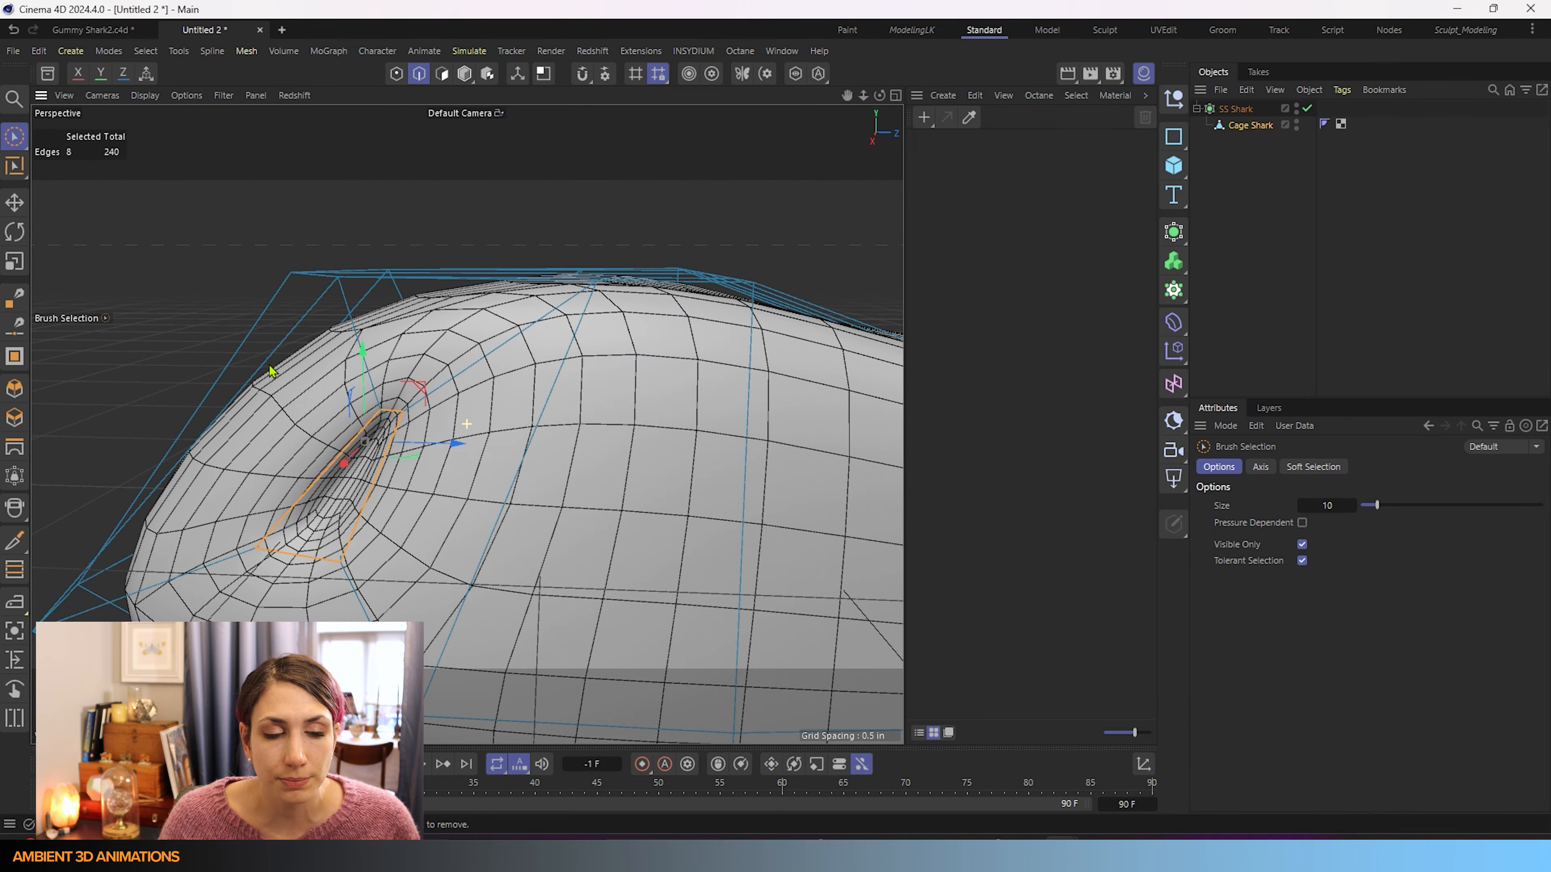
left_click(172, 260)
Select the two opposite upper points just behind the eyes in point mode and scale them along X to adjust the head's width.
left_click_drag(643, 635, 694, 656, "alt")
middle_click_drag(562, 581, 459, 411, "alt")
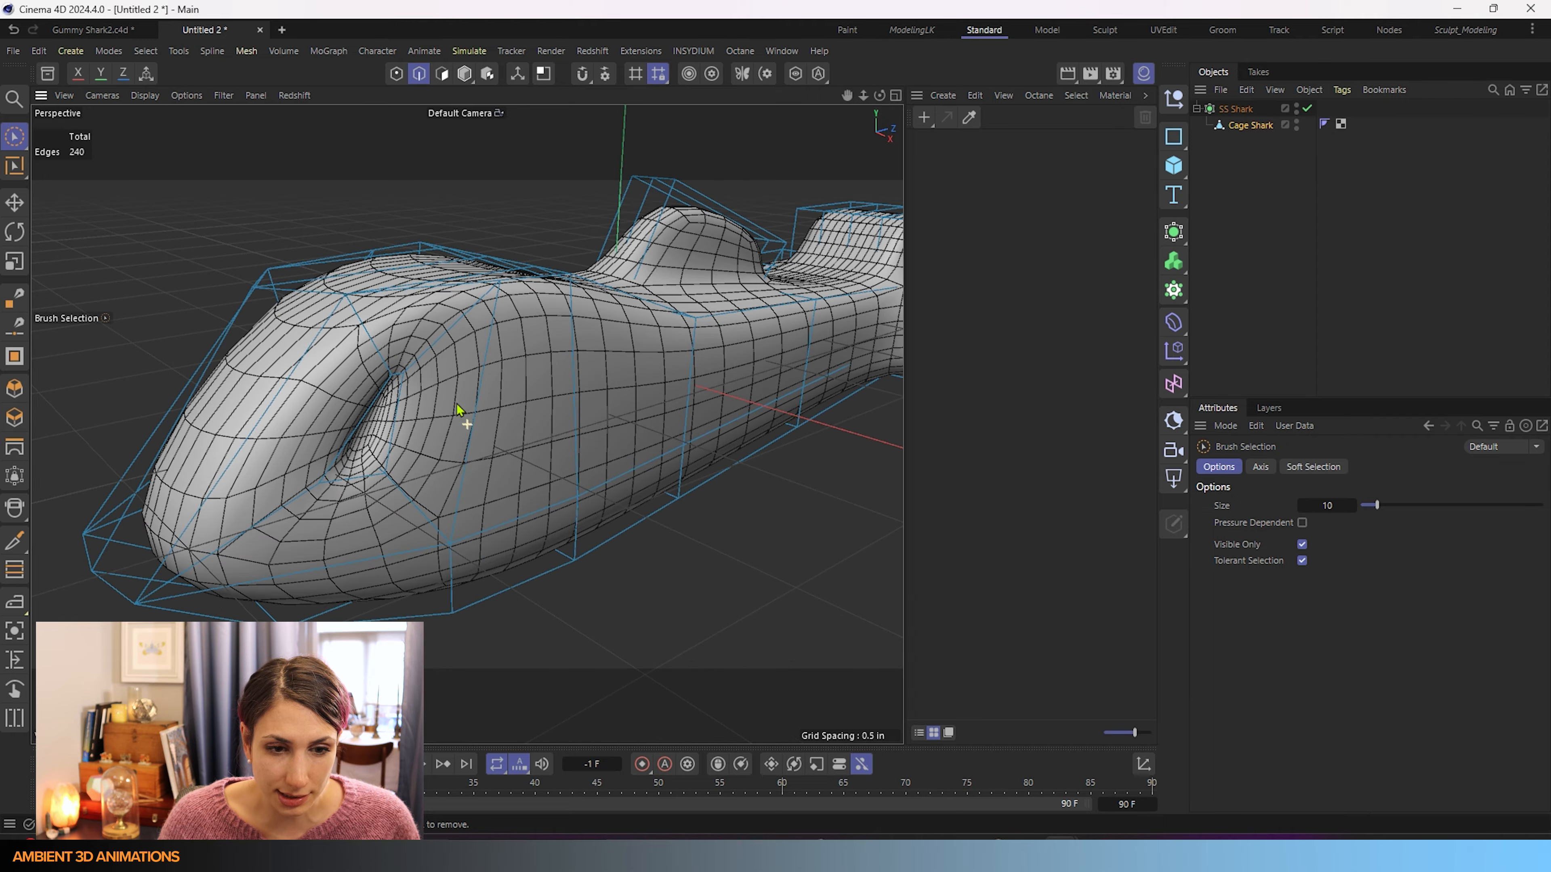
scroll(515, 421, "down", 4)
left_click_drag(658, 577, 760, 627, "alt")
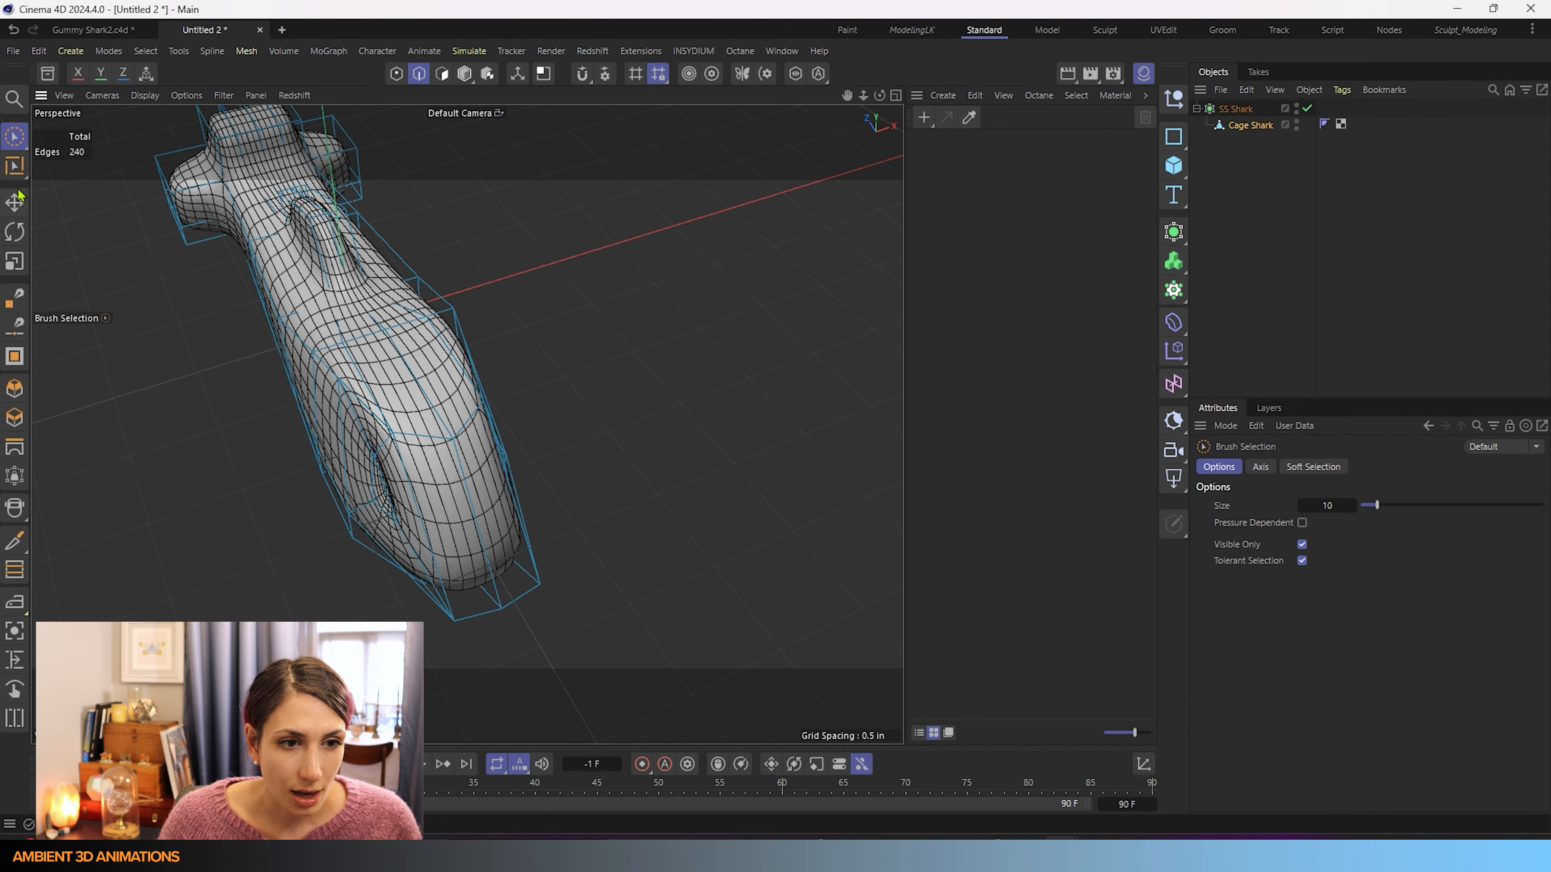
left_click(398, 77)
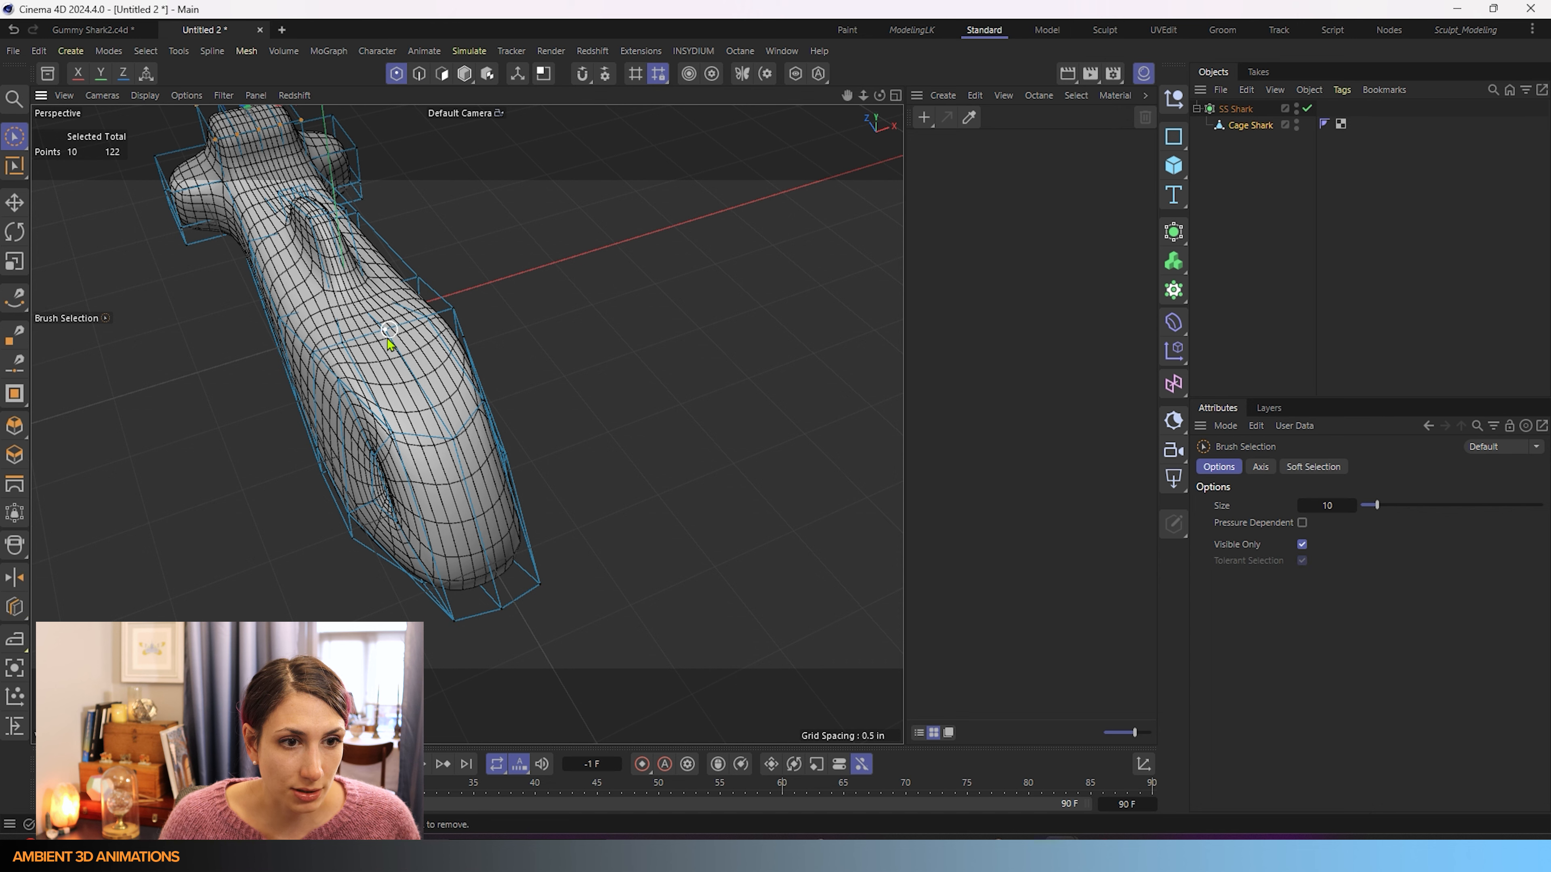
left_click(340, 377)
left_click_drag(384, 375, 457, 367, "alt")
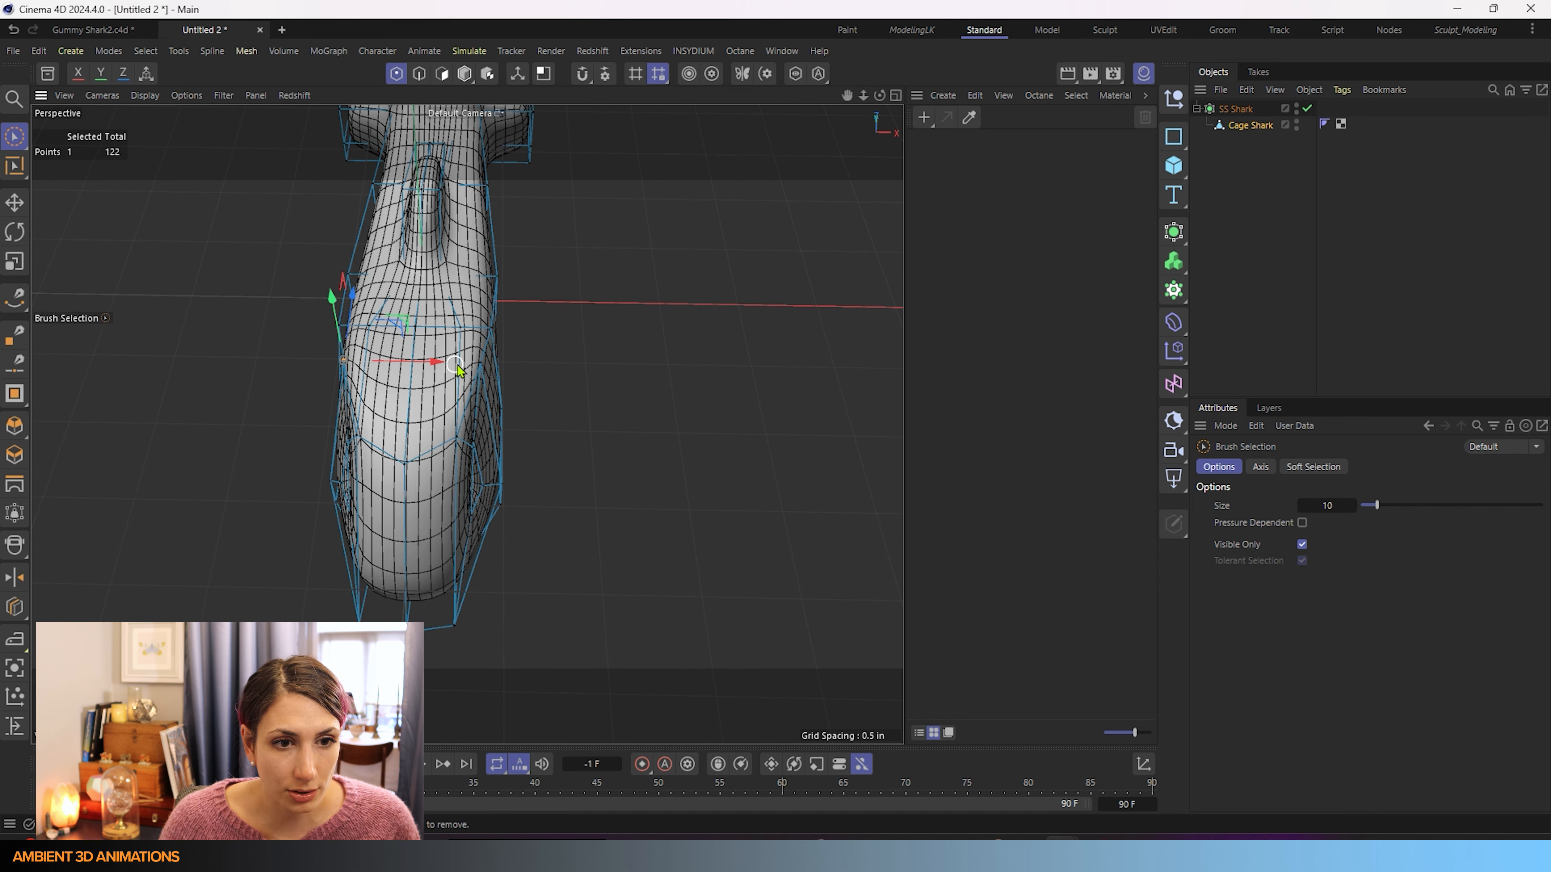
left_click(484, 361, "shift")
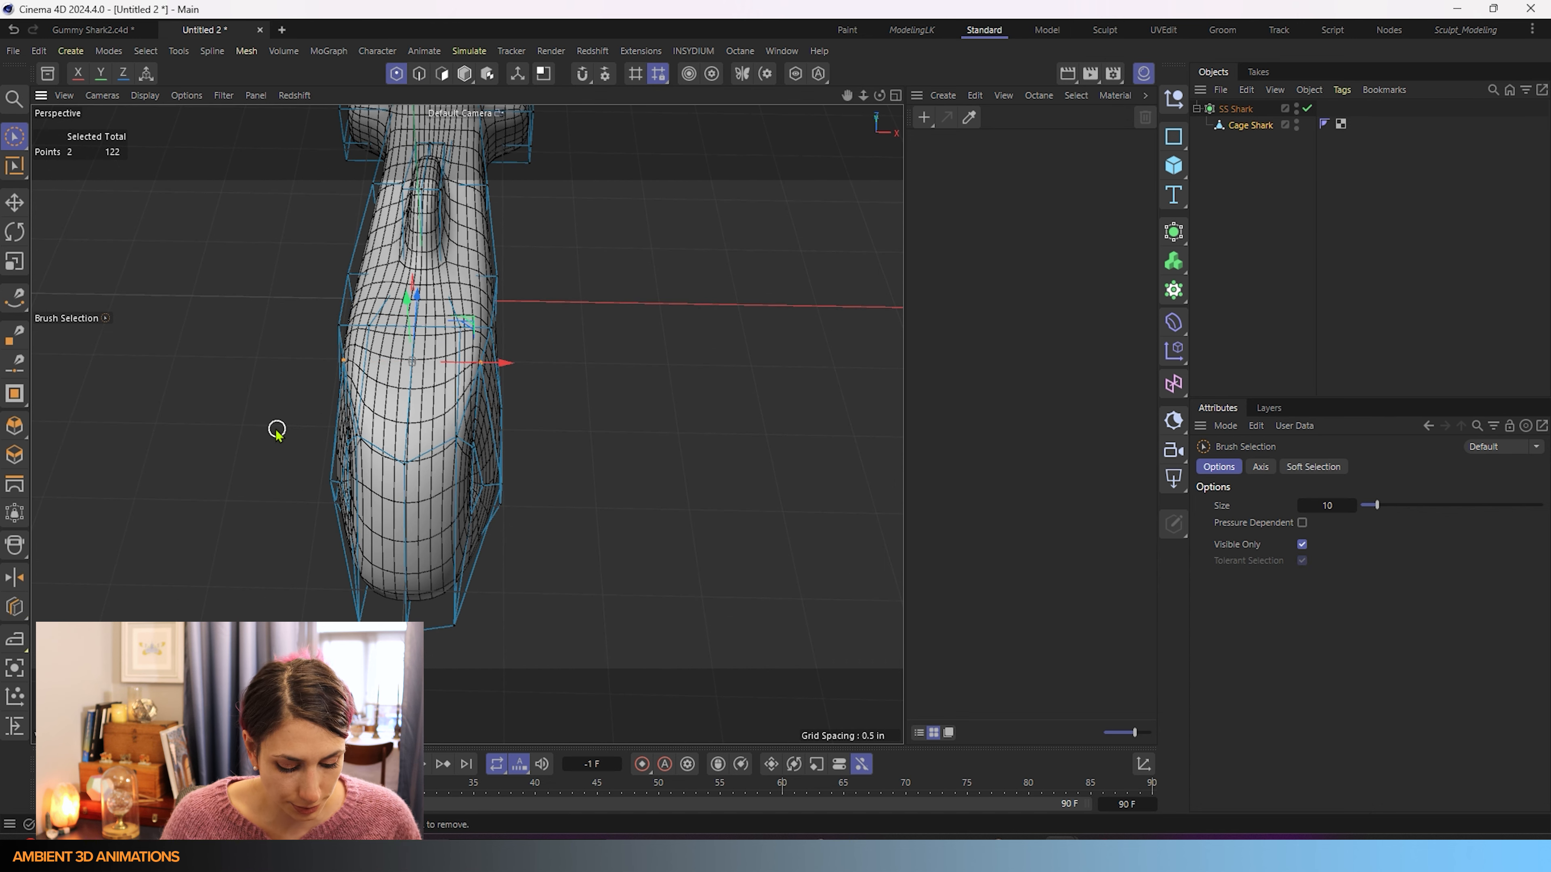
key("t")
mouse_move(506, 362)
left_mouse_down()
mouse_move(491, 353)
mouse_move(500, 371)
left_mouse_up()
Select the next pair of top head points, between the eyes, and scale them along X to reshape the brow.
left_click(456, 439)
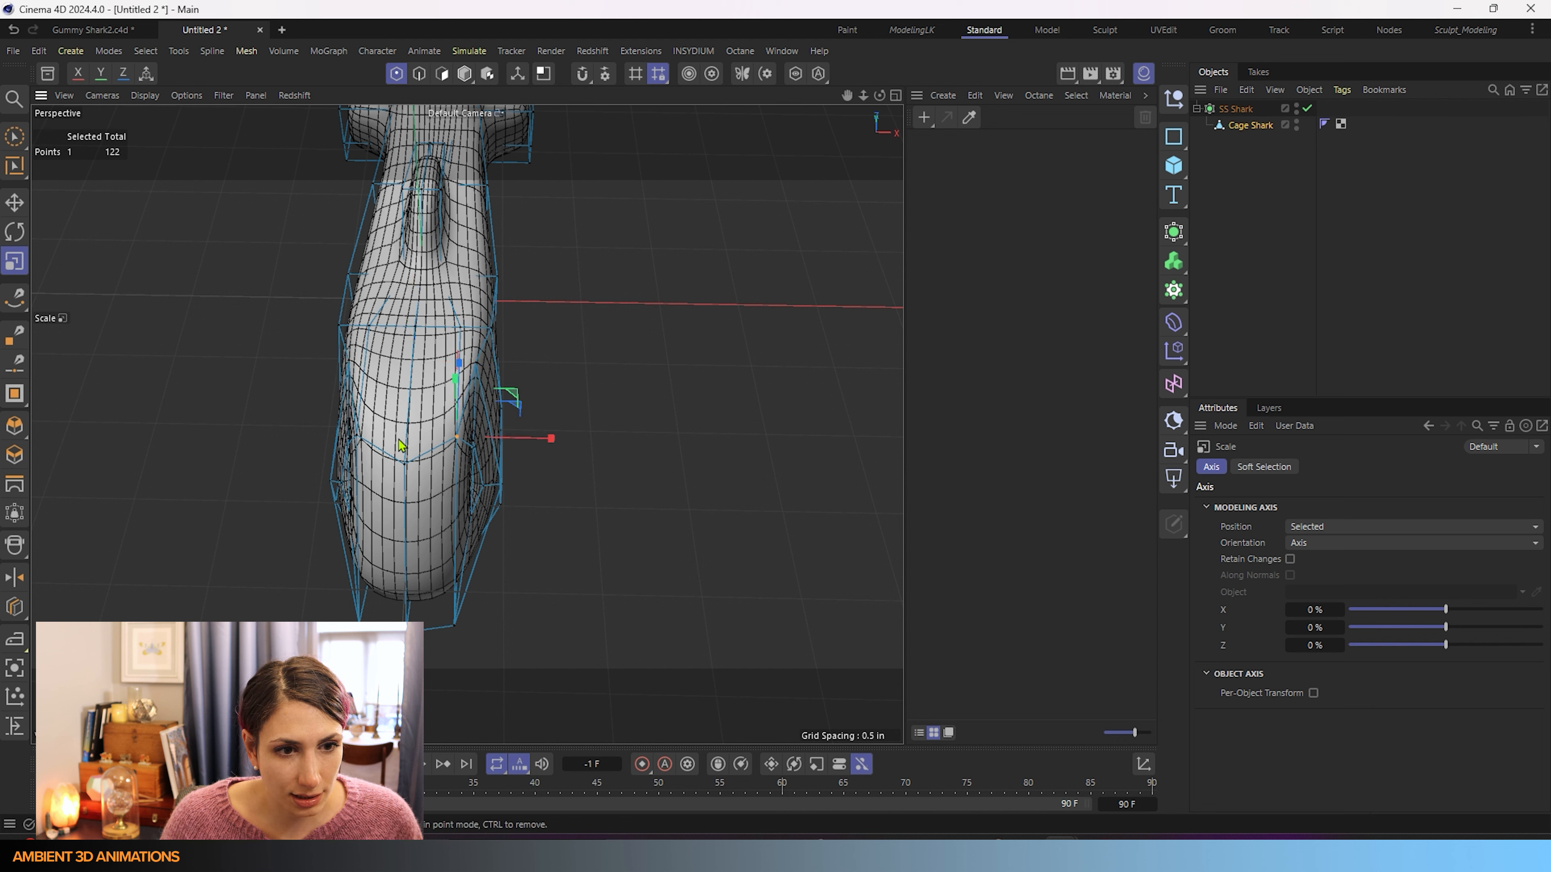
left_click(358, 438, "shift")
left_click_drag(502, 439, 637, 380)
left_click_drag(370, 472, 393, 431, "alt")
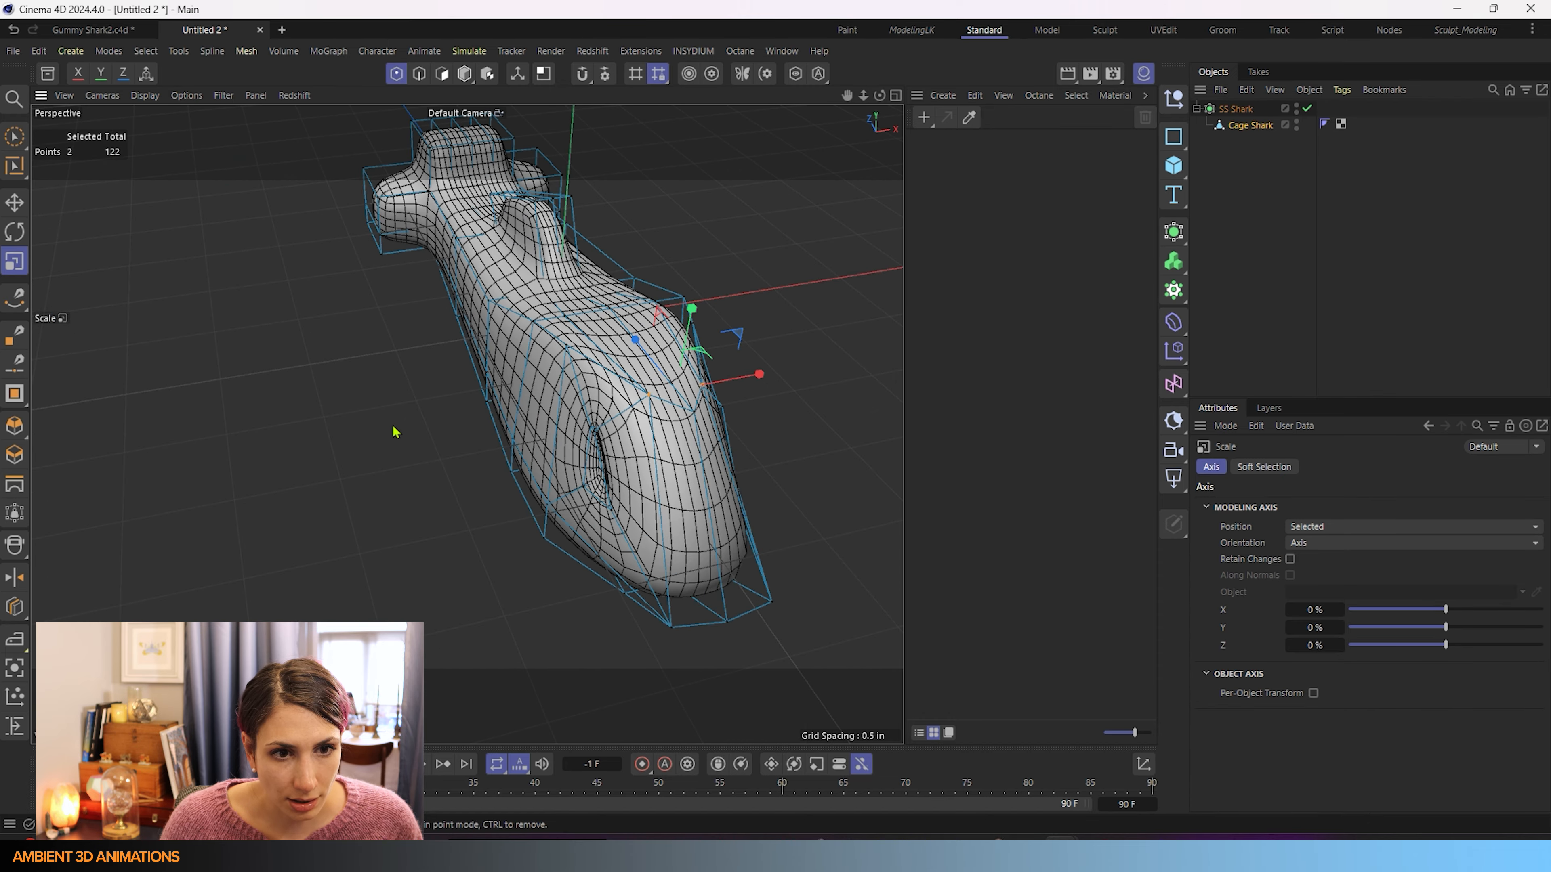
Reselect the two upper points behind the eyes and lower them along Y to round off the top of the head.
left_click(571, 350)
left_click_drag(691, 430, 593, 417, "alt")
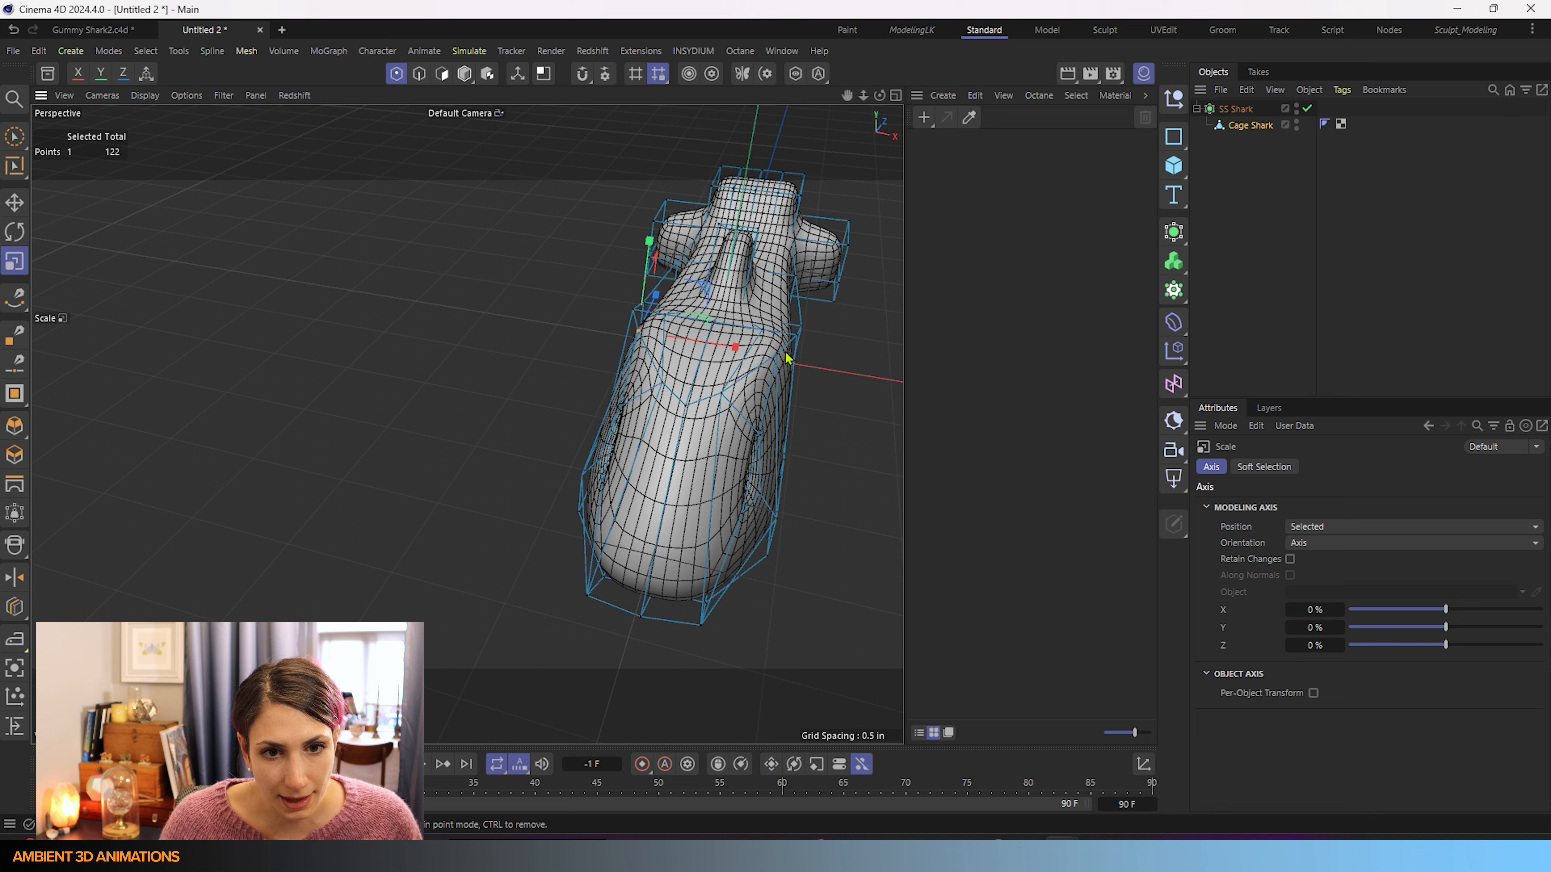
left_click(734, 298, "shift")
key("e")
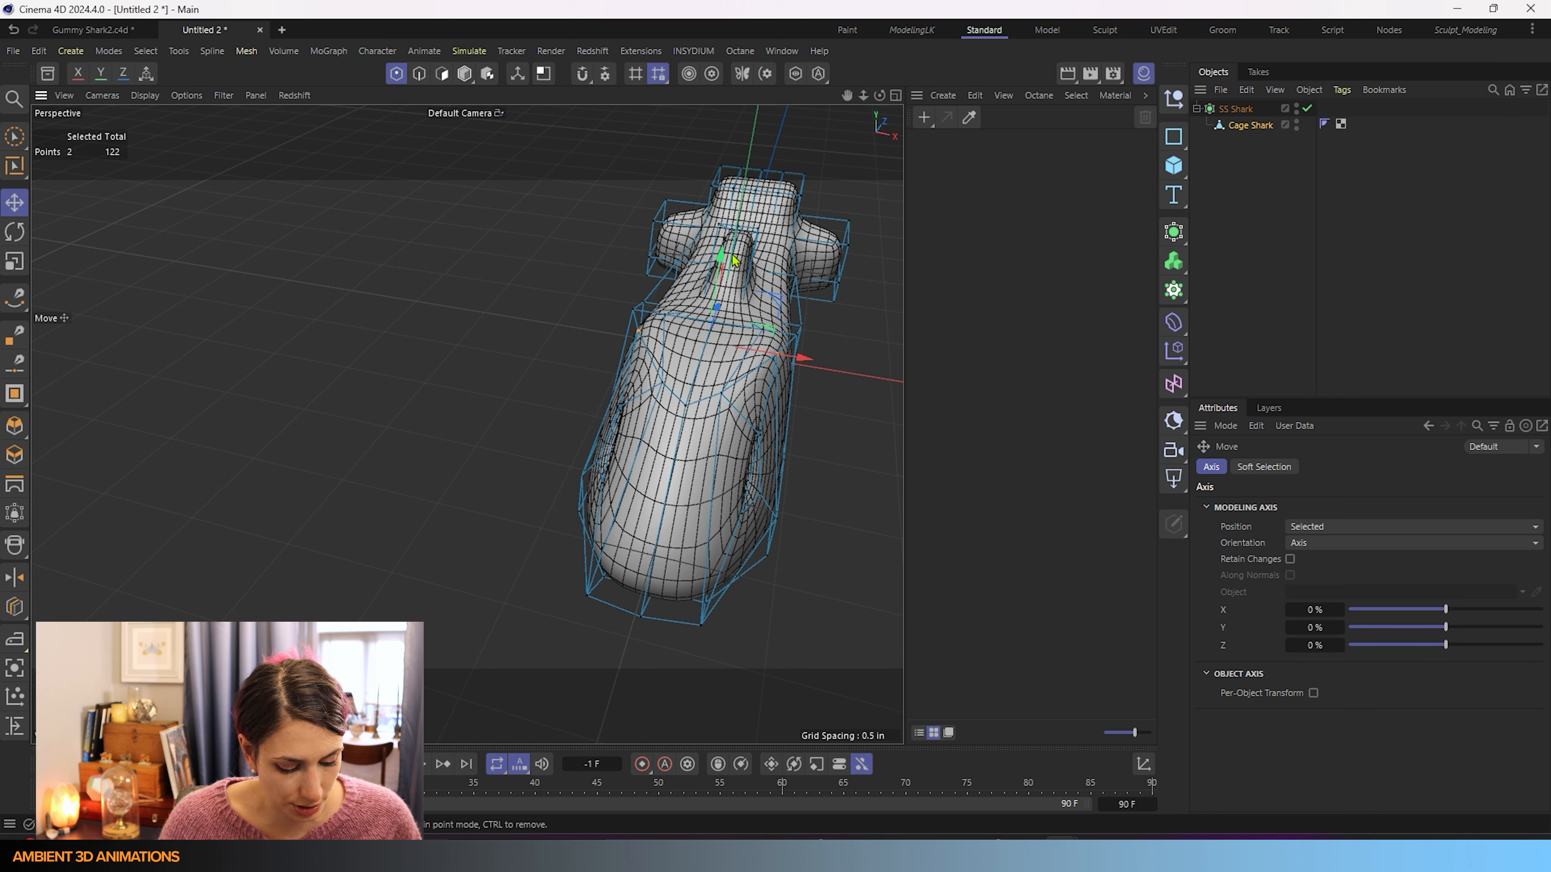
left_click_drag(729, 264, 751, 306)
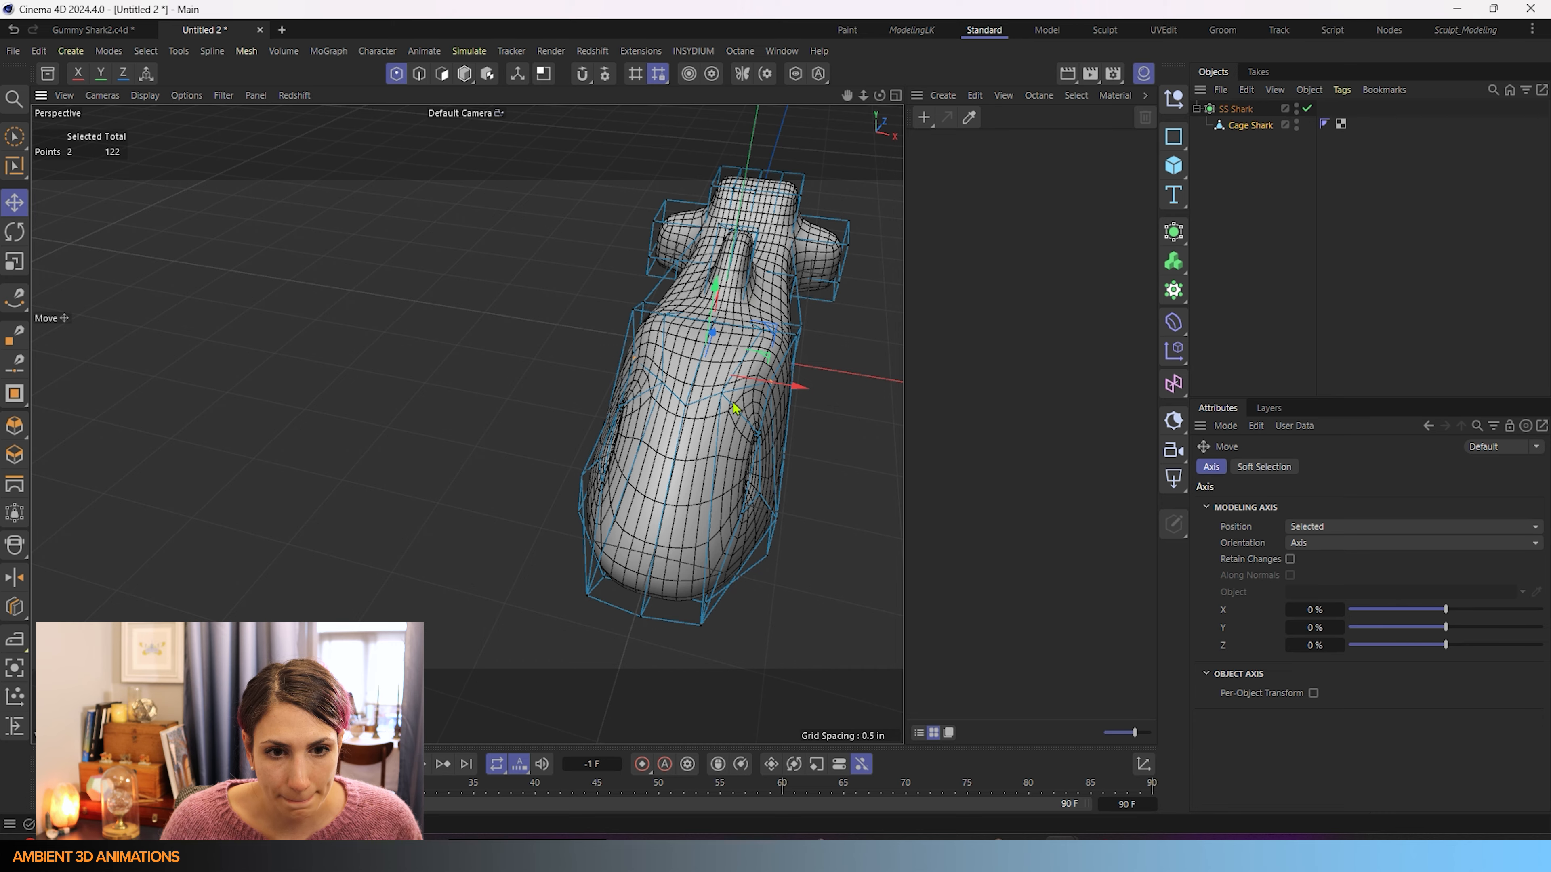
left_click_drag(721, 426, 899, 369, "alt")
right_click_drag(737, 450, 675, 505, "alt")
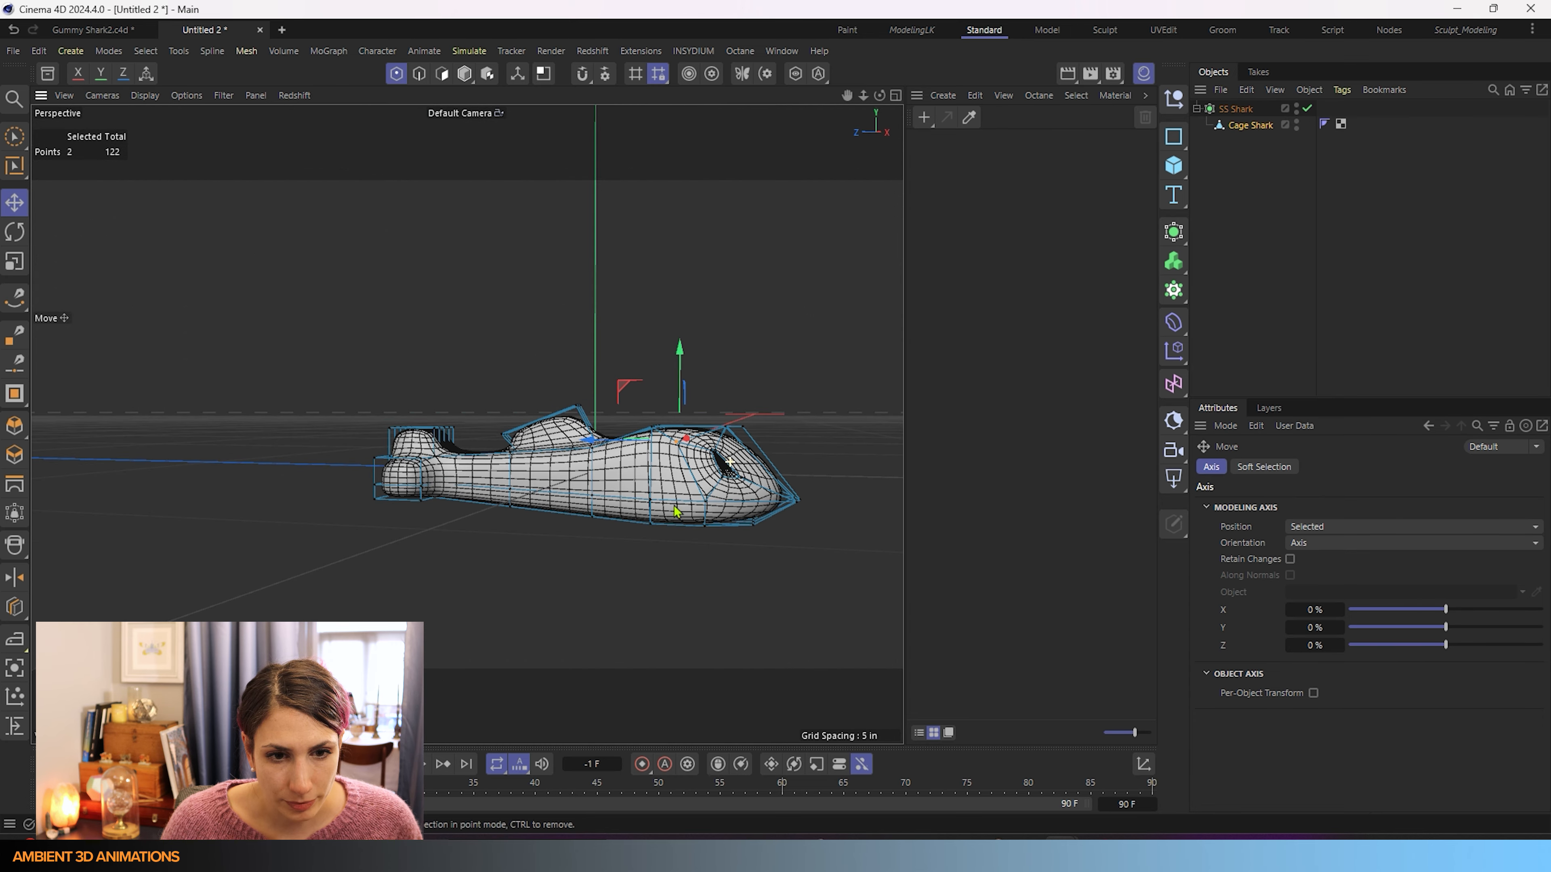
middle_click_drag(599, 532, 612, 480, "alt")
left_click_drag(613, 484, 649, 500, "alt")
scroll(539, 356, "up", 3)
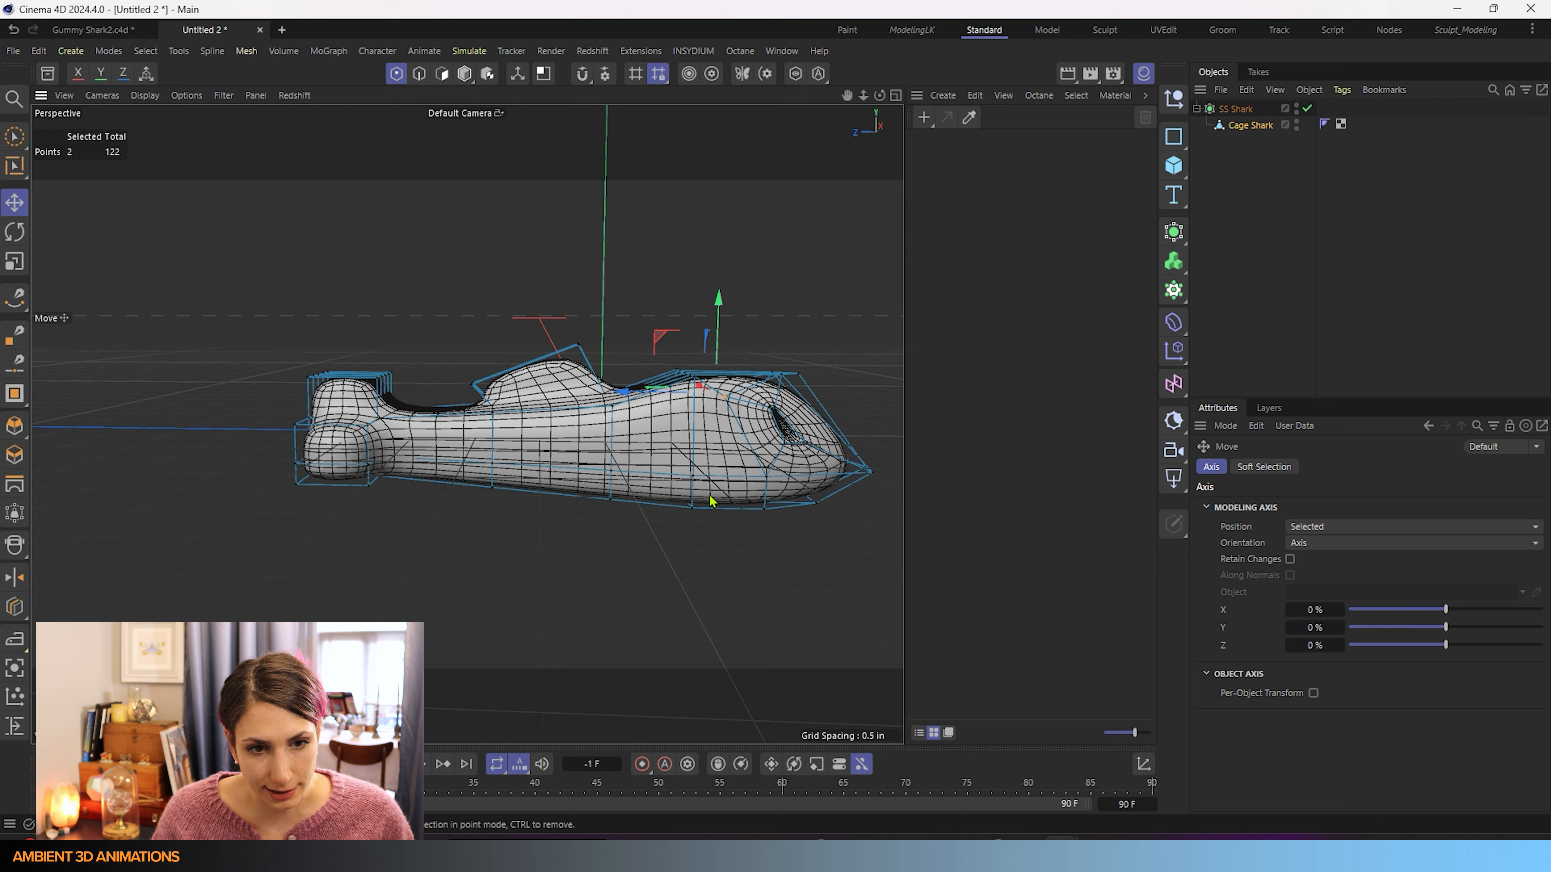
left_click(15, 136)
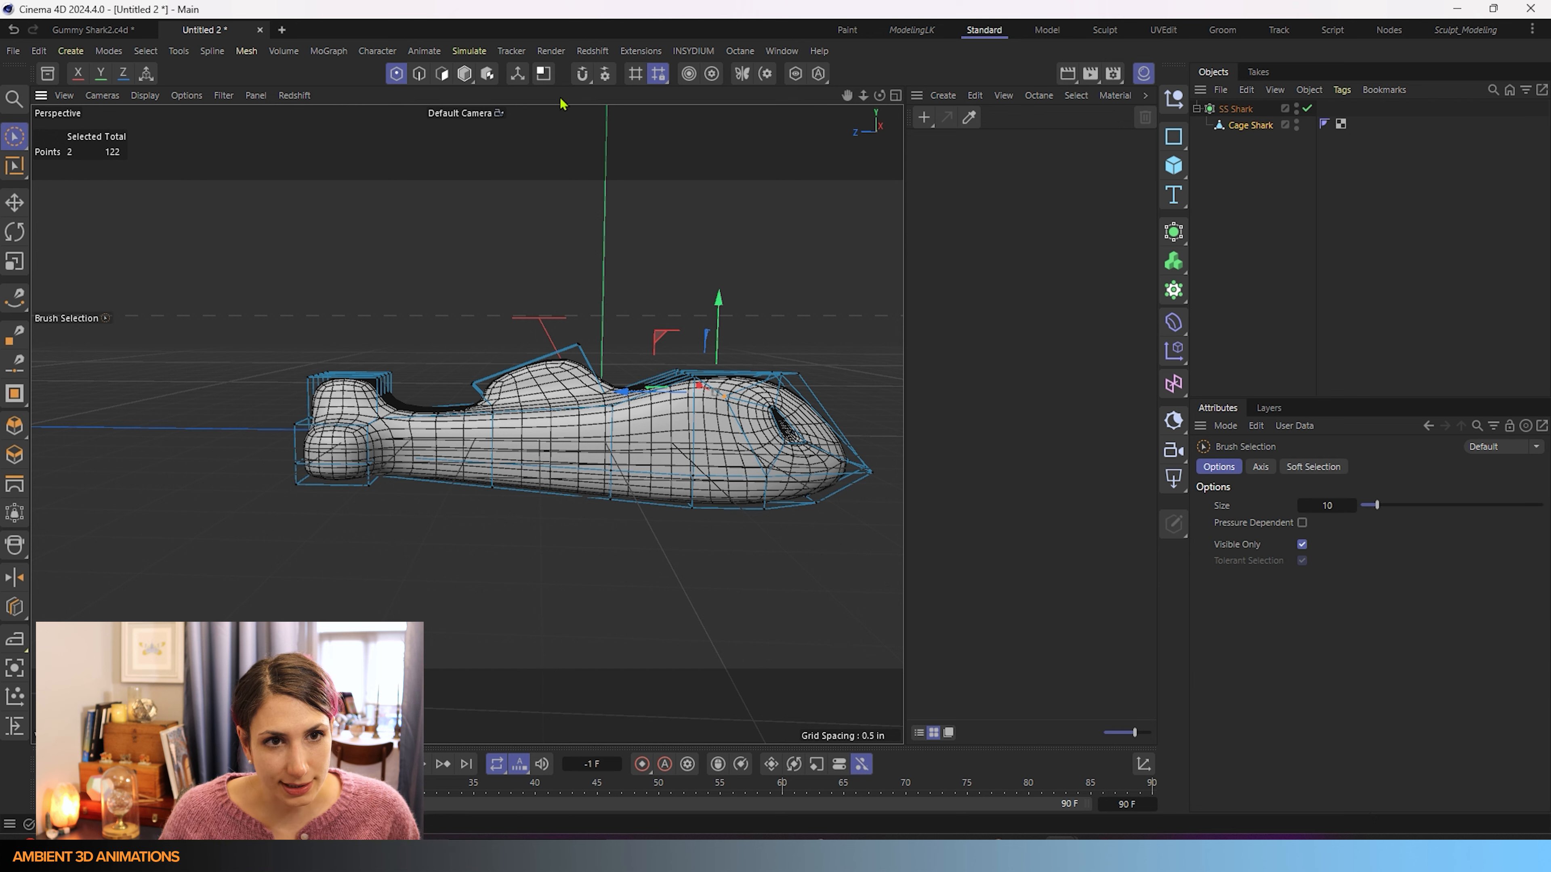
left_click(443, 74)
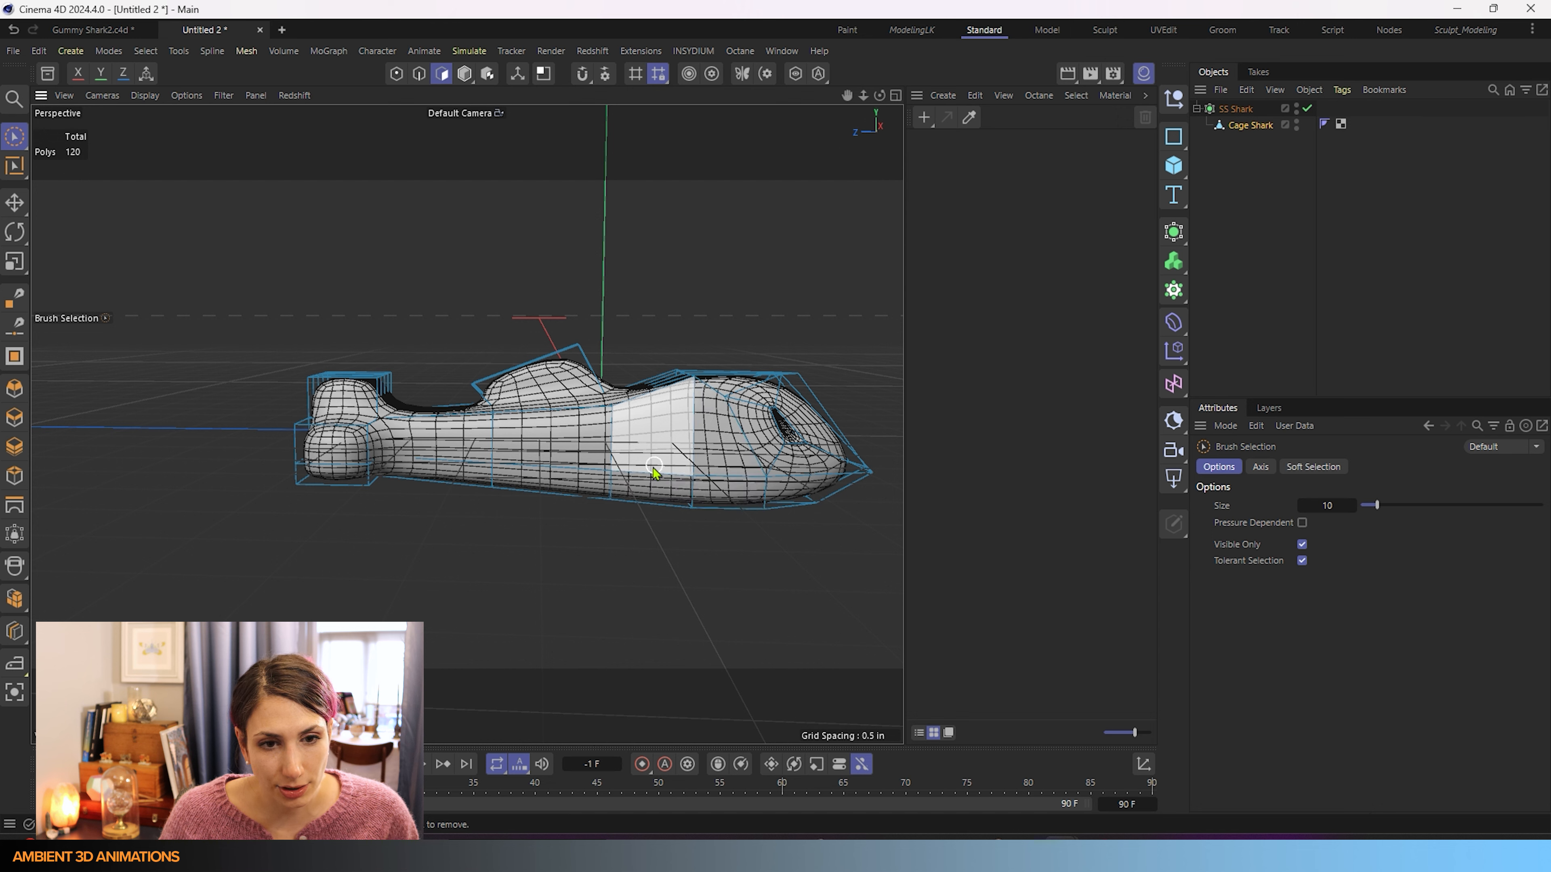
left_click_drag(786, 585, 661, 558, "alt")
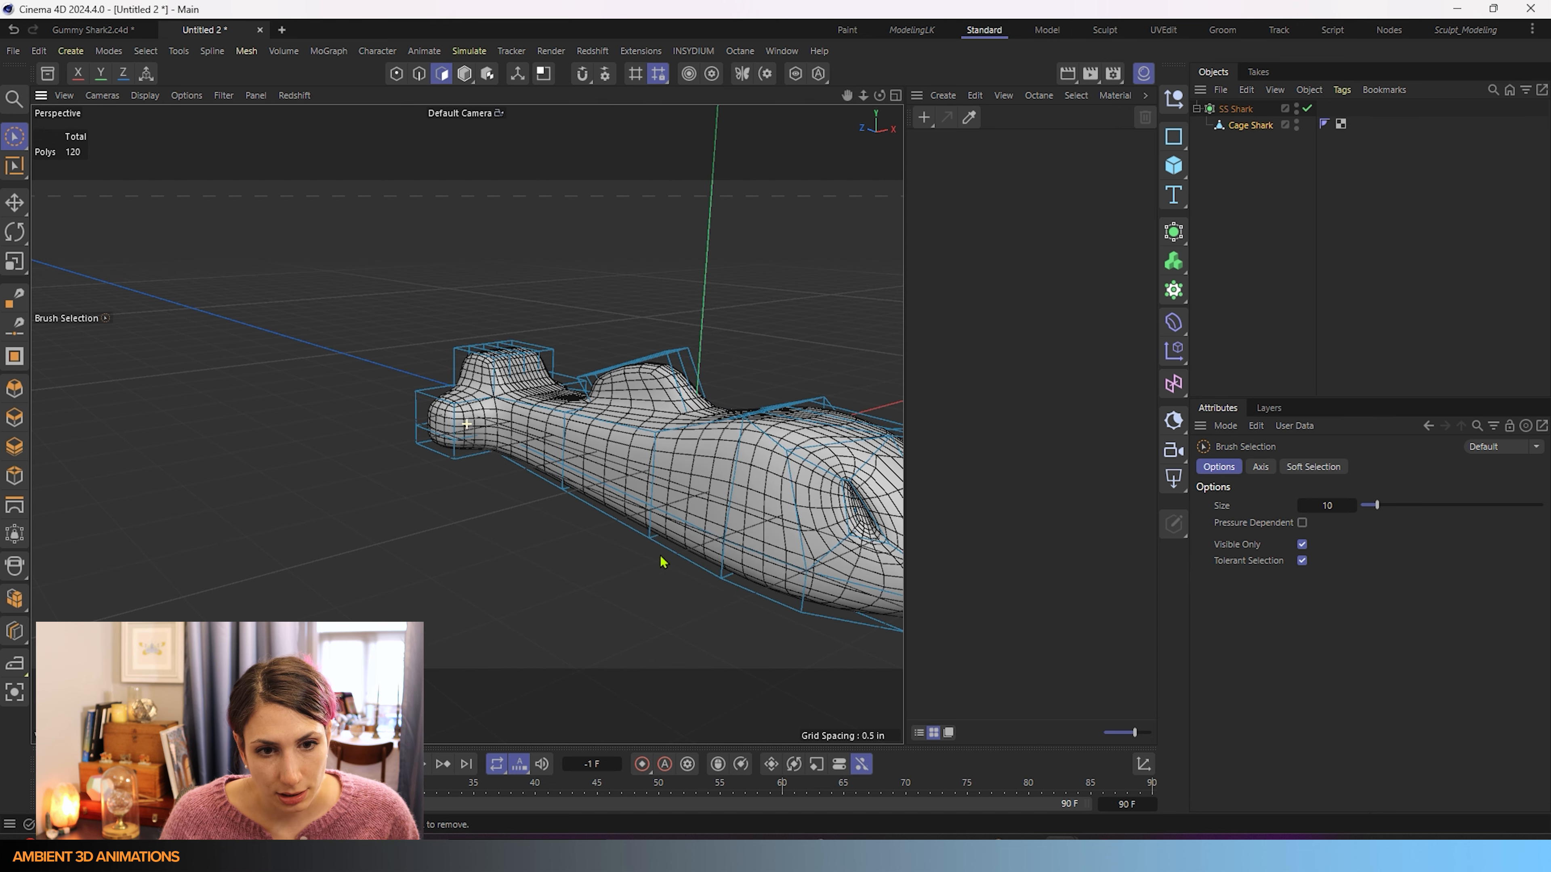
left_click_drag(763, 549, 662, 501)
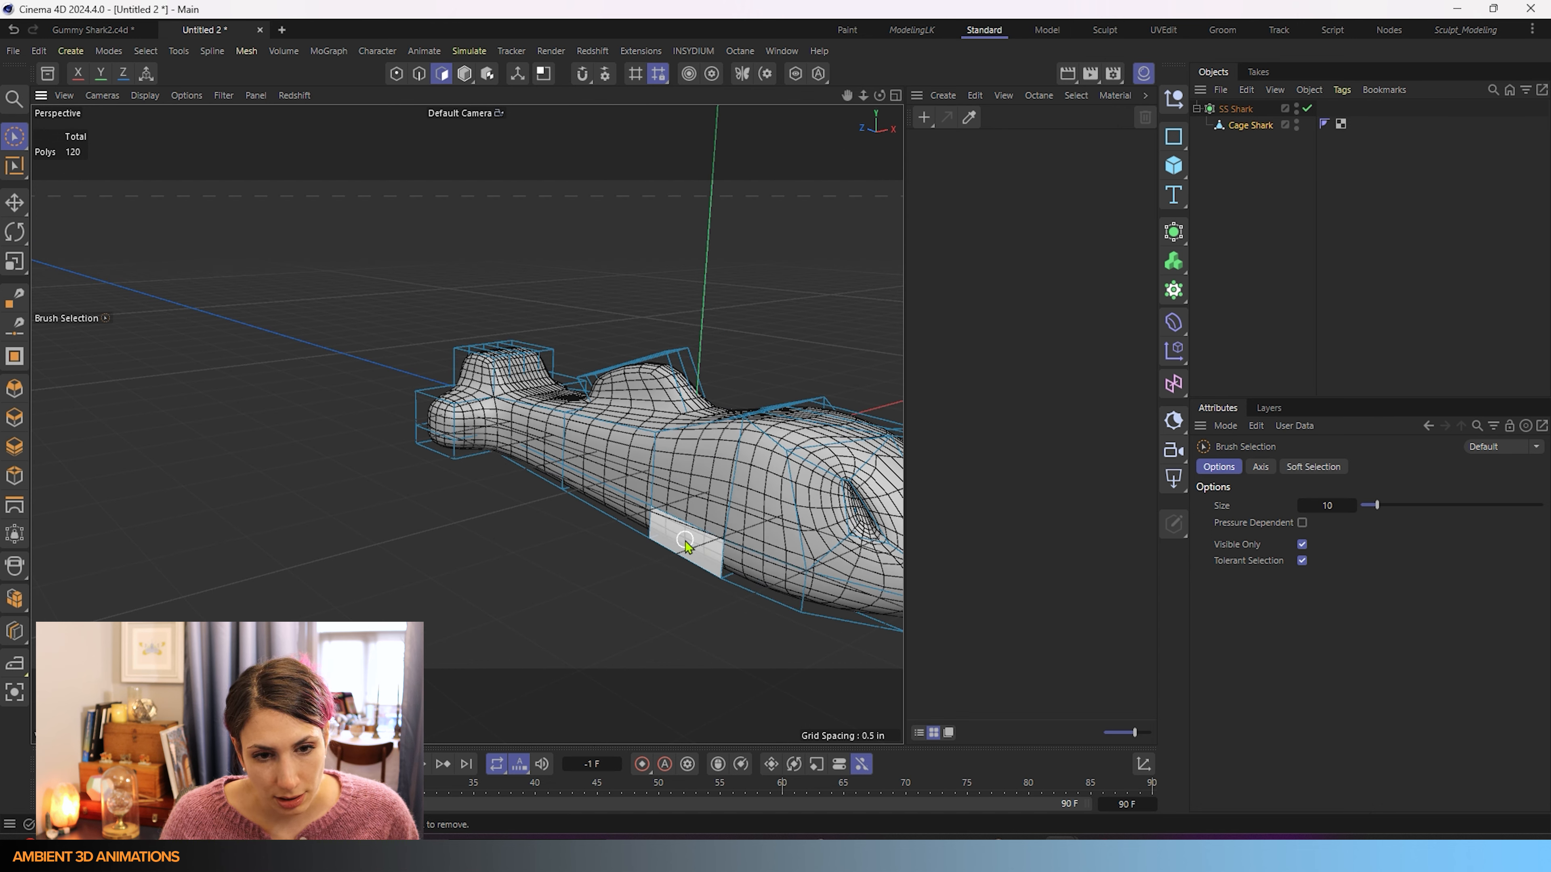
left_click(691, 528)
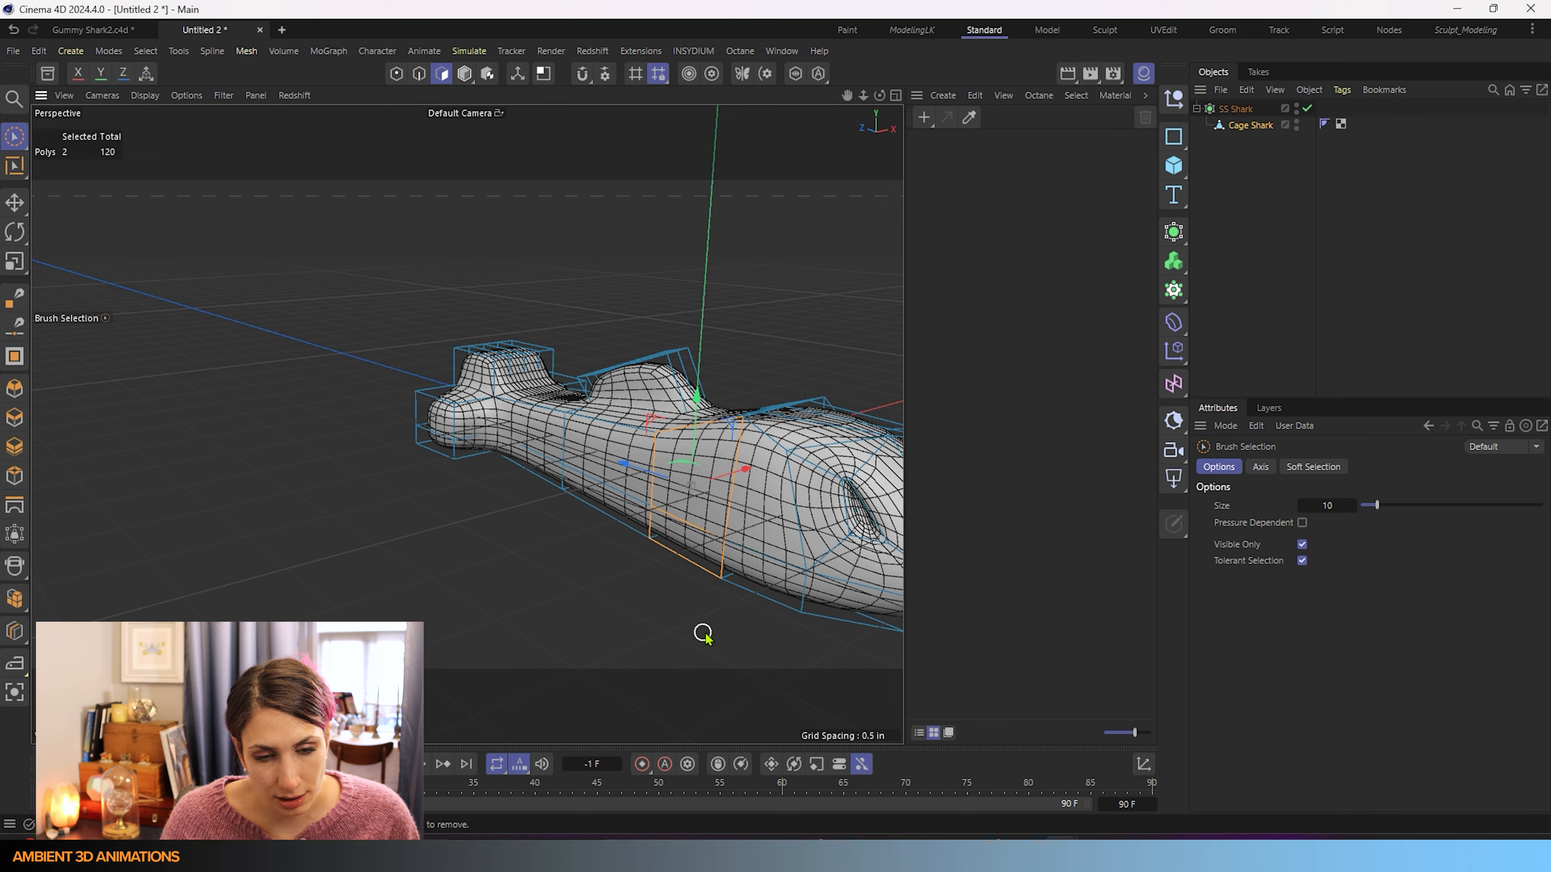
left_click_drag(702, 634, 462, 559, "alt")
middle_click_drag(462, 559, 371, 537, "alt")
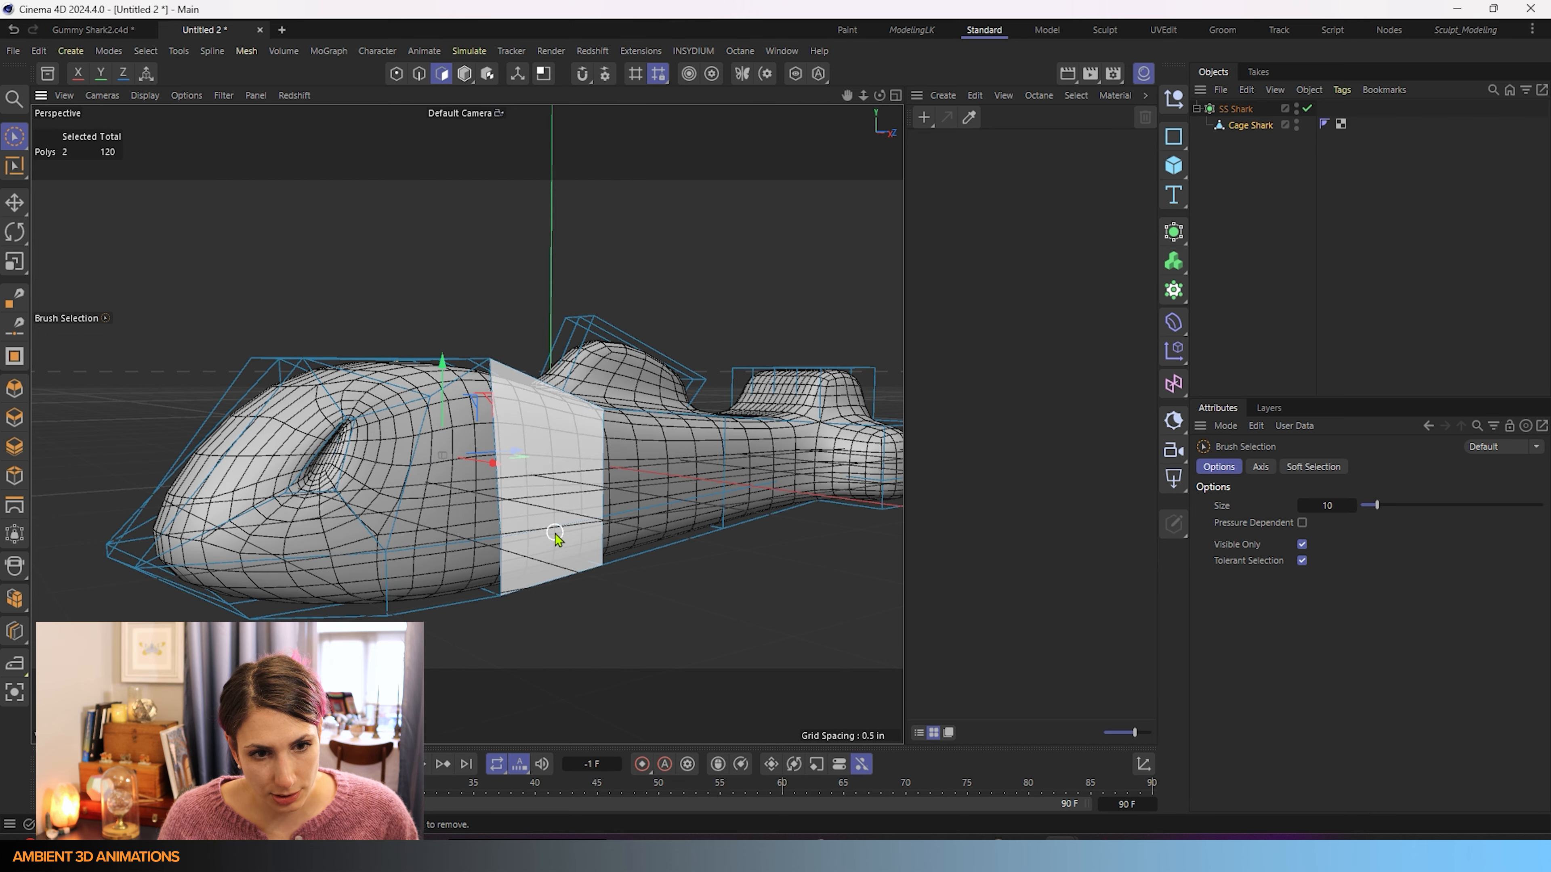
left_click_drag(552, 523, 591, 558, "shift")
right_click(831, 671)
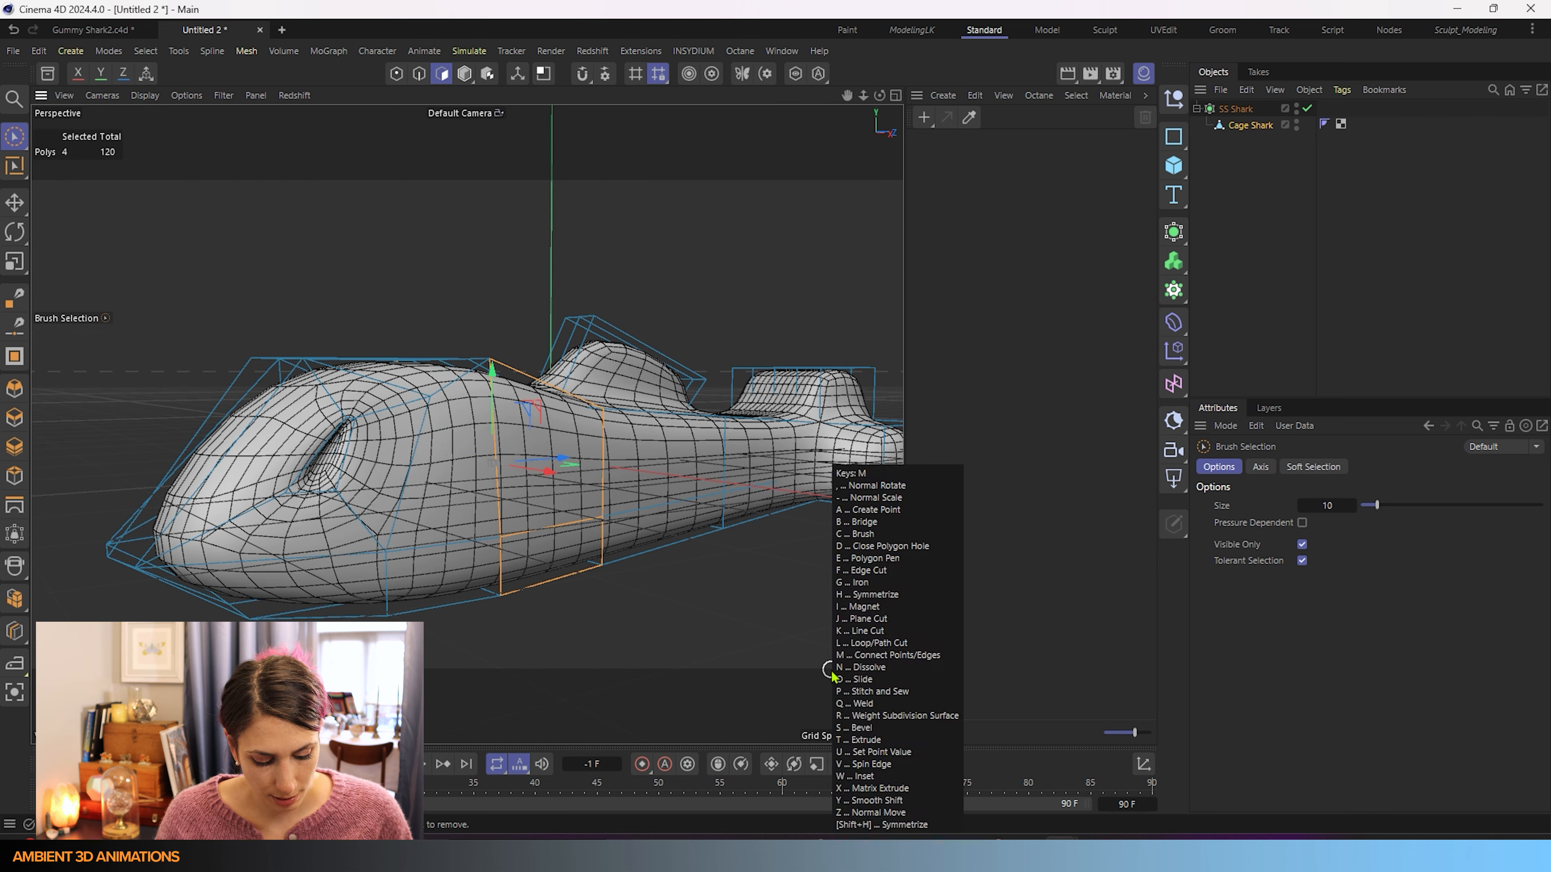
left_click(841, 669)
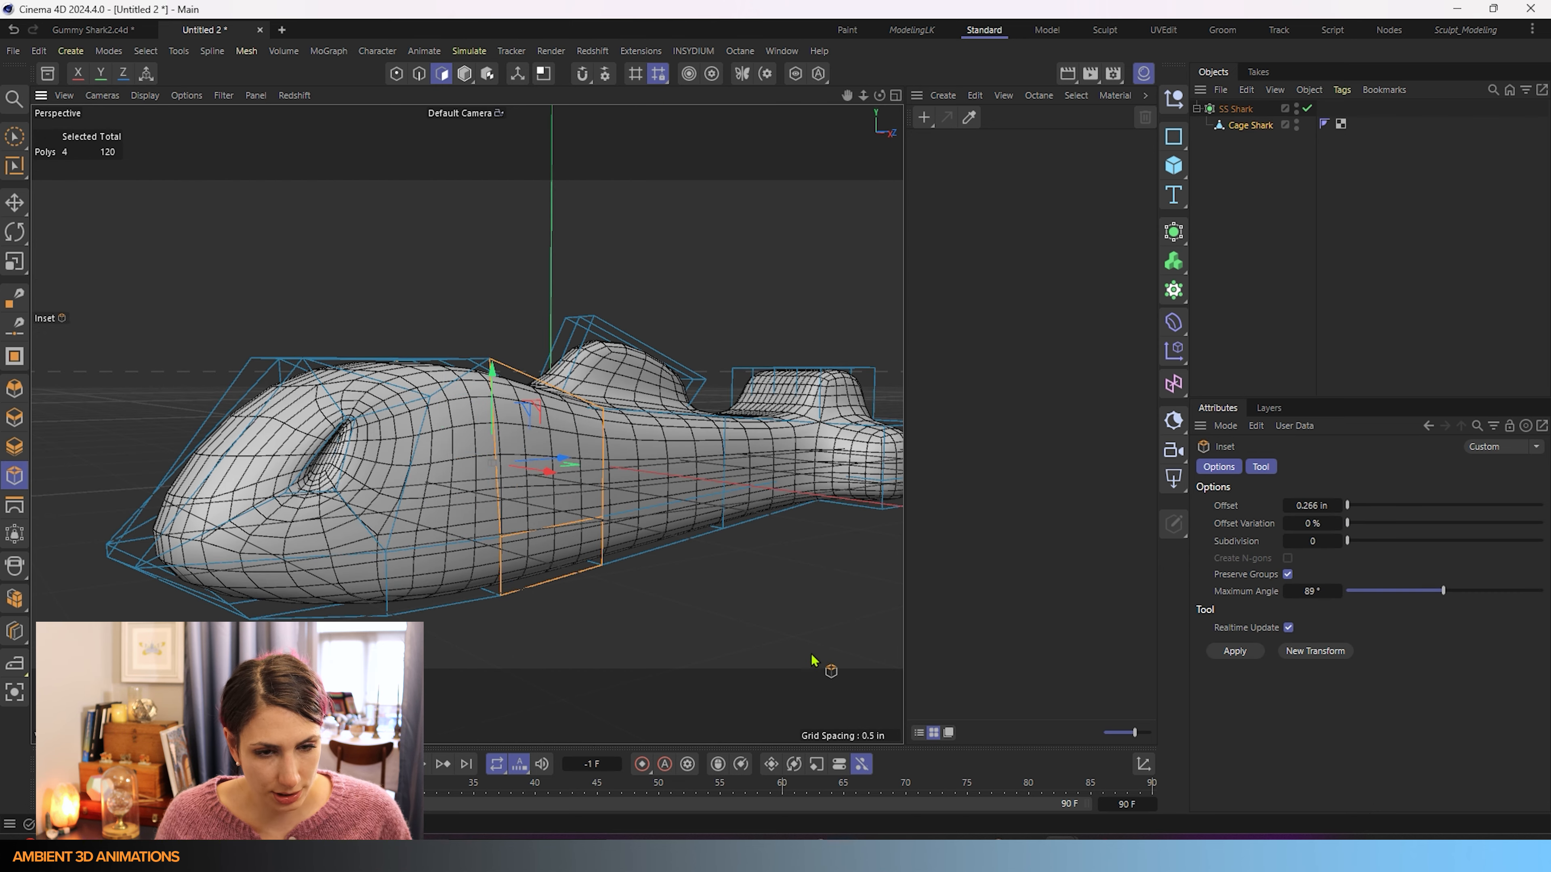
left_click(727, 609)
left_click_drag(597, 568, 556, 594, "alt")
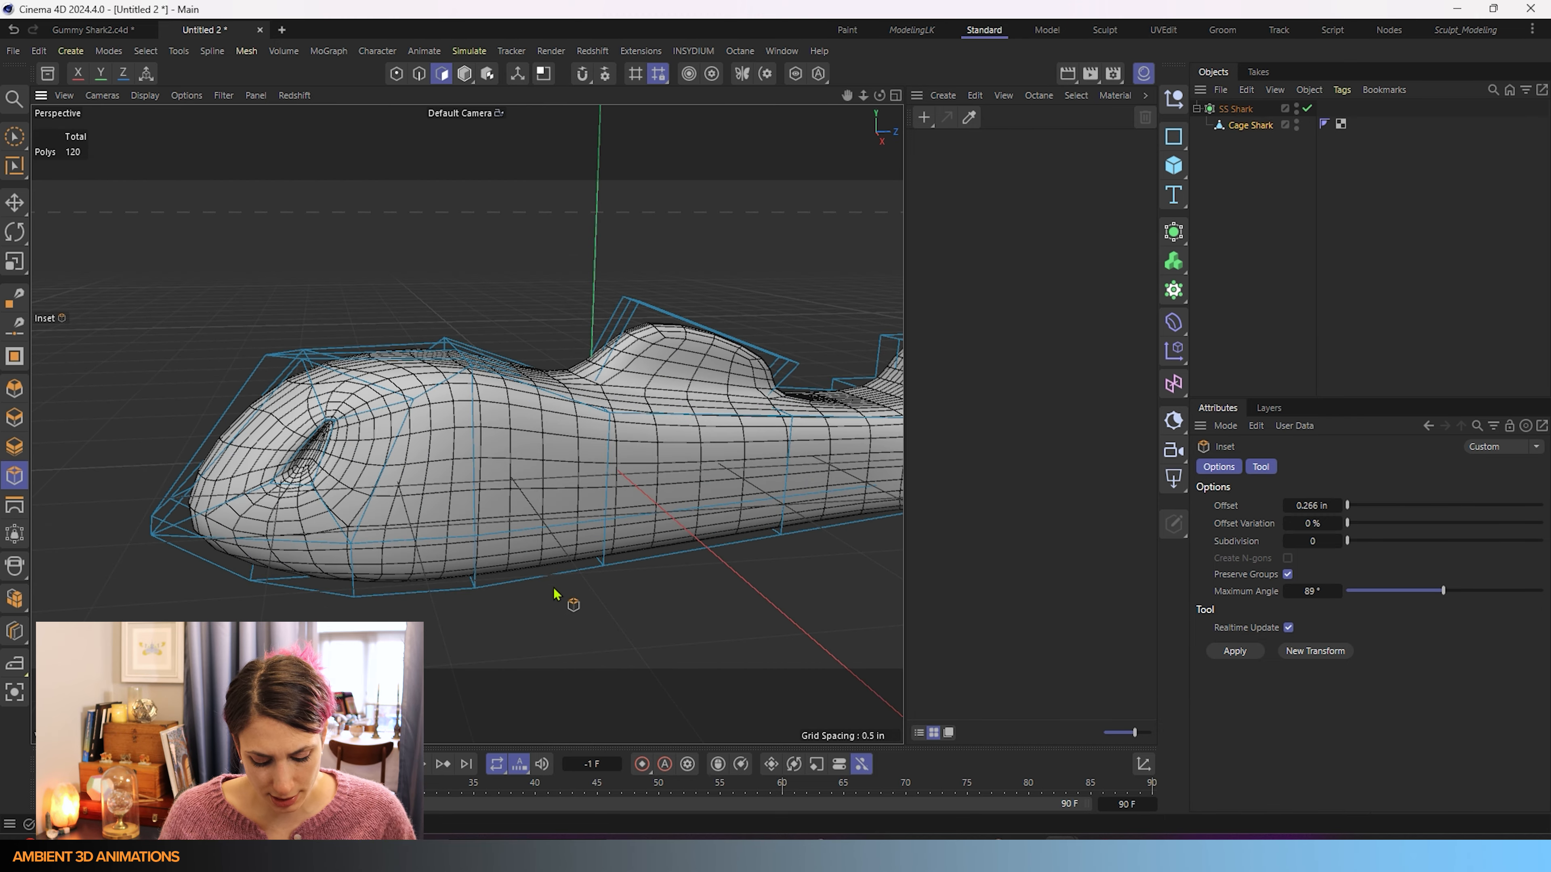
right_click(554, 595)
left_click(601, 594)
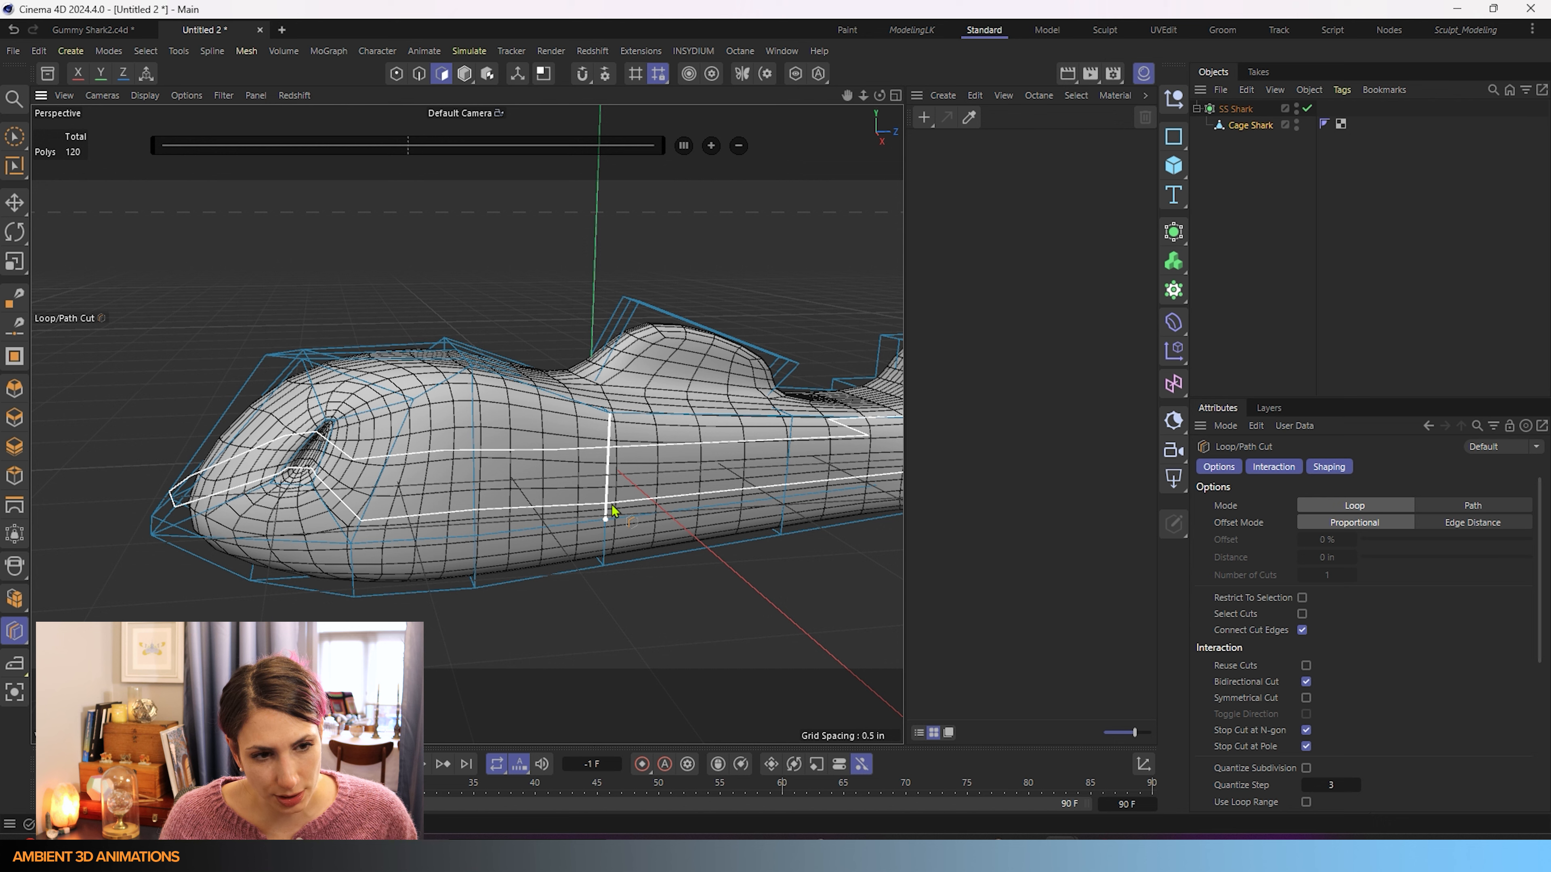
In the Right view, make a lengthwise Line Cut through the whole shark cage from tail to snout with Visible Only disabled.
middle_click(654, 620)
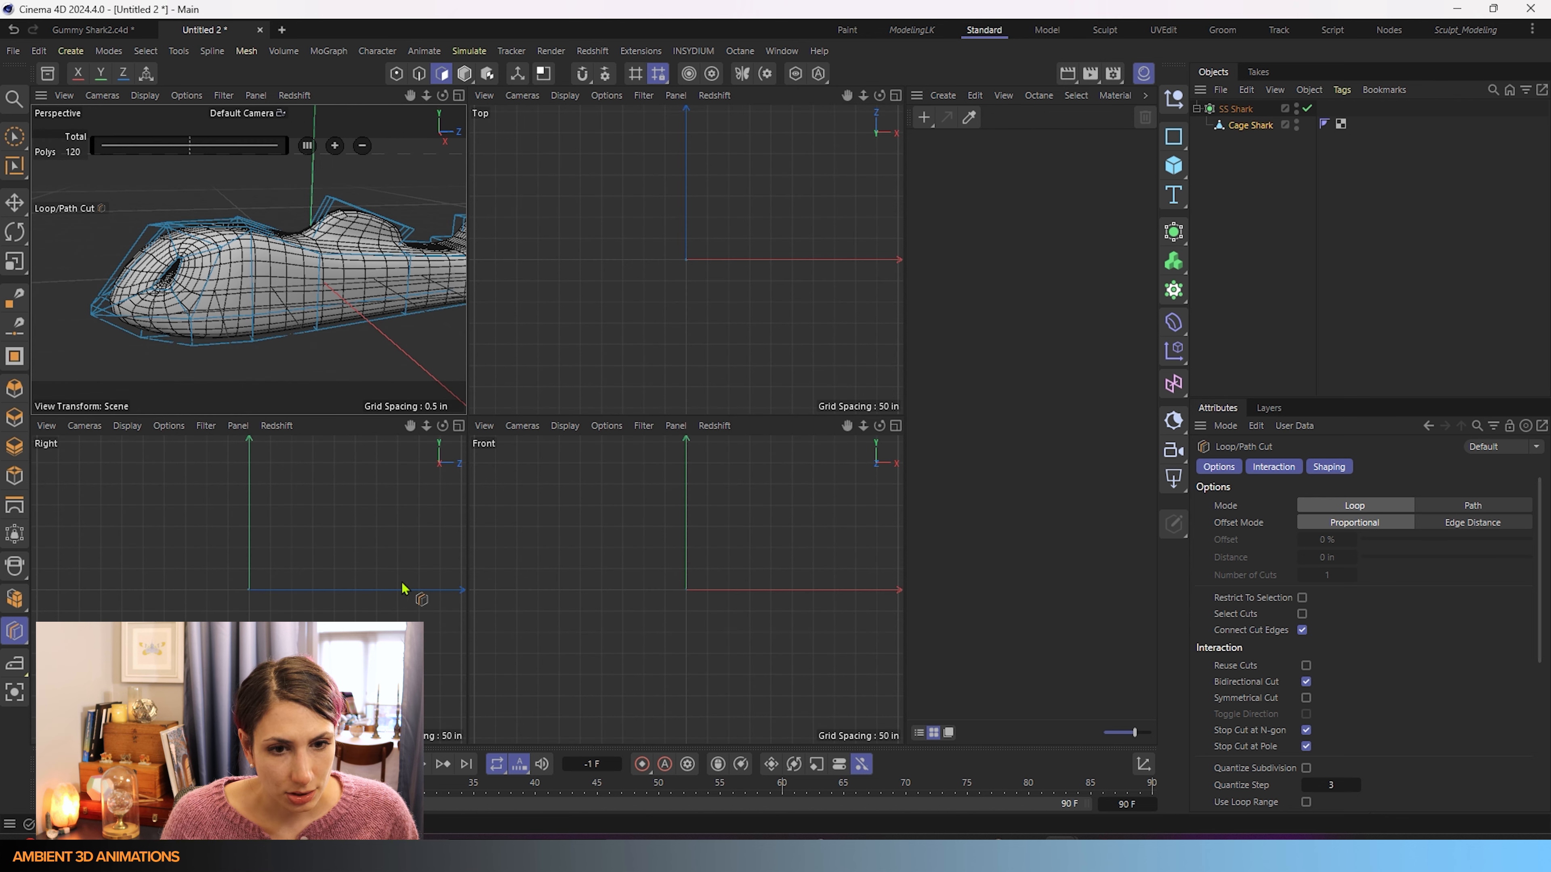
scroll(246, 568, "up", 5)
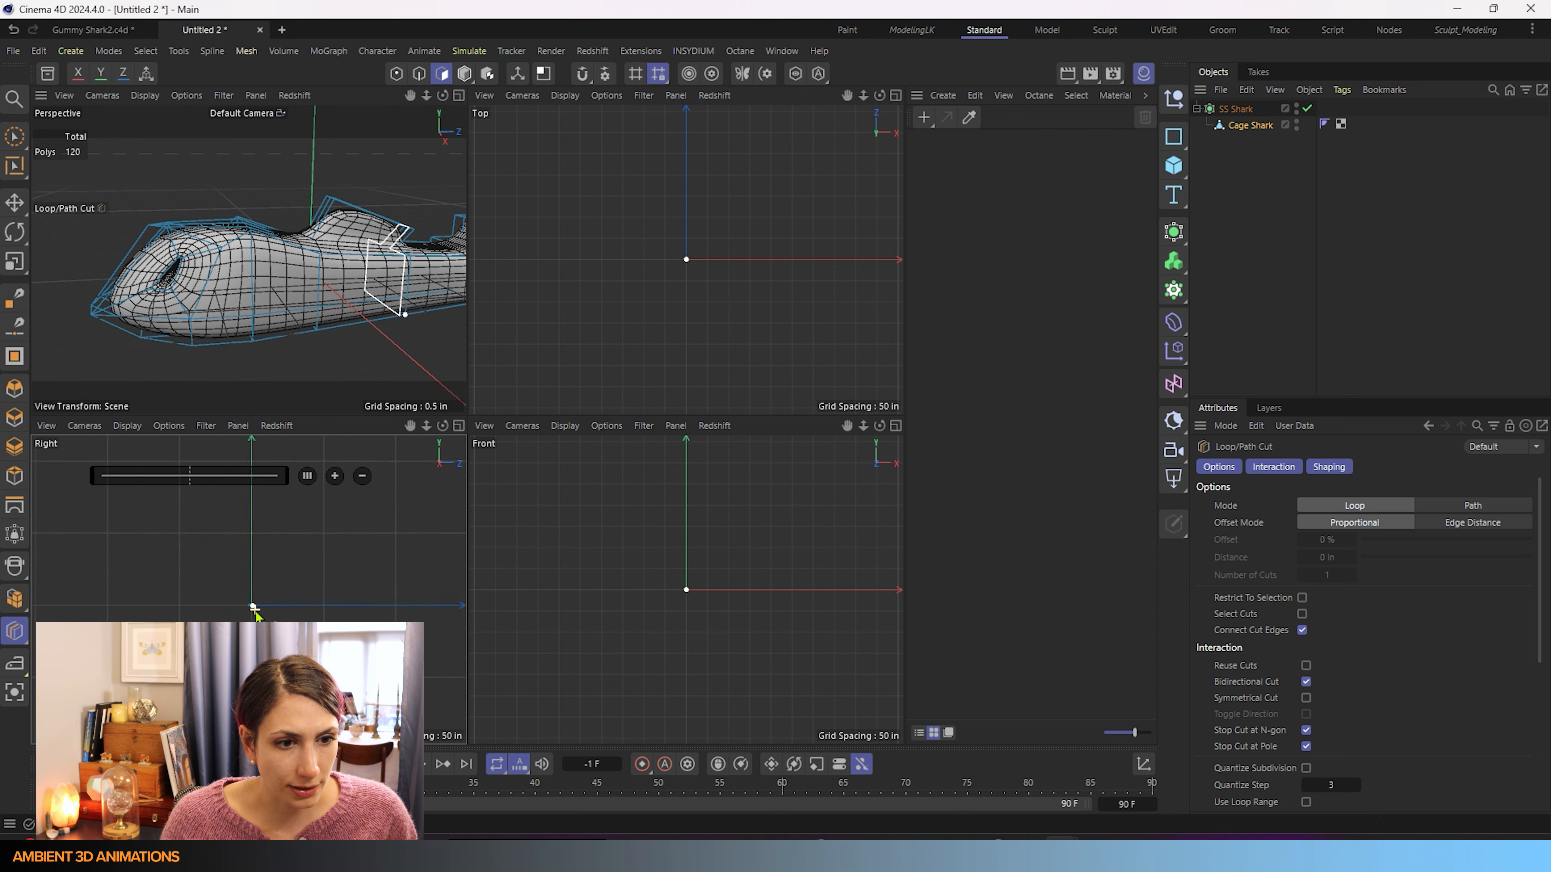
scroll(239, 620, "up", 8)
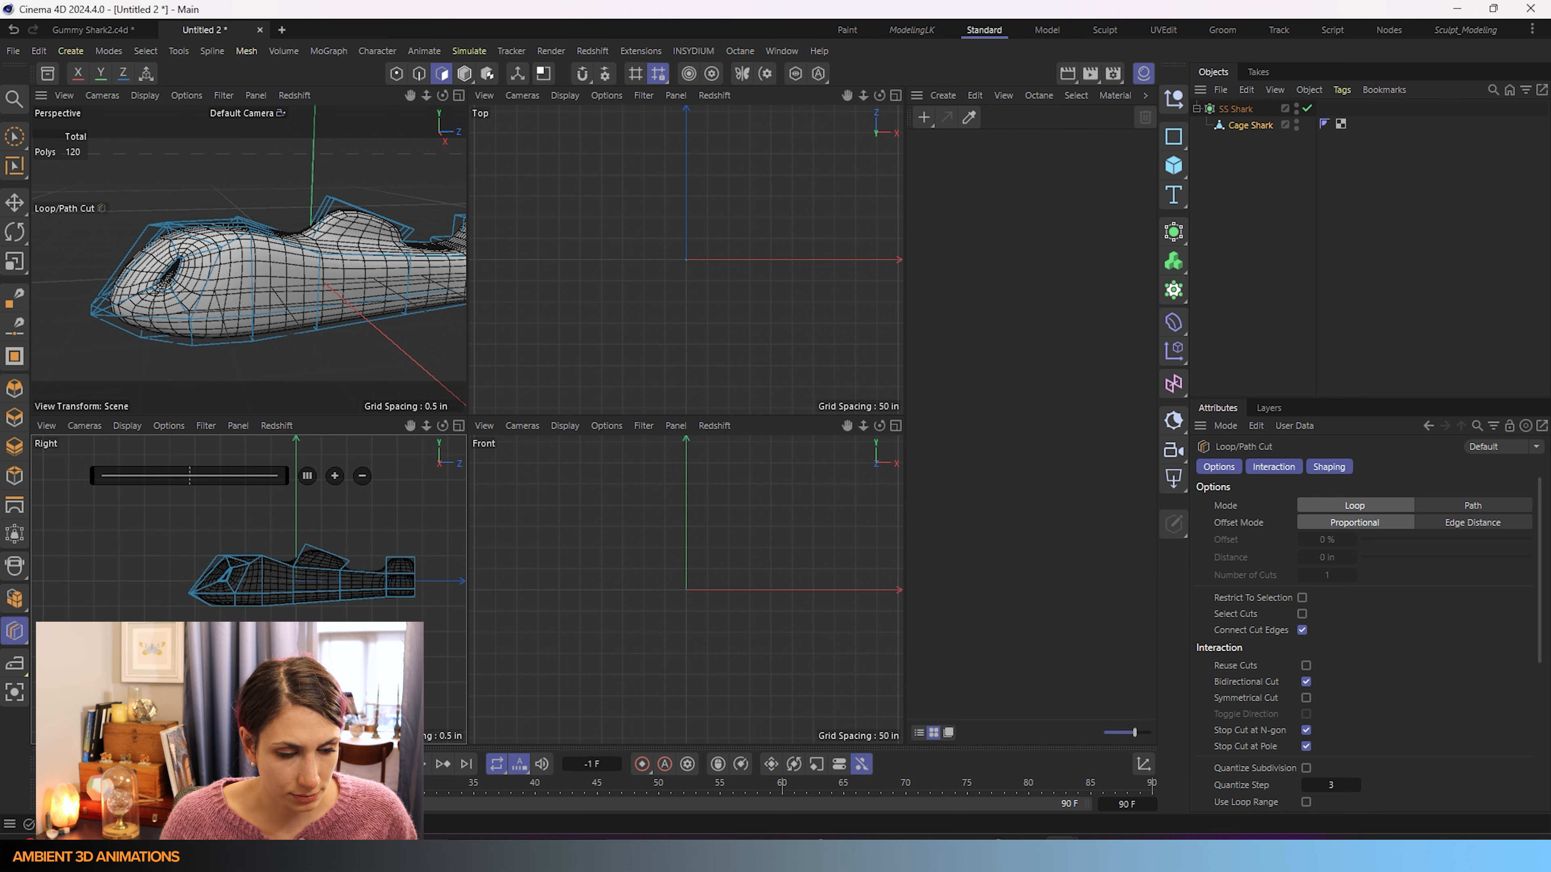
middle_click(262, 605)
scroll(556, 466, "up", 3)
middle_click_drag(732, 526, 602, 522, "alt")
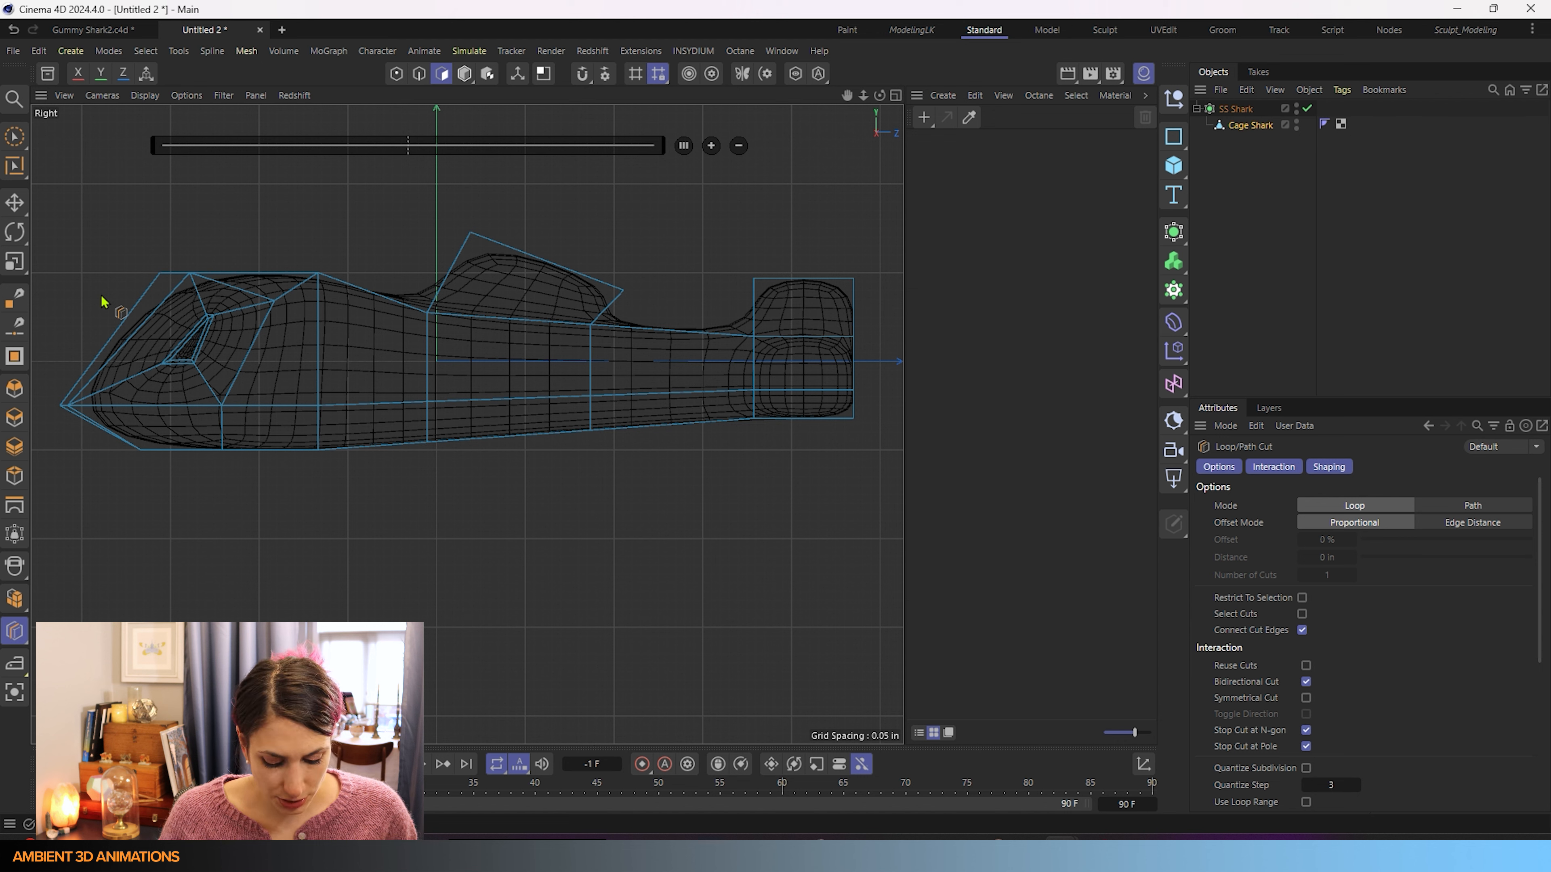
key("m")
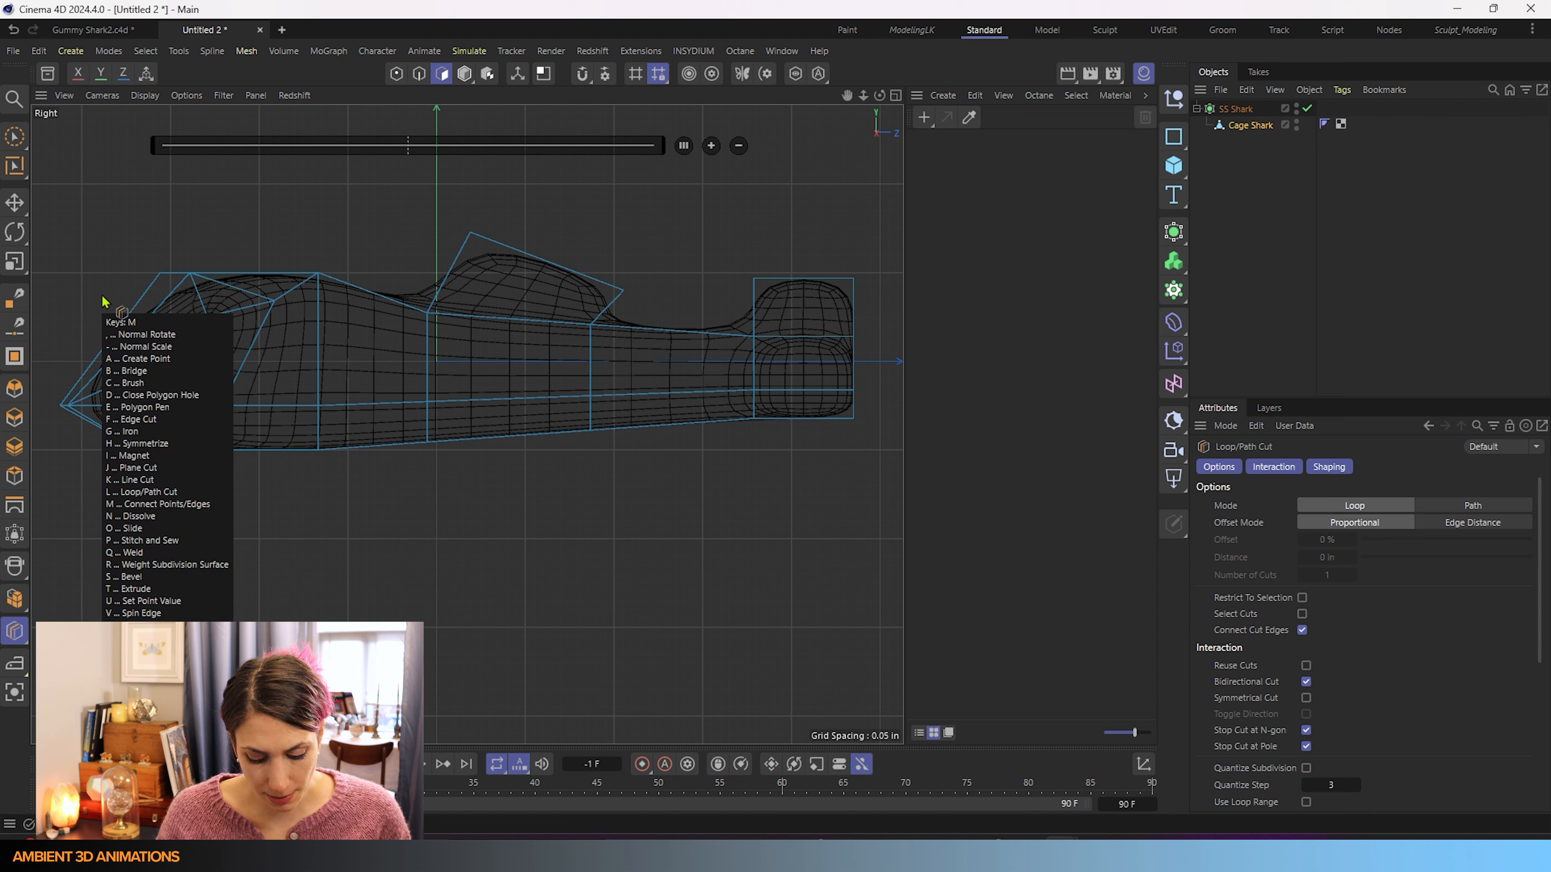
key("k")
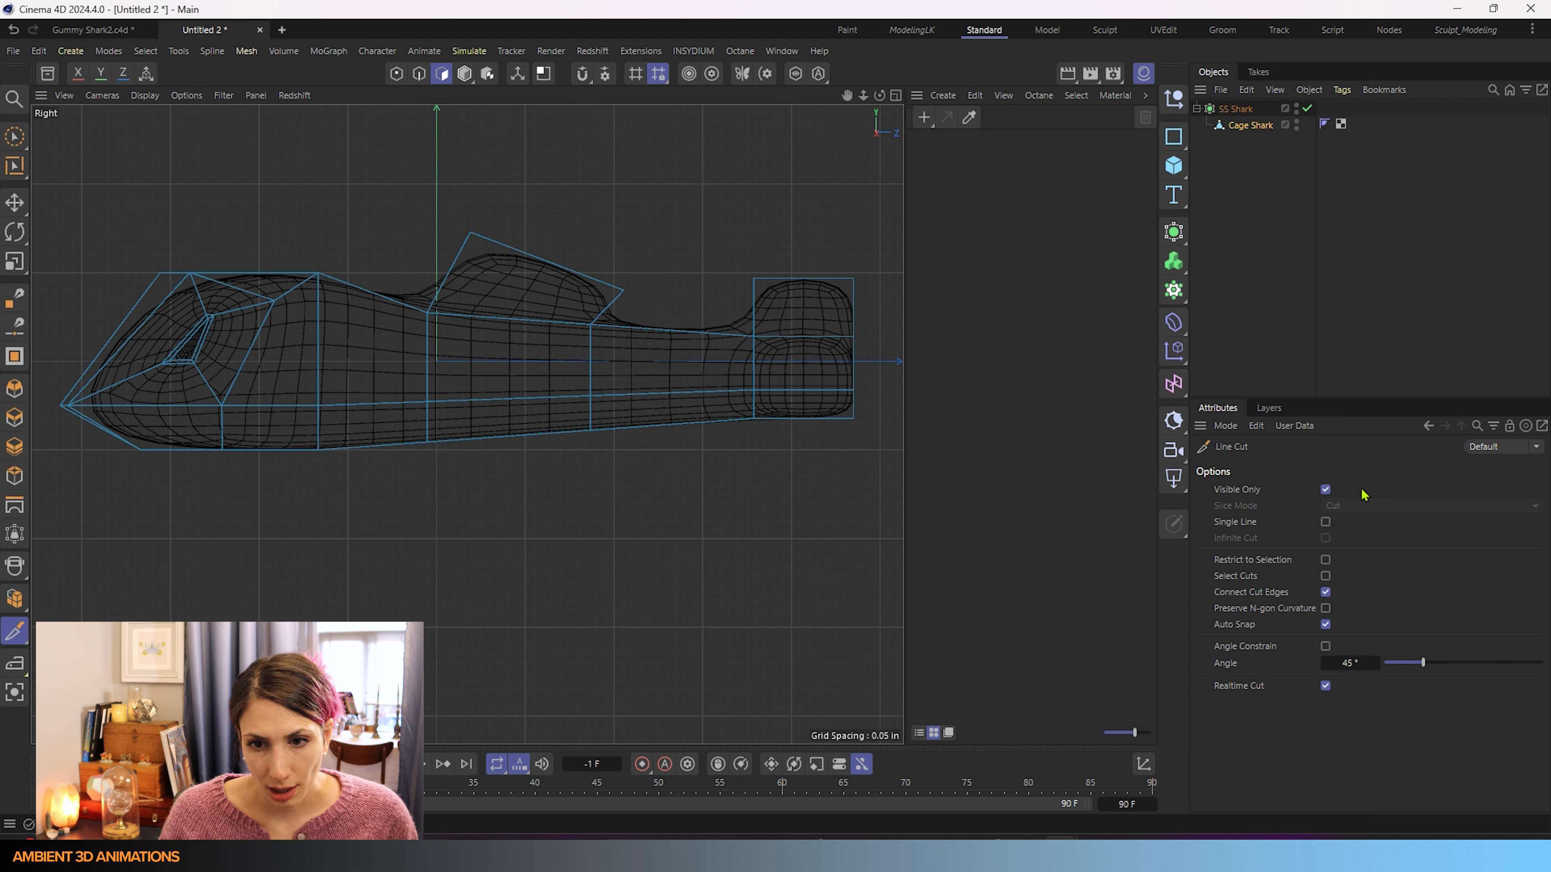
left_click(1326, 491)
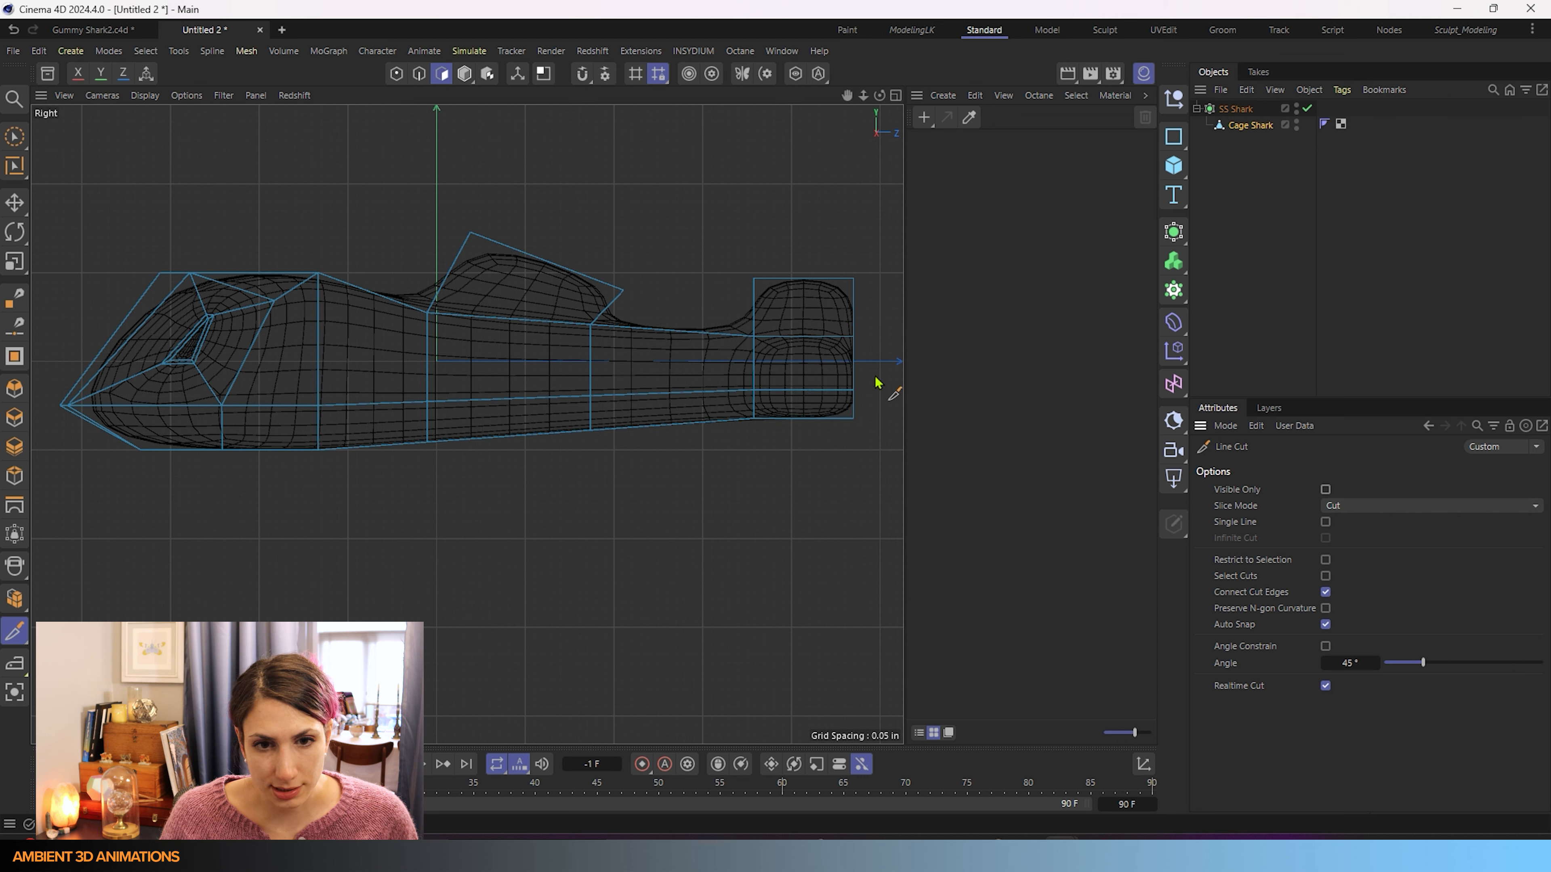
left_click_drag(873, 375, 46, 385)
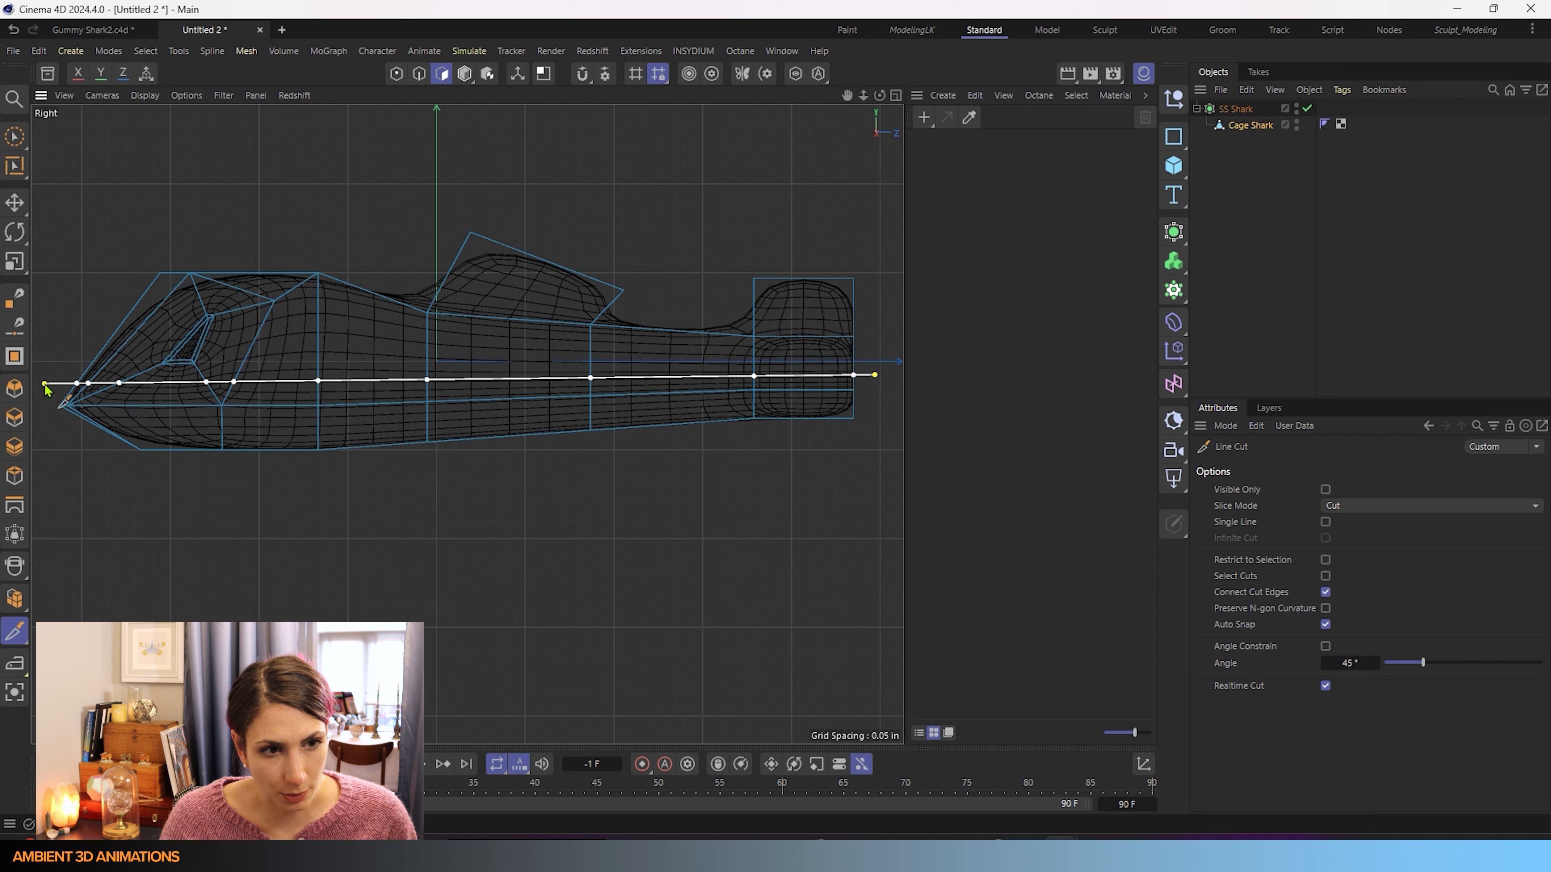
left_click_drag(47, 389, 294, 611)
key("Escape")
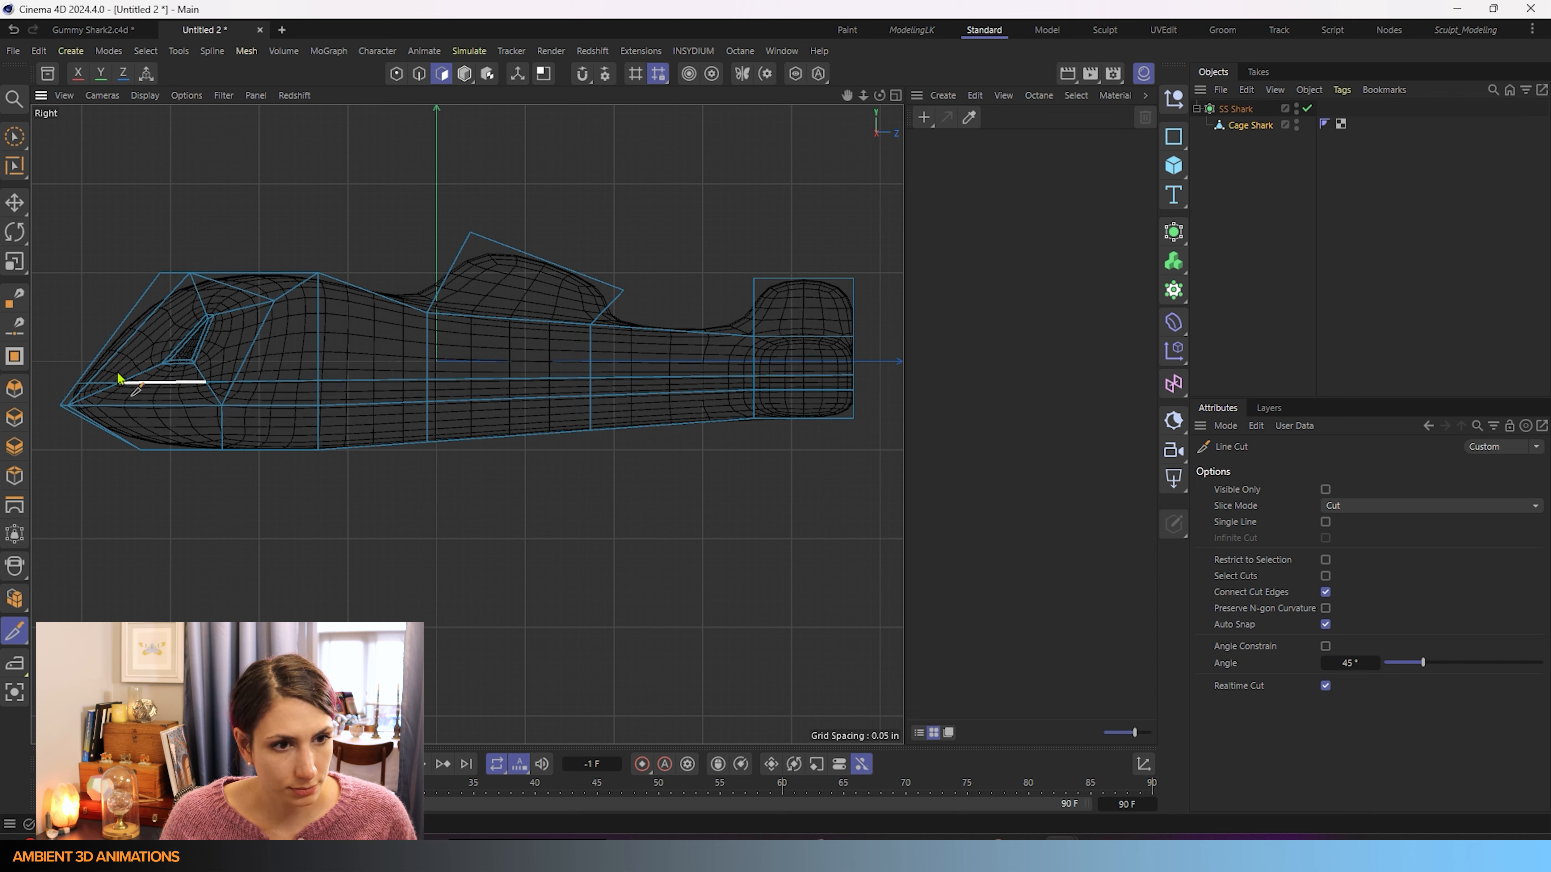
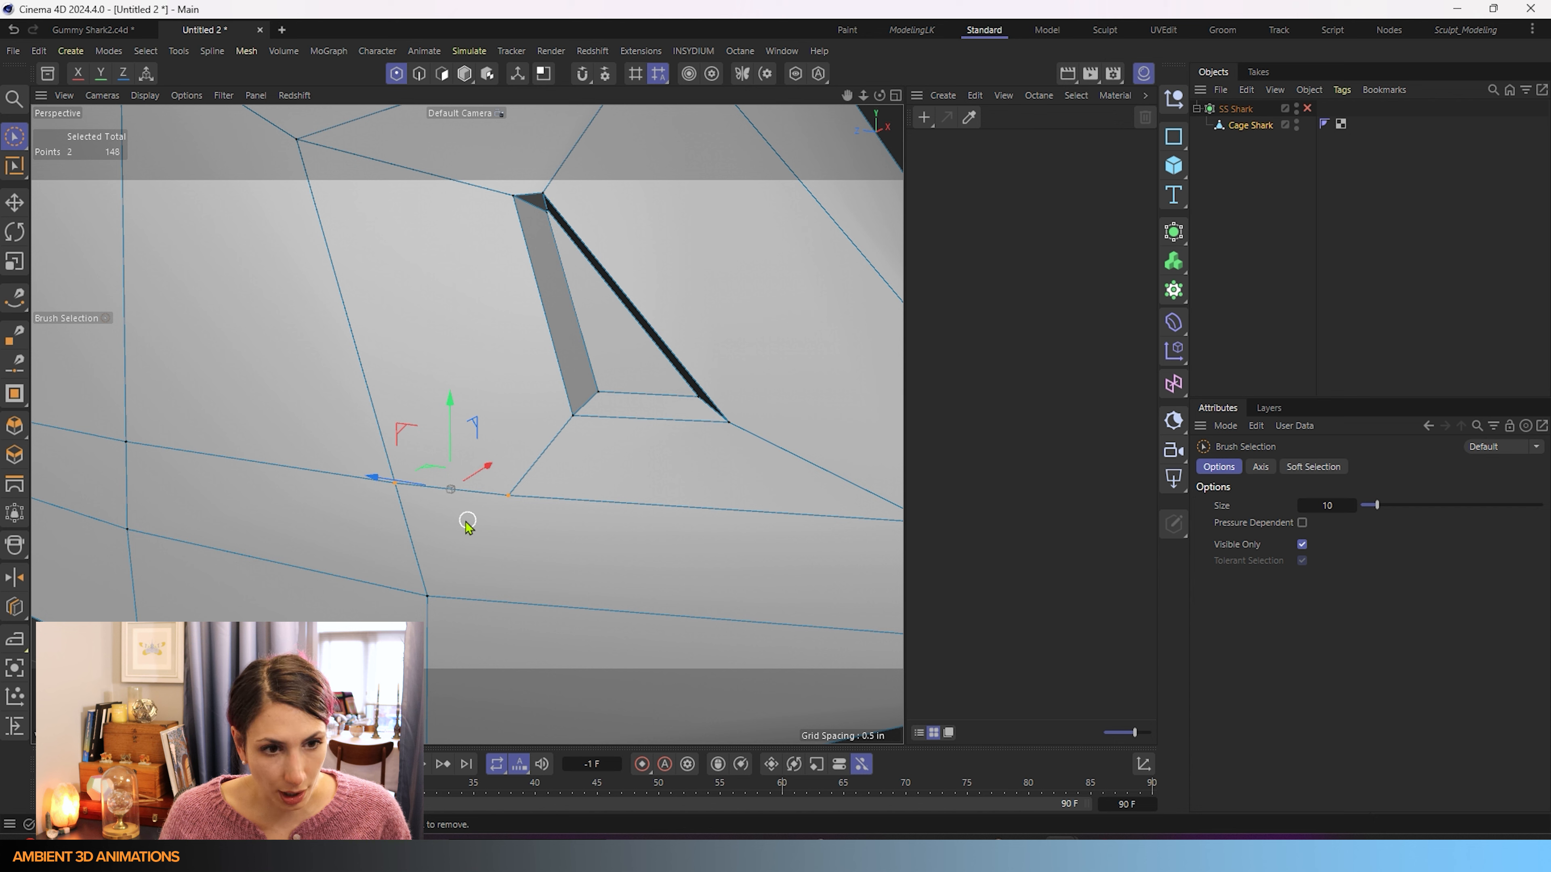
Weld the two selected points below the eye socket onto the rear one, on the head's vertical edge.
key("m")
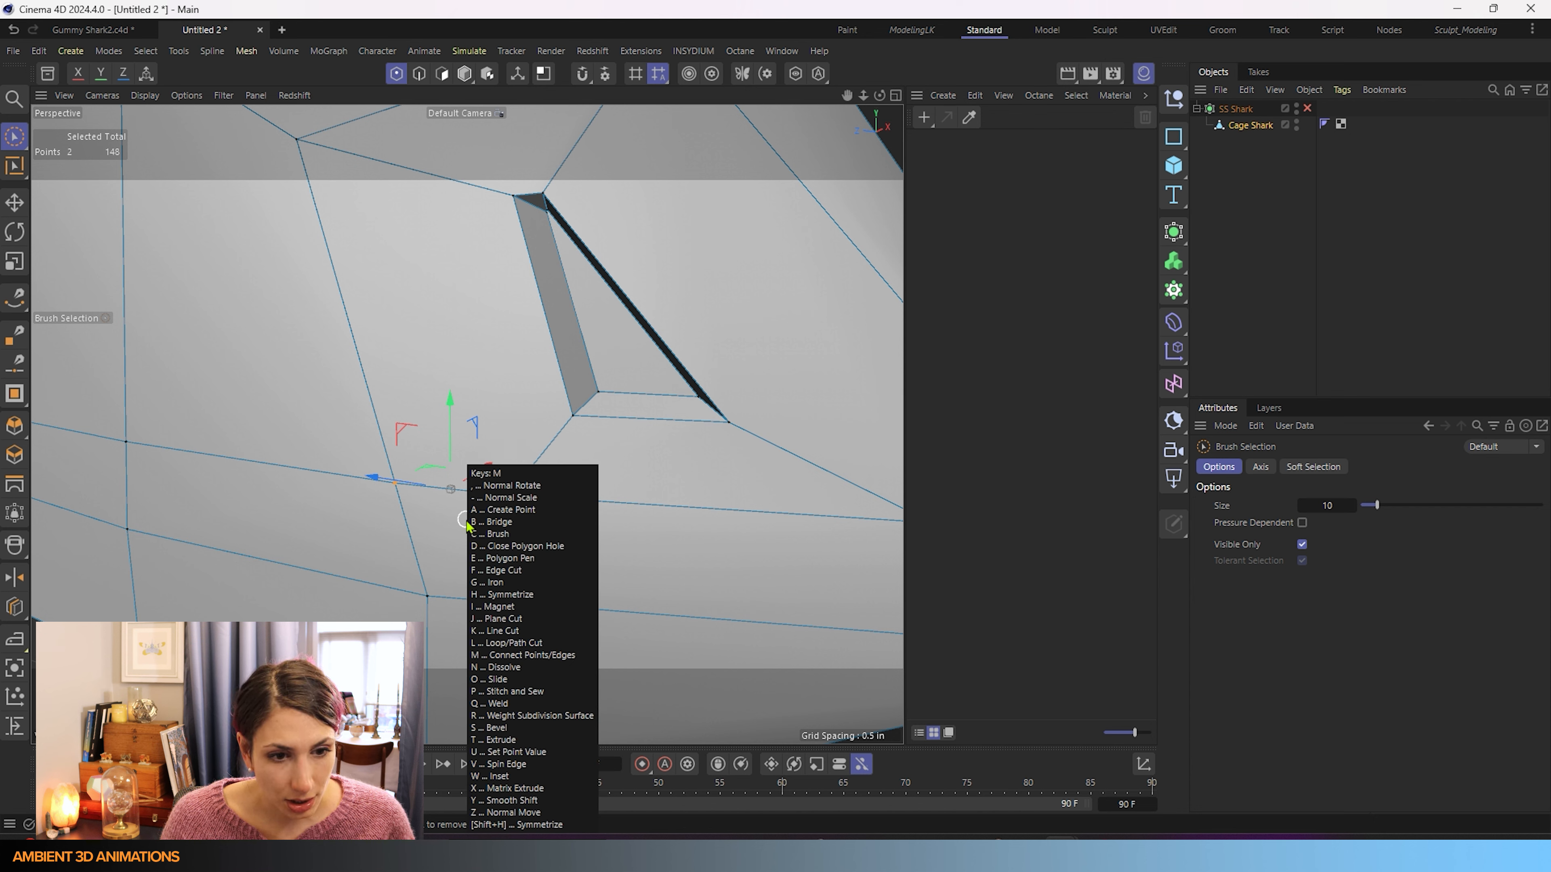
key("q")
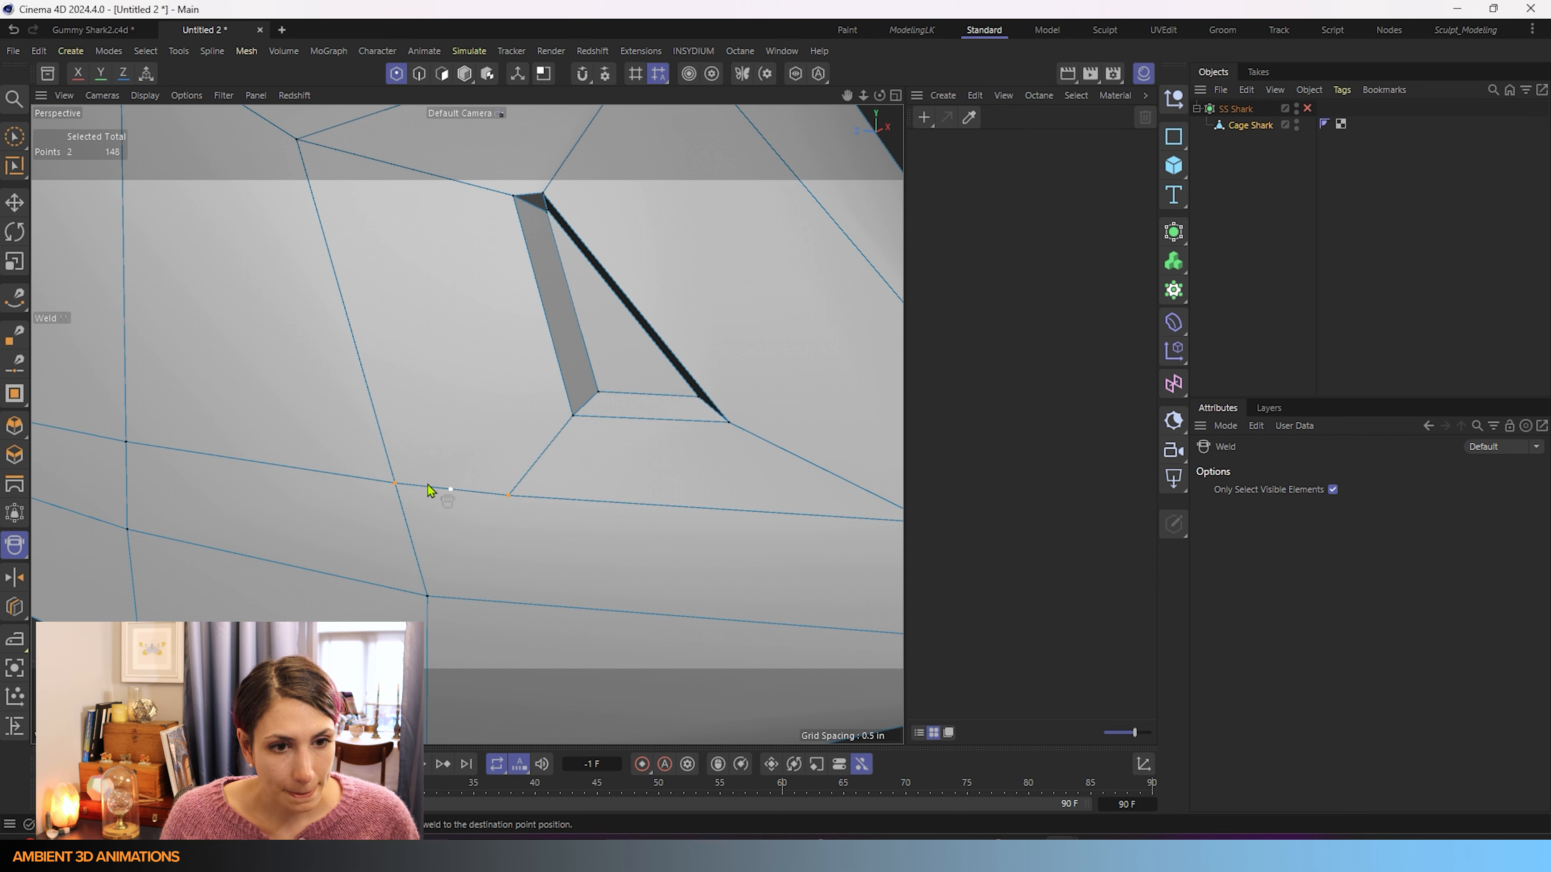
left_click(396, 483)
Select the stray point in front of the same eye socket and the neighbouring snout corner point, and weld them at the snout corner.
scroll(561, 519, "down", 4)
middle_click_drag(562, 518, 294, 513, "alt")
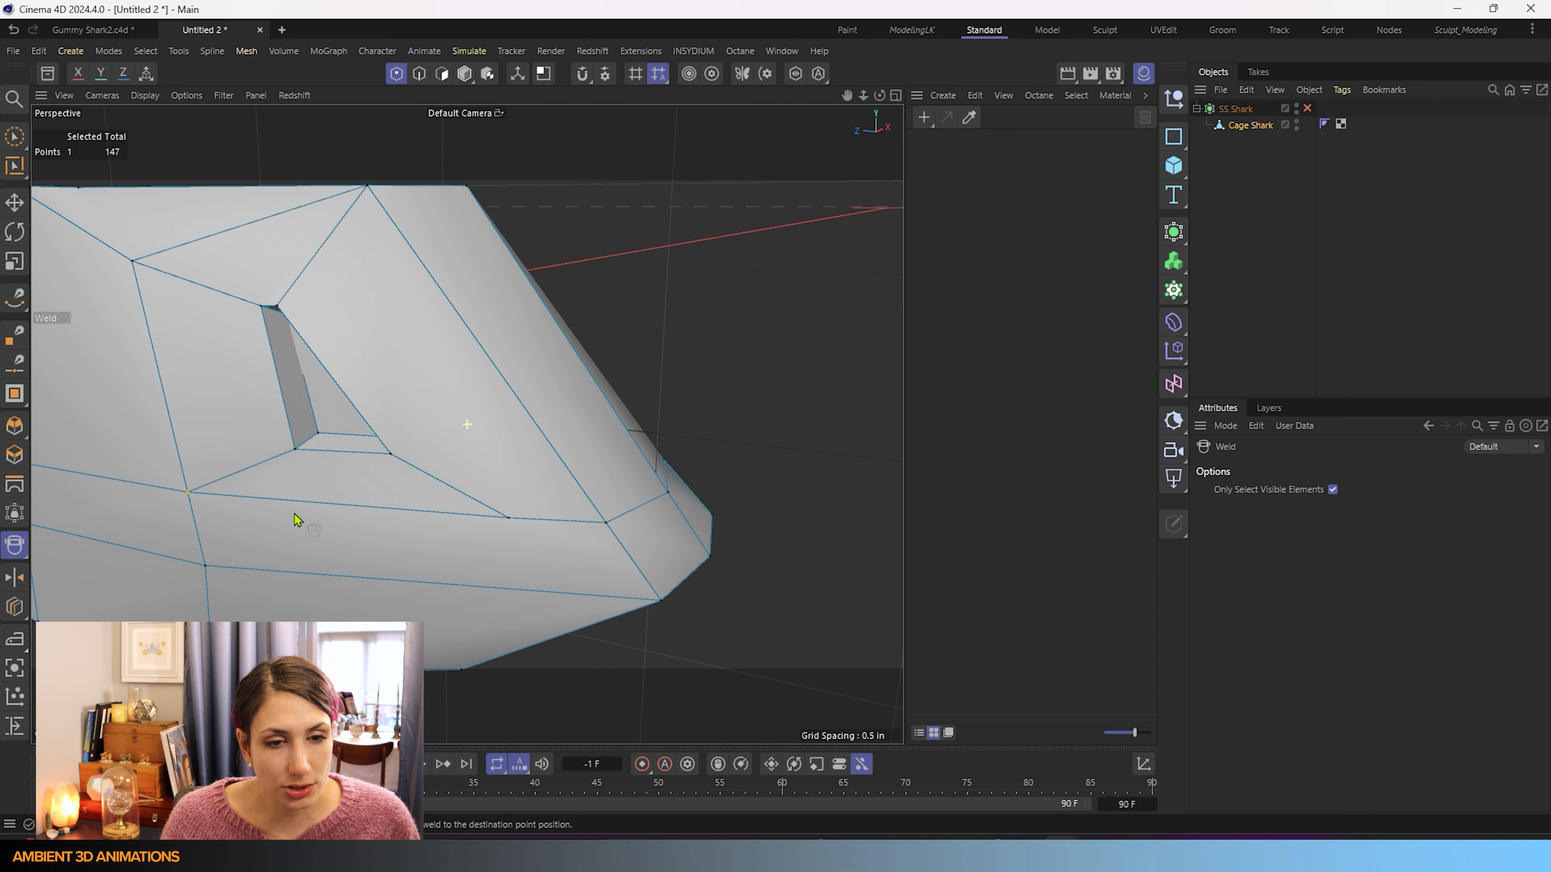
left_click(14, 135)
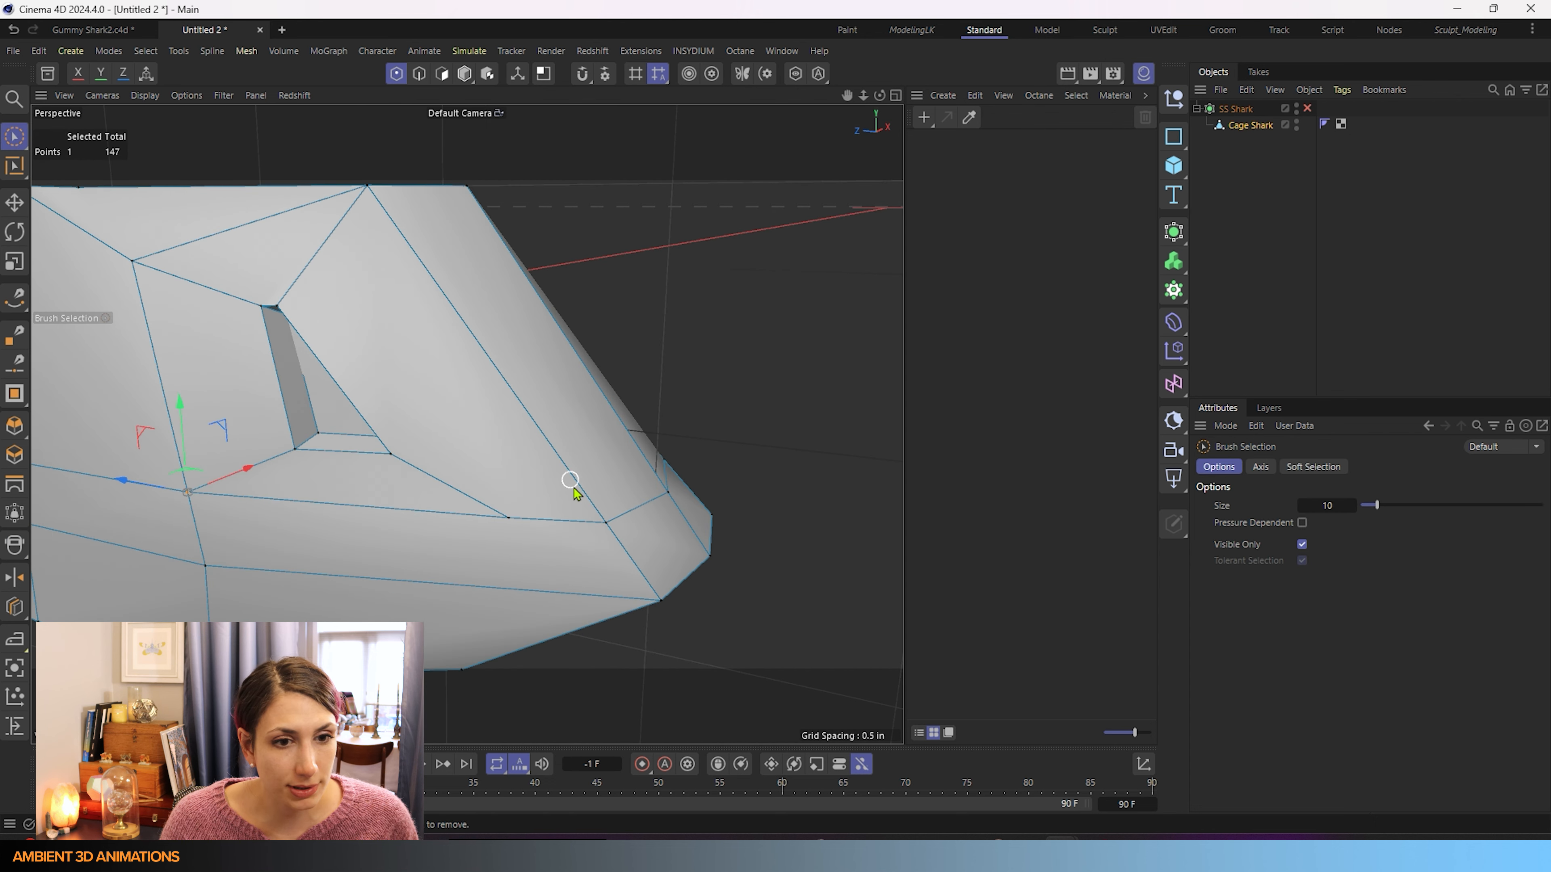
left_click(508, 518)
left_click(608, 522, "shift")
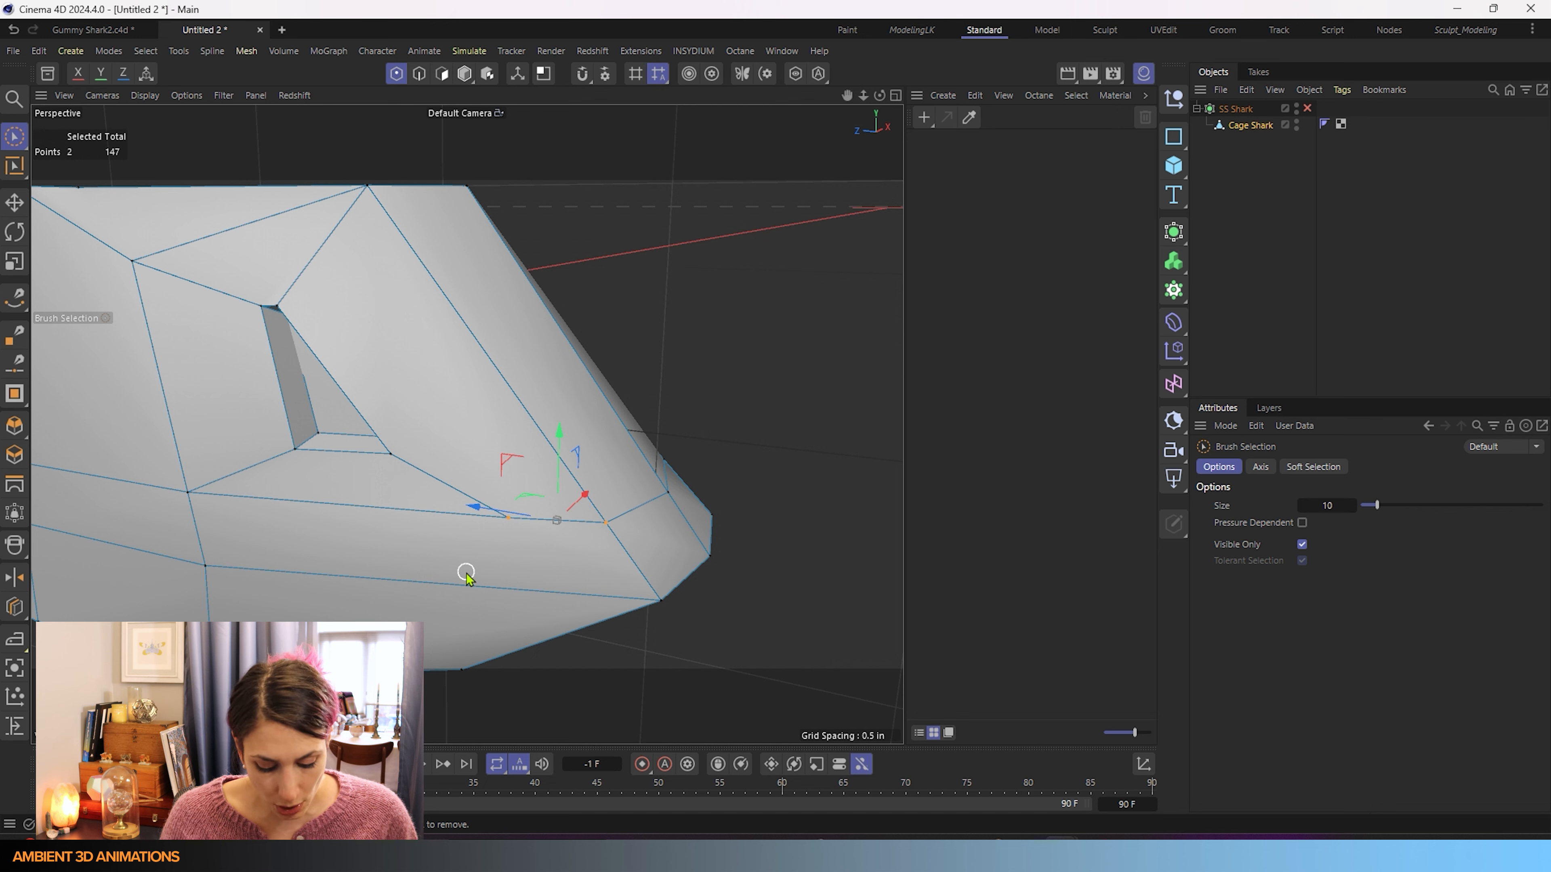
key("m")
key("q")
left_click(606, 525)
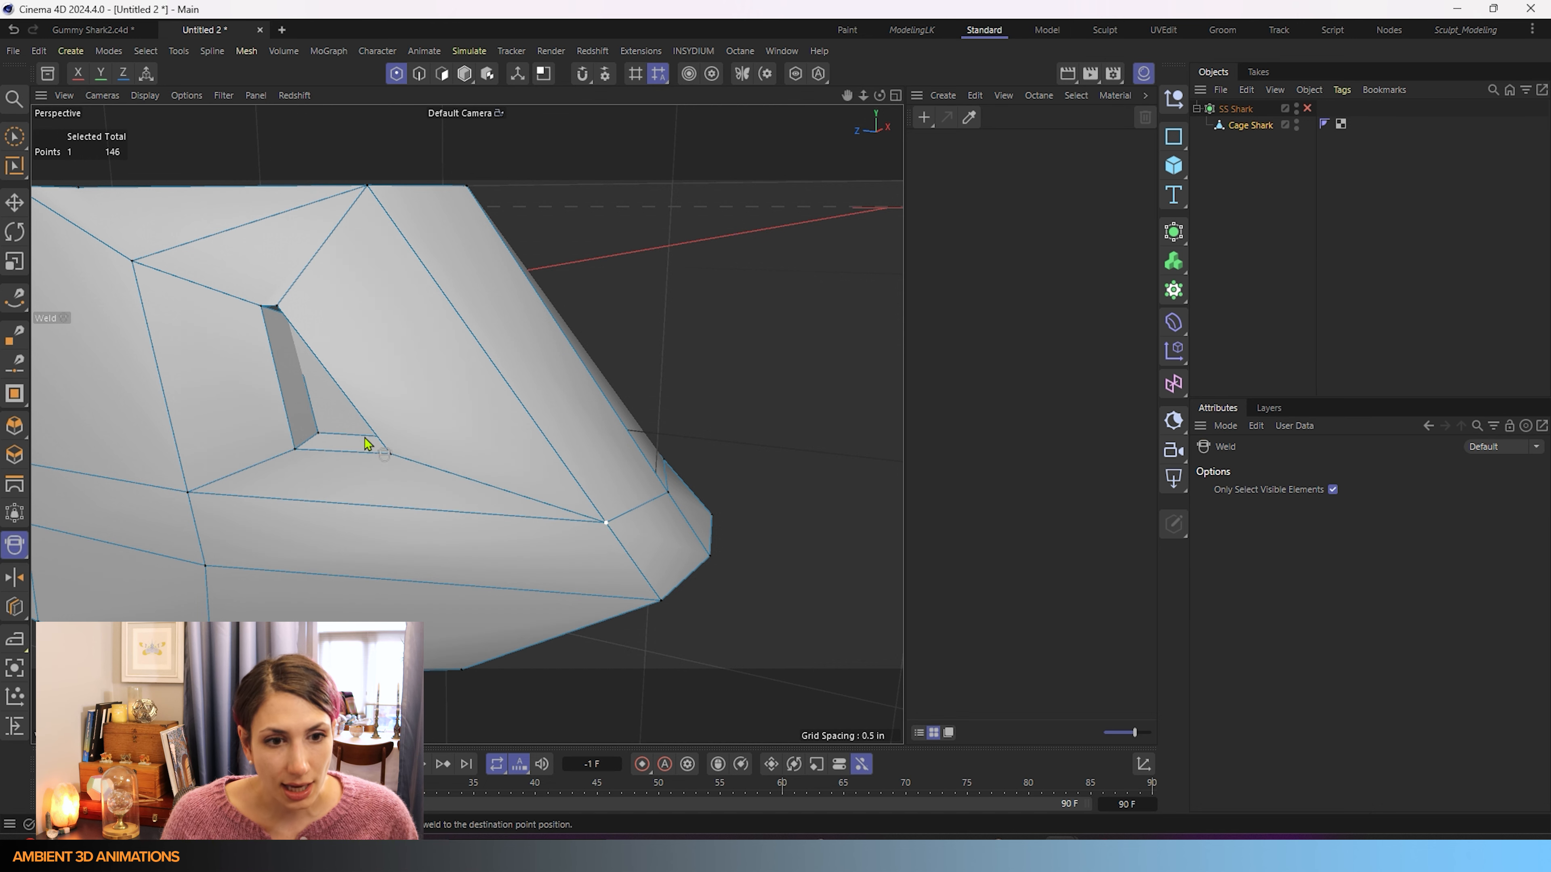
On the opposite side of the head, select the two front points below the eye and weld them onto the snout corner point.
left_click_drag(709, 531, 358, 527, "alt")
left_click(18, 135)
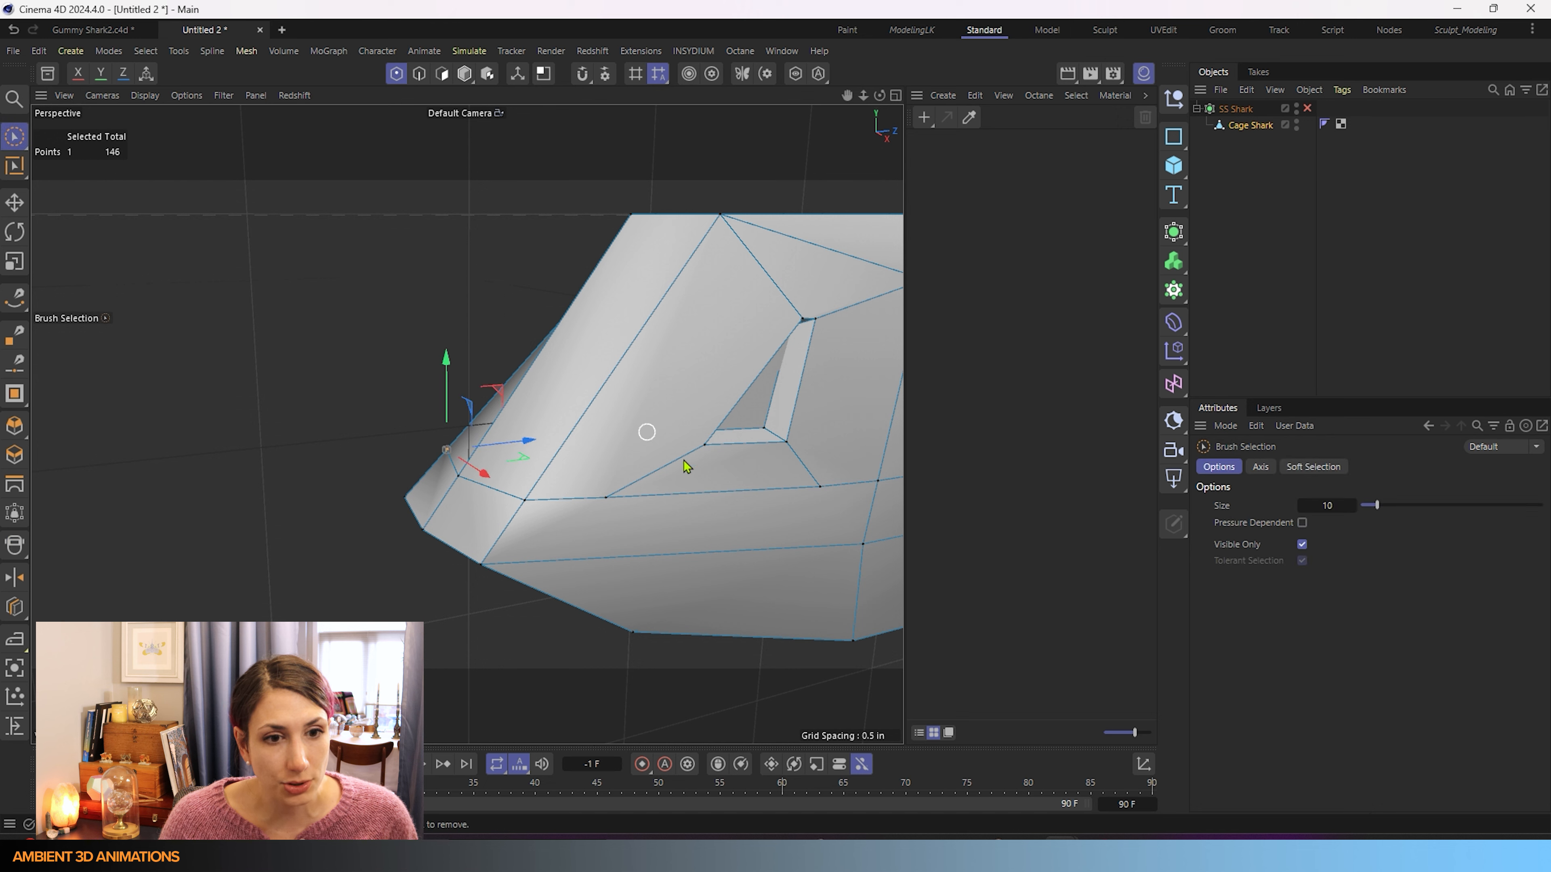
left_click_drag(608, 497, 526, 507)
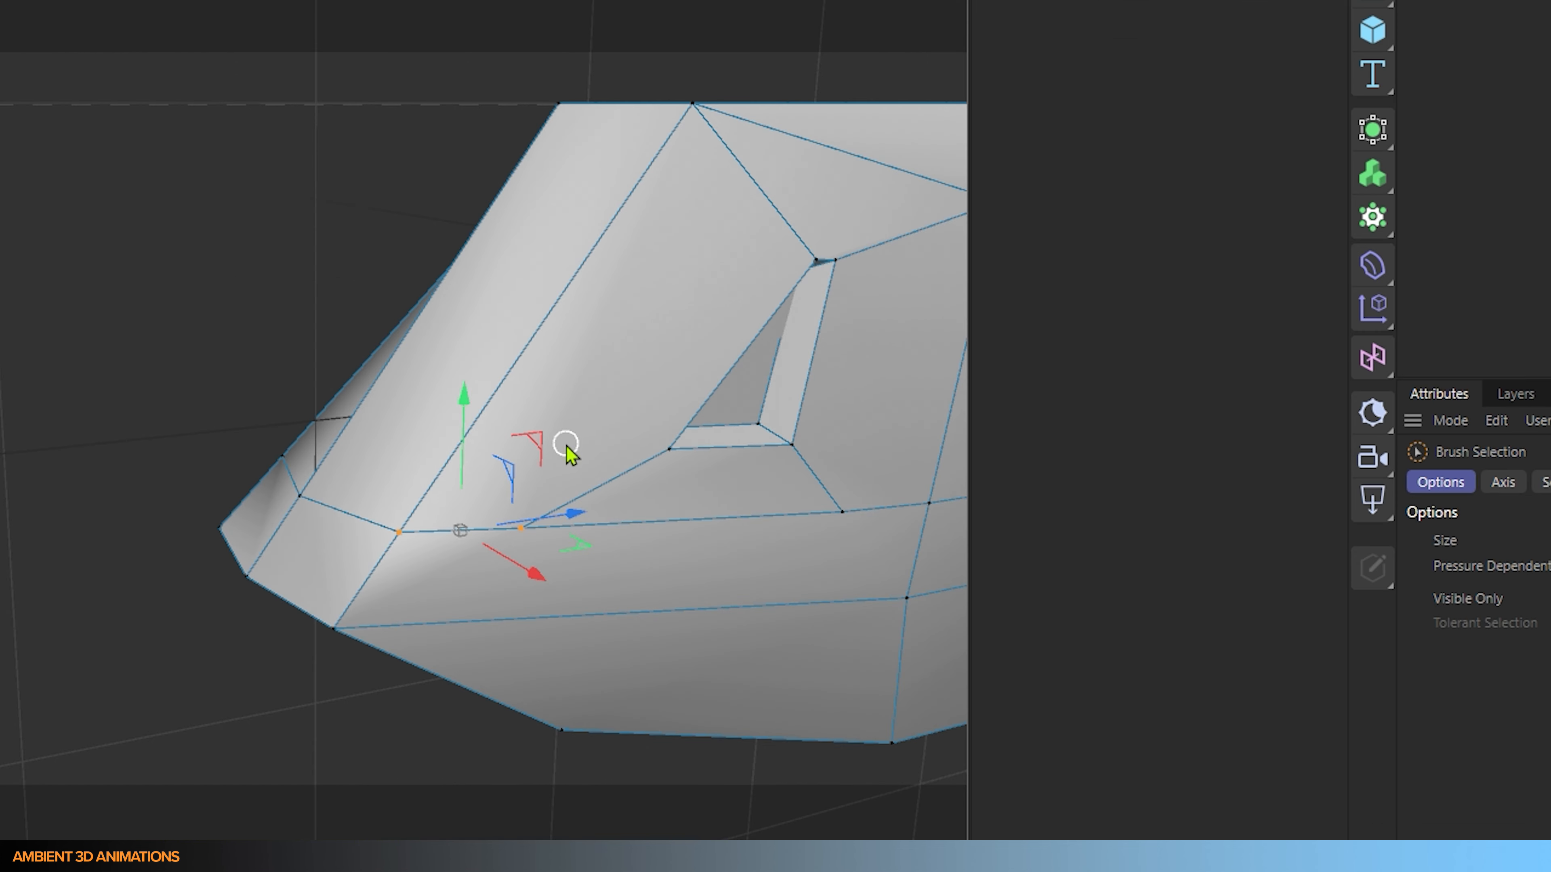
key("m")
key("q")
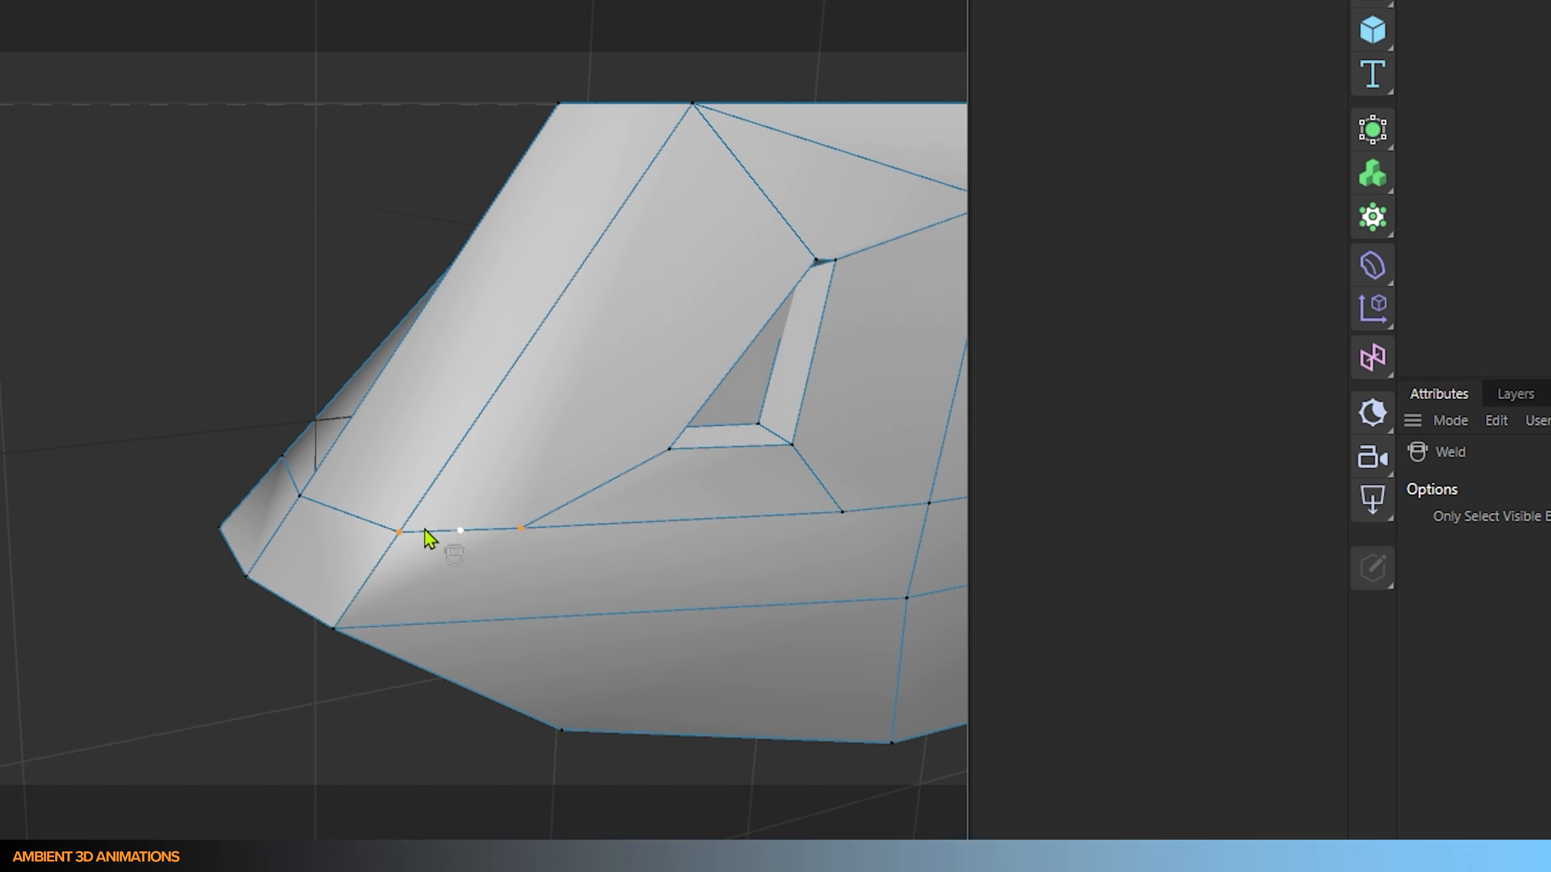
left_click(399, 536)
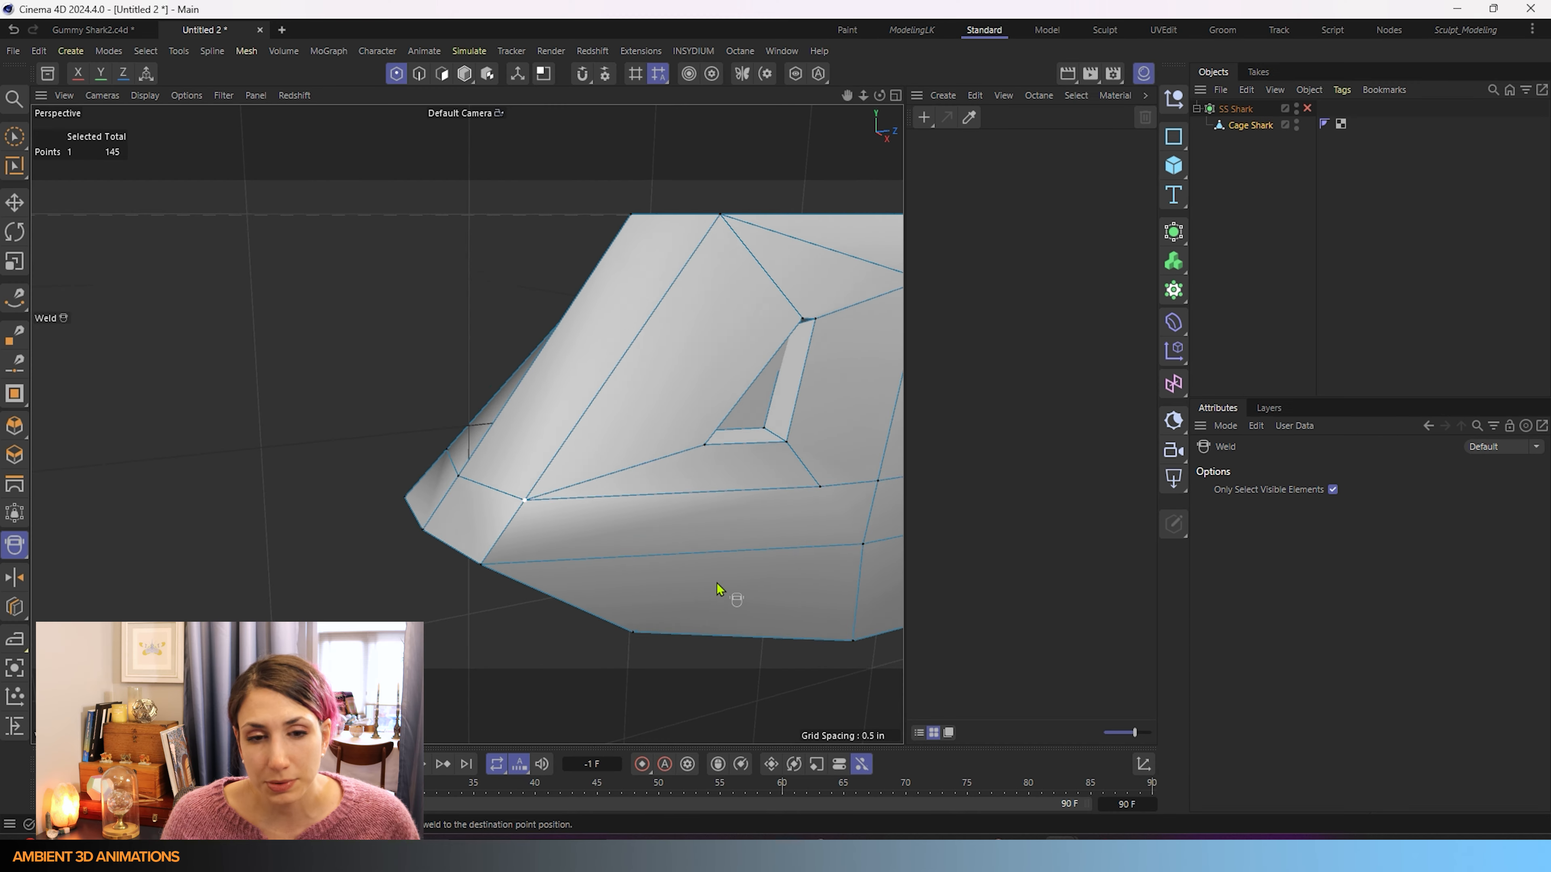
On that same opposite side, select the two points below the eye's rear corner and weld them onto the rear one.
middle_click_drag(696, 576, 426, 509, "alt")
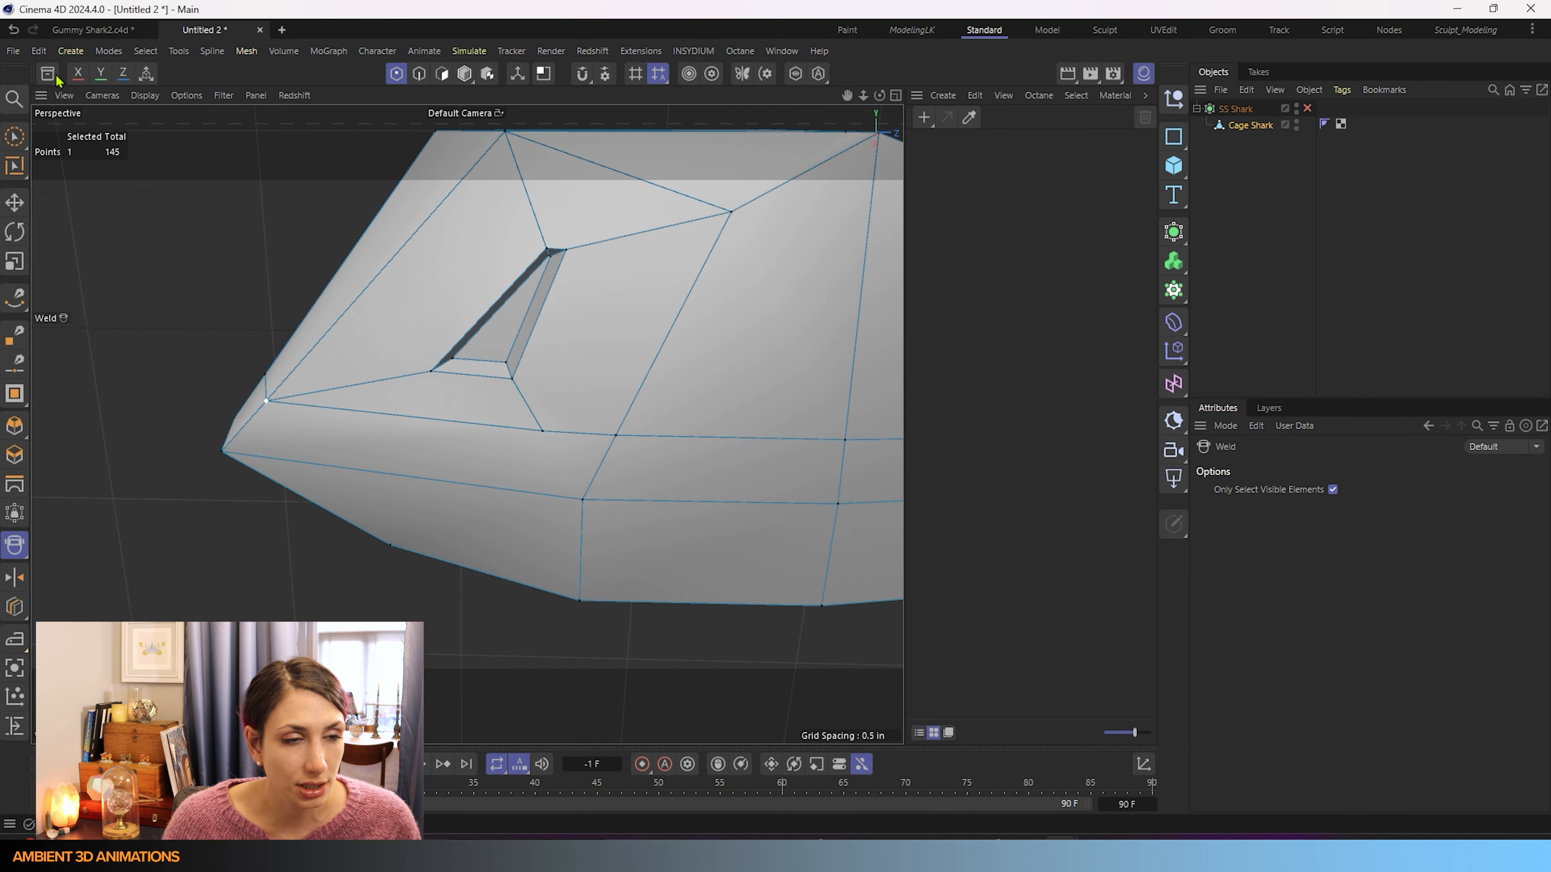
left_click(16, 138)
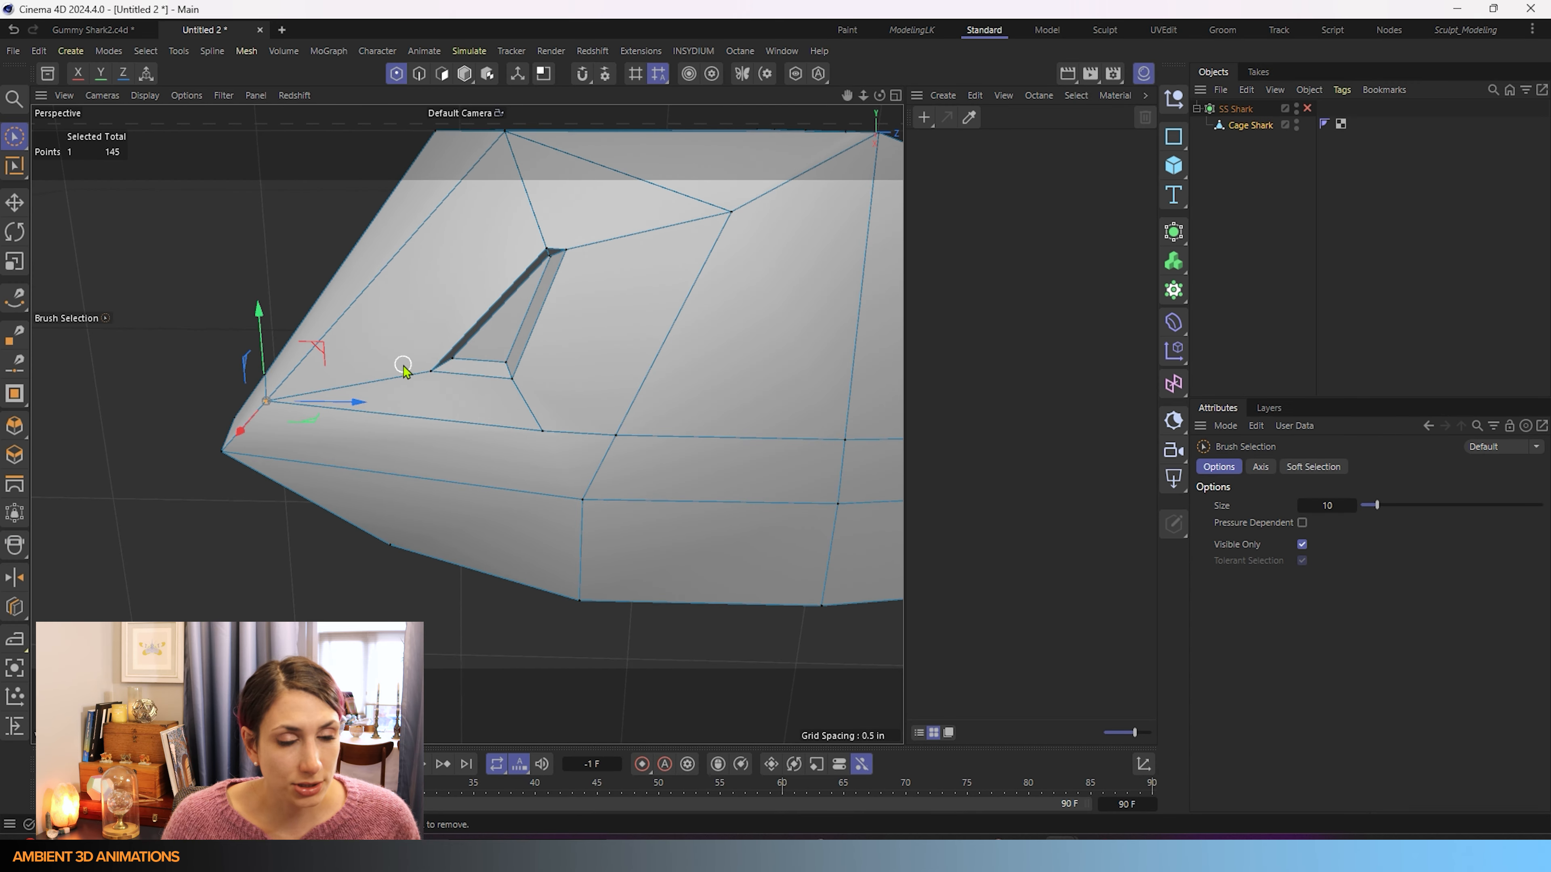
left_click(542, 430)
left_click_drag(613, 505, 415, 478, "alt")
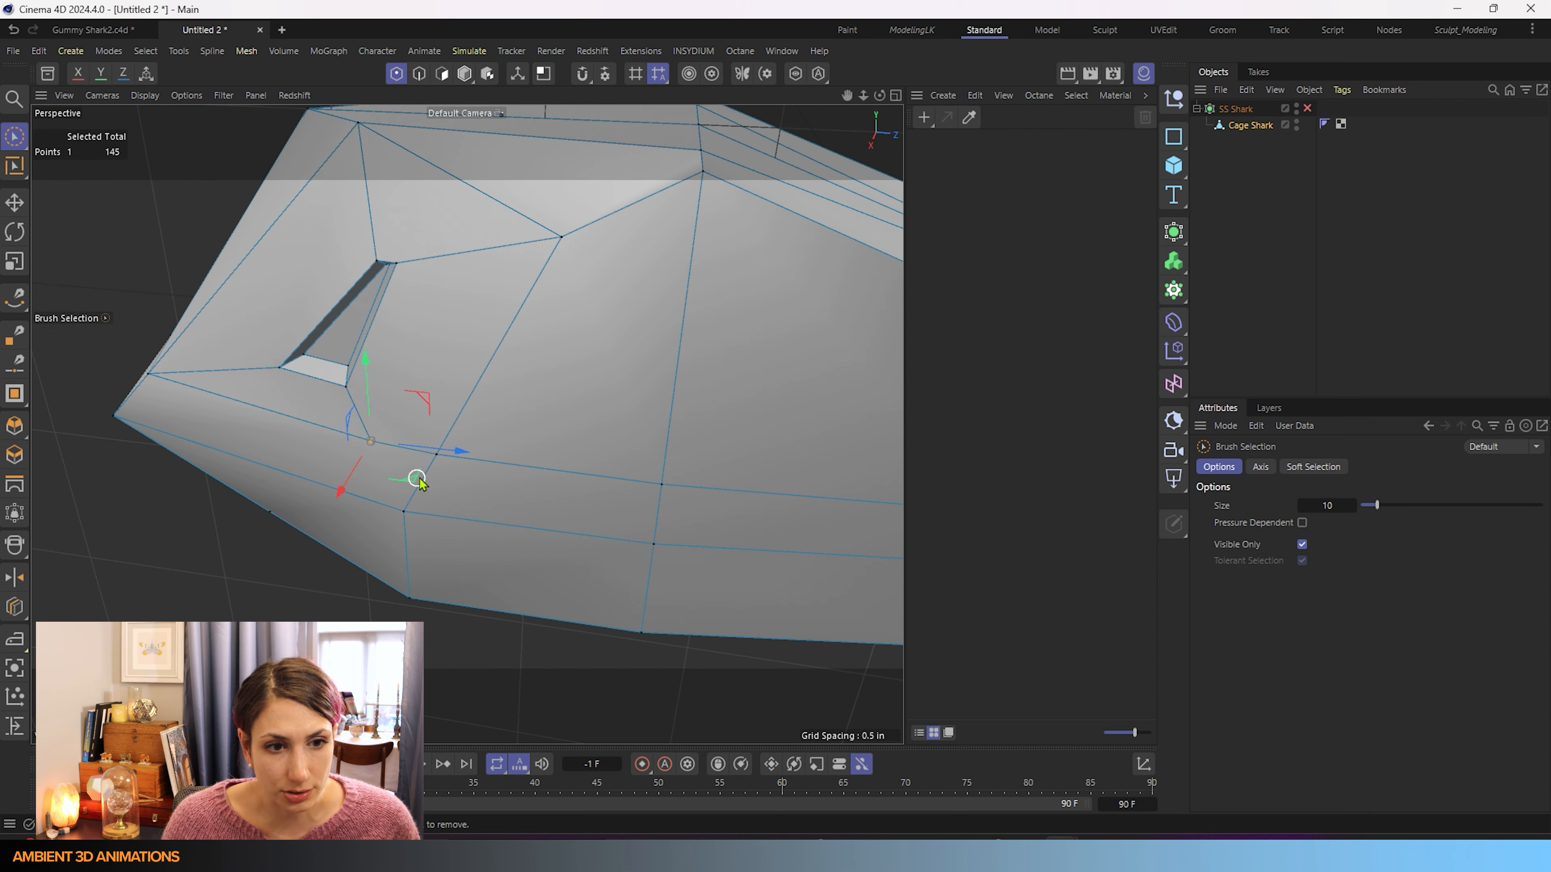
left_click(438, 457, "shift")
key("m")
key("q")
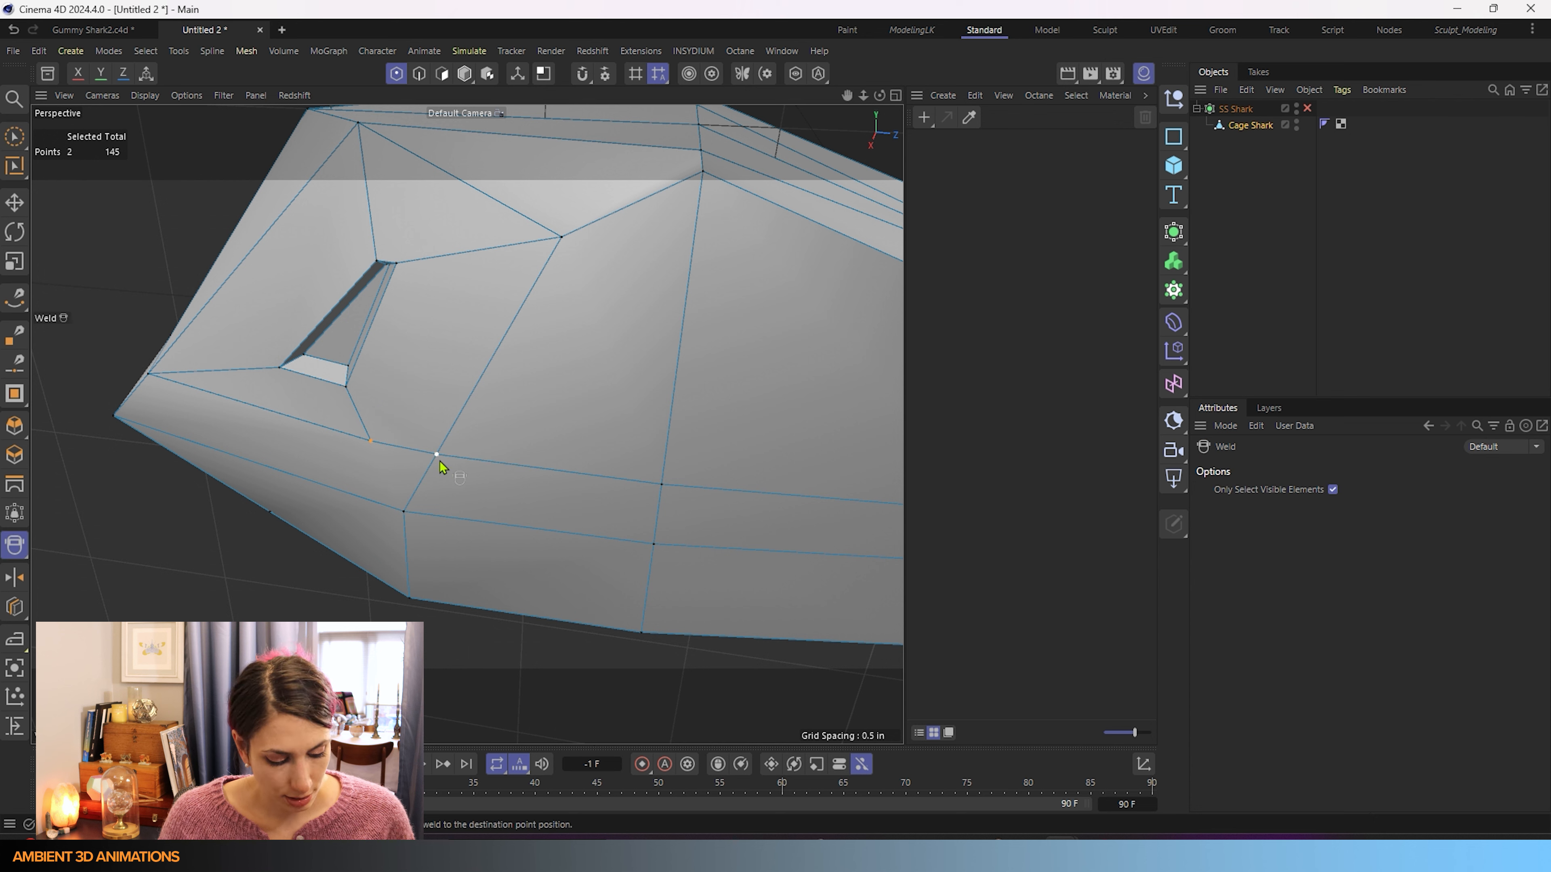
left_click(433, 458)
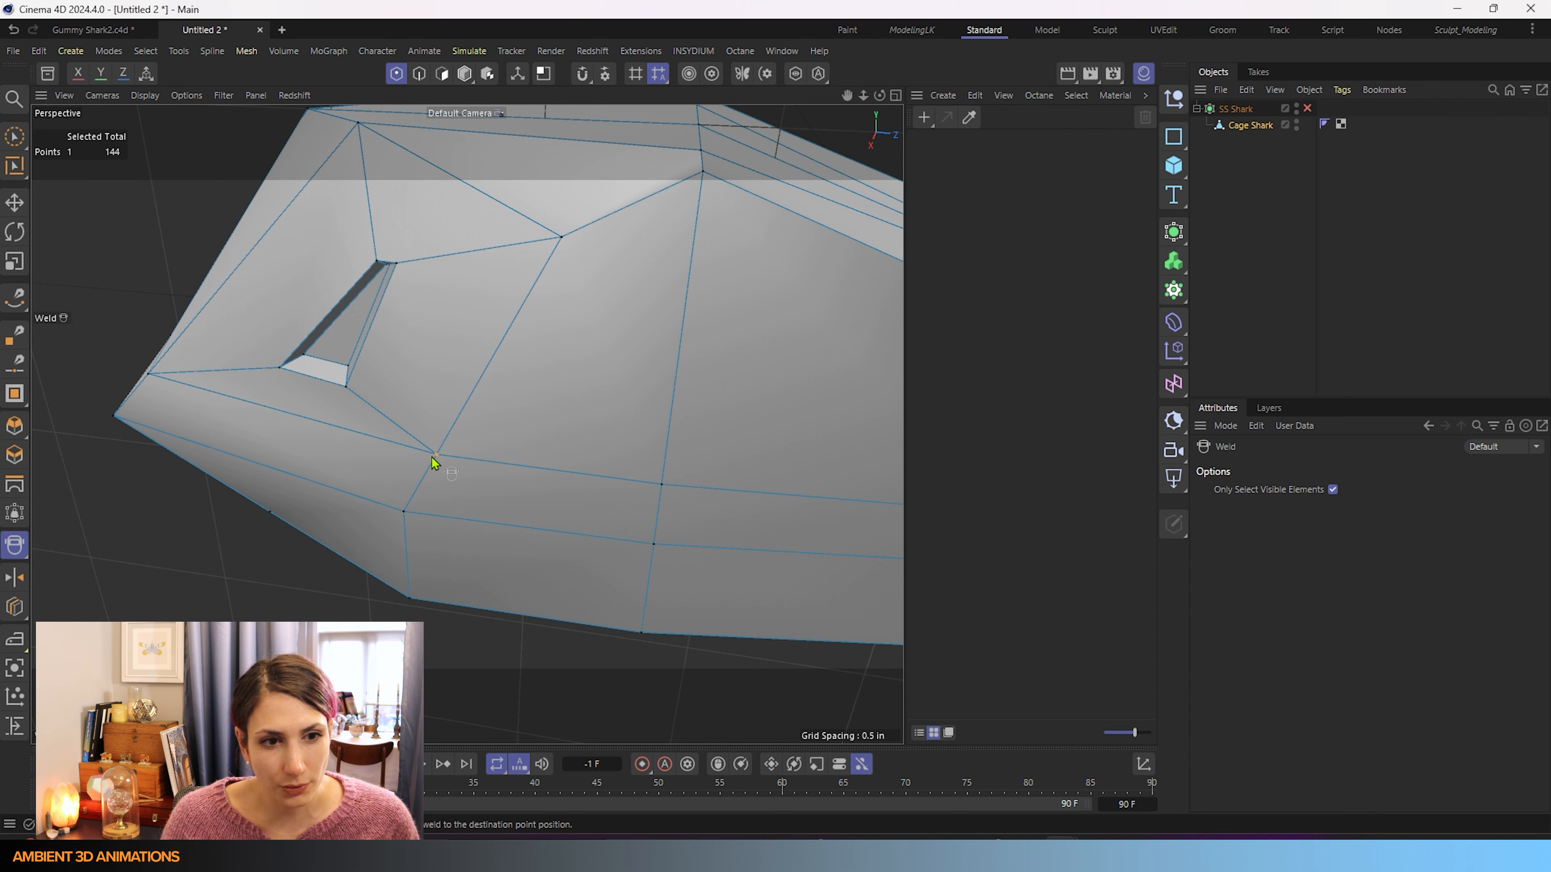
Turn the Subdivision Surface back on and view the smoothed shark from above.
scroll(452, 479, "down", 6)
left_click_drag(428, 525, 464, 440, "alt")
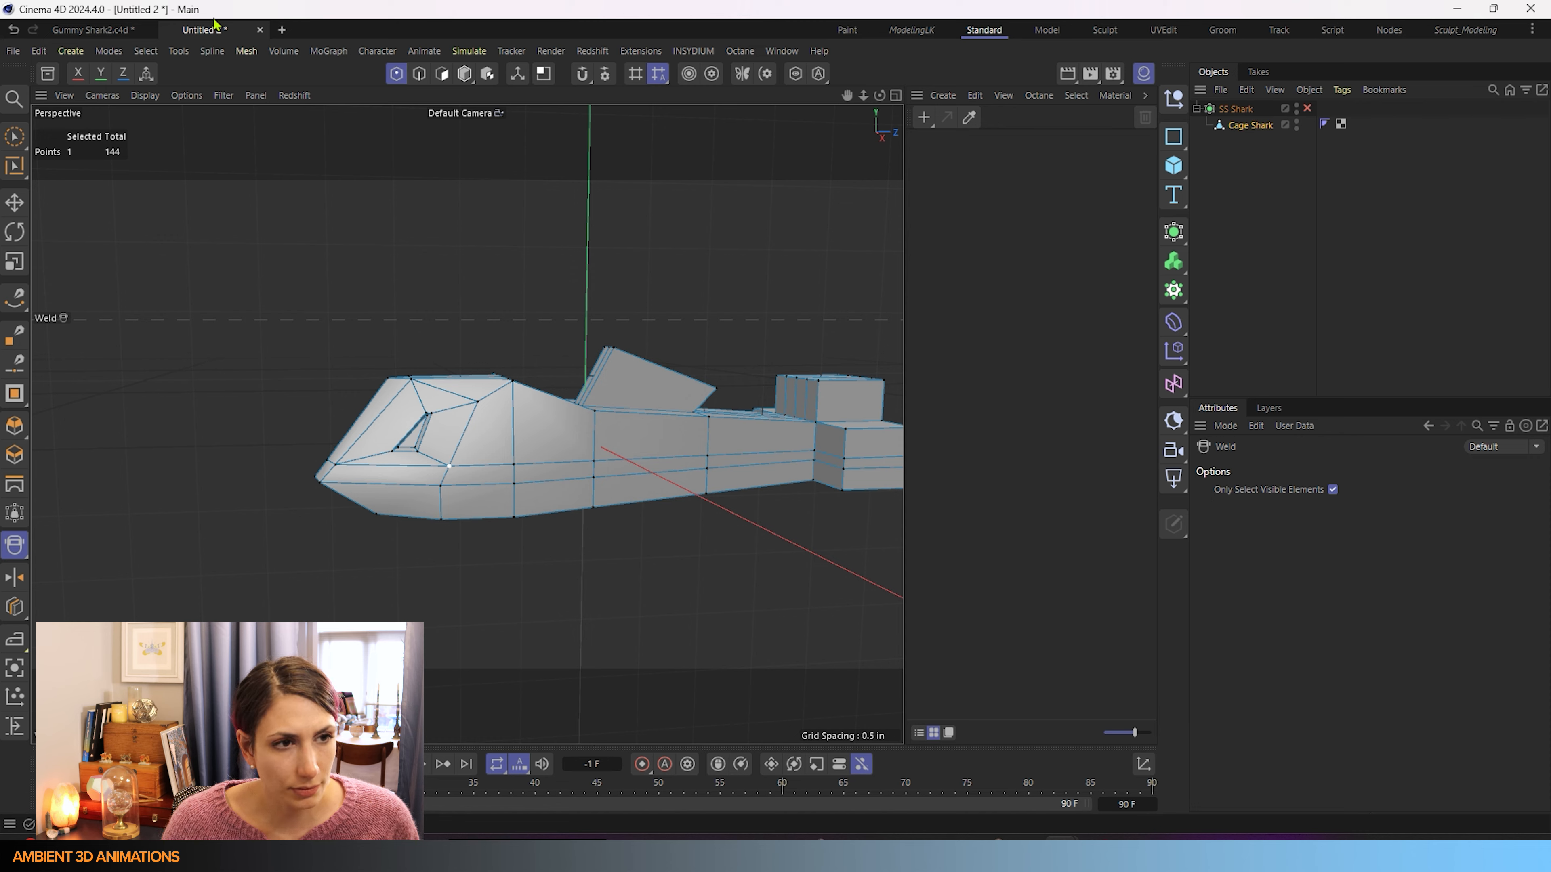
left_click(13, 134)
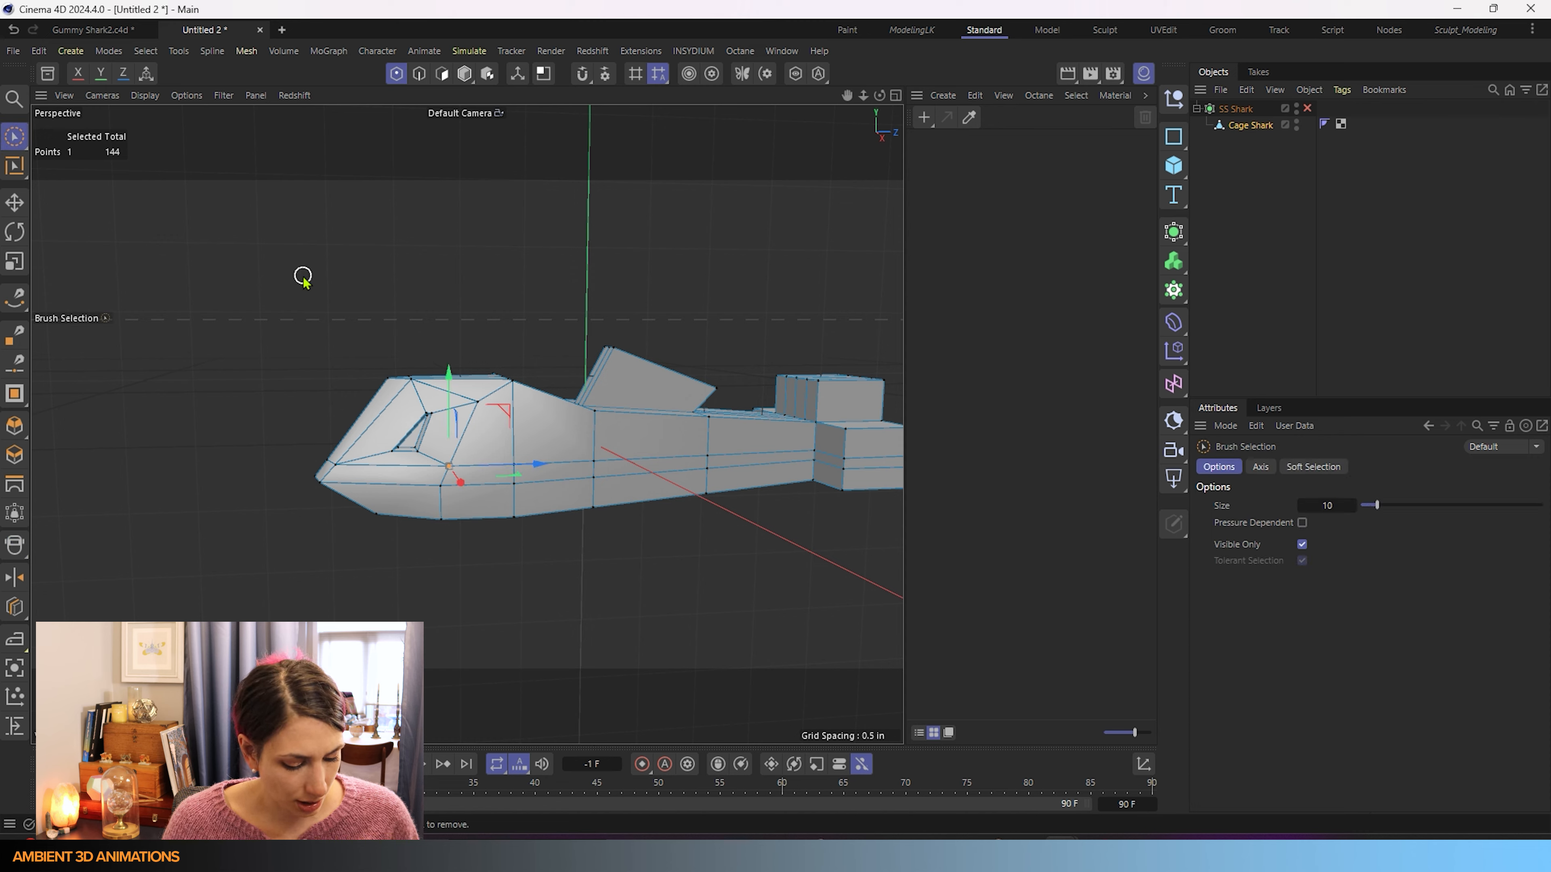
key("q")
left_click_drag(465, 414, 427, 428, "alt")
In the top view, select all points of the shark's rear body and tail, scale them narrower along X, and clear the selection.
left_click_drag(9, 136, 66, 194)
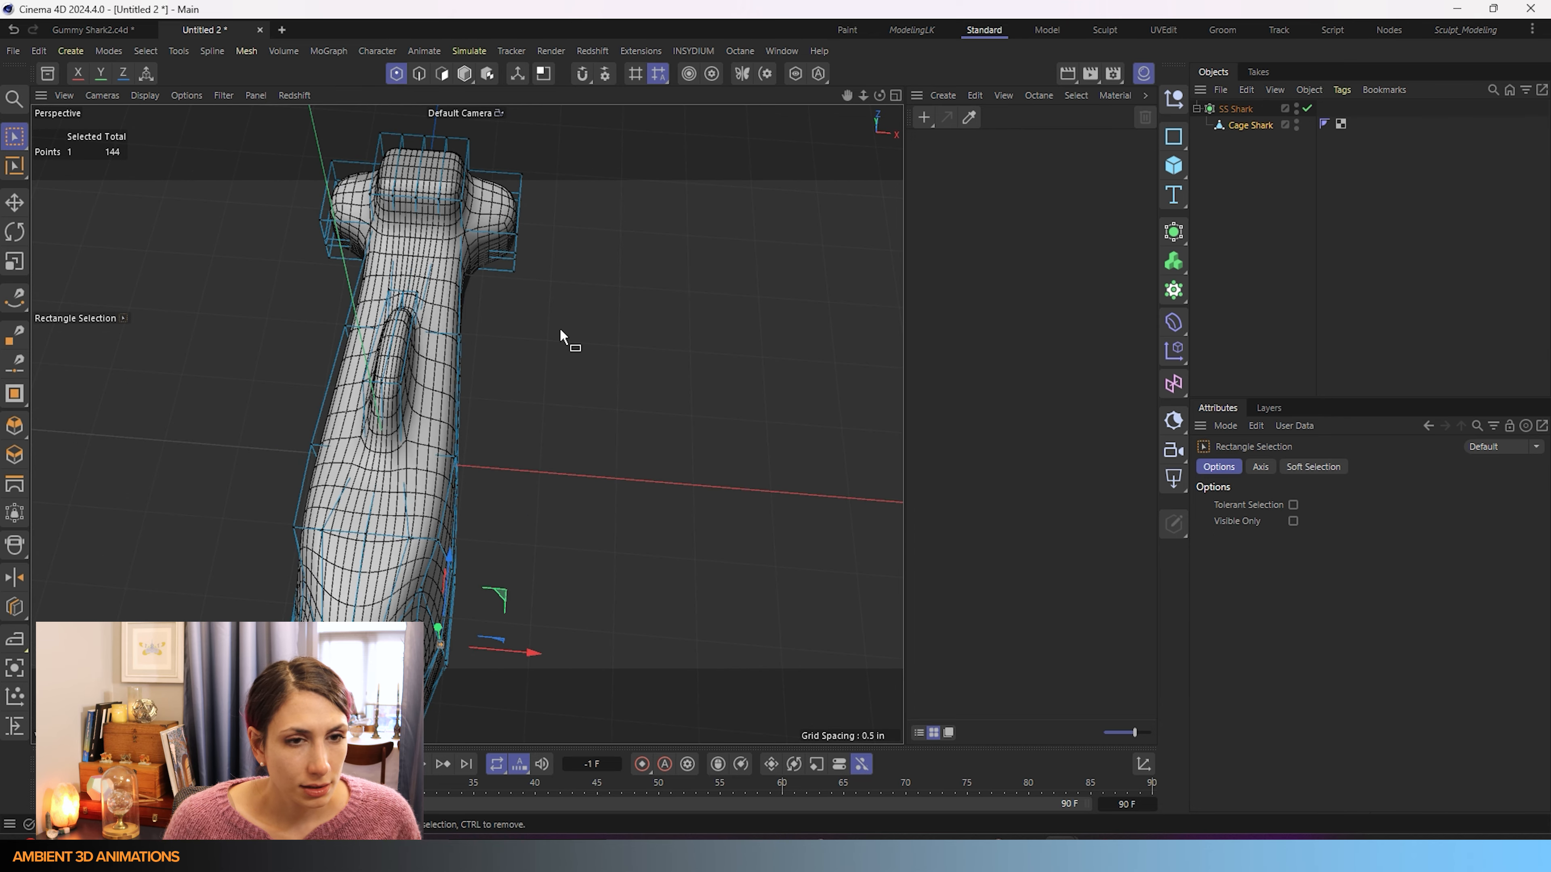
middle_click(580, 342)
key("F1")
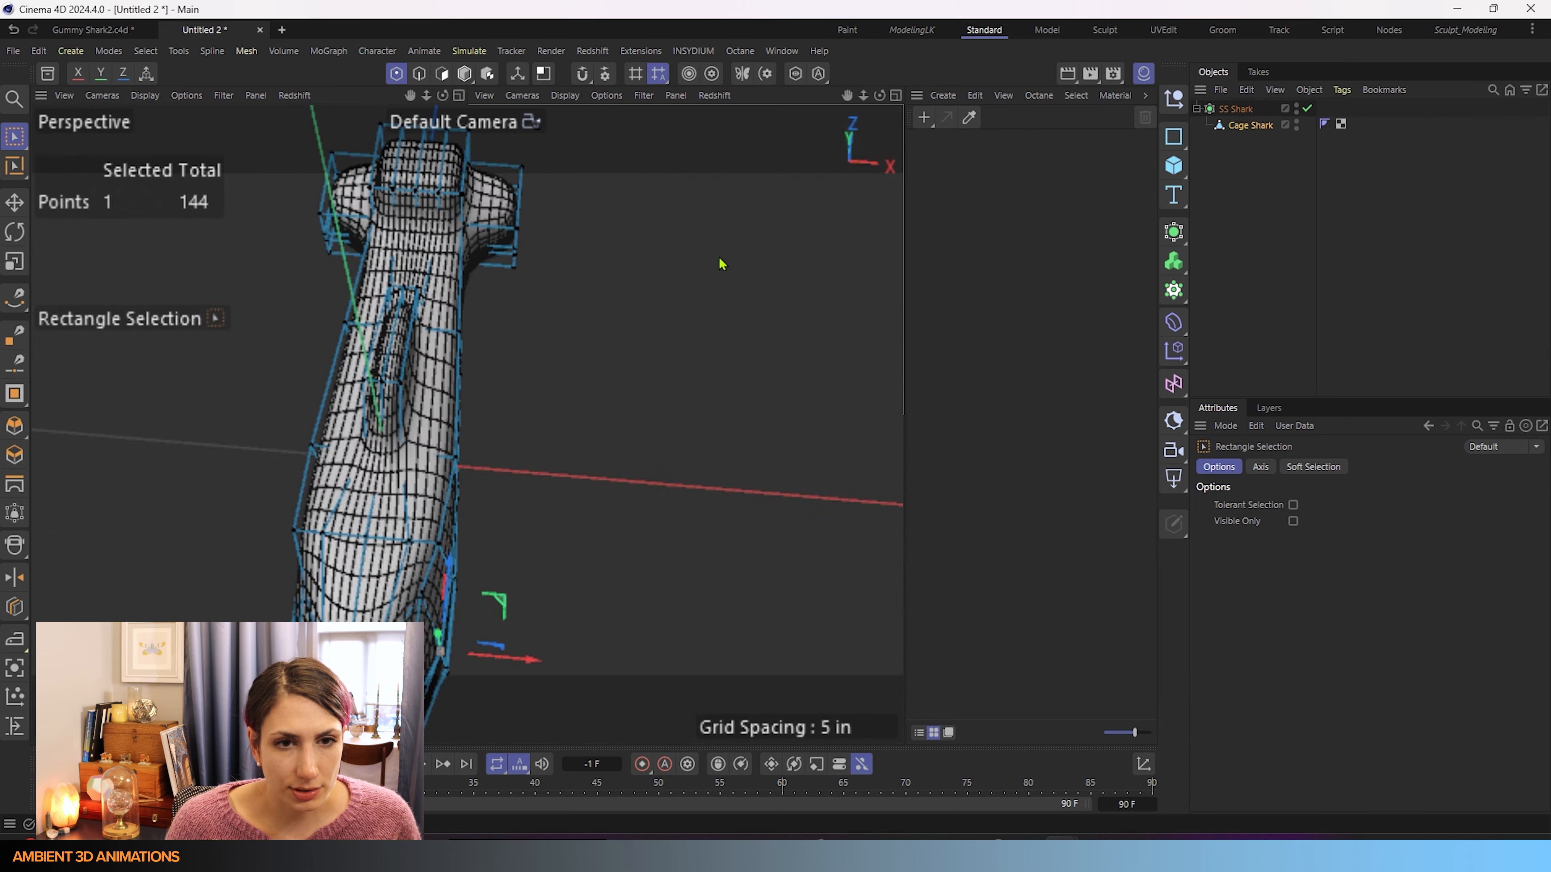
key("F2")
scroll(444, 419, "up", 10)
scroll(443, 417, "up", 10)
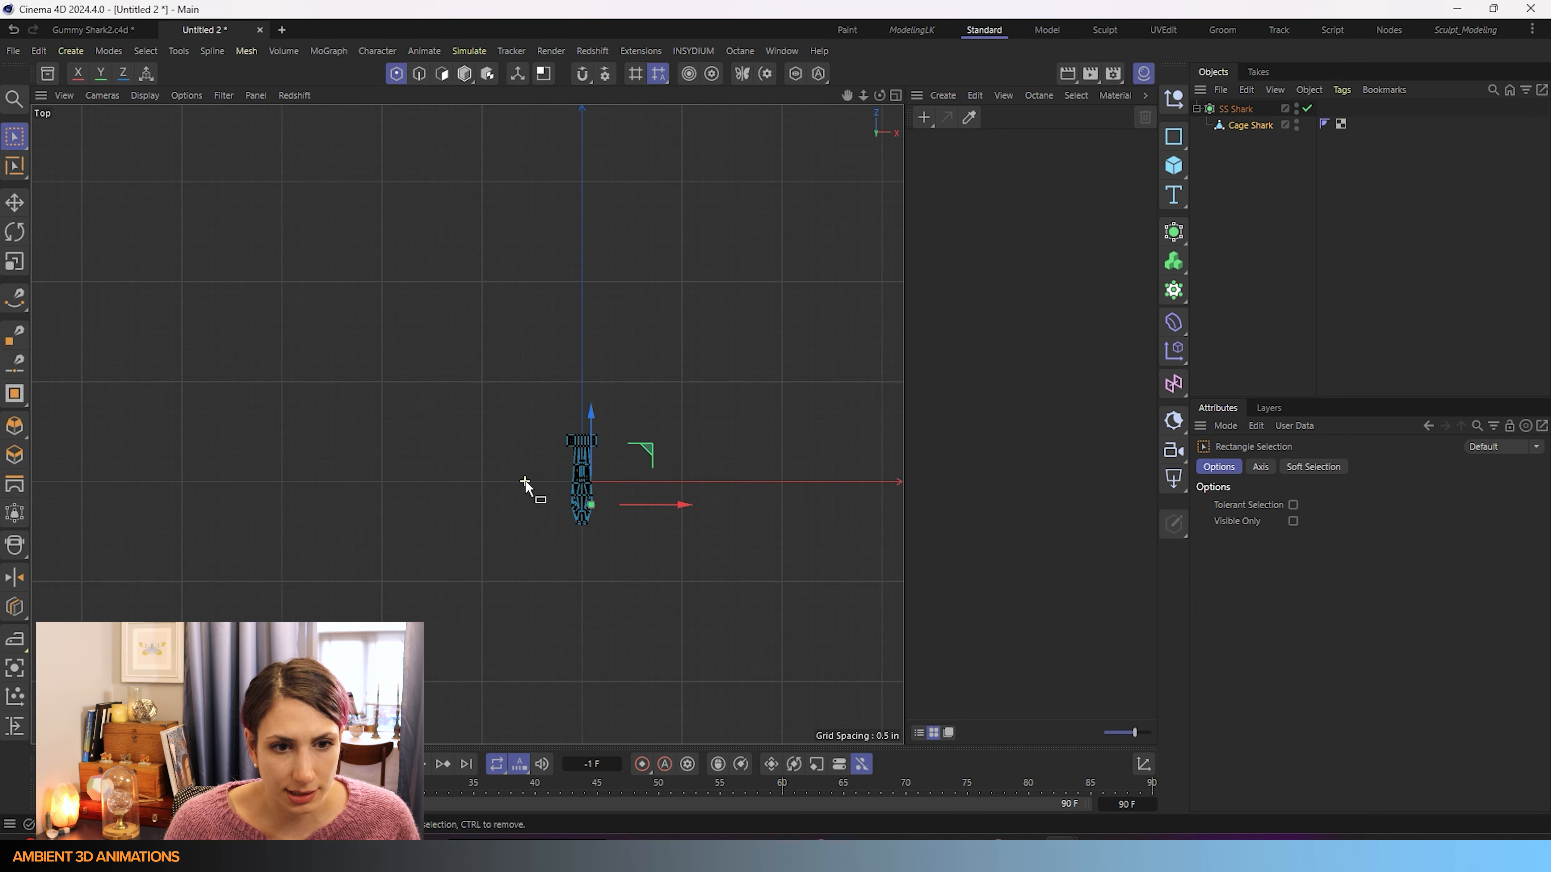
scroll(446, 395, "up", 2)
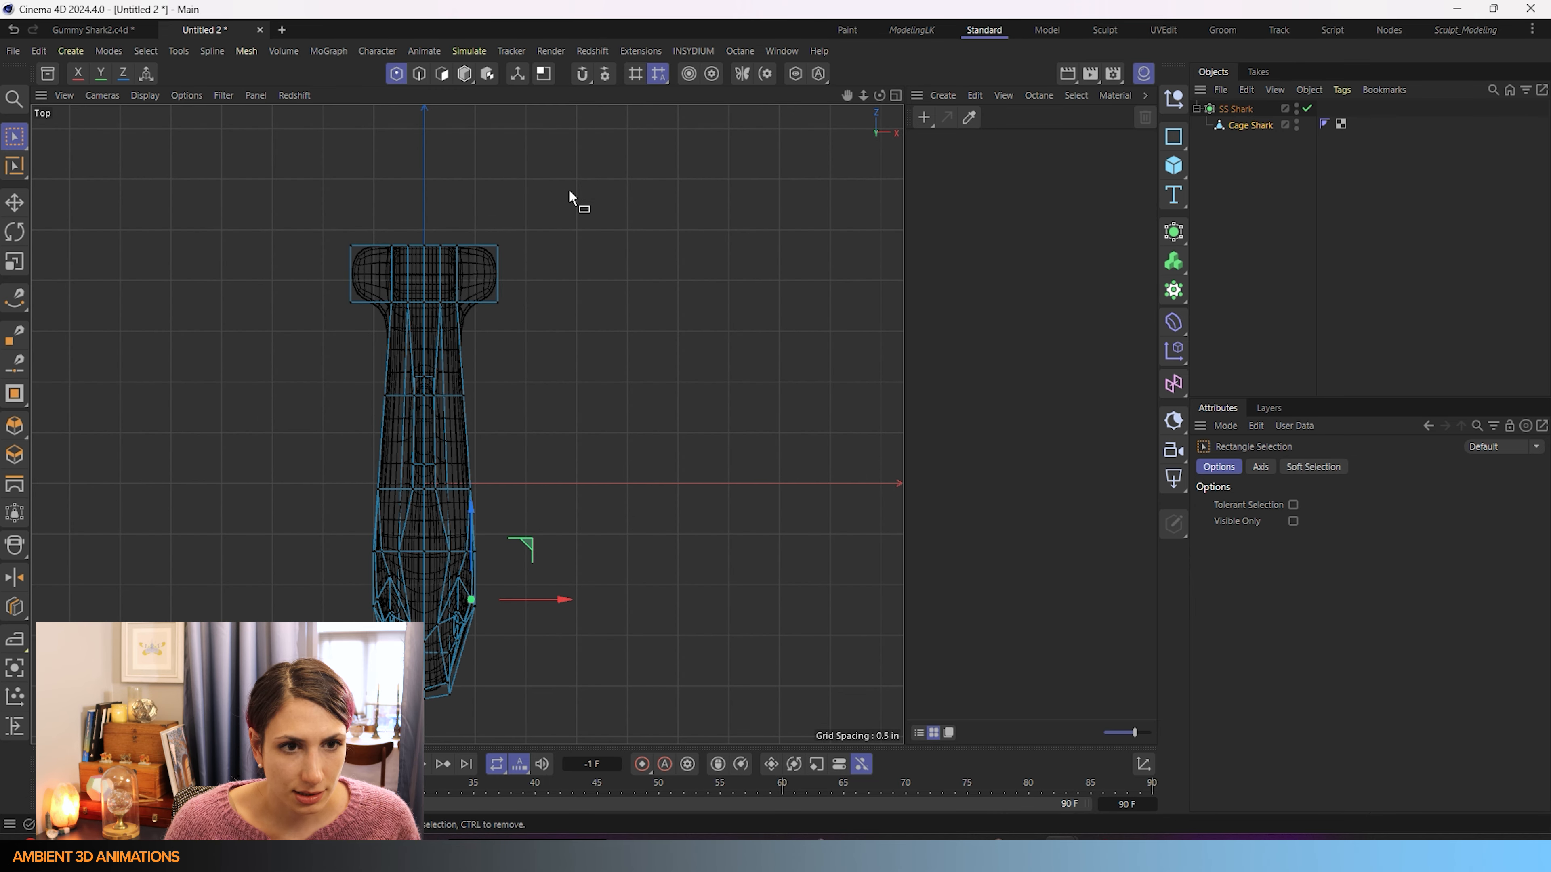
left_click_drag(569, 189, 298, 468)
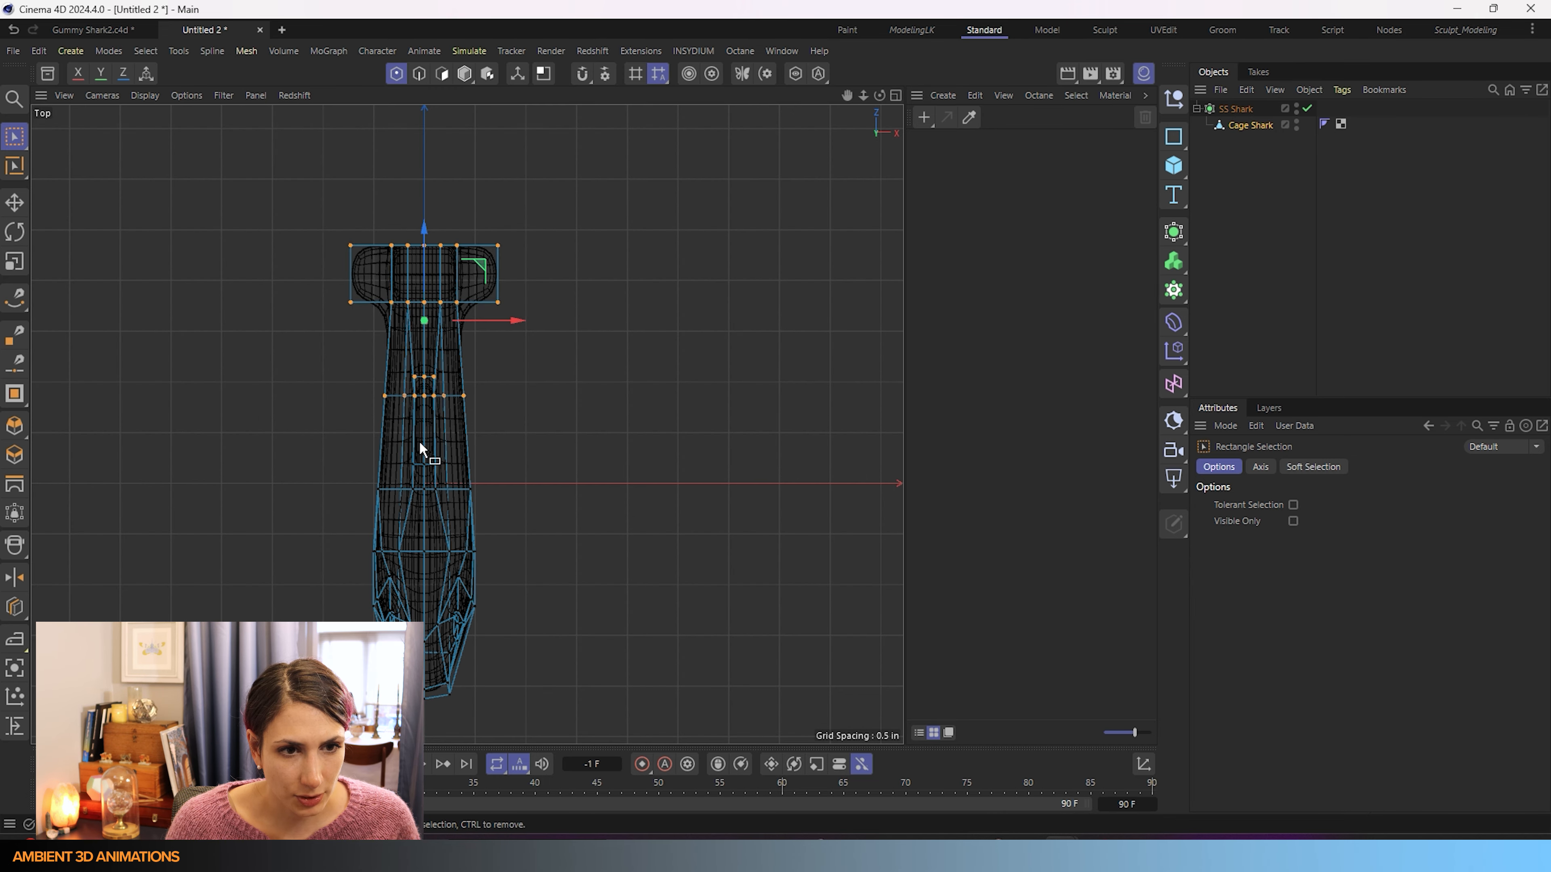
key("t")
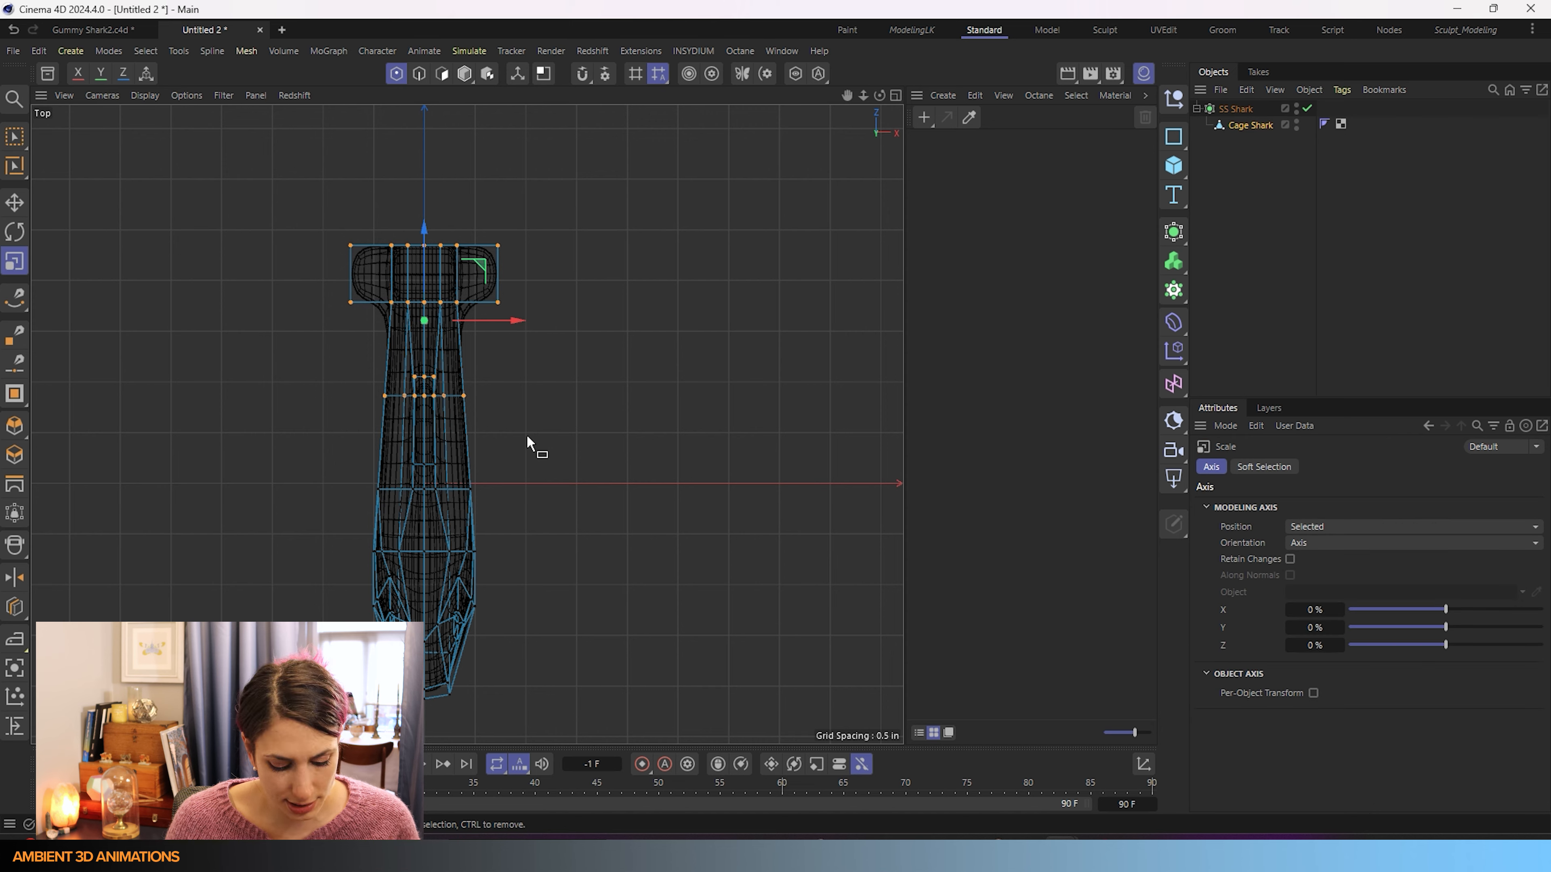
left_click_drag(517, 320, 483, 323)
middle_click(541, 397)
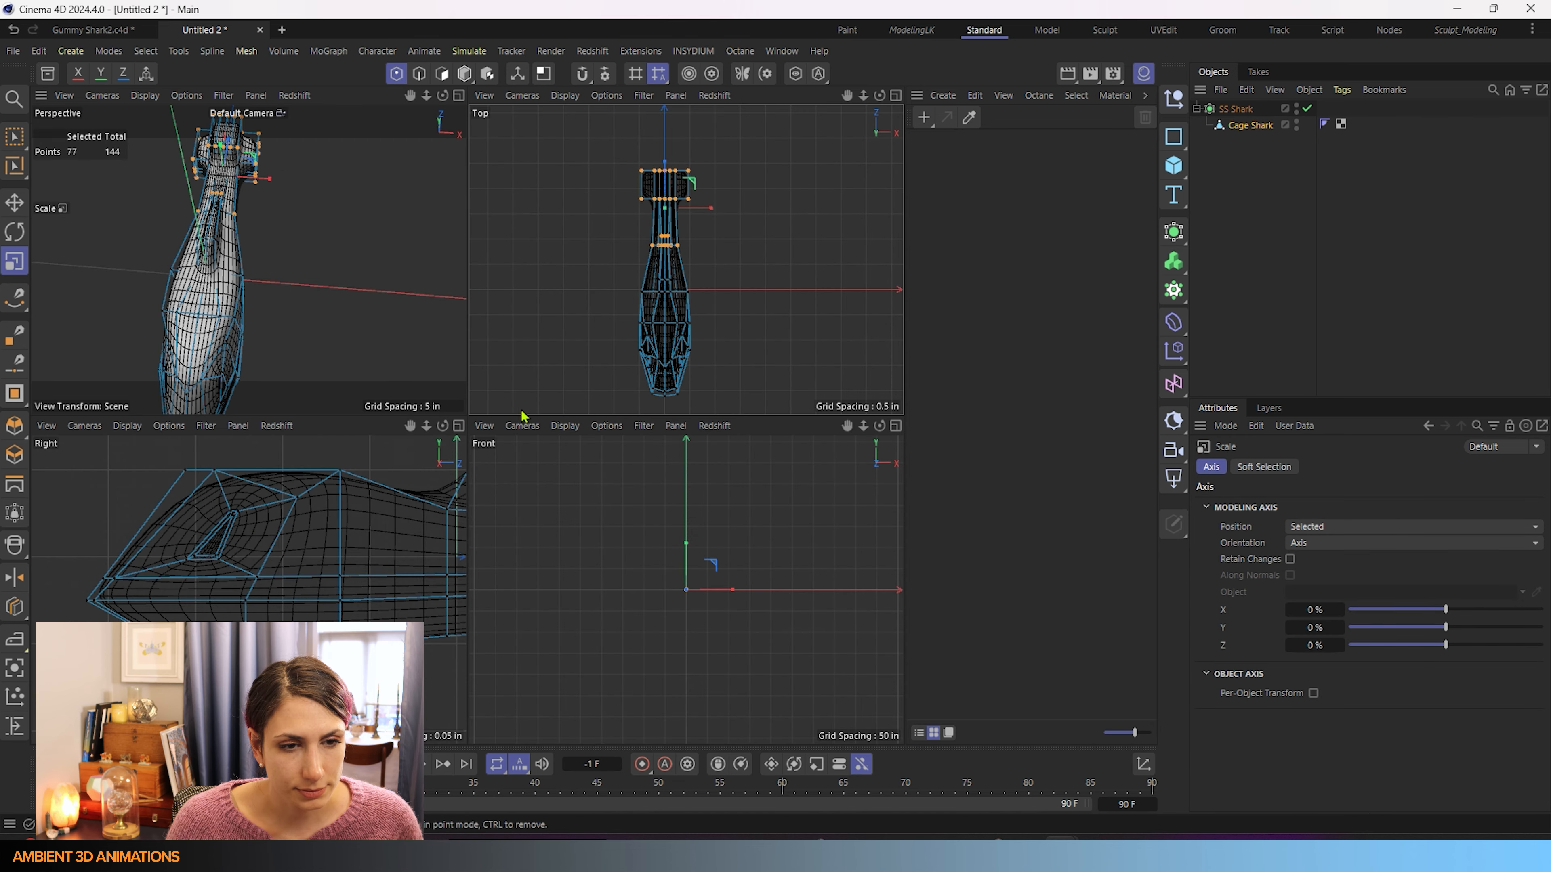
middle_click(236, 320)
left_click_drag(509, 381, 284, 244, "alt")
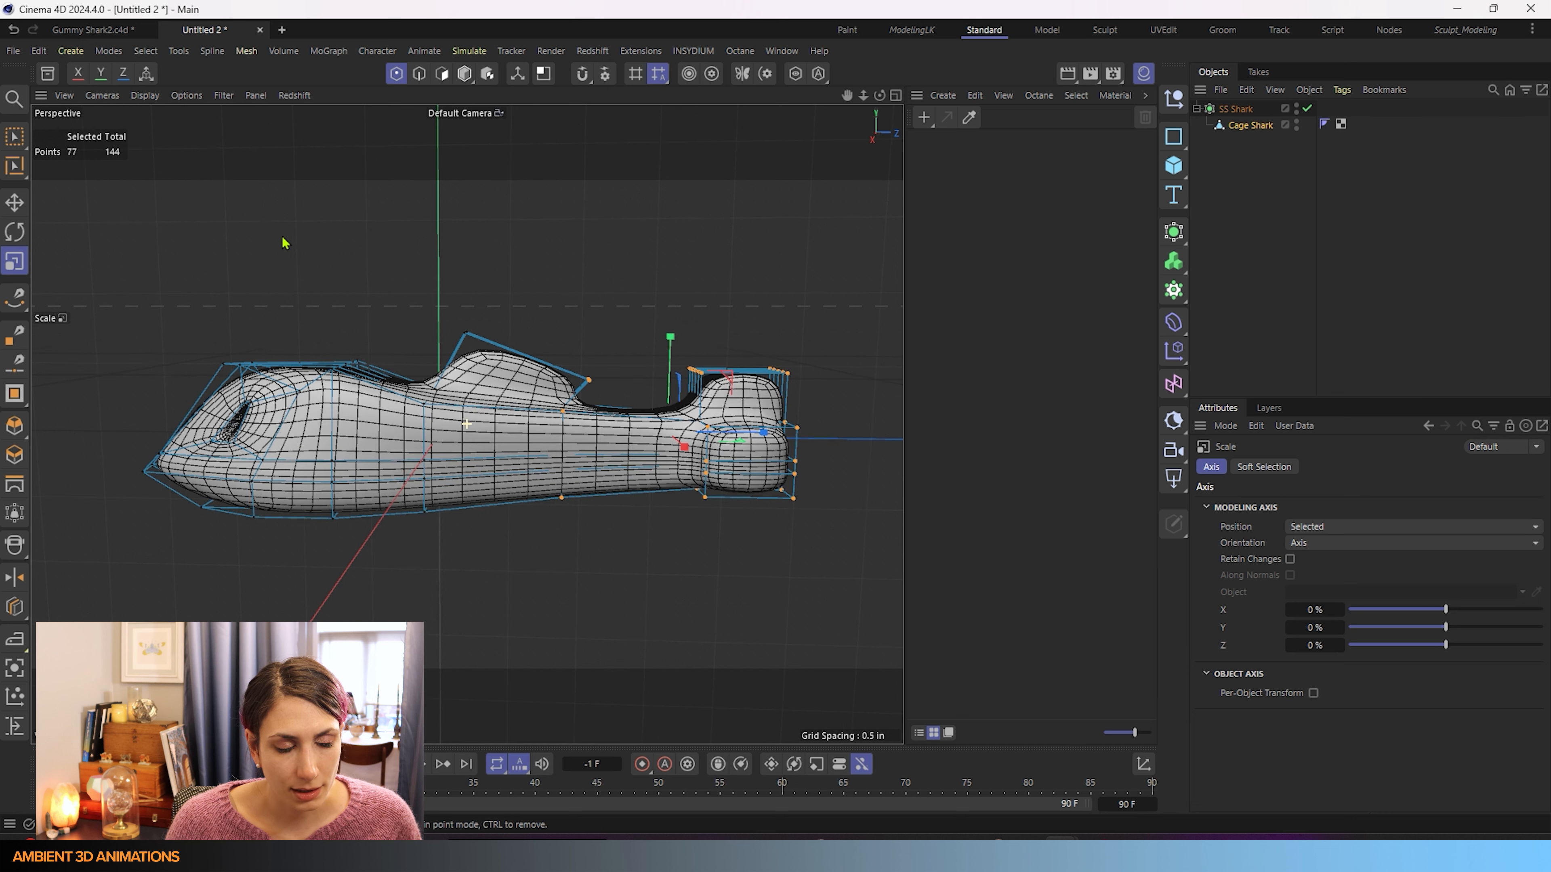
left_click(510, 632)
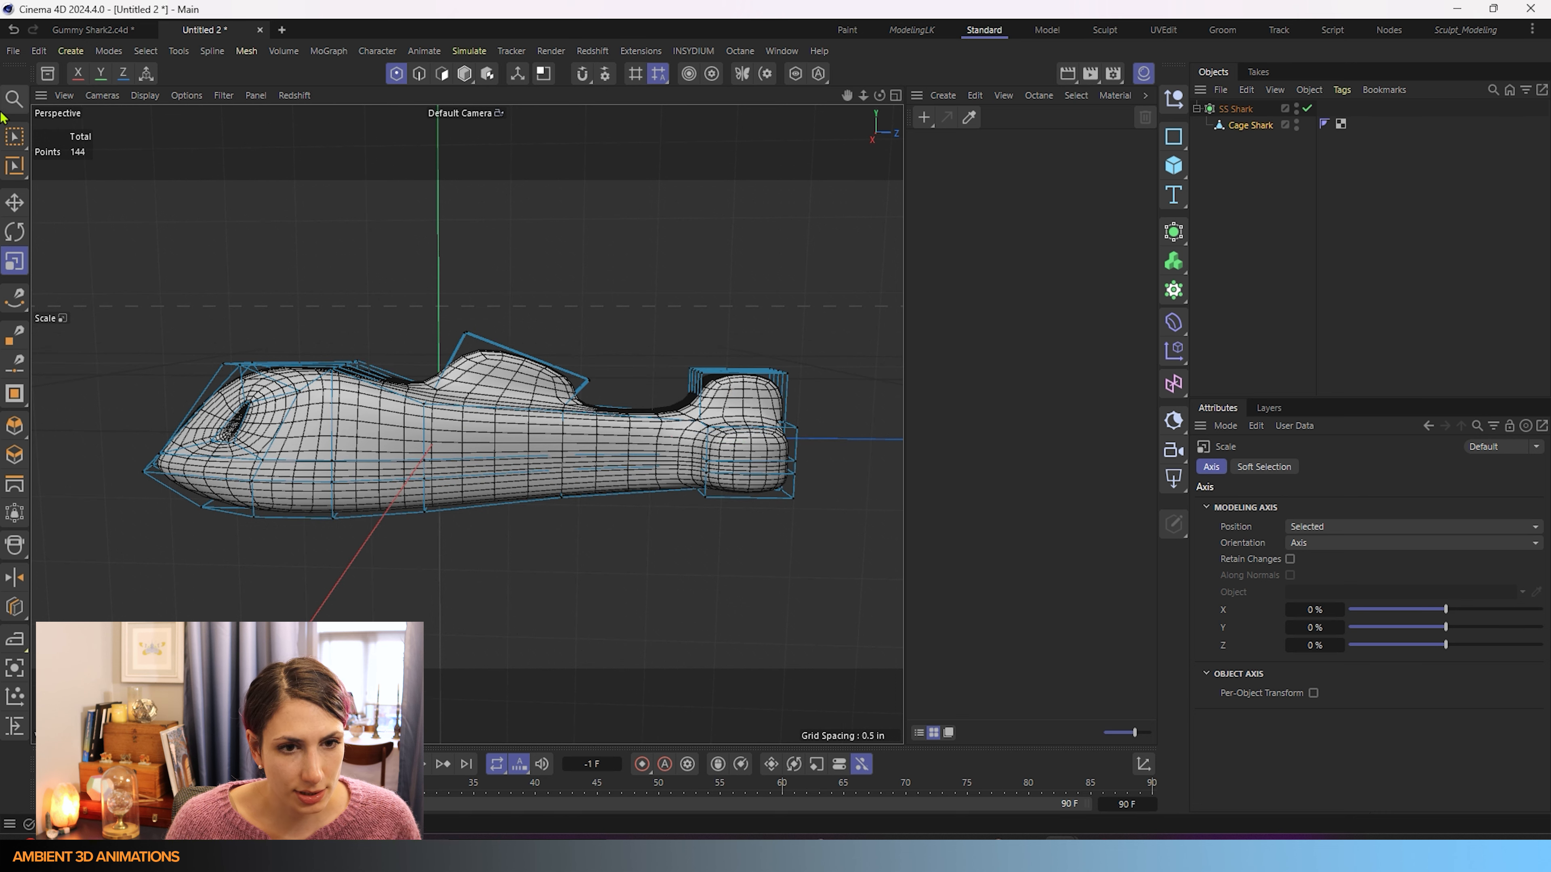
Turn off the Subdivision Surface and loop-select the outer end edges of both side tail fins in edge mode.
left_click(14, 135)
left_click(79, 159)
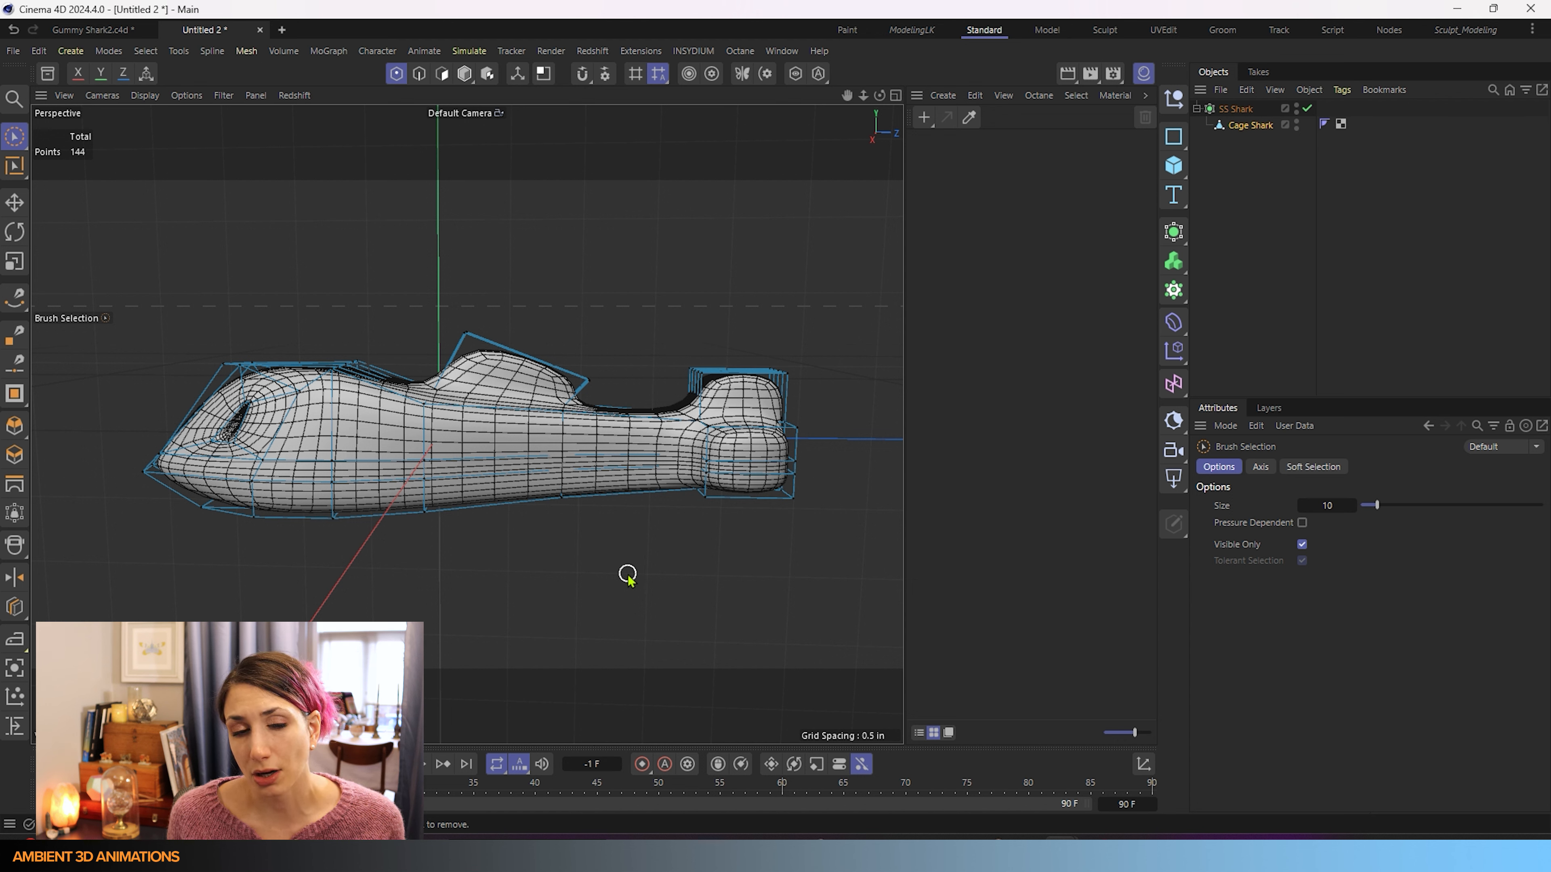
scroll(757, 442, "up", 4)
left_click_drag(768, 445, 767, 479, "alt")
key("q")
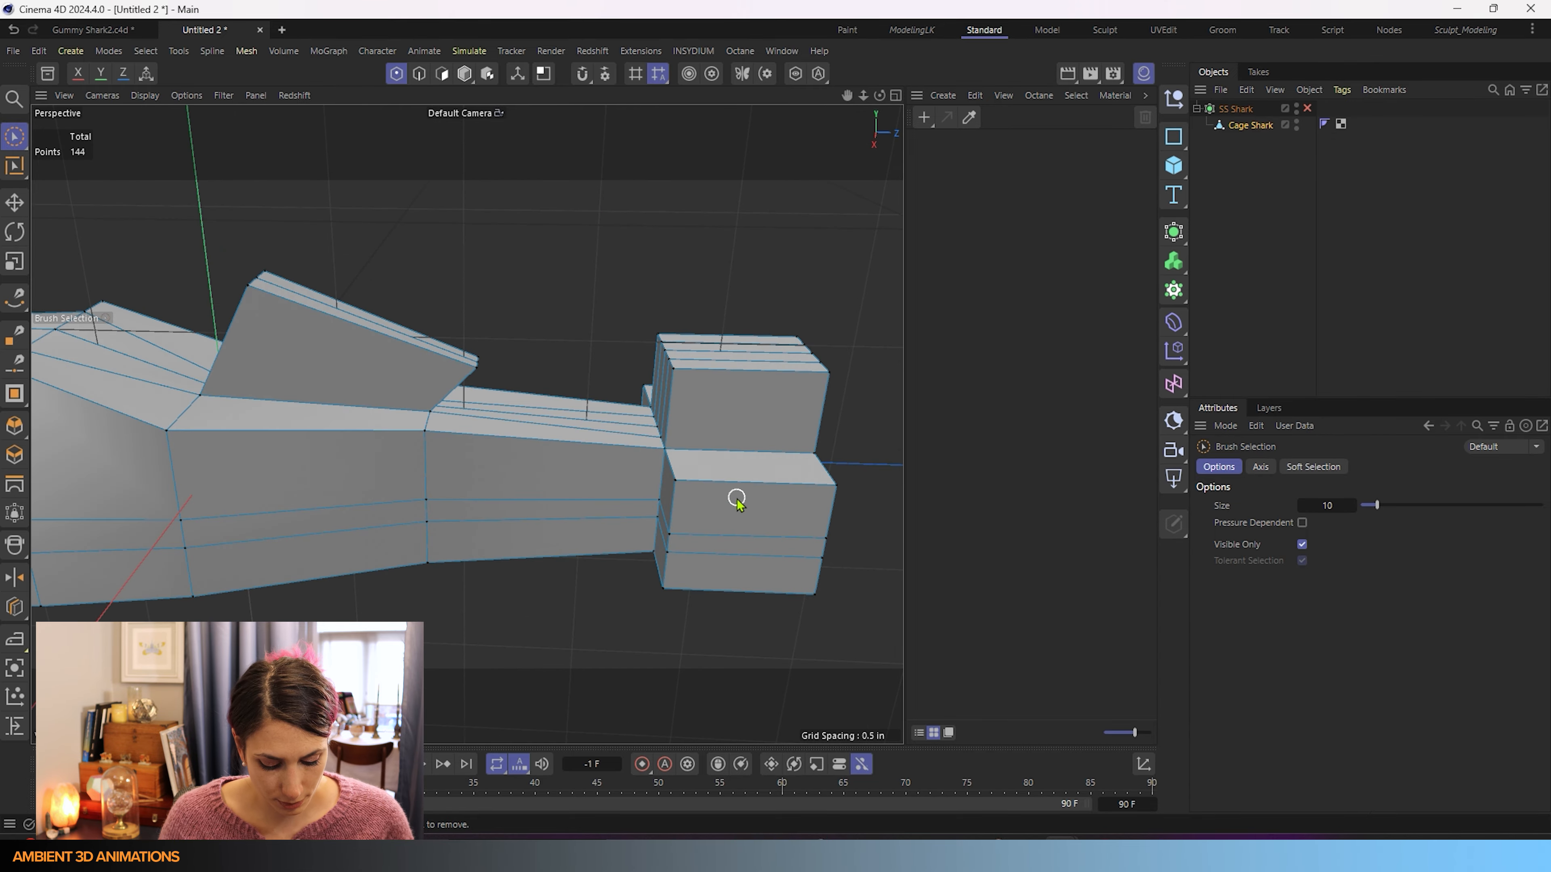
key("u")
key("l")
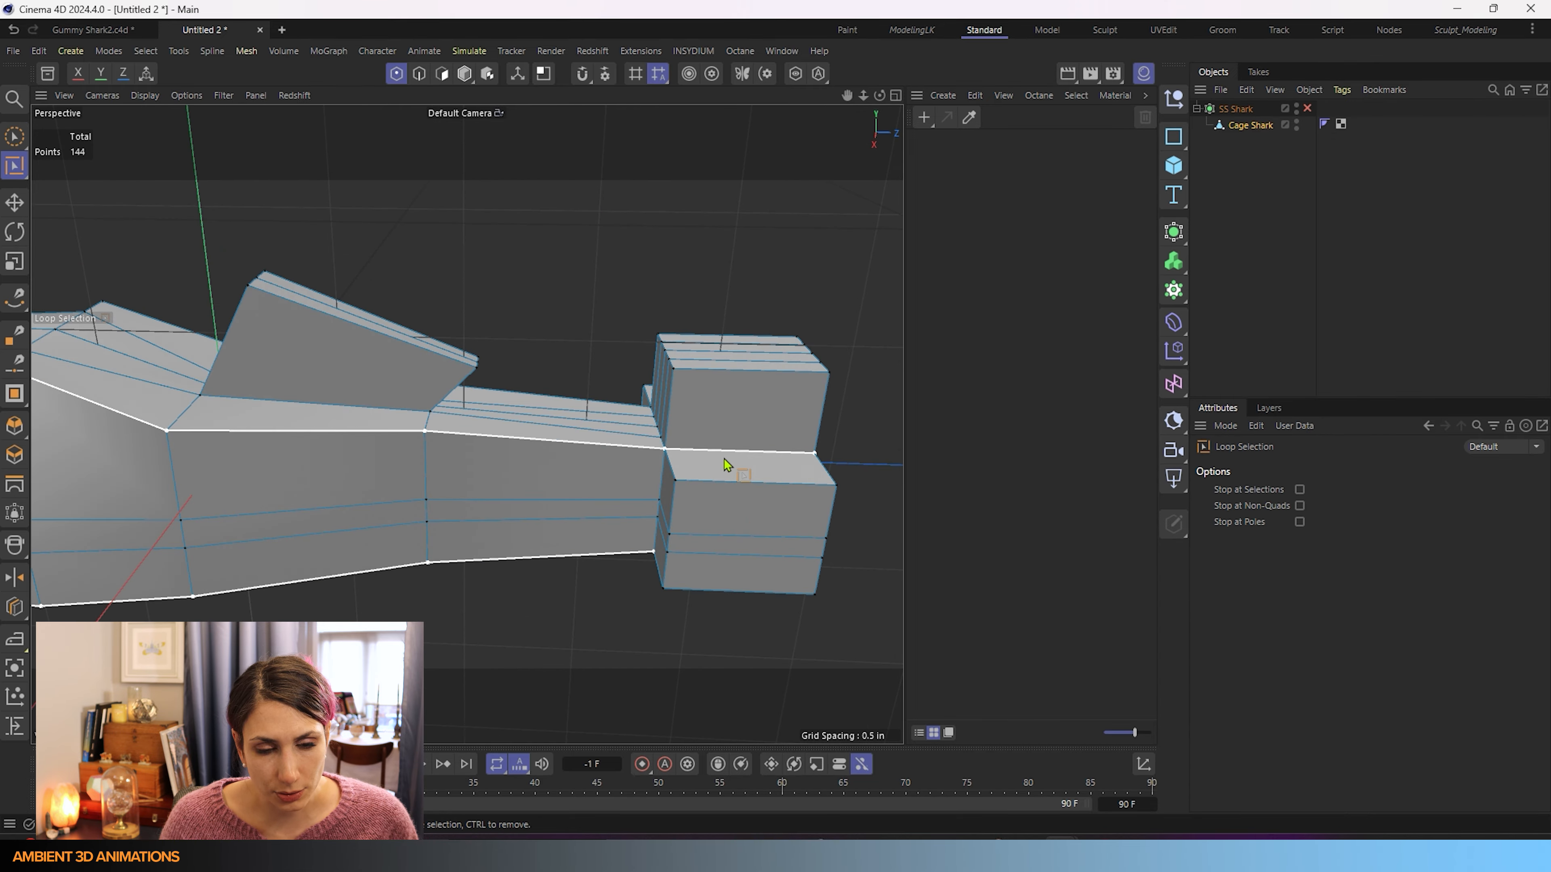
left_click(721, 491)
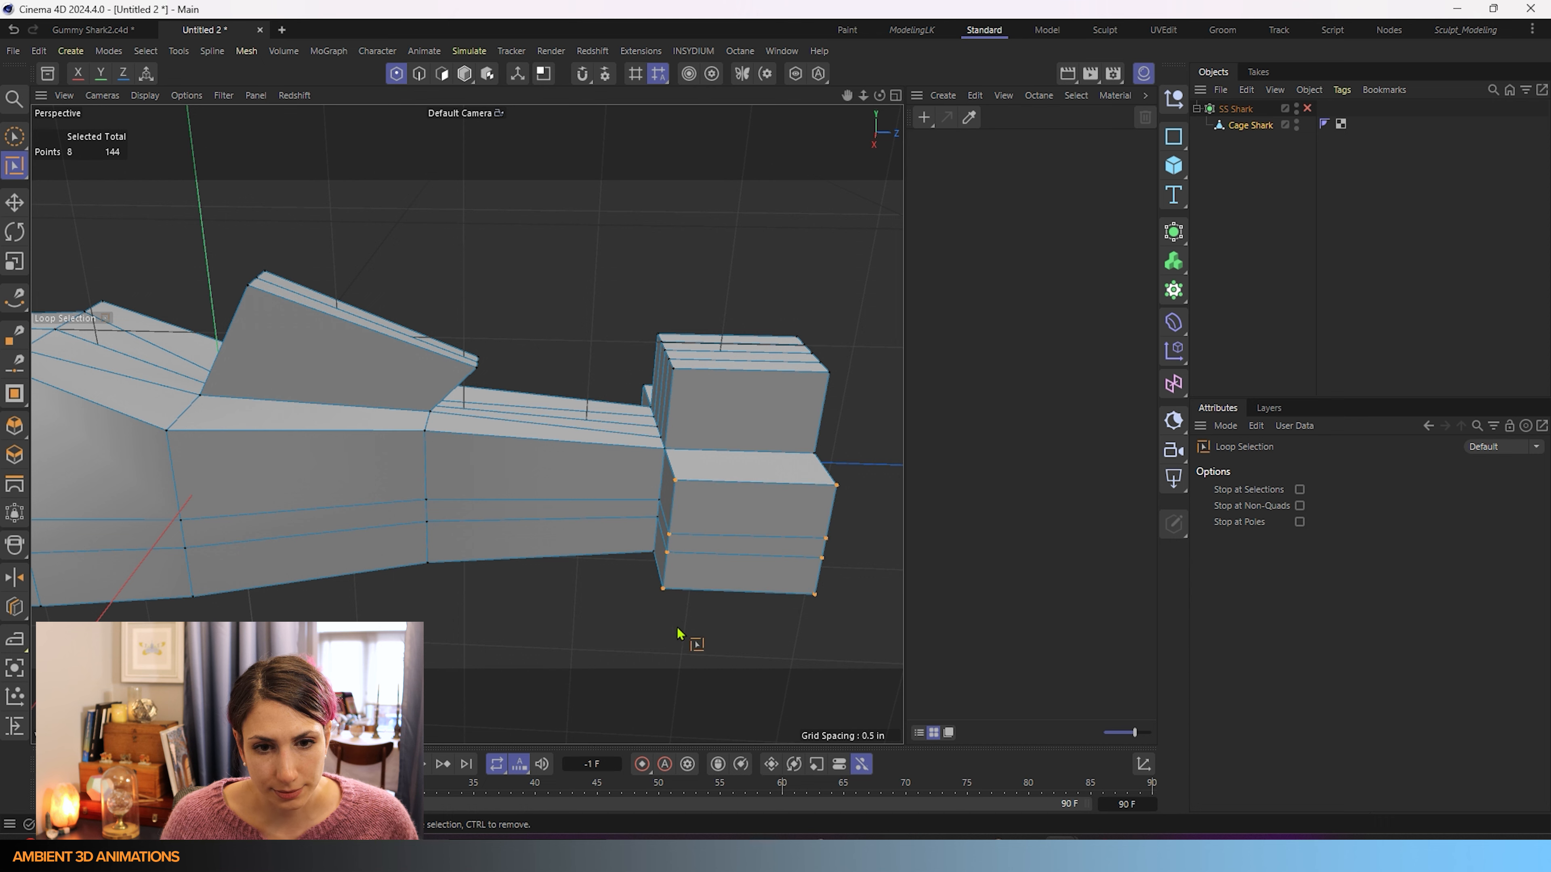
left_click_drag(707, 638, 605, 477, "alt")
key("Return")
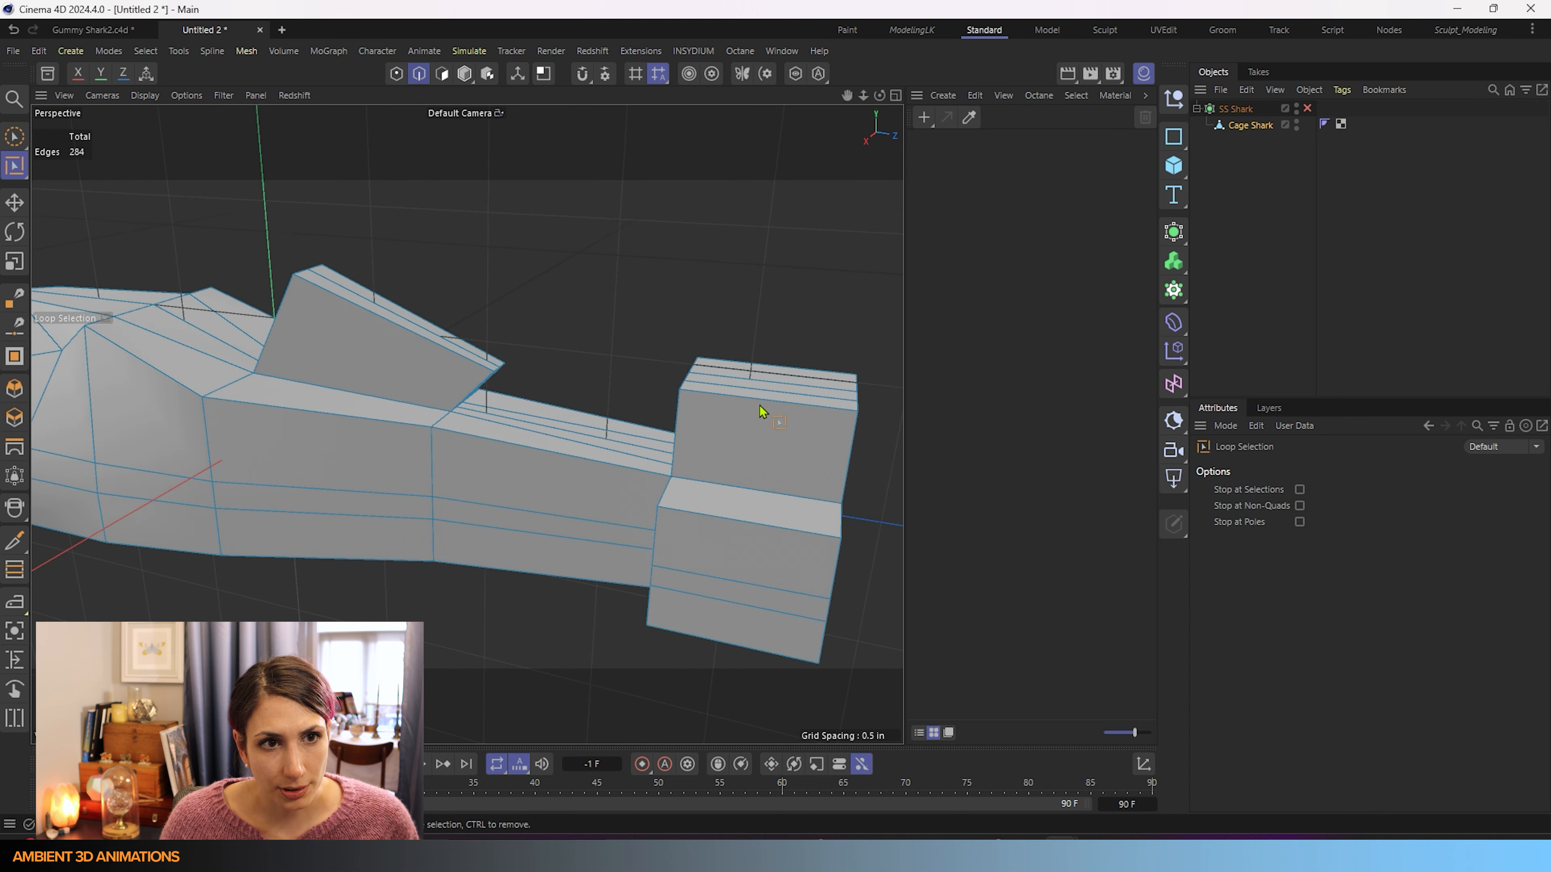
left_click(703, 526)
left_click_drag(675, 551, 365, 608, "alt")
left_click(481, 472, "shift")
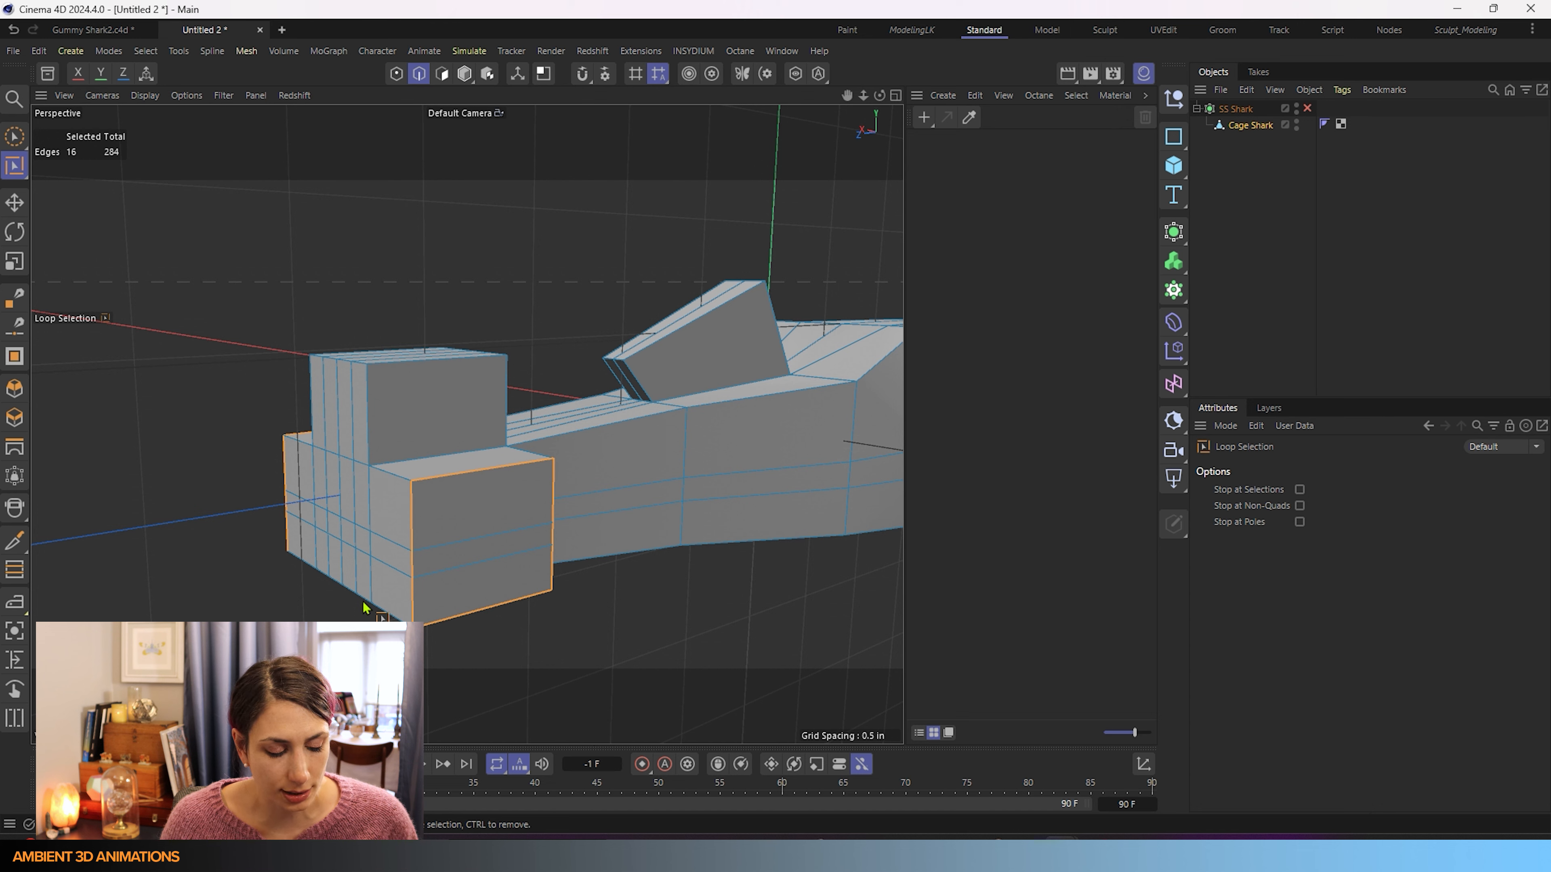
With the Subdivision Surface on, flatten the tail fins' selected end edges vertically, spread them wider apart along X, and lower them slightly.
key("q")
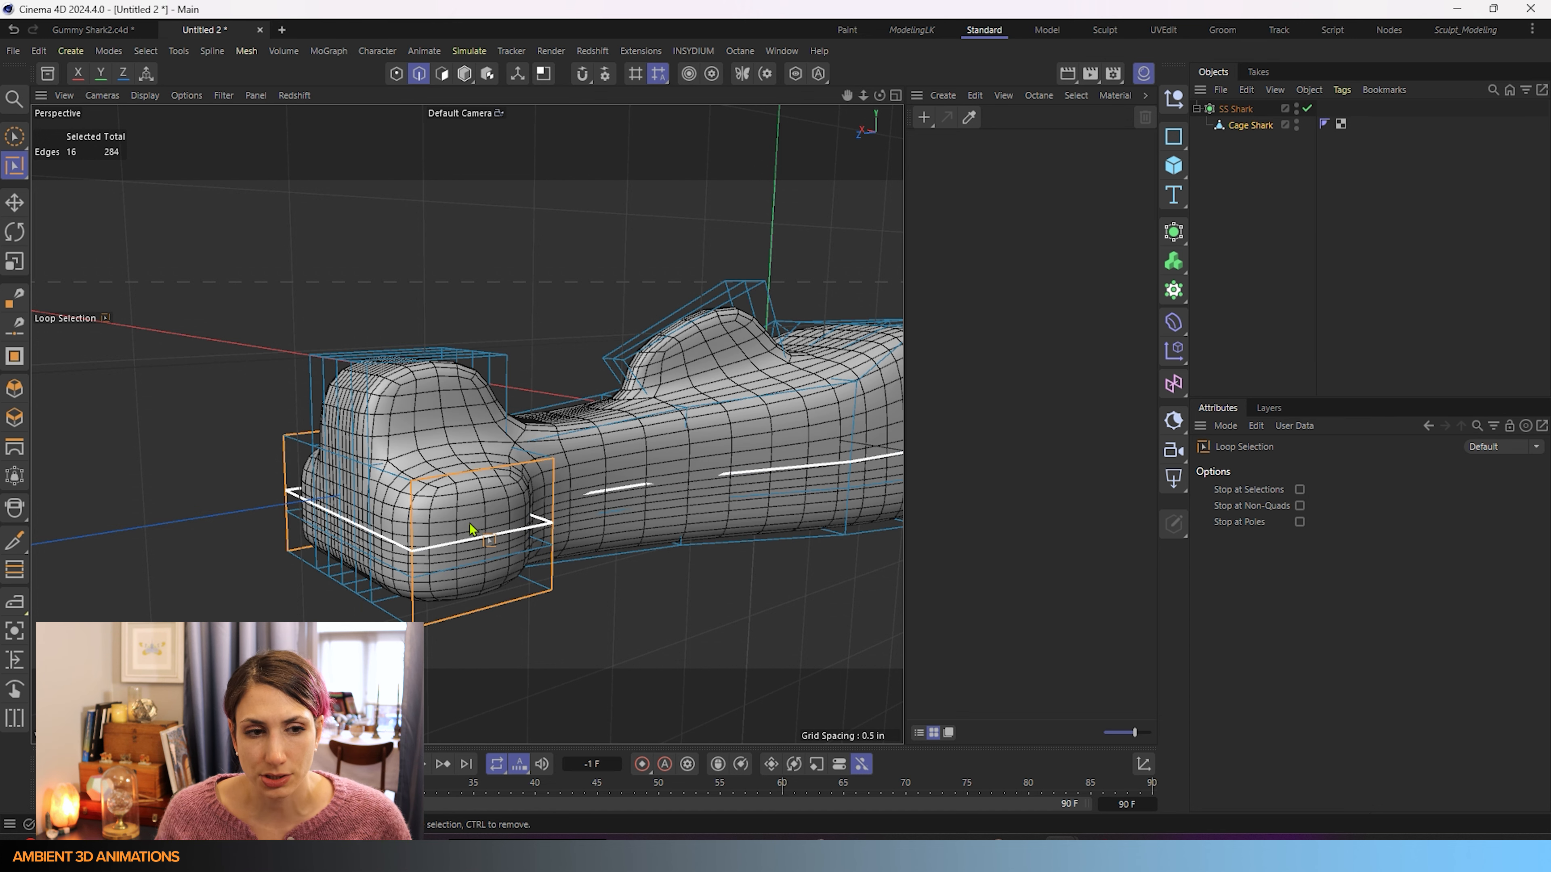
left_click_drag(703, 489, 488, 549, "alt")
key("t")
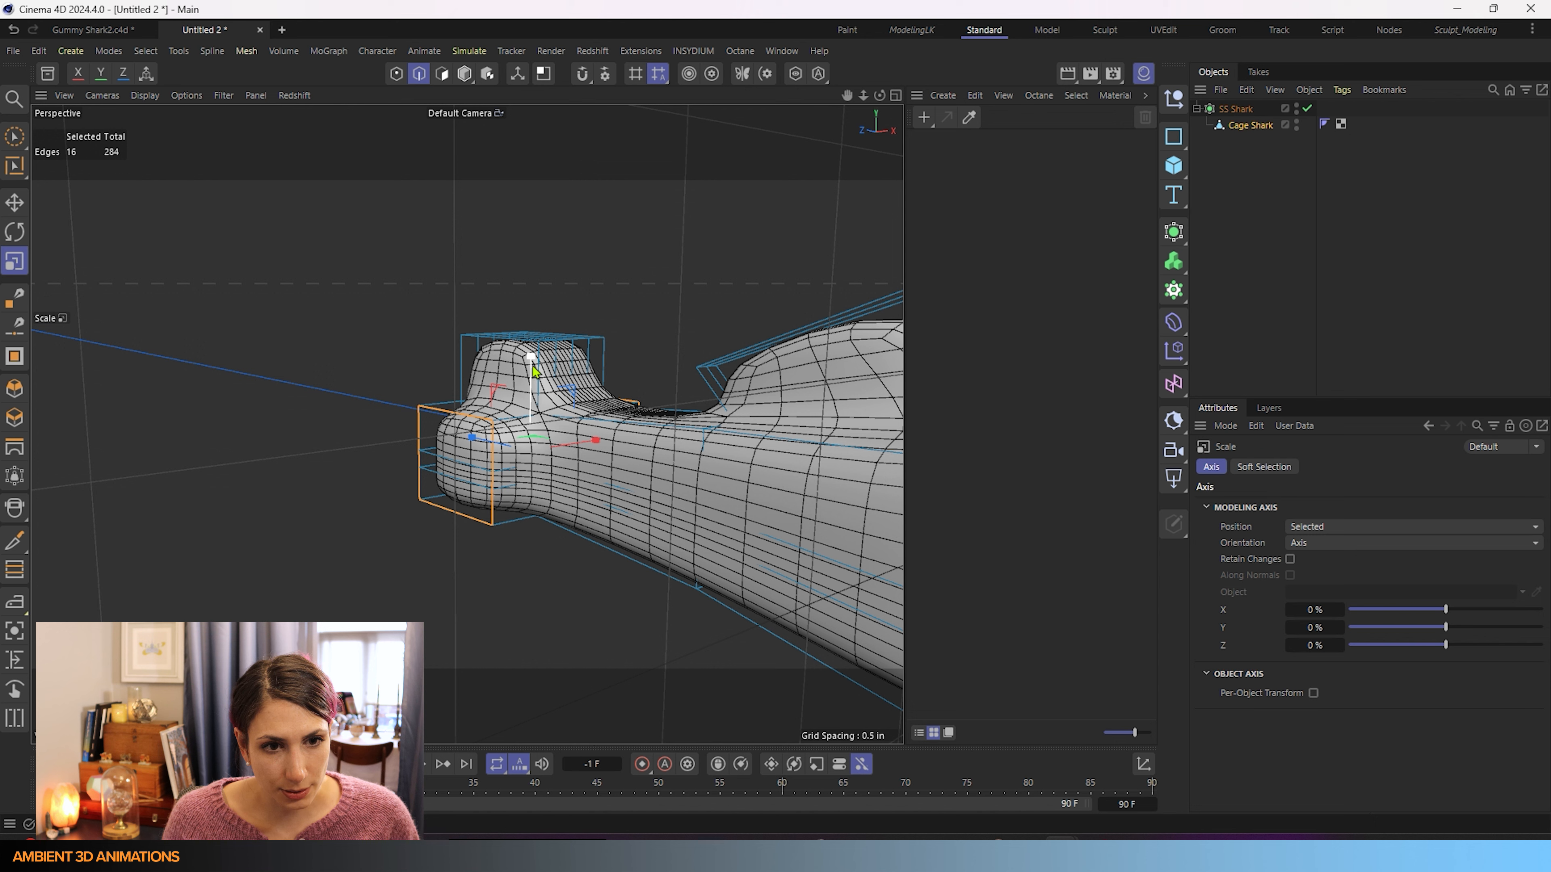
left_click_drag(532, 358, 534, 401)
left_click_drag(596, 449, 623, 438)
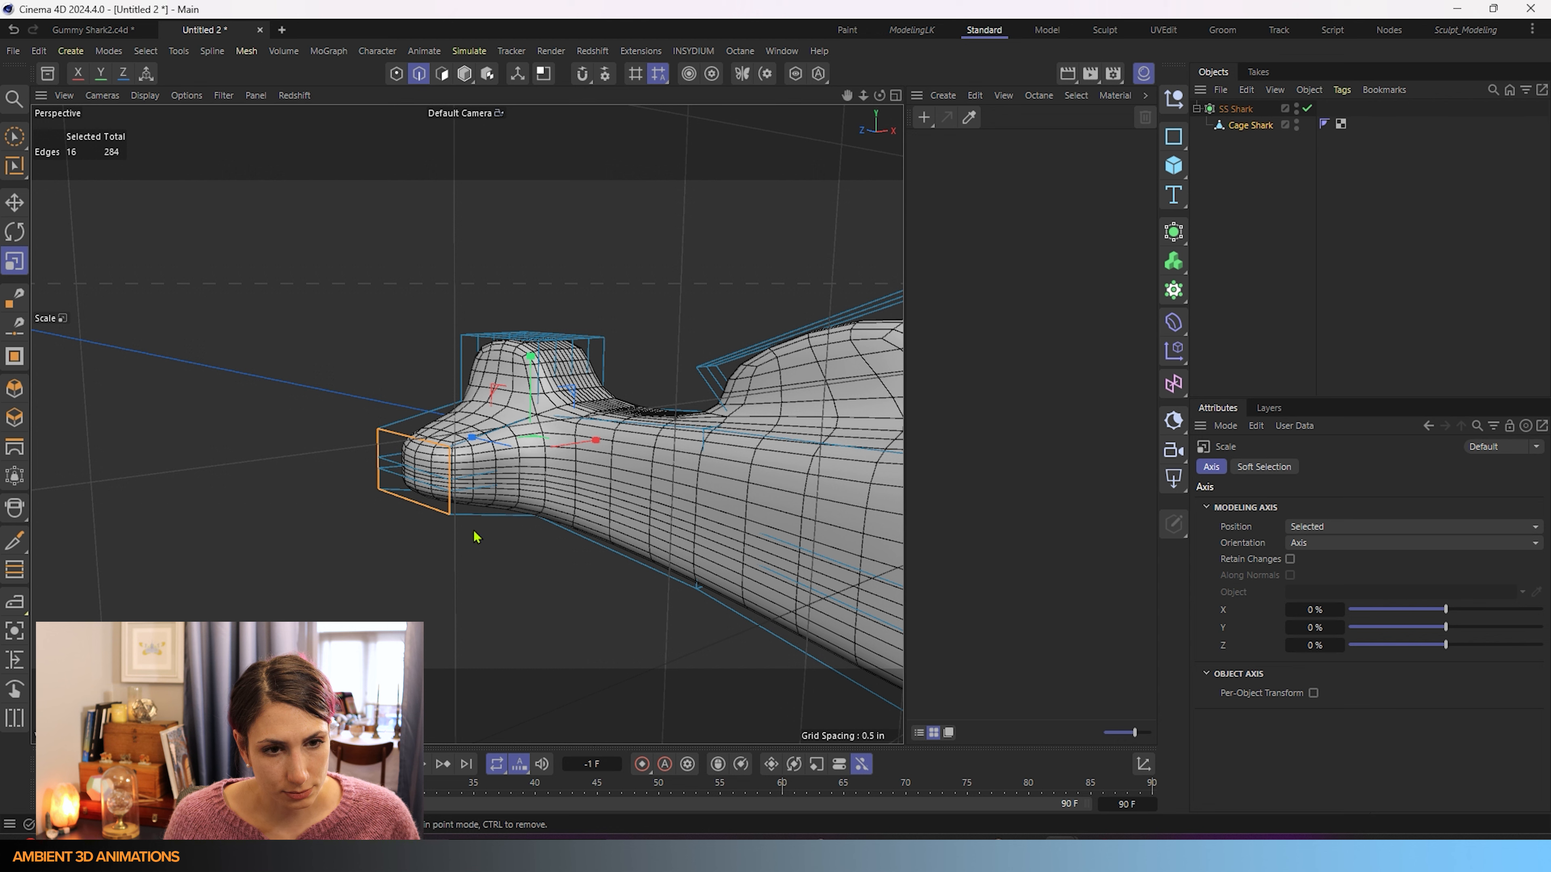
key("e")
left_click_drag(539, 374, 541, 391)
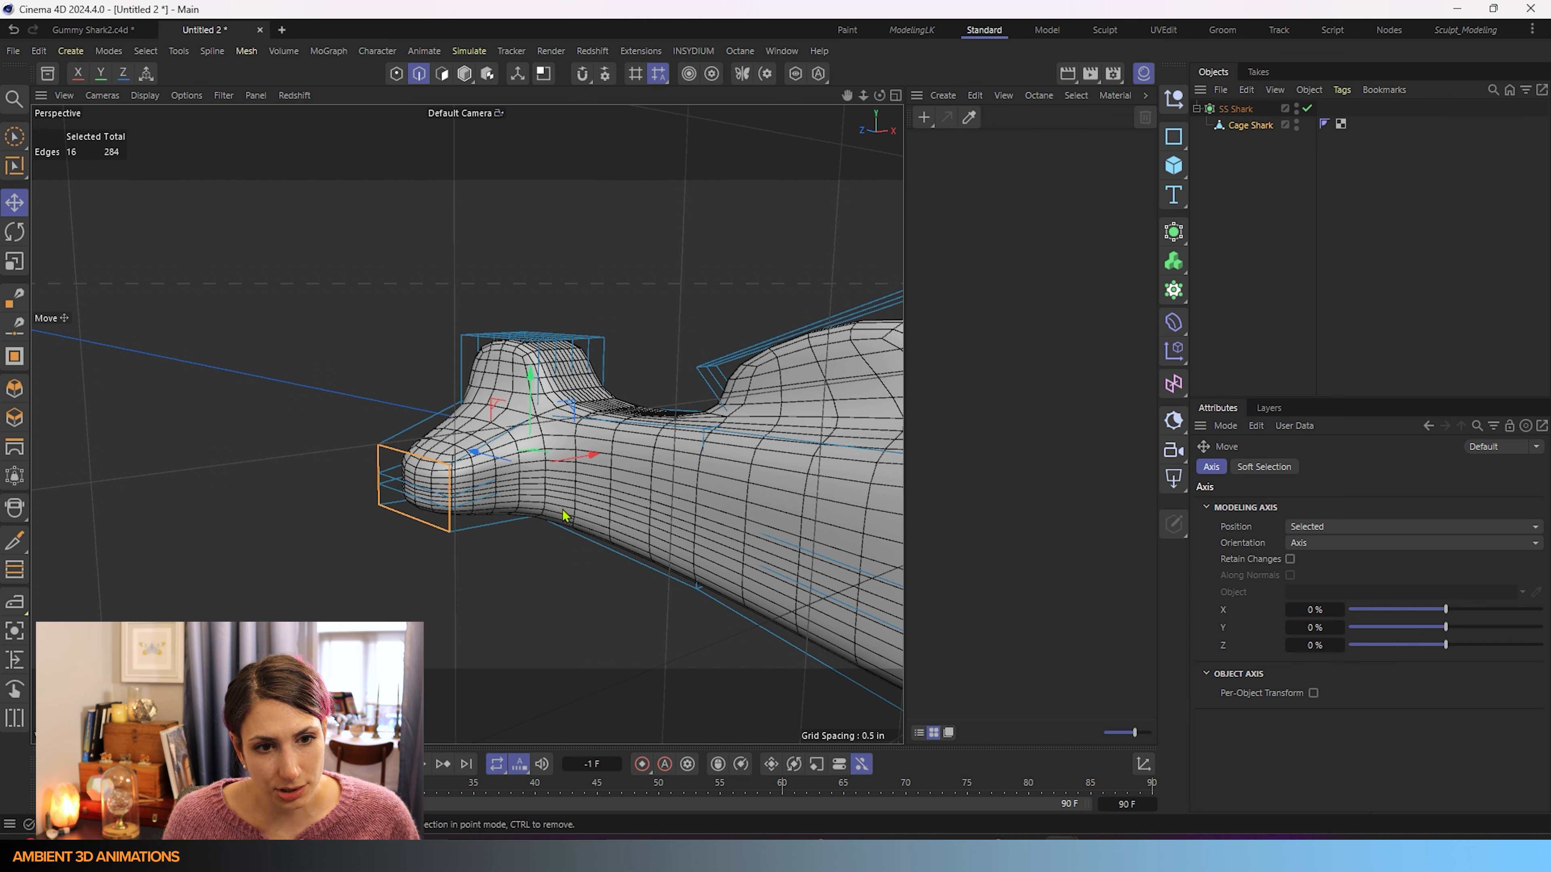
Turn off the Subdivision Surface and loop-select the edges where both side tail fins meet the central tail.
key("9")
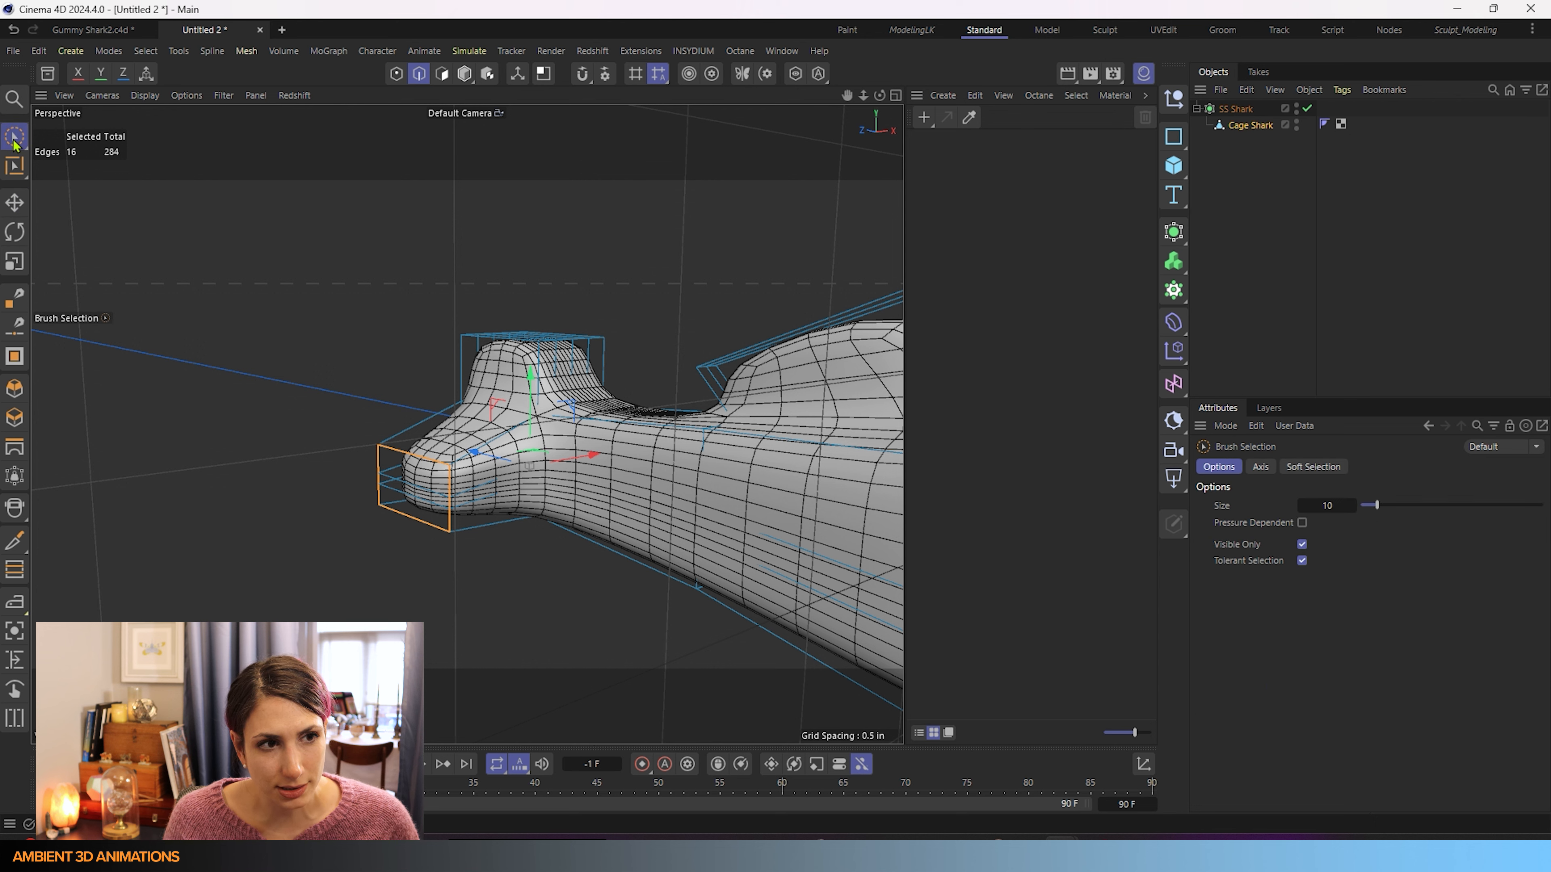
key("q")
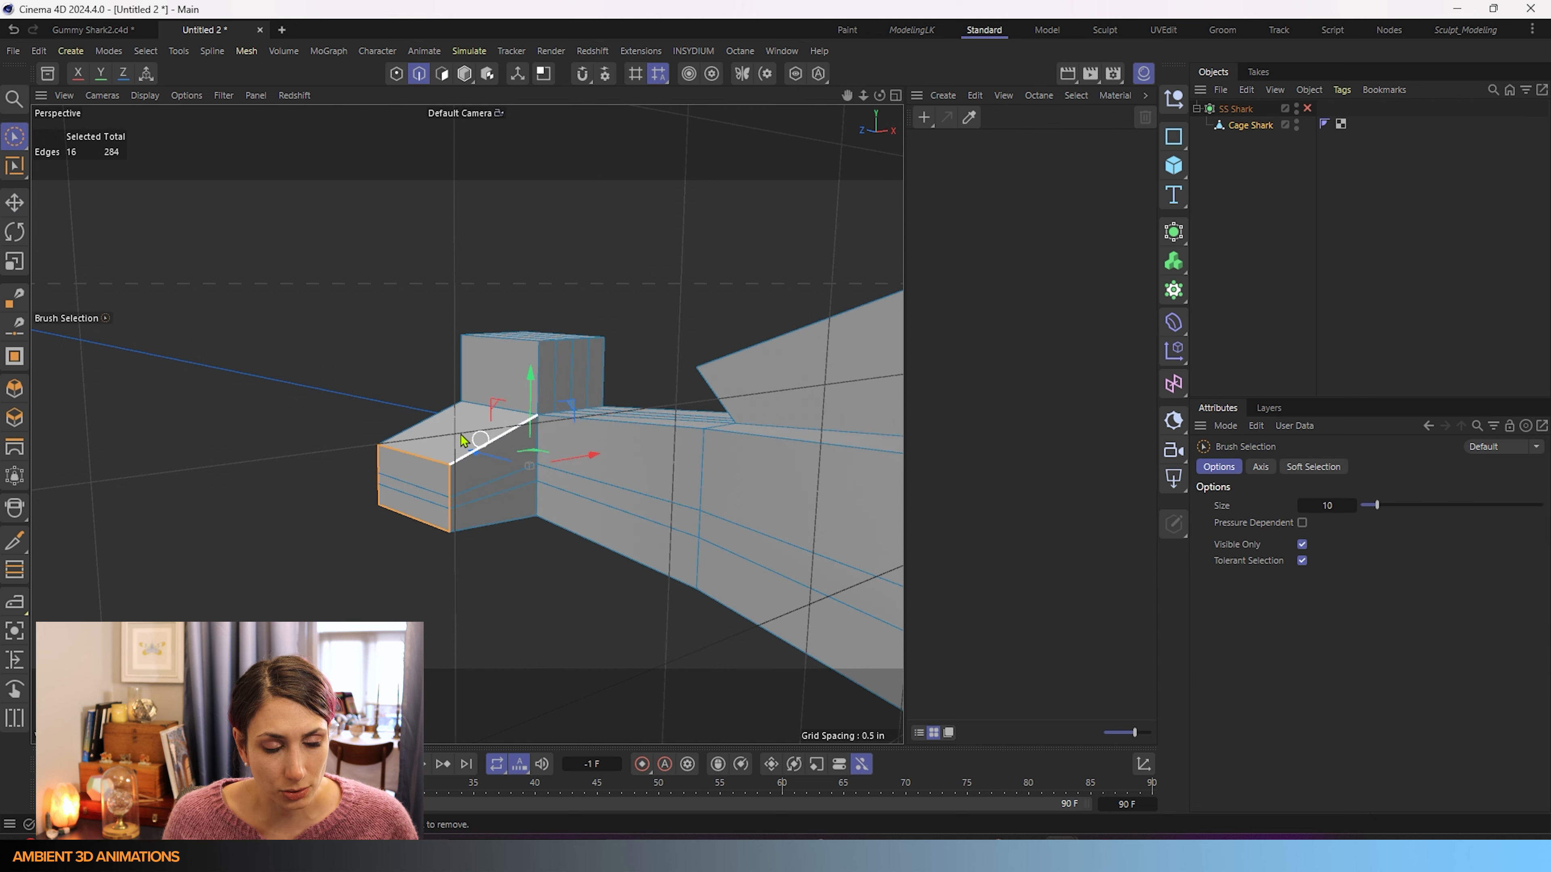
left_click_drag(522, 441, 366, 488, "alt")
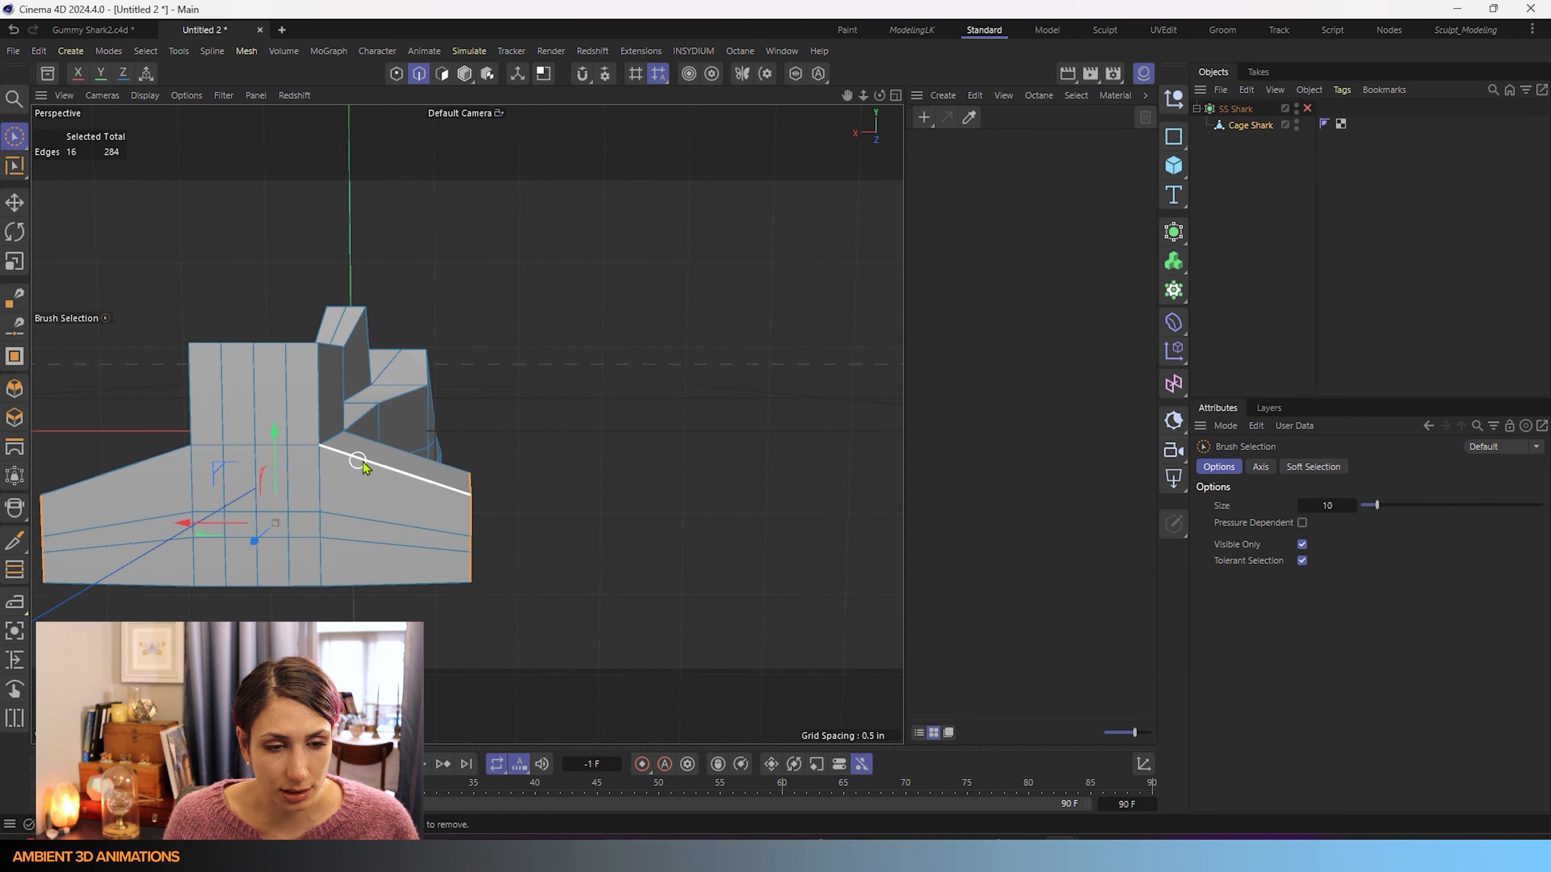
left_click_drag(480, 560, 357, 427, "alt")
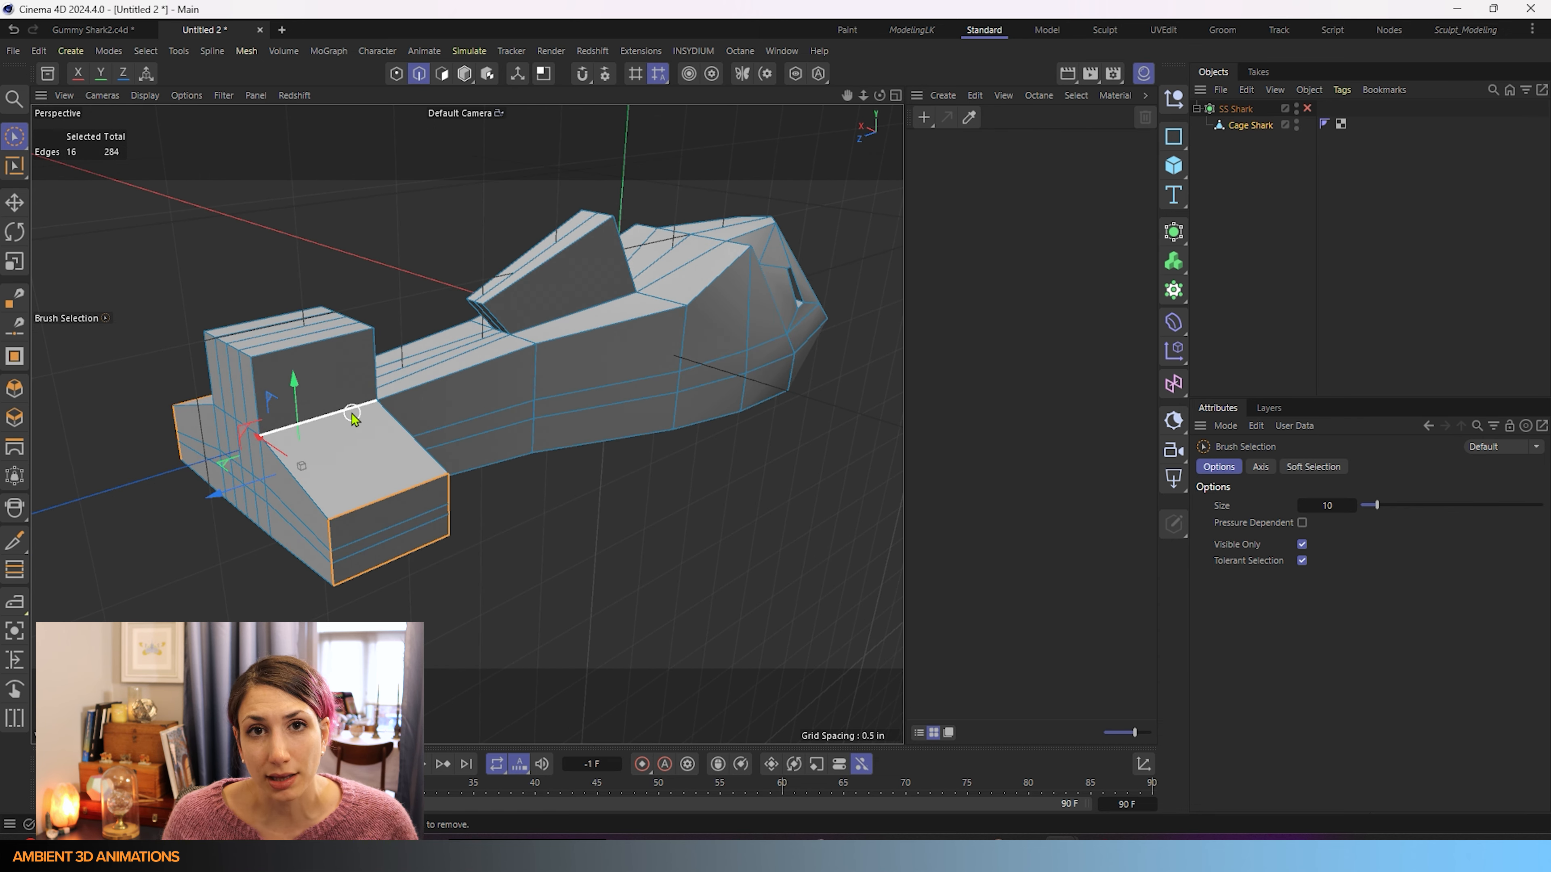
key("u")
key("l")
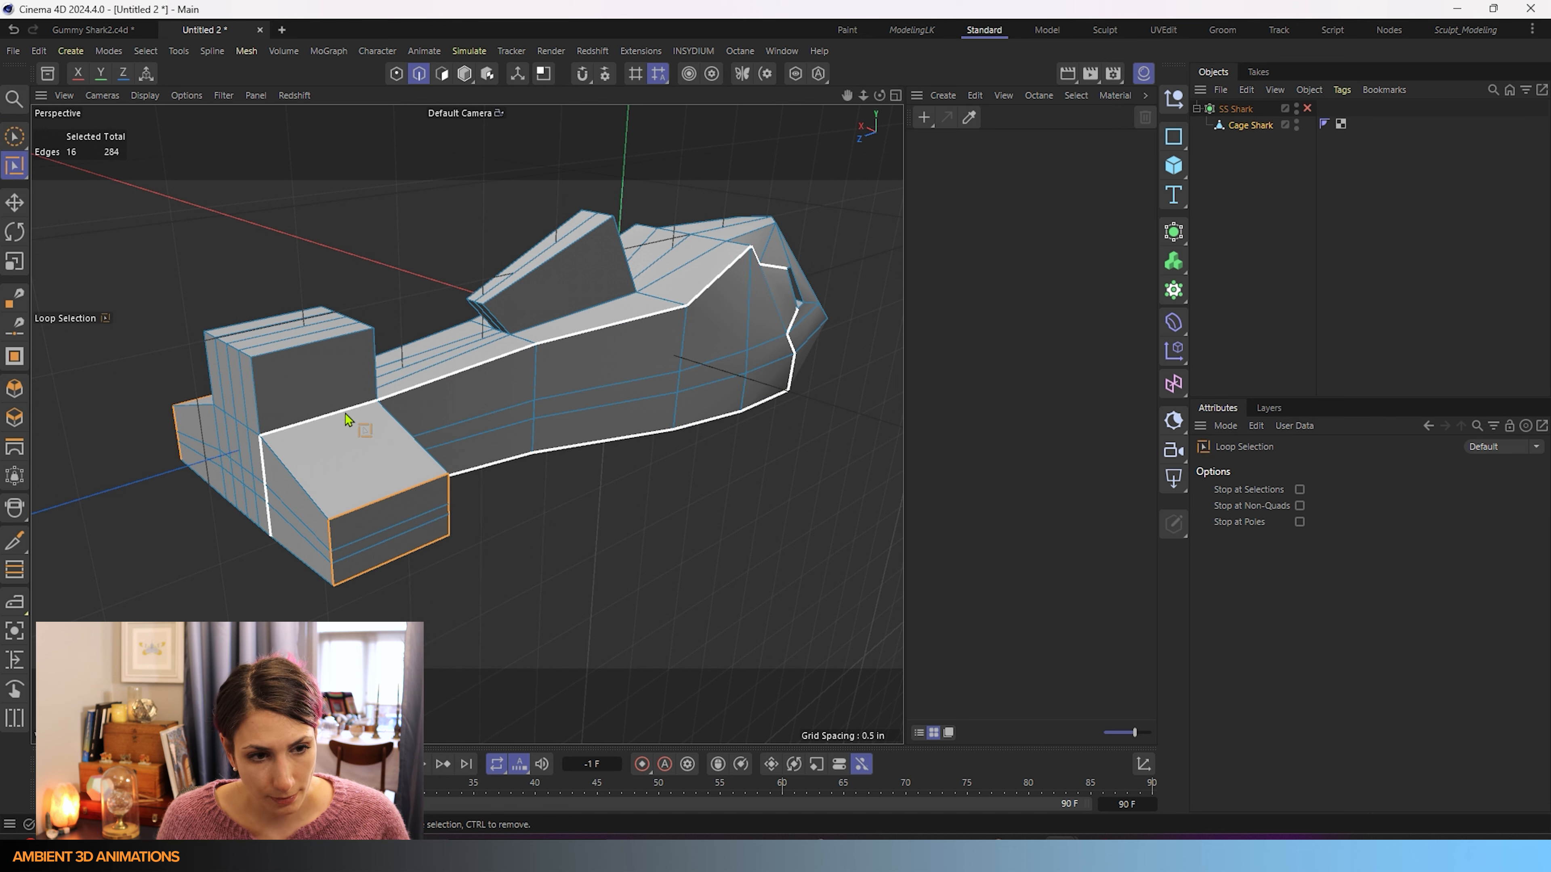
left_click_drag(406, 538, 326, 494, "alt")
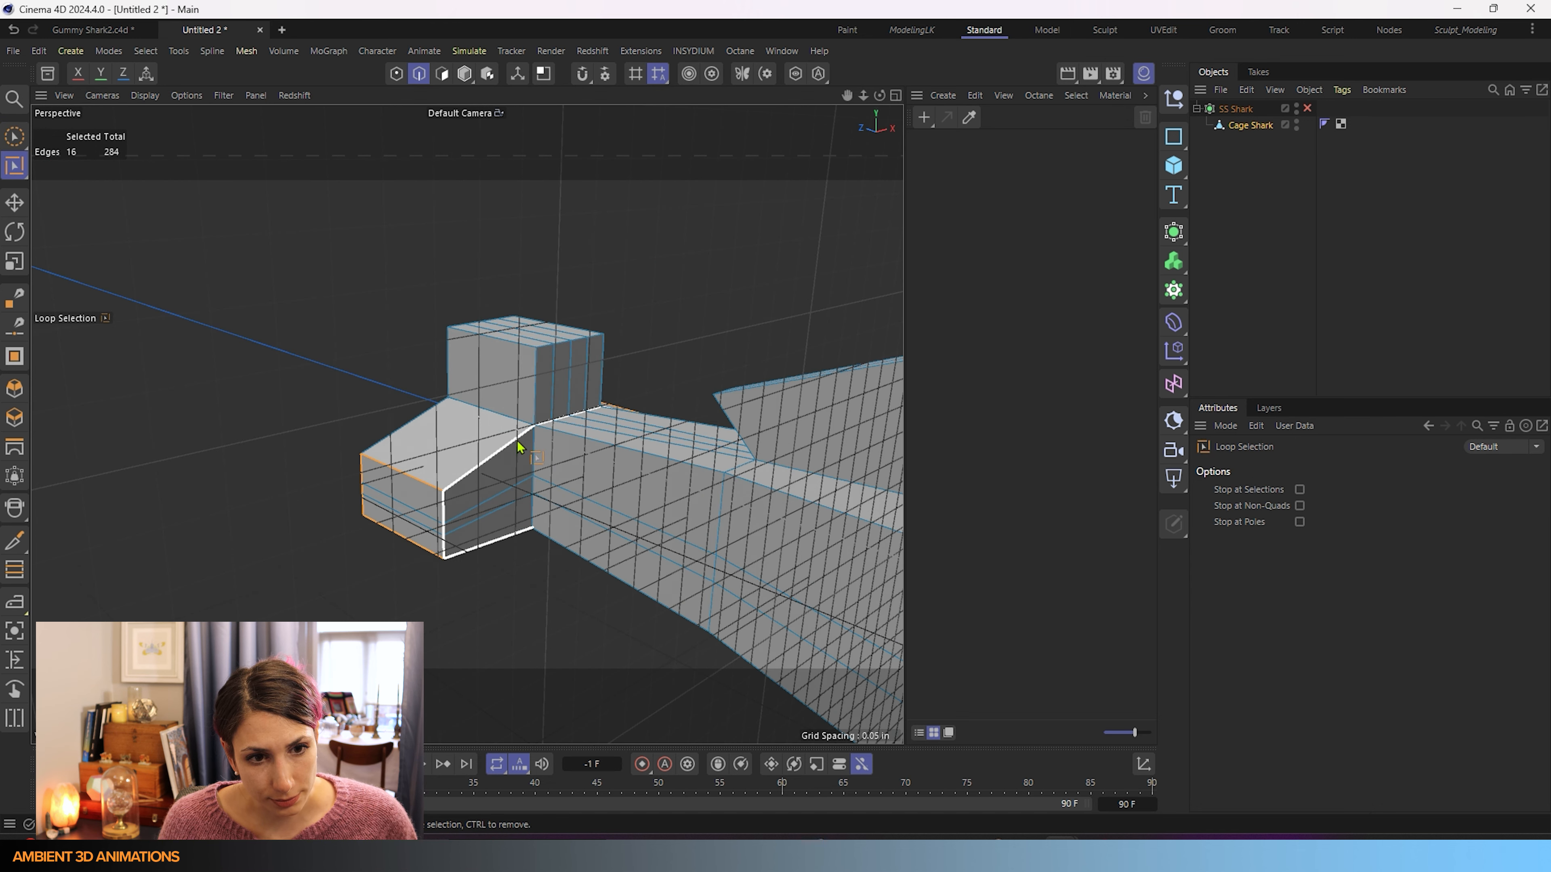
left_click(533, 464)
left_click_drag(444, 477, 684, 501, "alt")
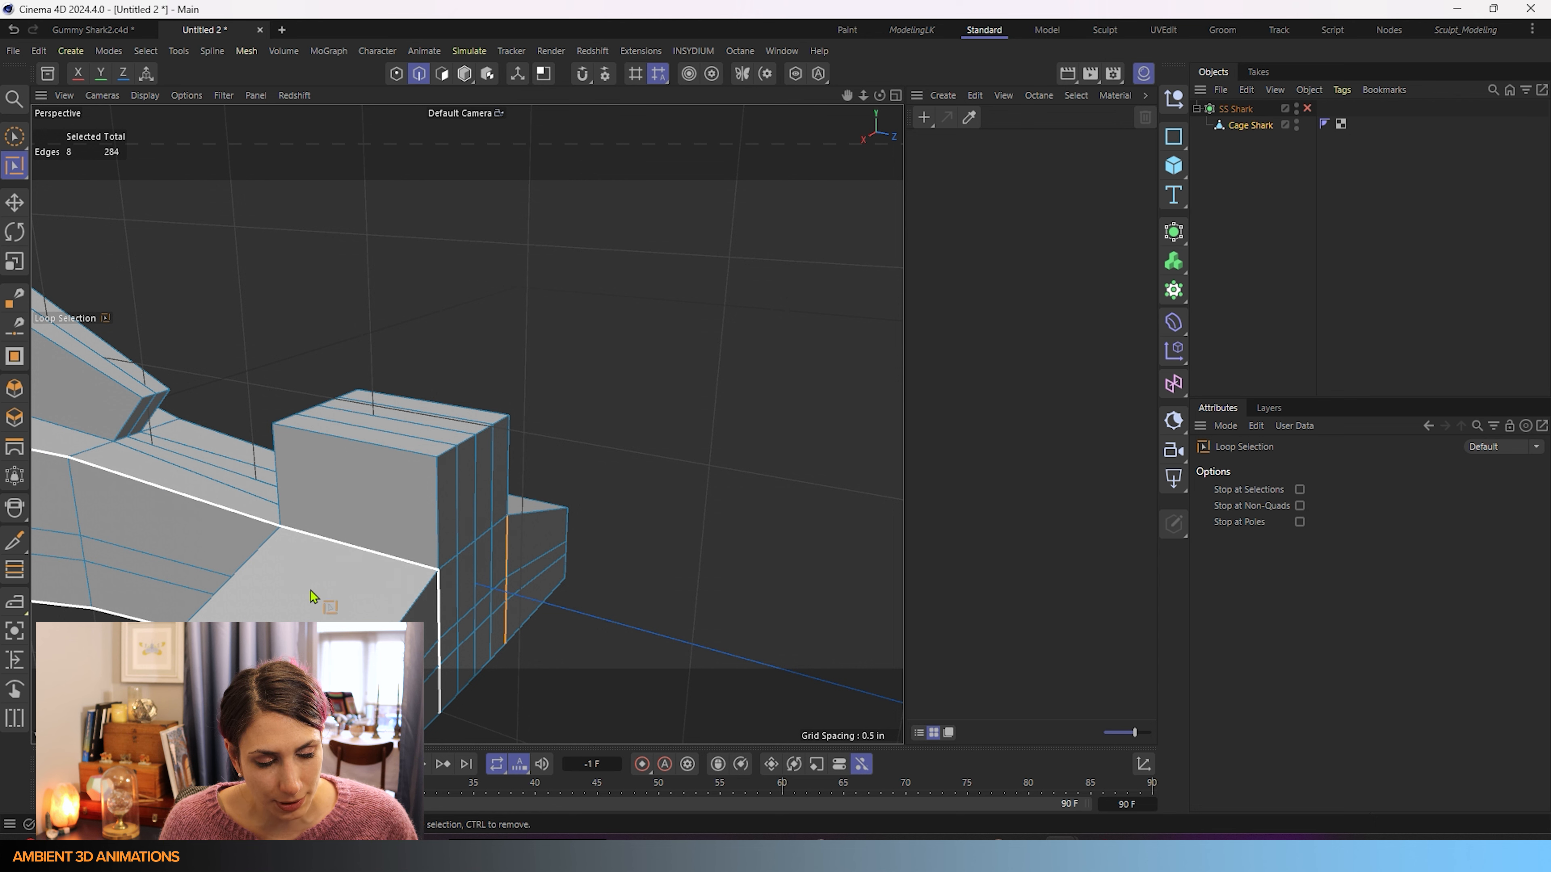
left_click_drag(310, 590, 641, 554, "alt")
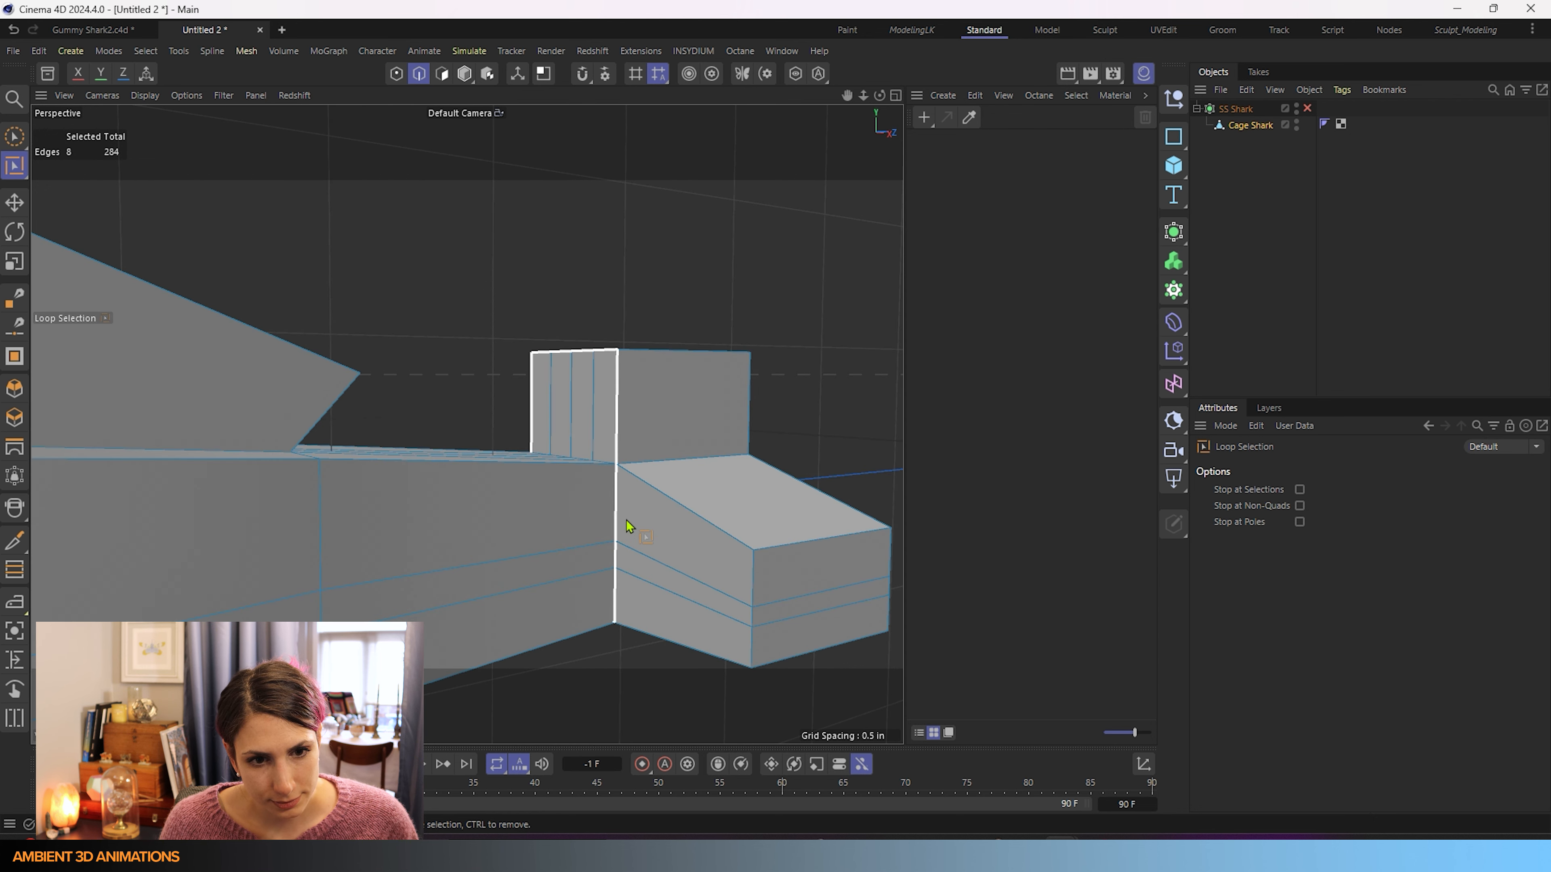
left_click(605, 522, "shift")
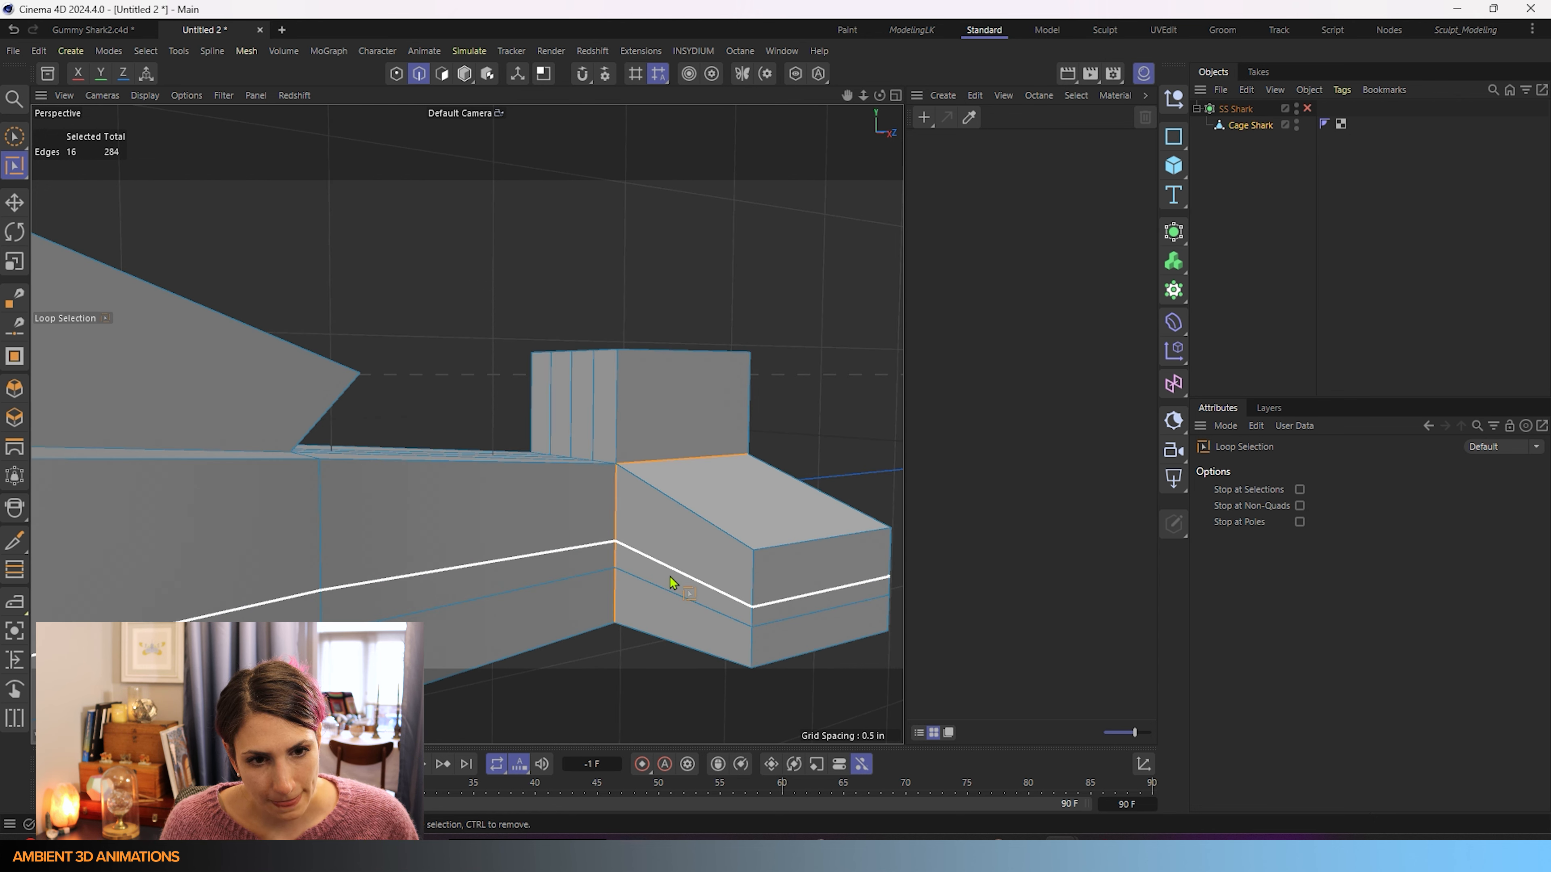
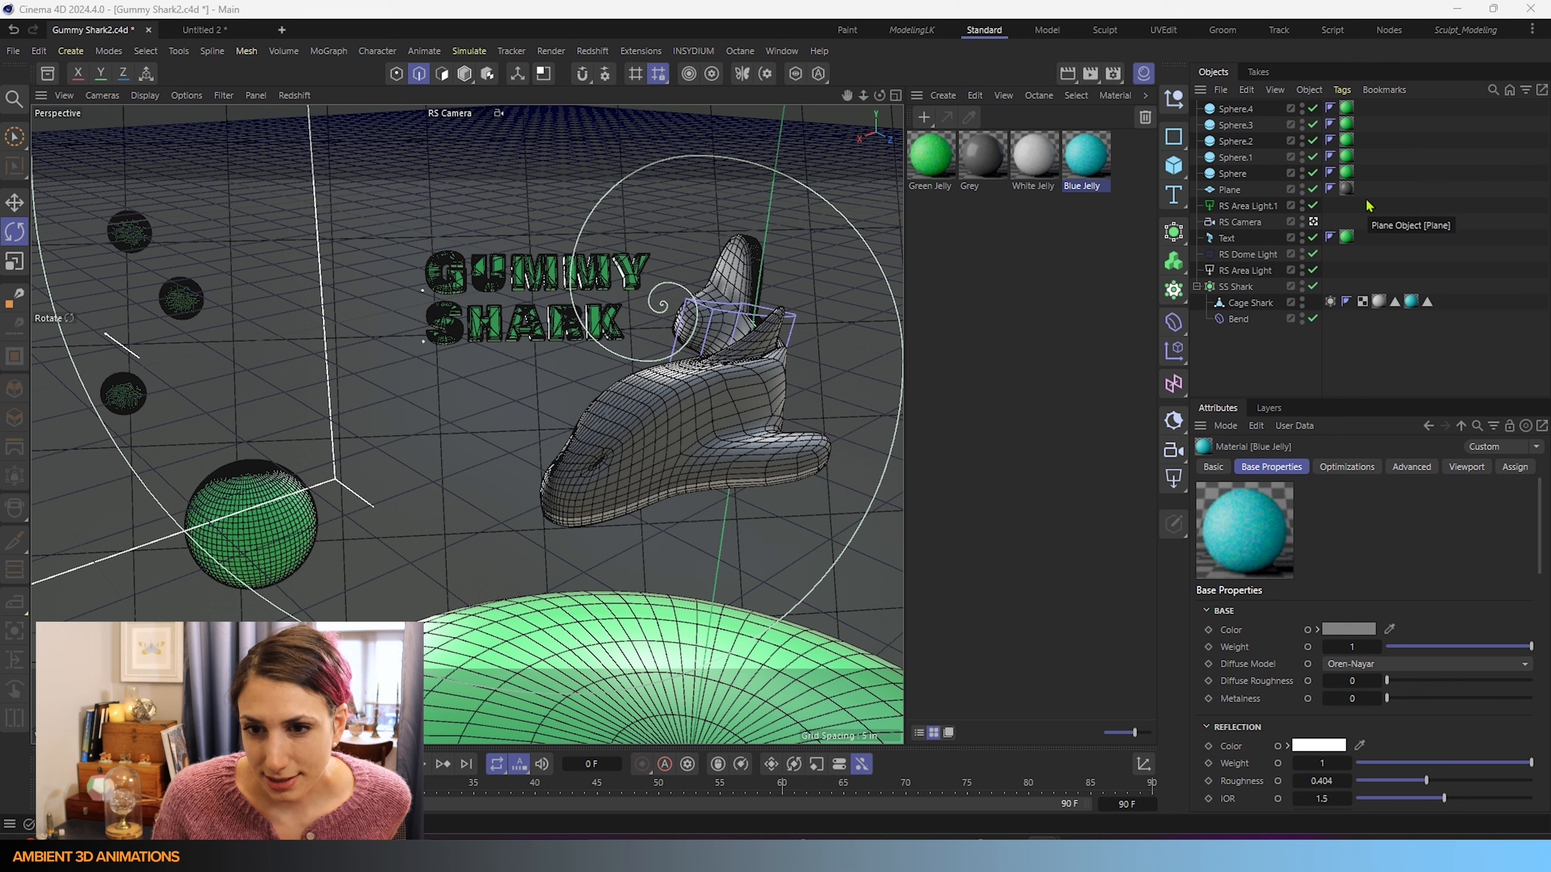
In the Gummy Shark2 scene, try the Bend deformer as a child of Cage Shark and return it directly beneath SS Shark.
left_click(1234, 321)
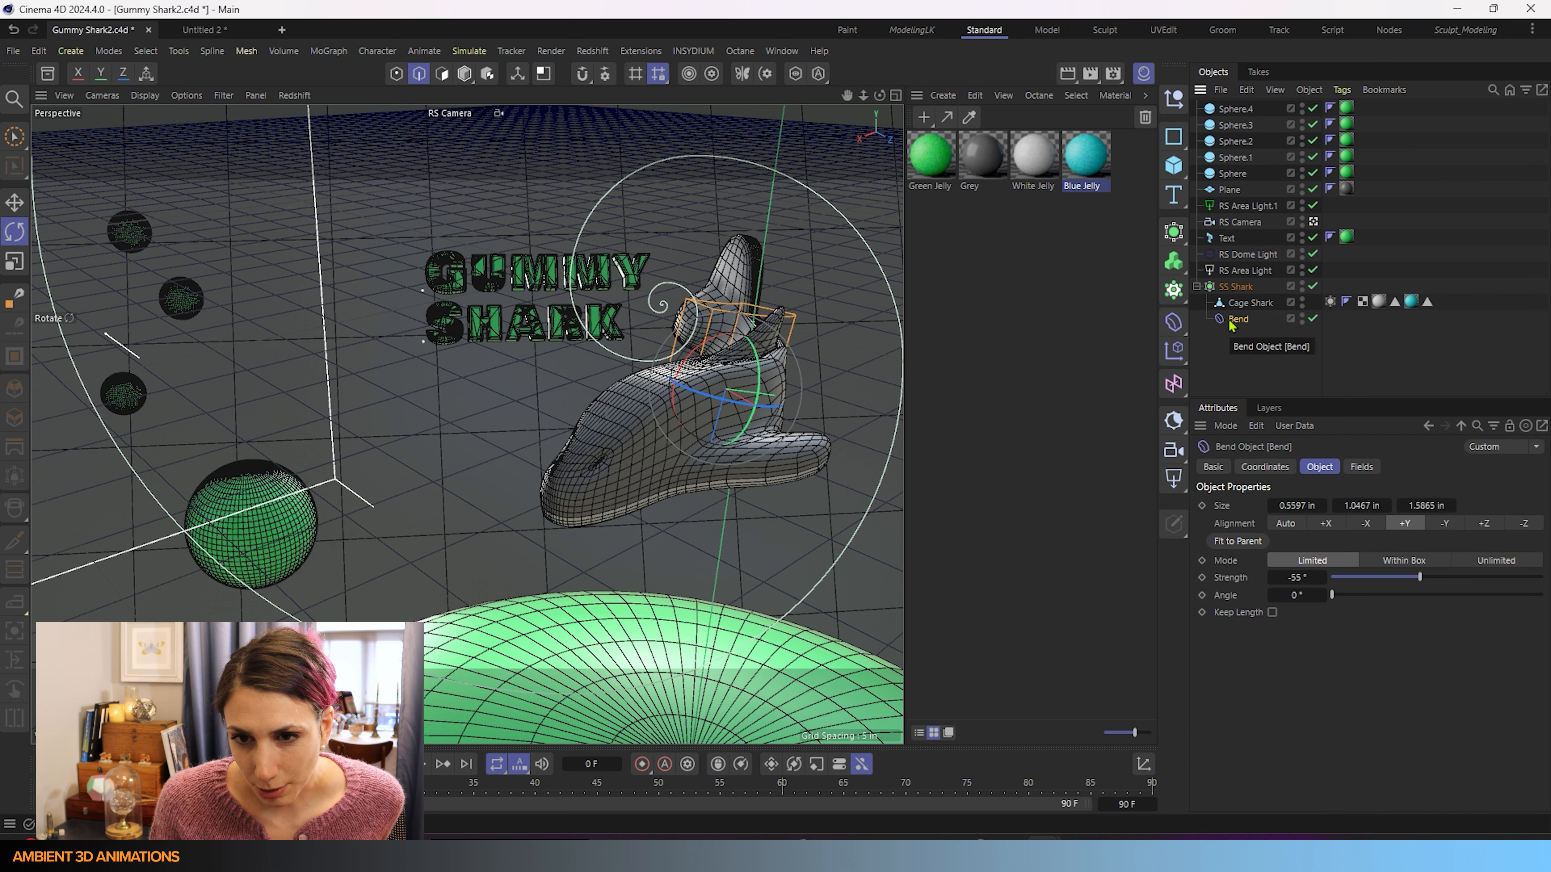
left_click(1239, 303)
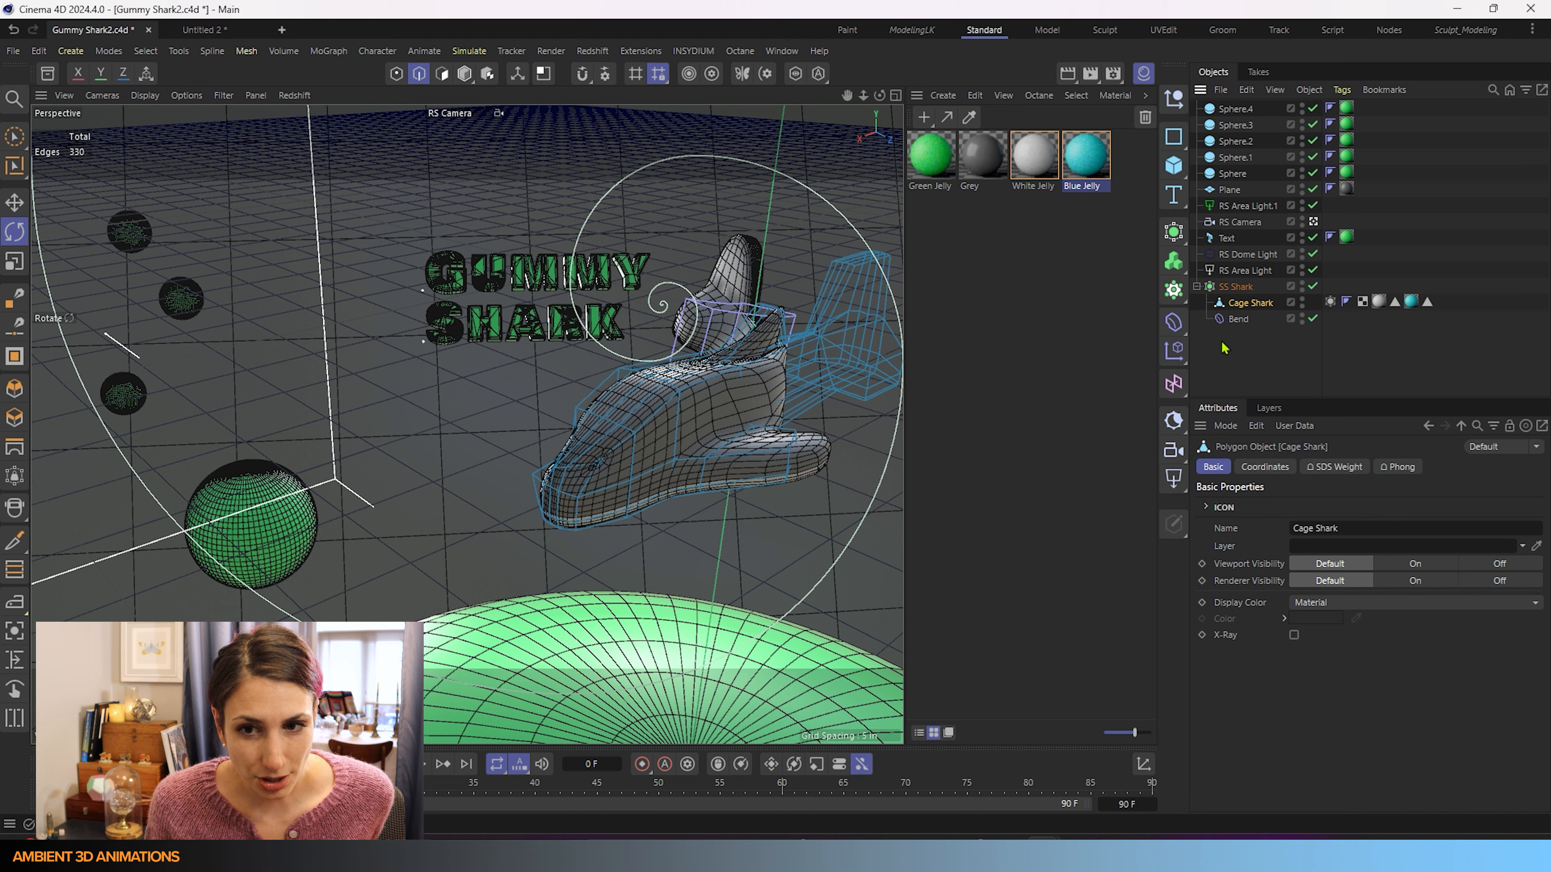
left_click_drag(1235, 320, 1238, 305)
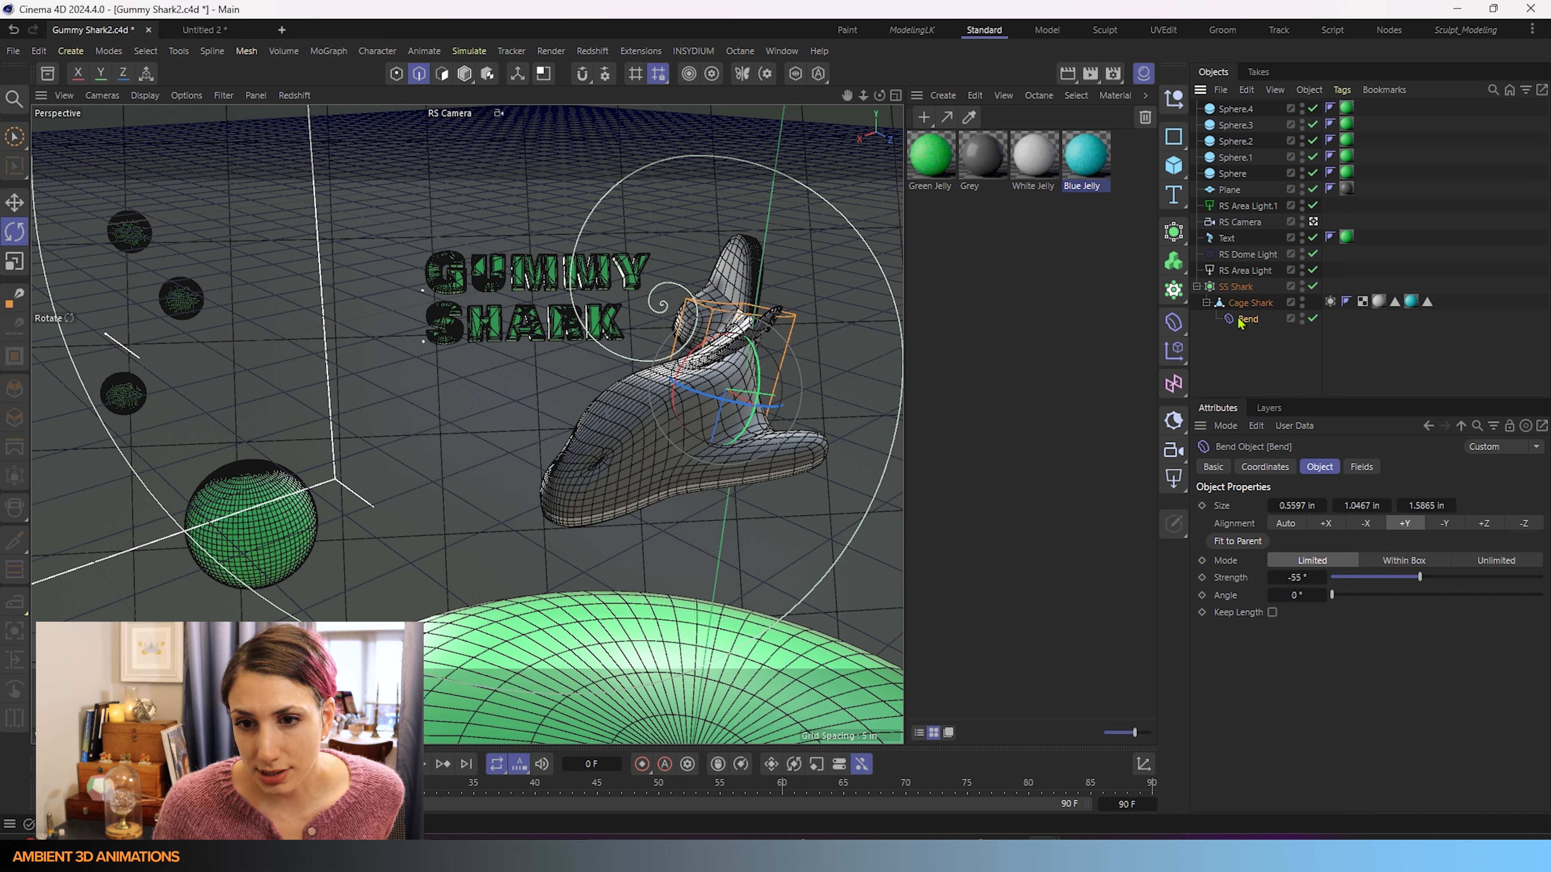
mouse_move(1243, 320)
left_mouse_down()
mouse_move(1239, 299)
mouse_move(1239, 330)
left_mouse_up()
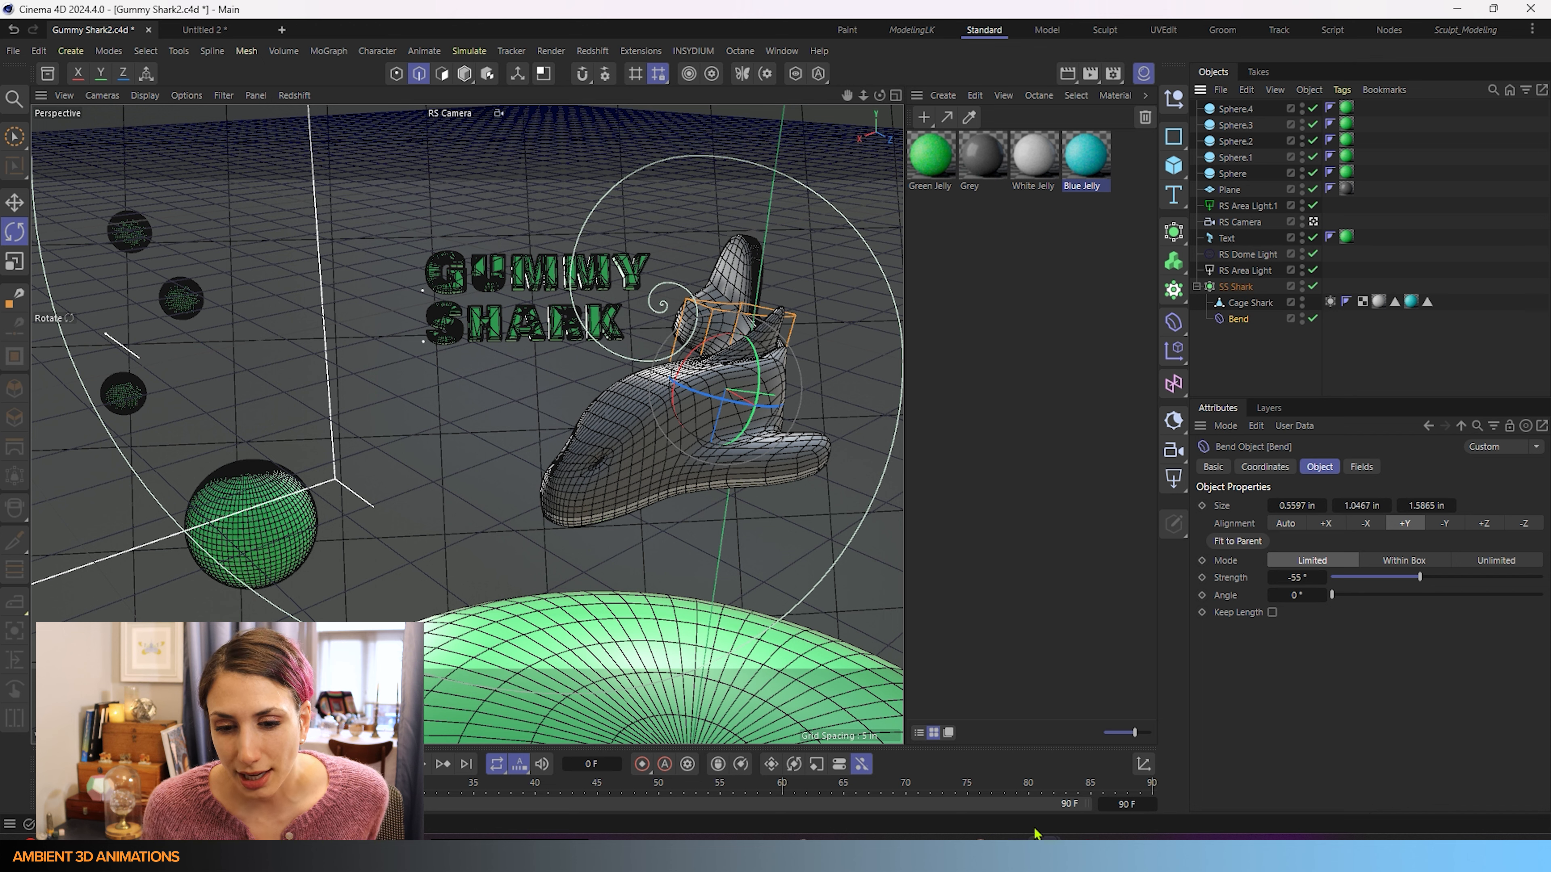
Switch to the Node Editor window to view the Blue Jelly material's nodes.
mouse_move(1038, 833)
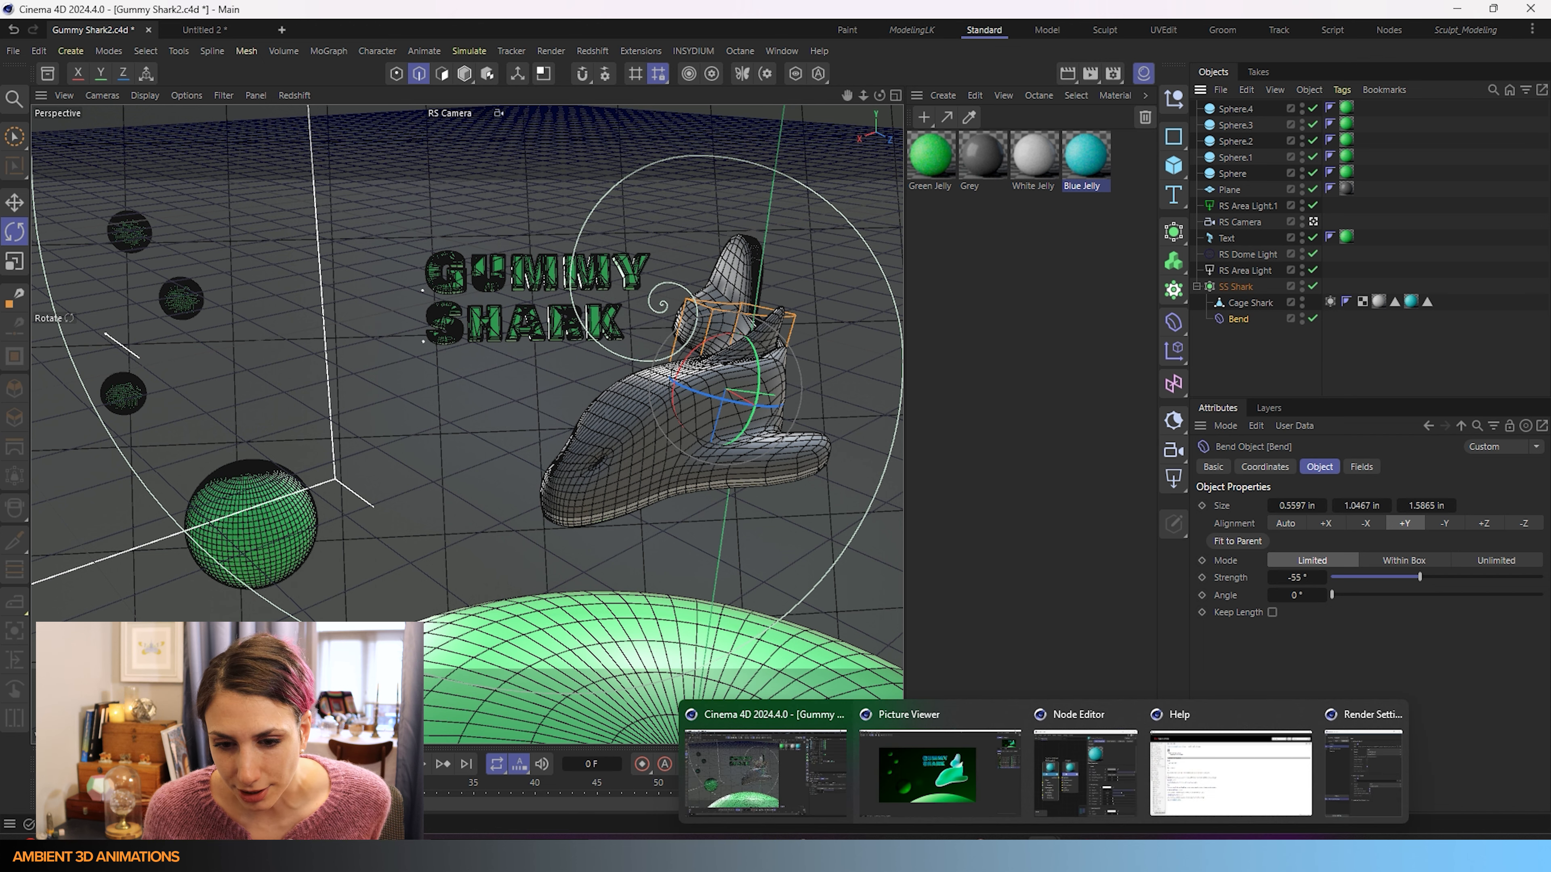
left_click(1081, 772)
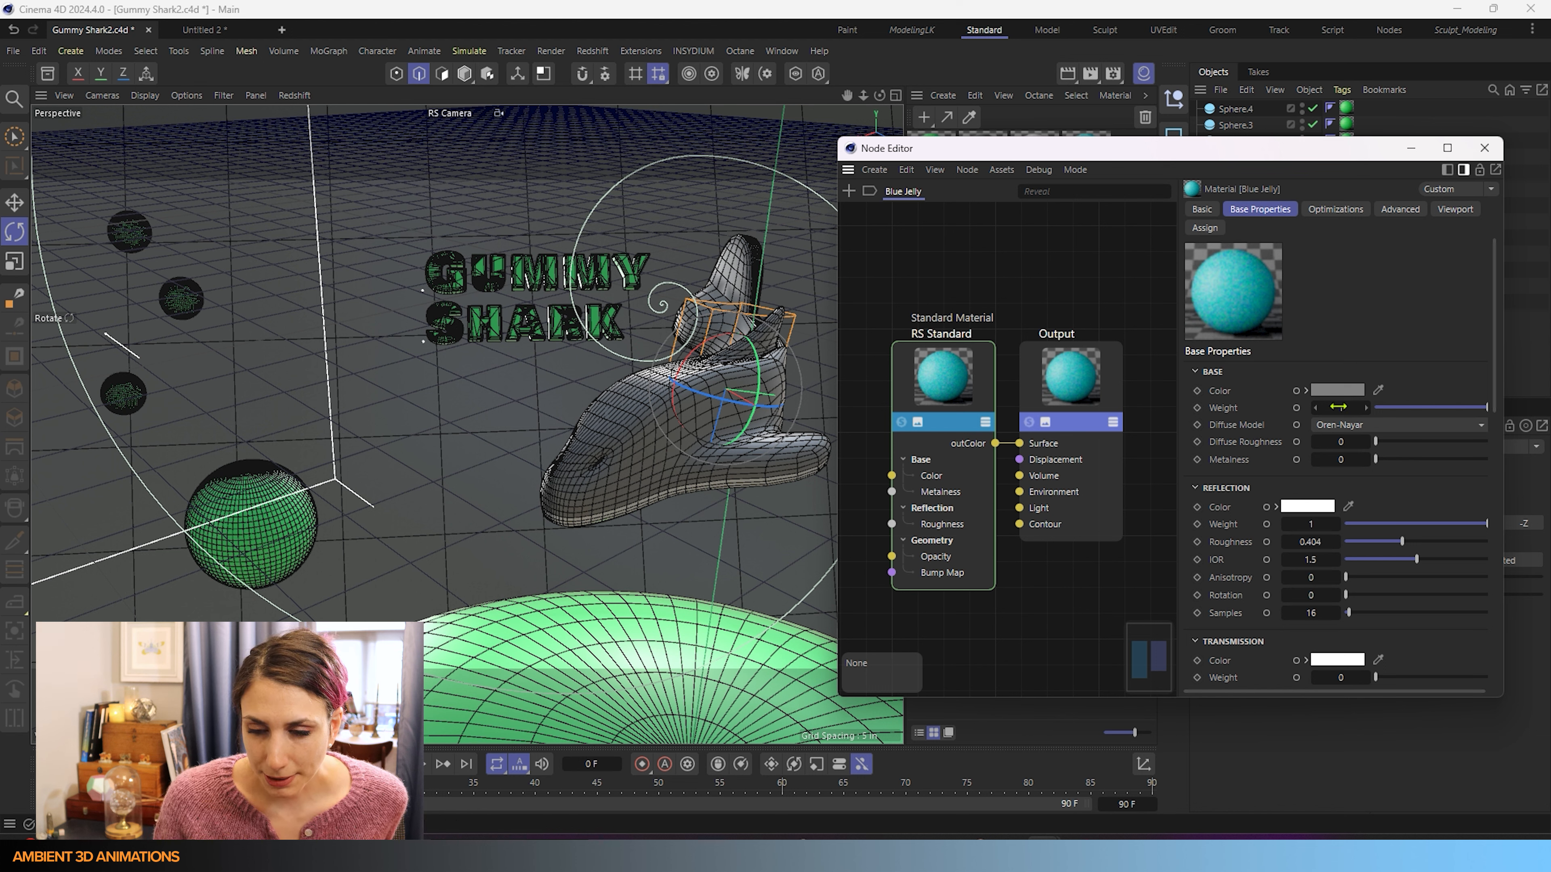
Start the Redshift render in the perspective viewport and set the Blue Jelly material's subsurface Weight to 0.
left_click(294, 96)
left_click(312, 114)
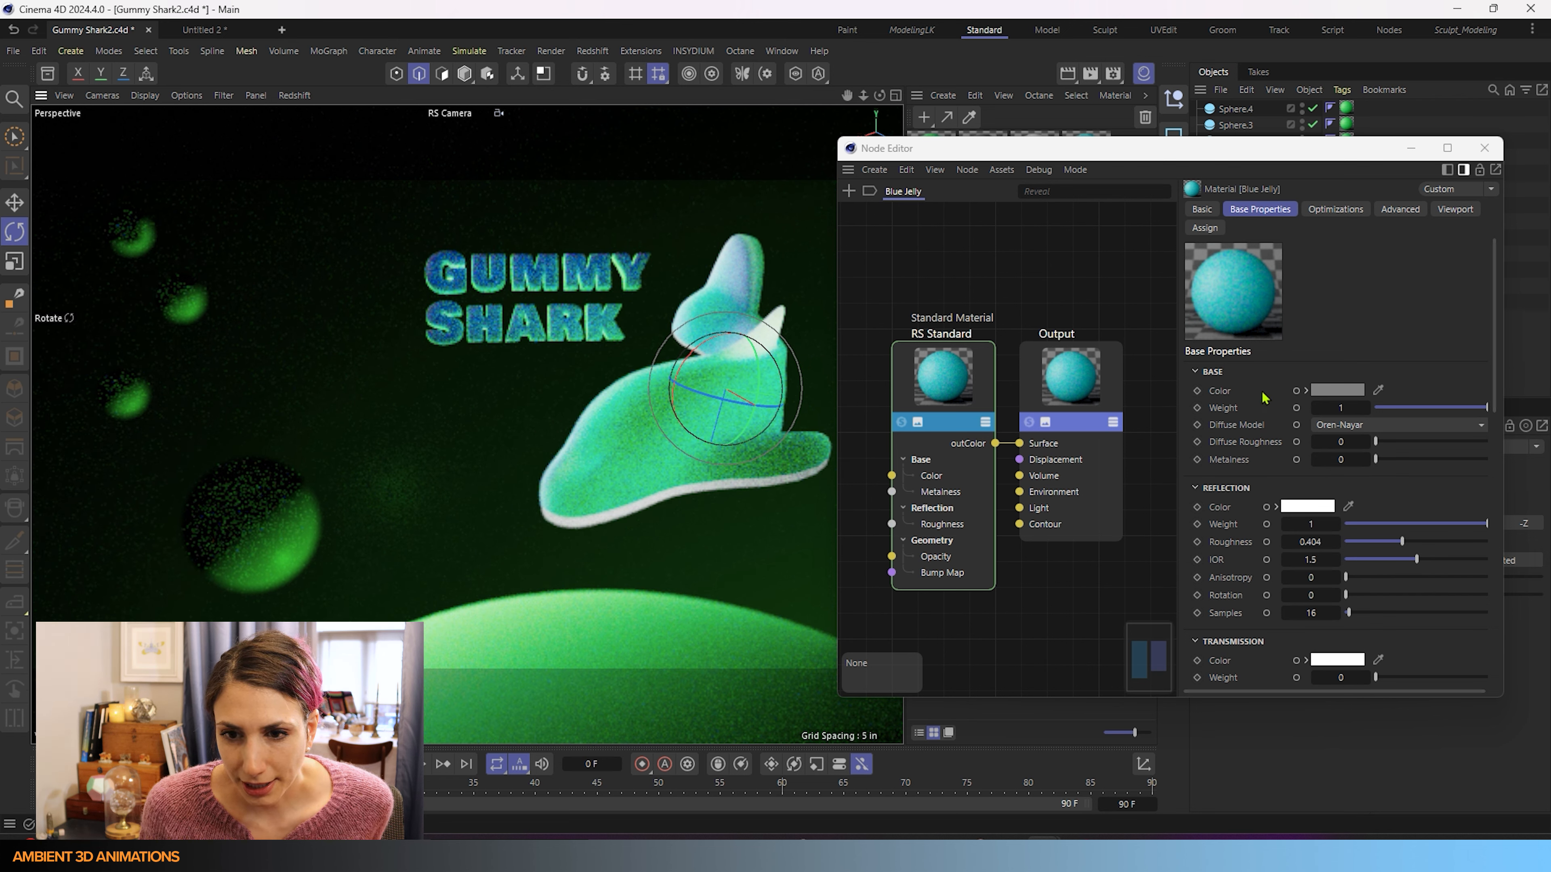
scroll(1296, 417, "down", 3)
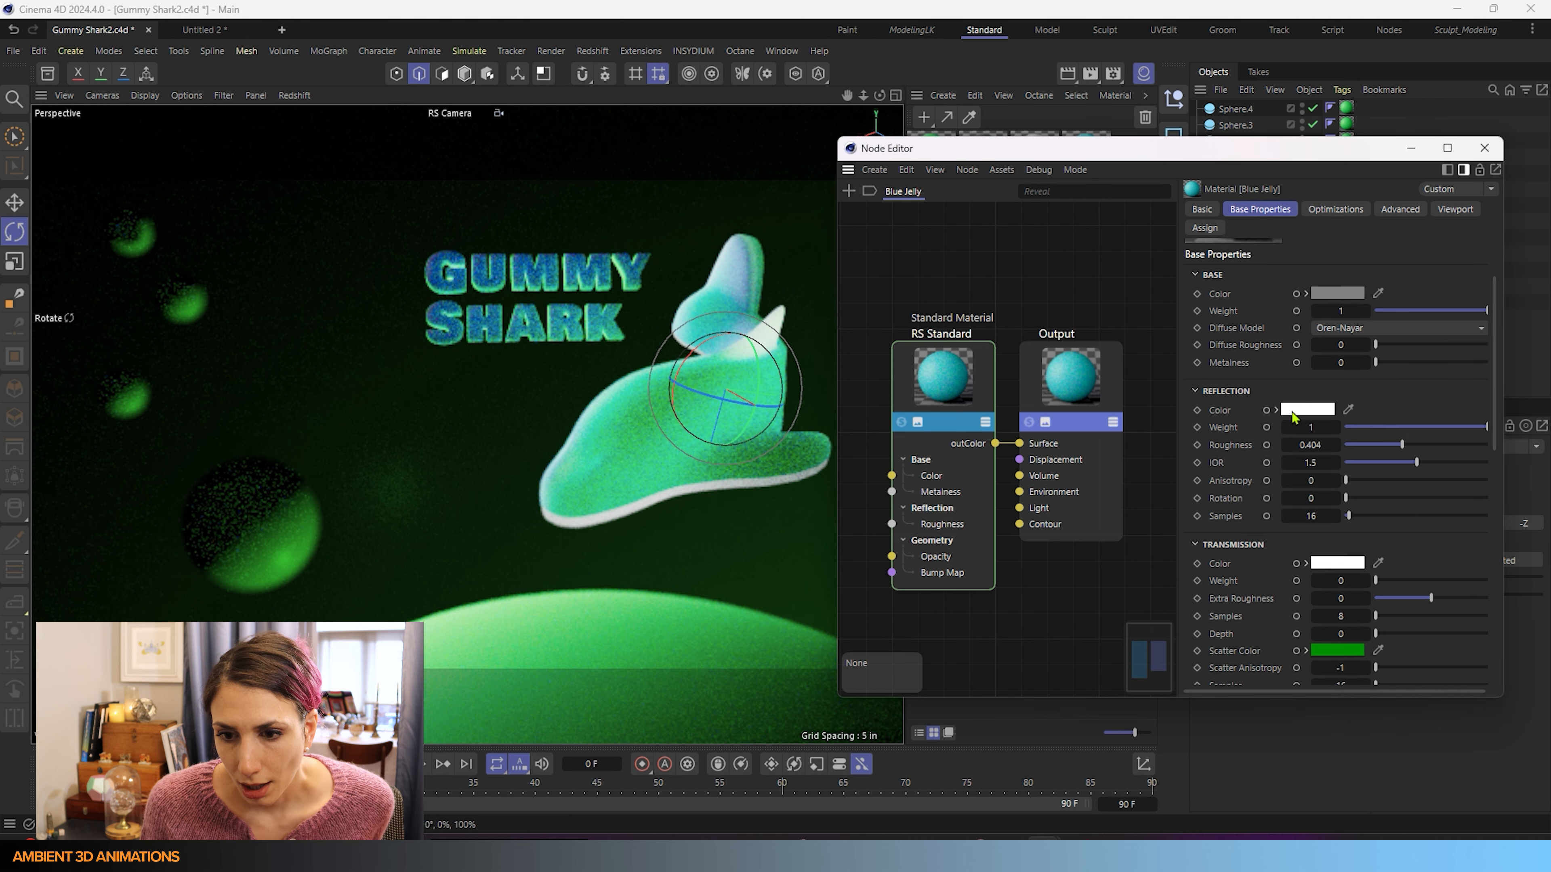
scroll(1293, 415, "down", 6)
scroll(1293, 410, "down", 3)
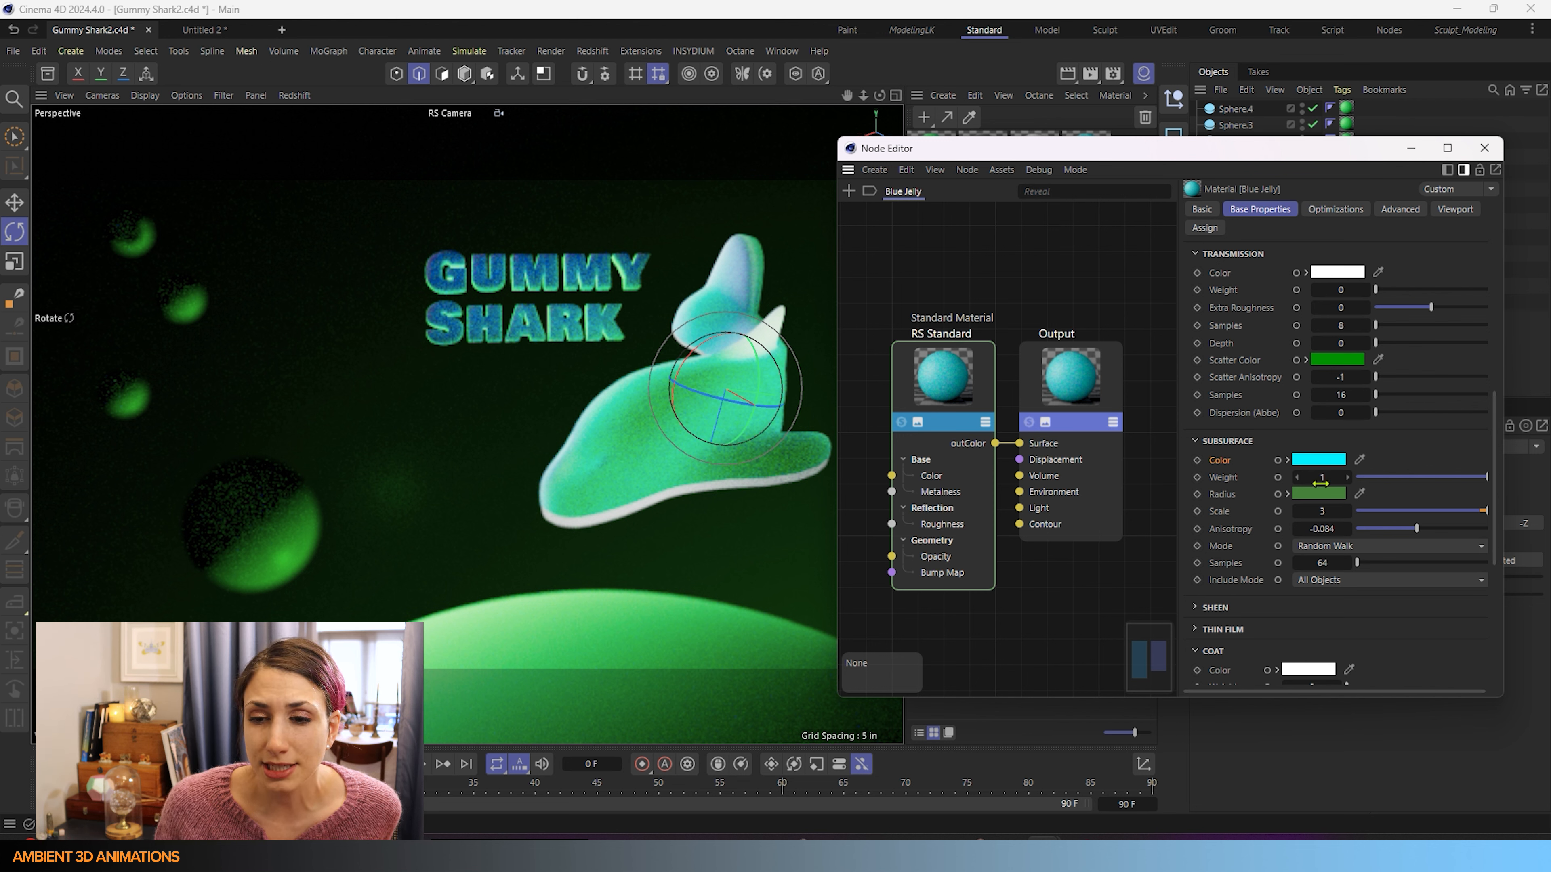
left_click_drag(1320, 483, 1327, 476)
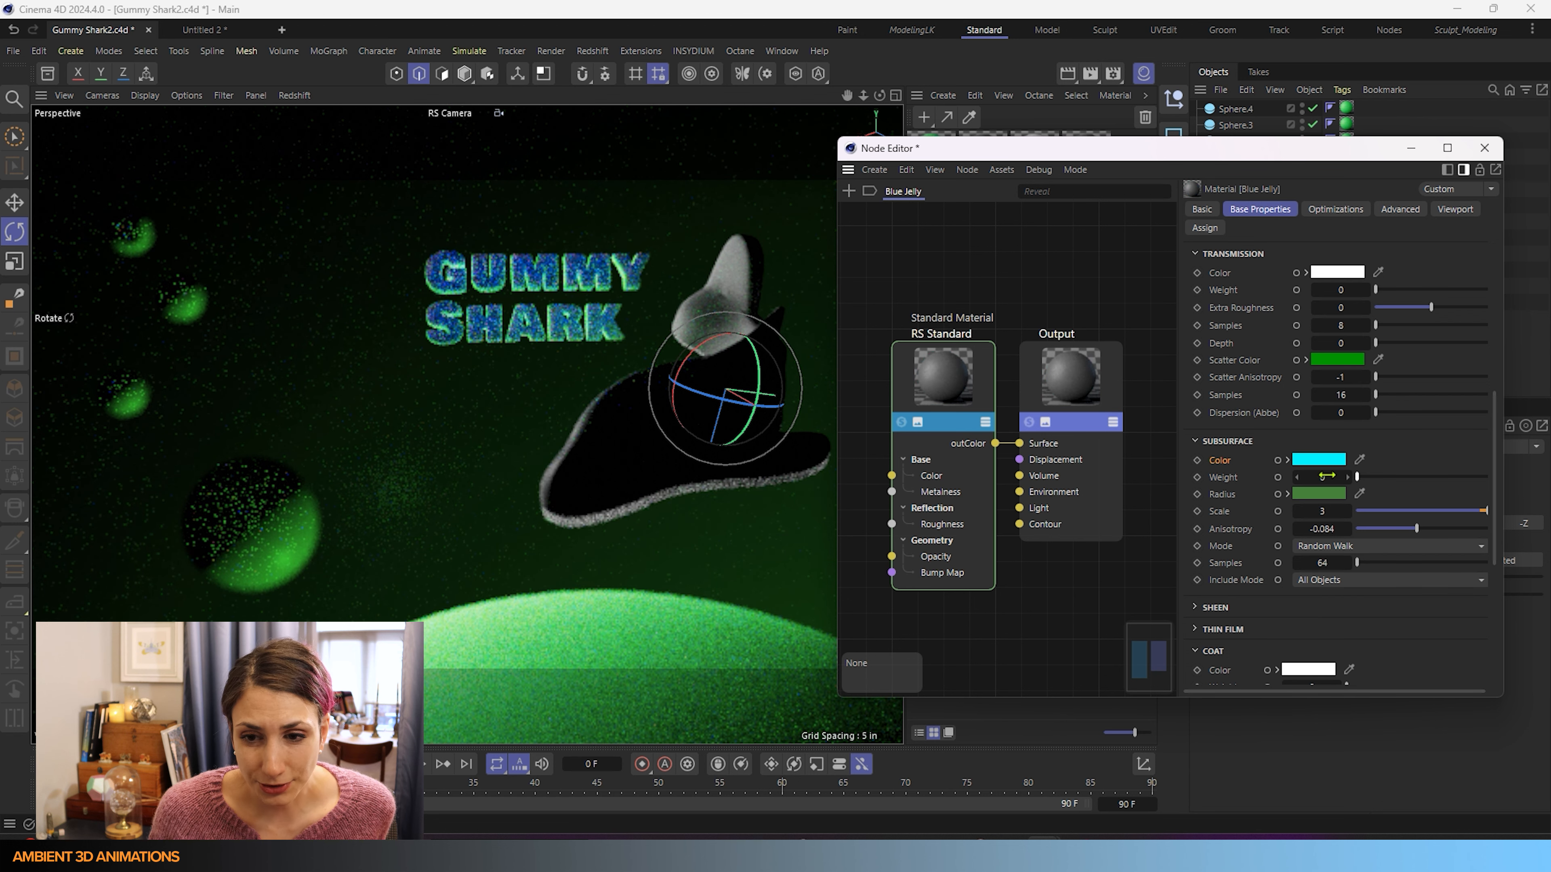
Raise Blue Jelly's subsurface Weight to about 0.433, and finally to 1.
scroll(1278, 403, "up", 5)
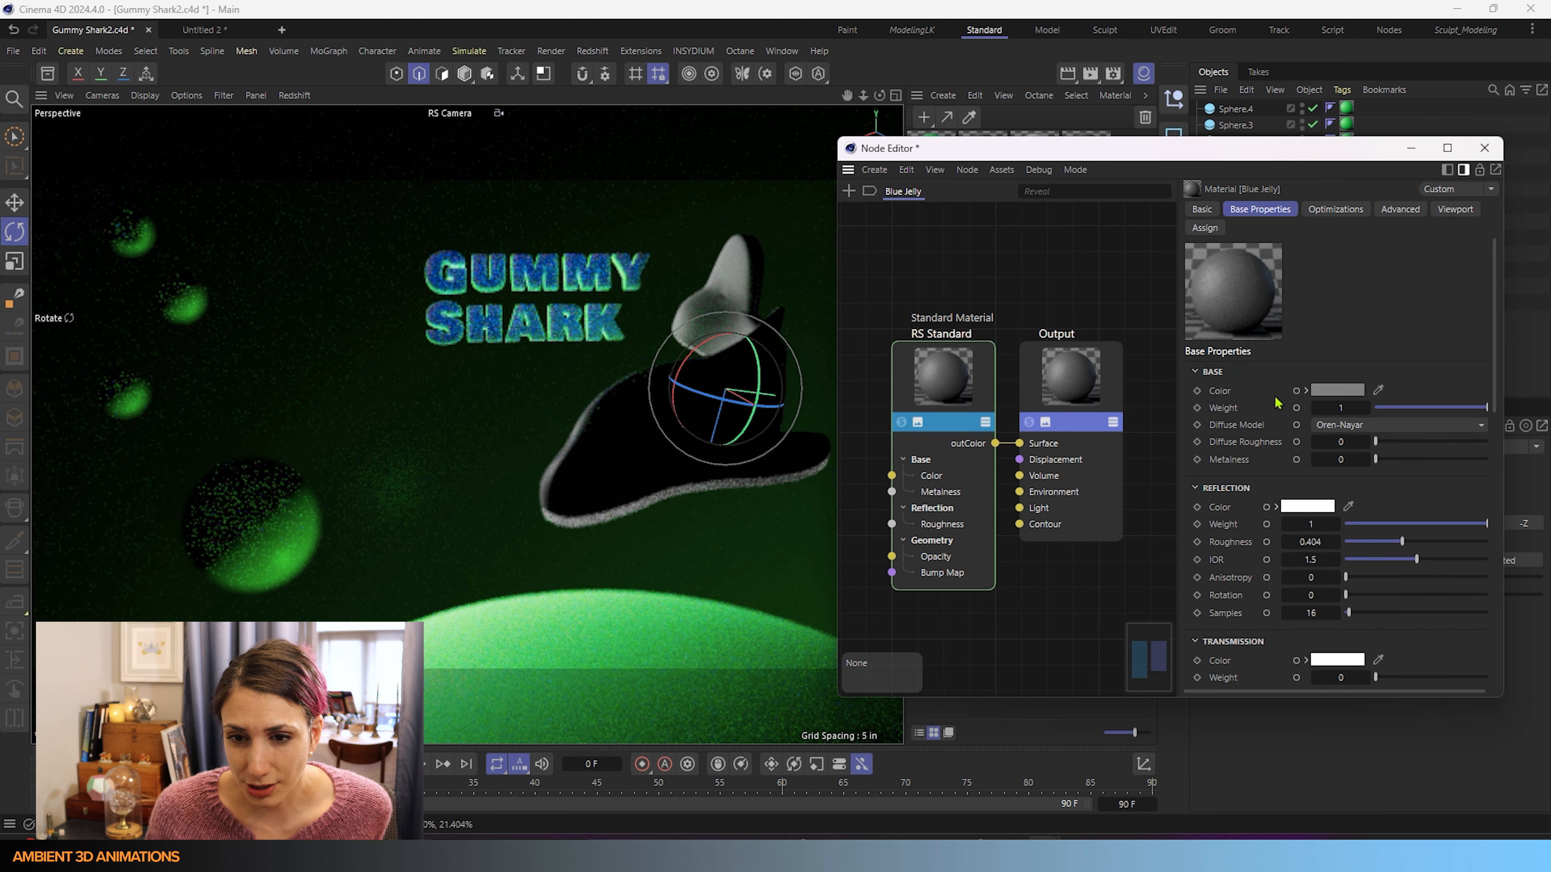
scroll(1278, 403, "down", 5)
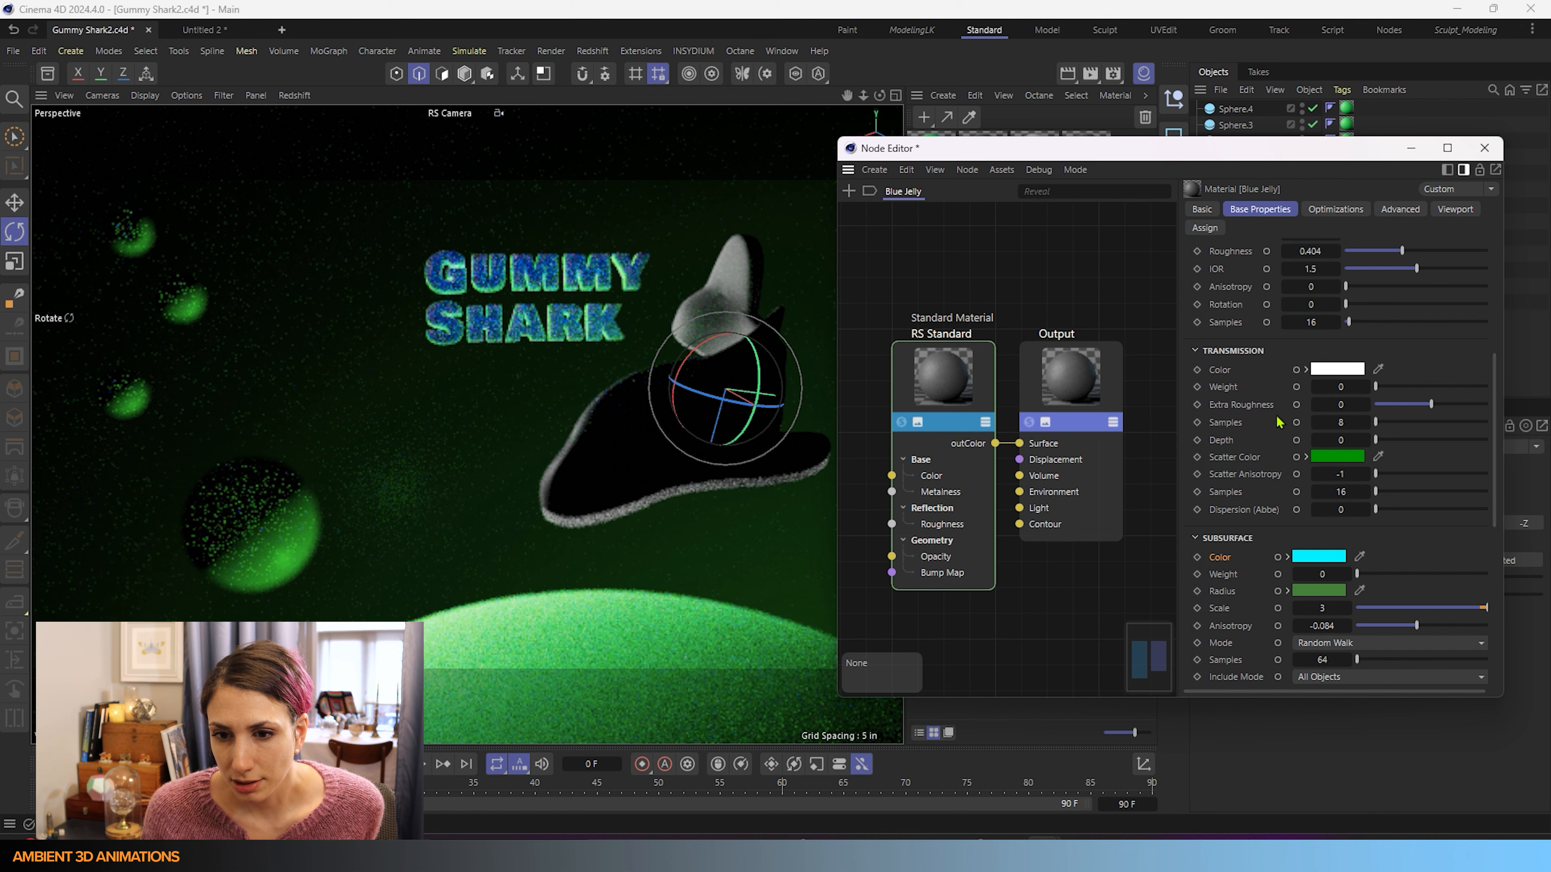
scroll(1229, 504, "down", 2)
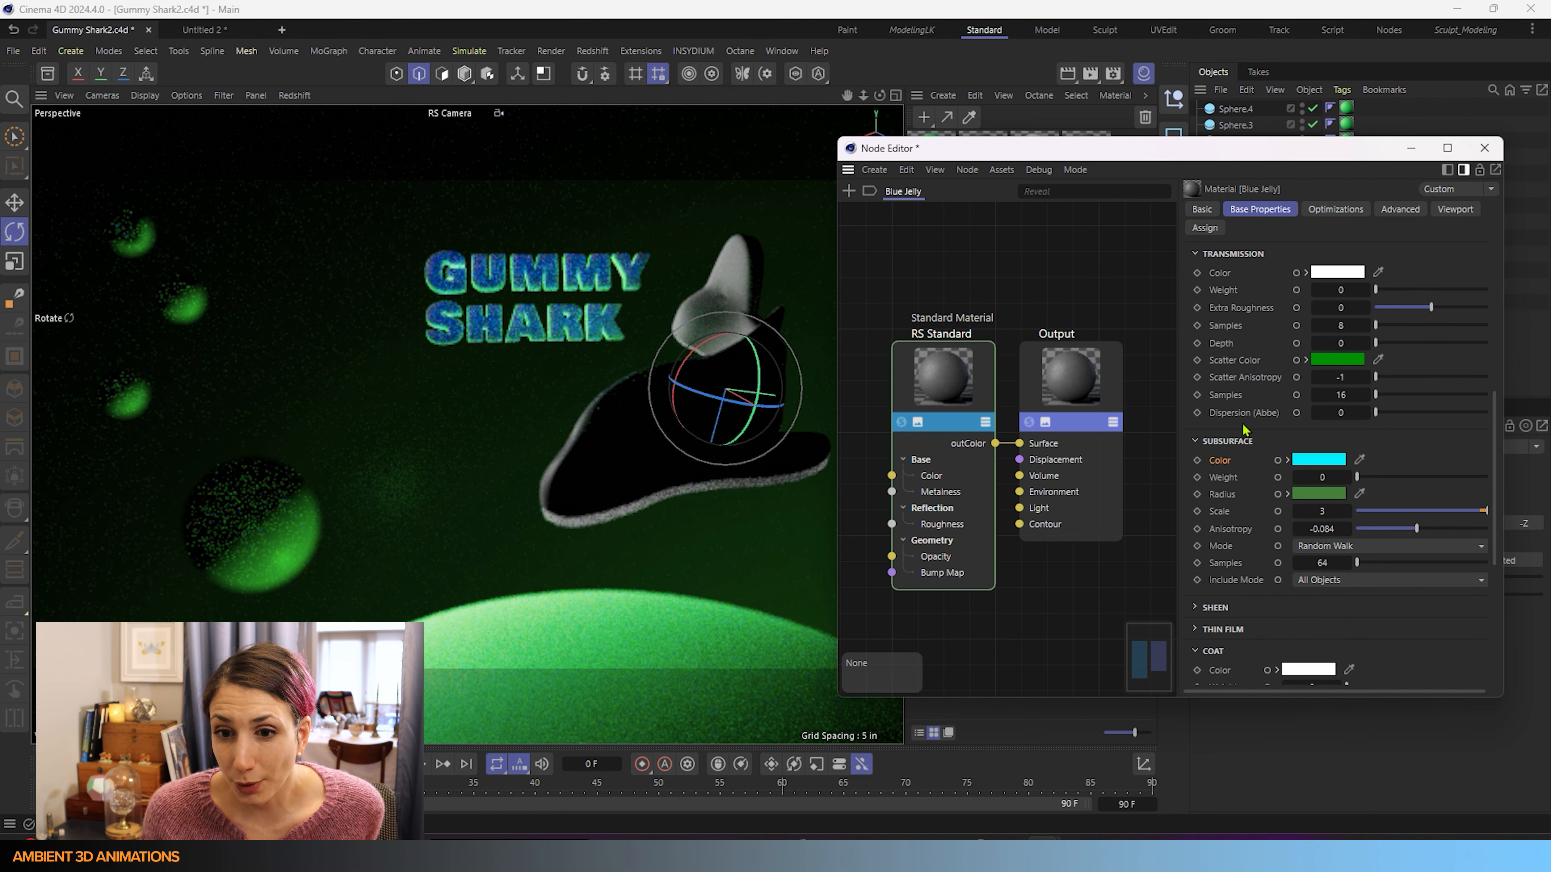
left_click_drag(1357, 477, 1415, 488)
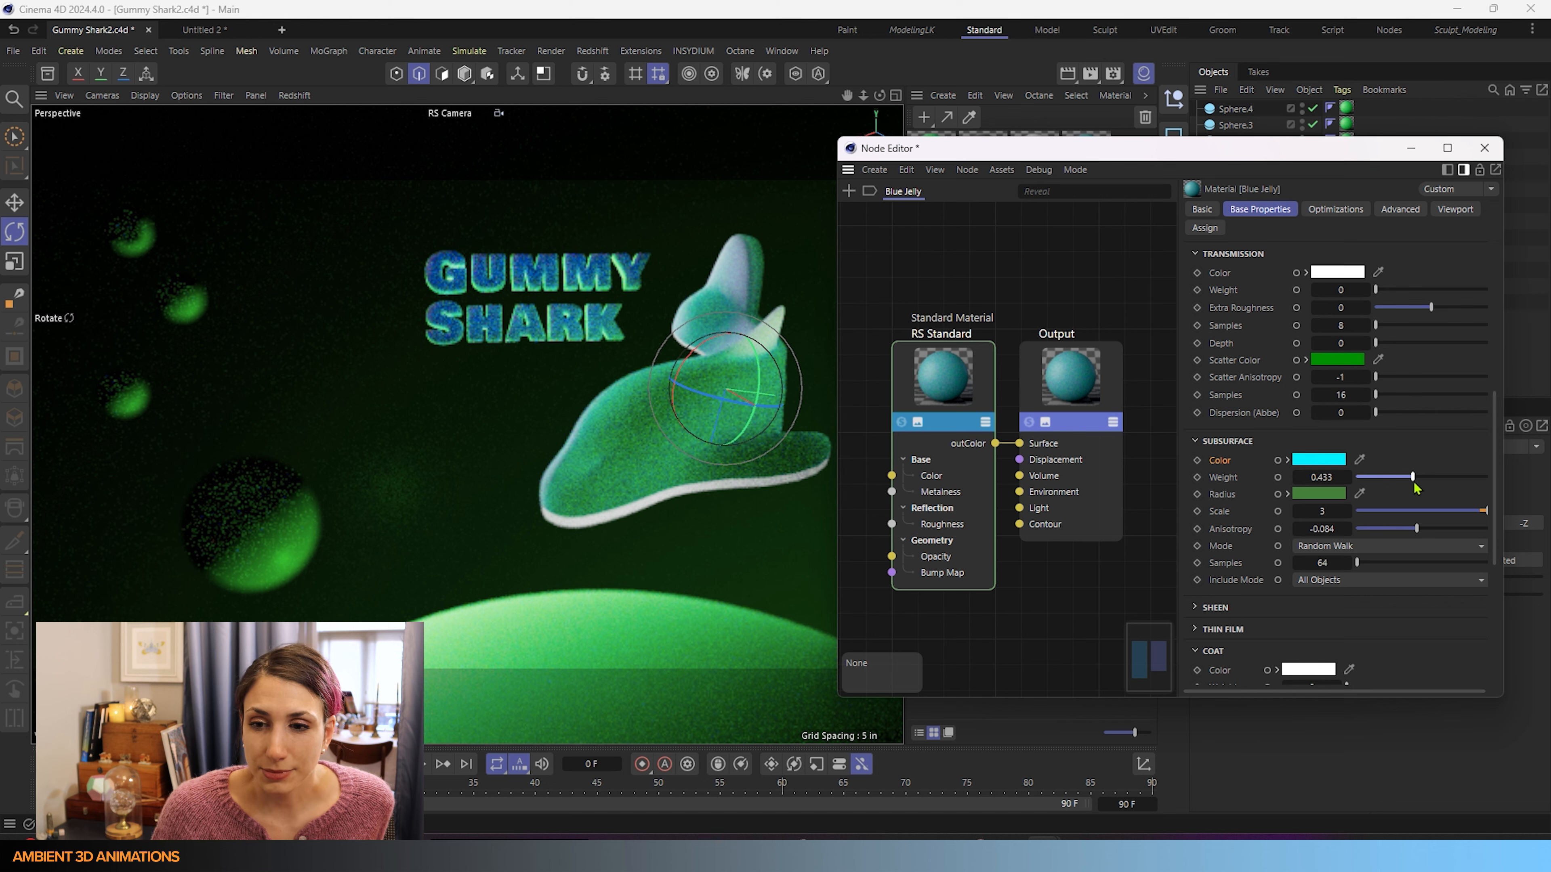
left_click_drag(1412, 477, 1486, 477)
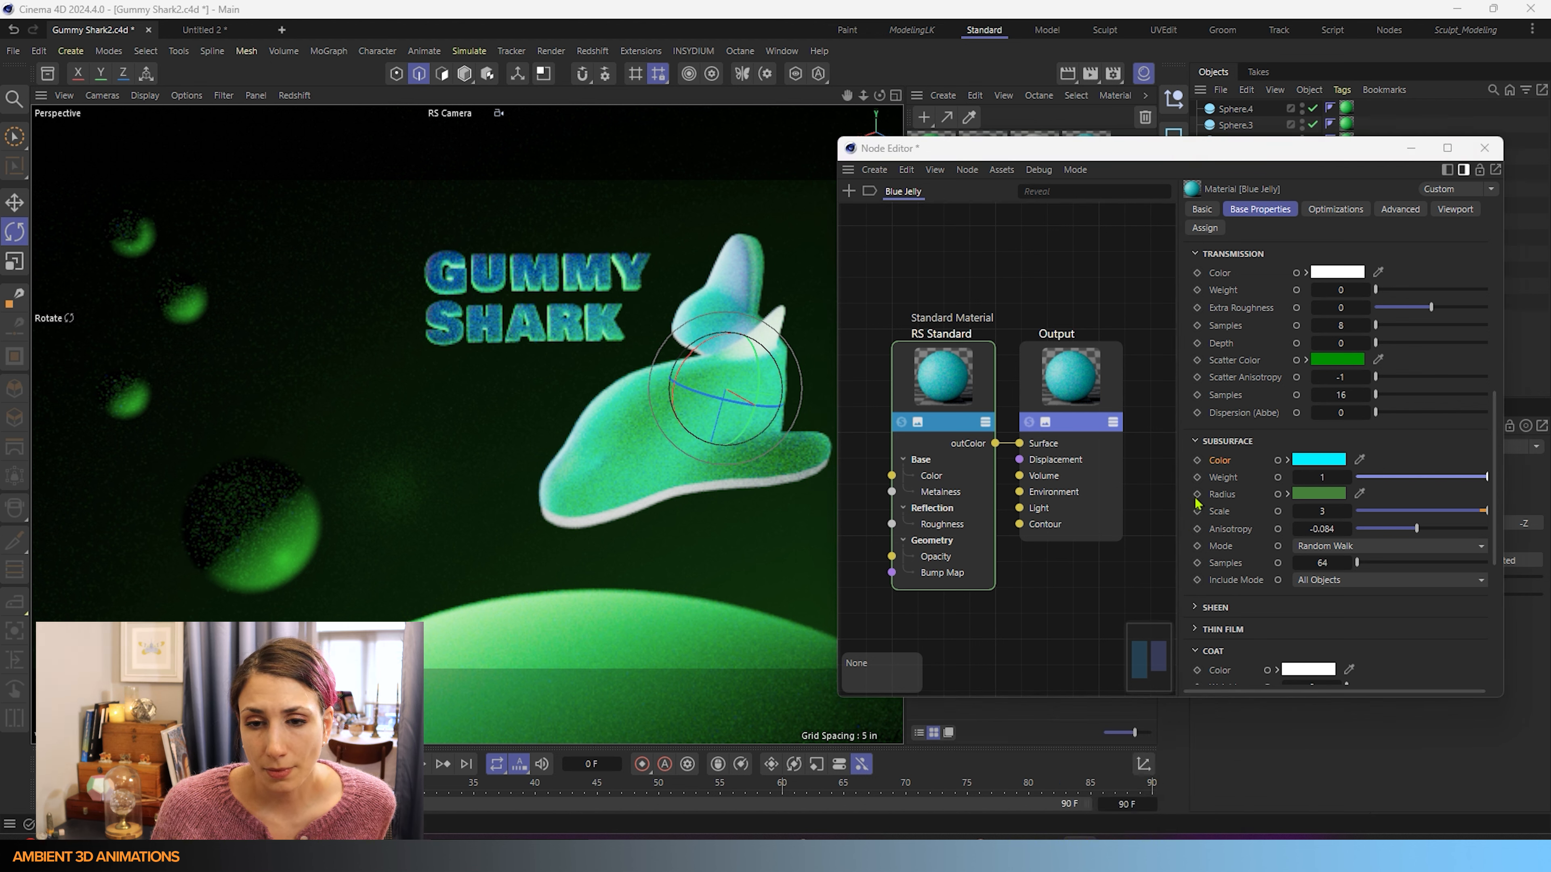
Try magenta with a hue of 292° as Blue Jelly's subsurface Color, and undo the recent material changes.
left_click(1299, 466)
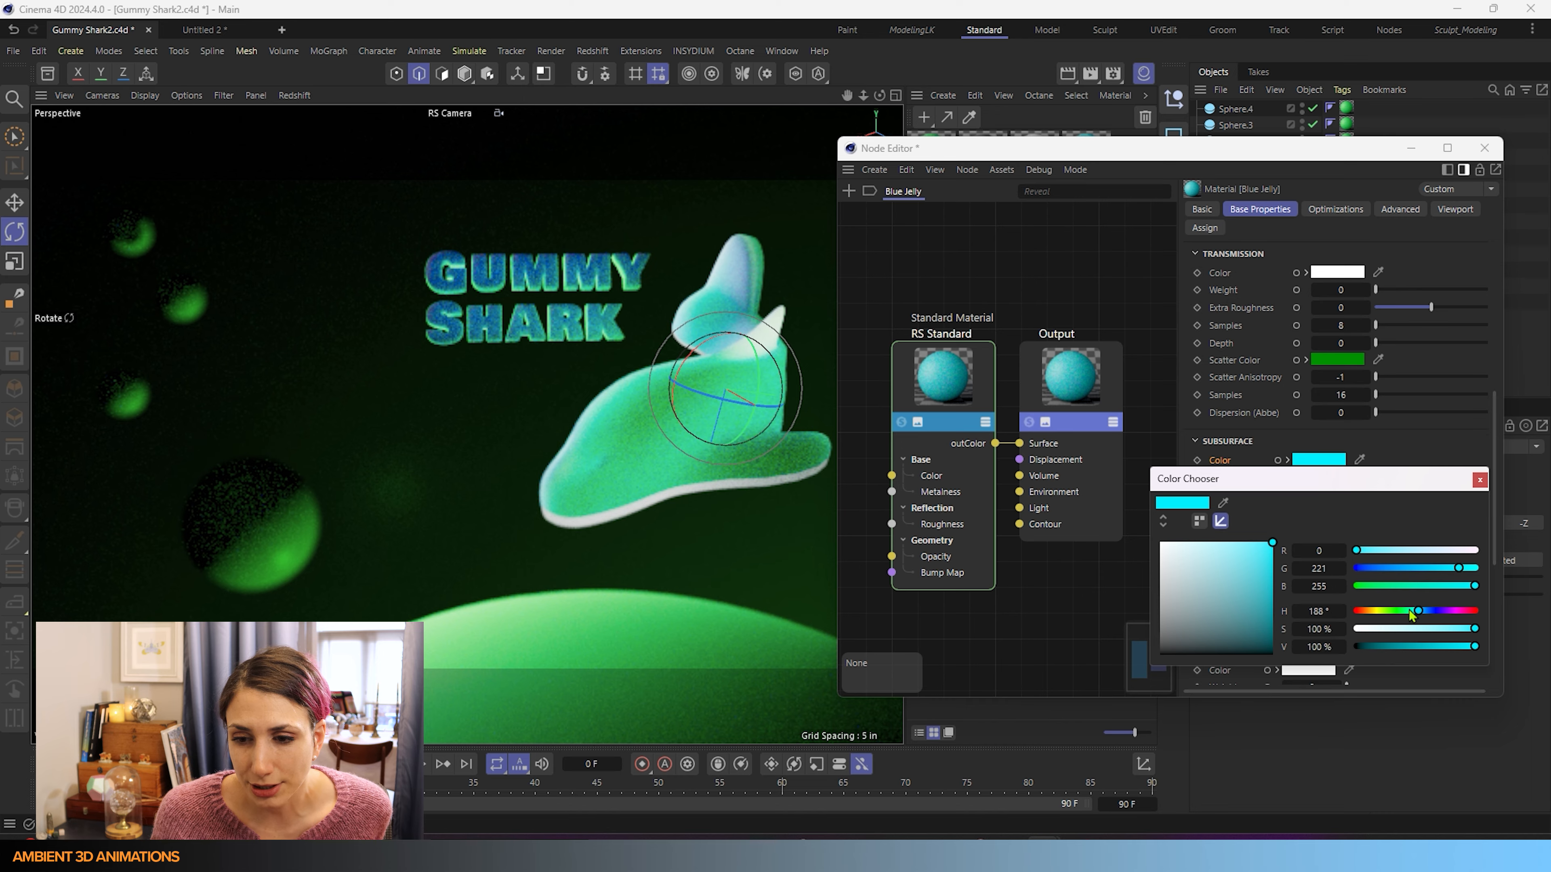
left_click_drag(1417, 613, 1455, 613)
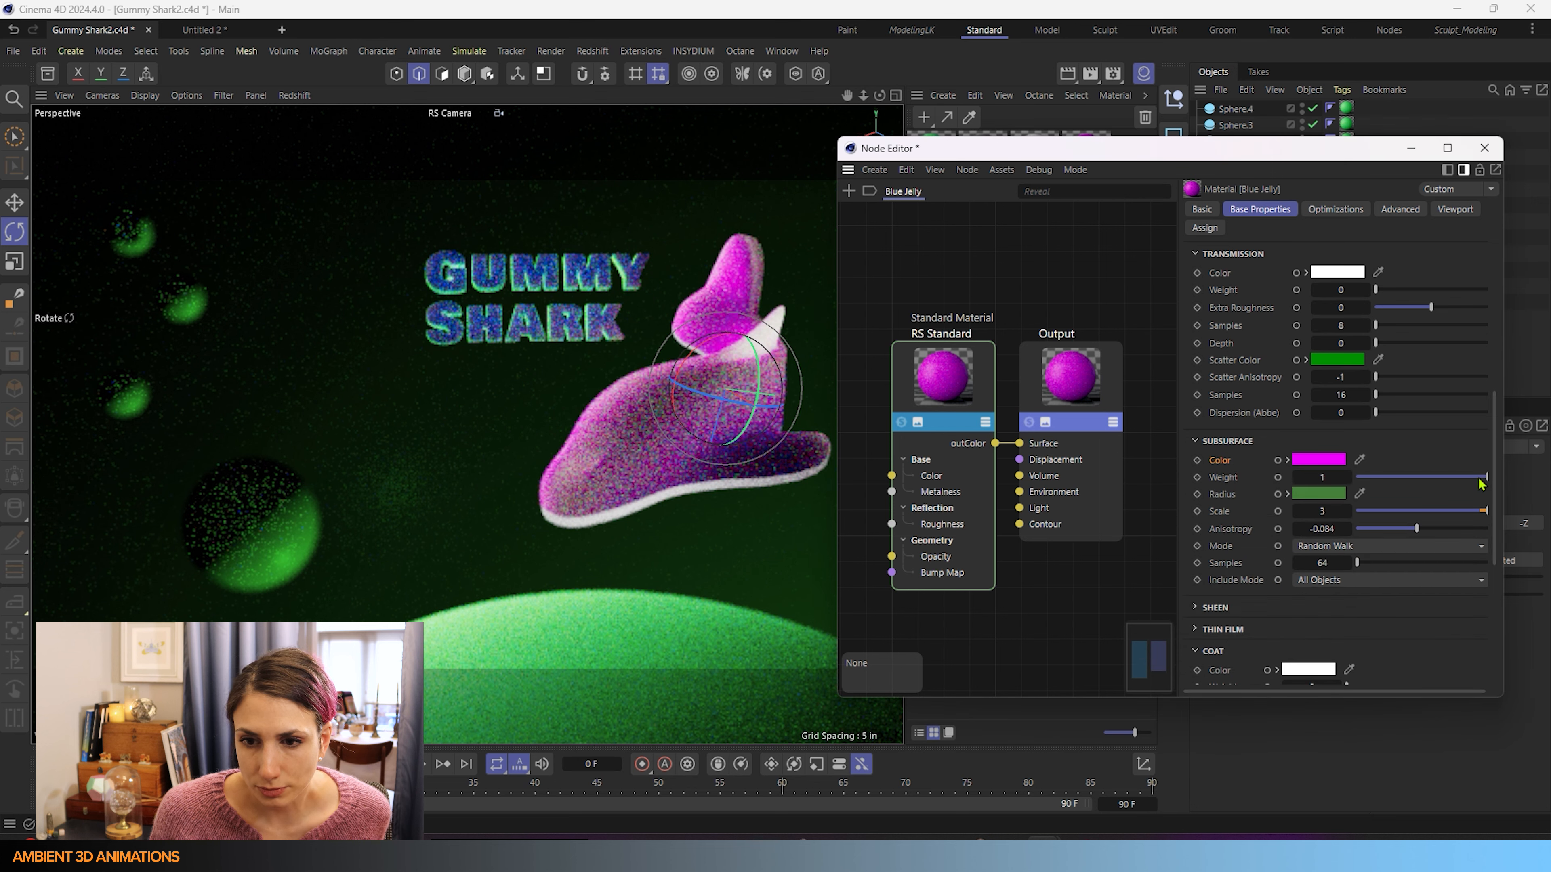
left_click(1479, 480)
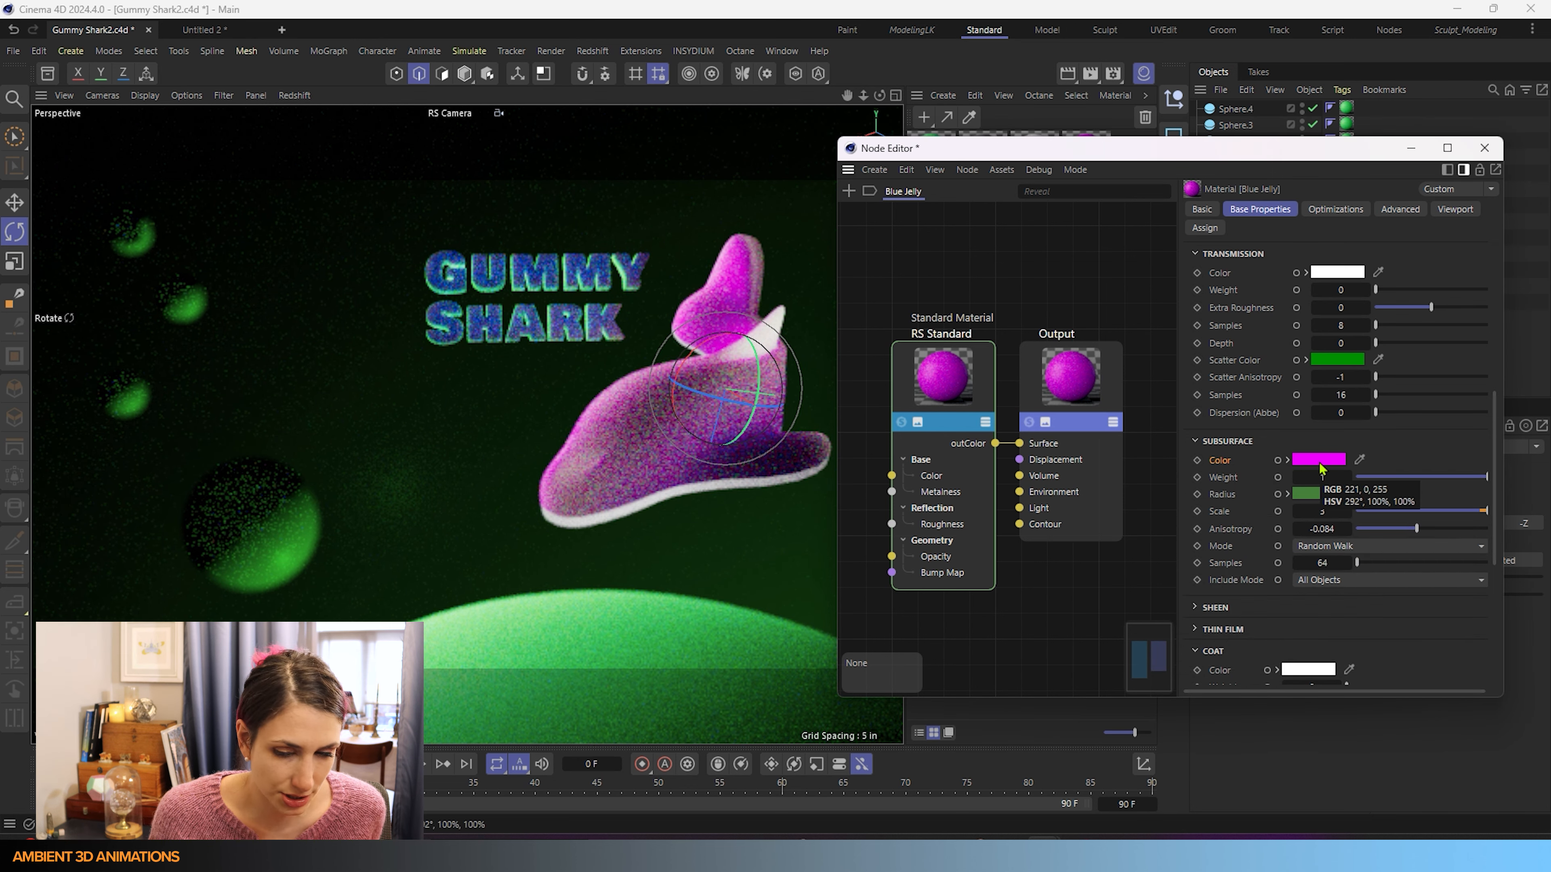
key("ctrl+z")
key("ctrl+z")
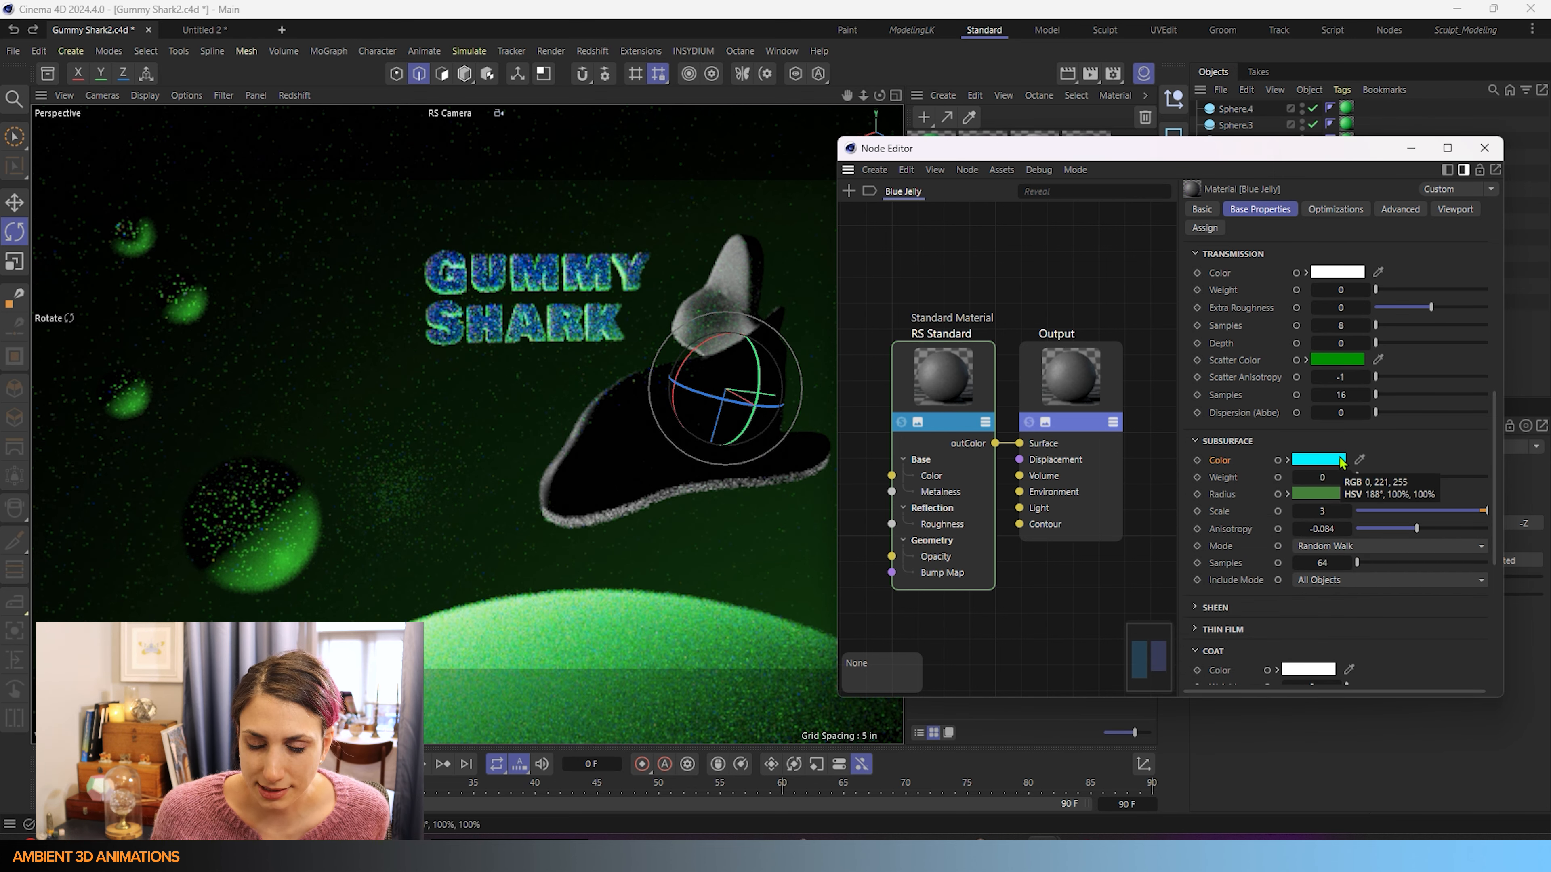
Set the subsurface Weight to 1 and try brighter and darker greens for the Radius, ending at RGB 16, 55, 11.
left_click_drag(1362, 480, 1488, 478)
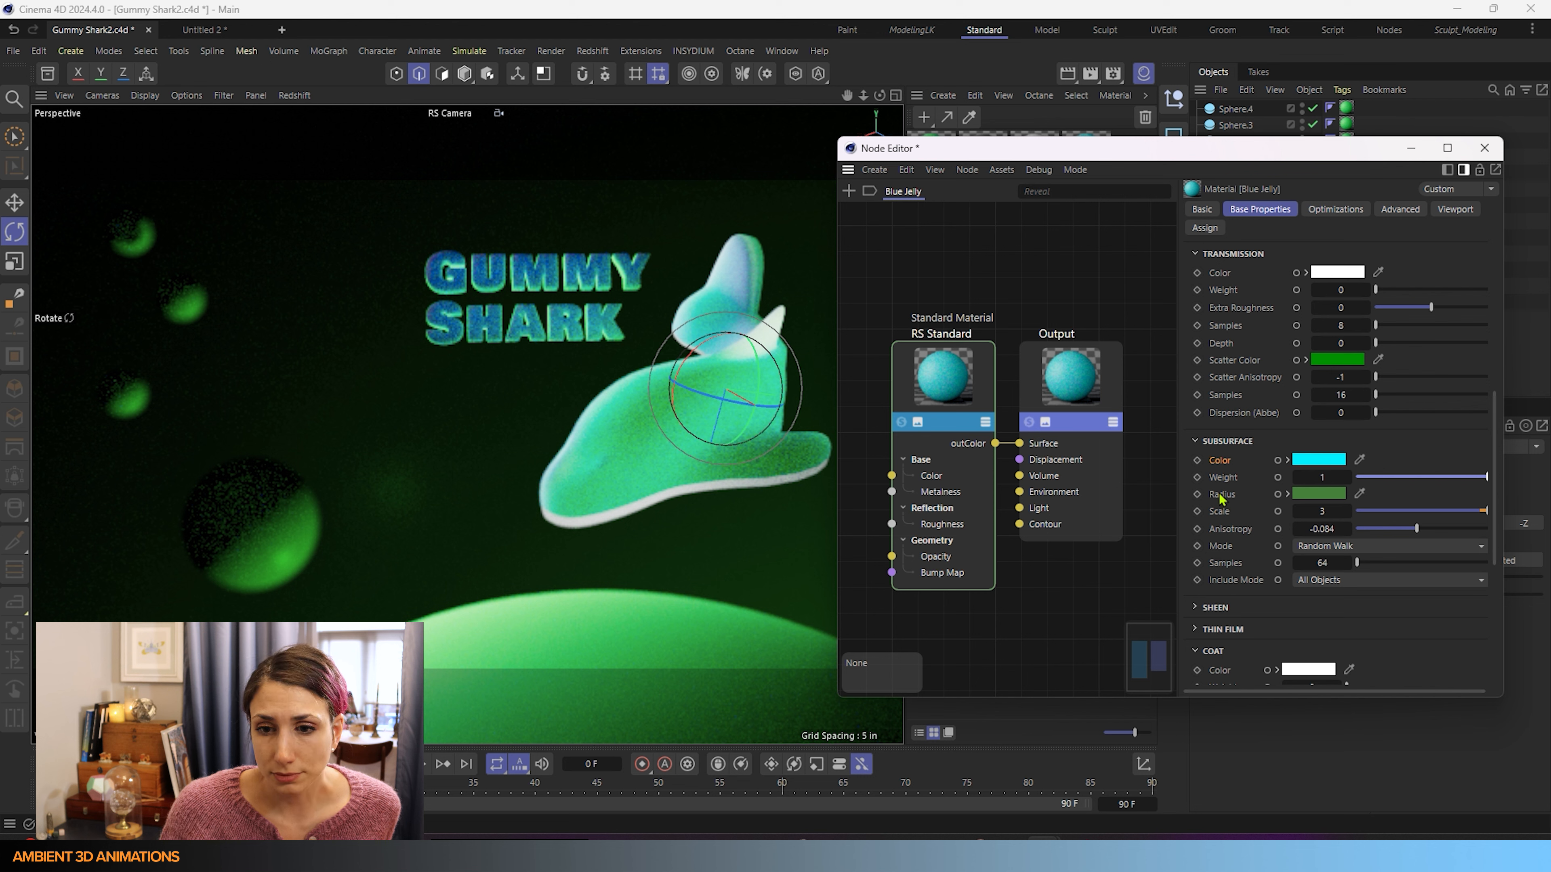
left_click(1321, 497)
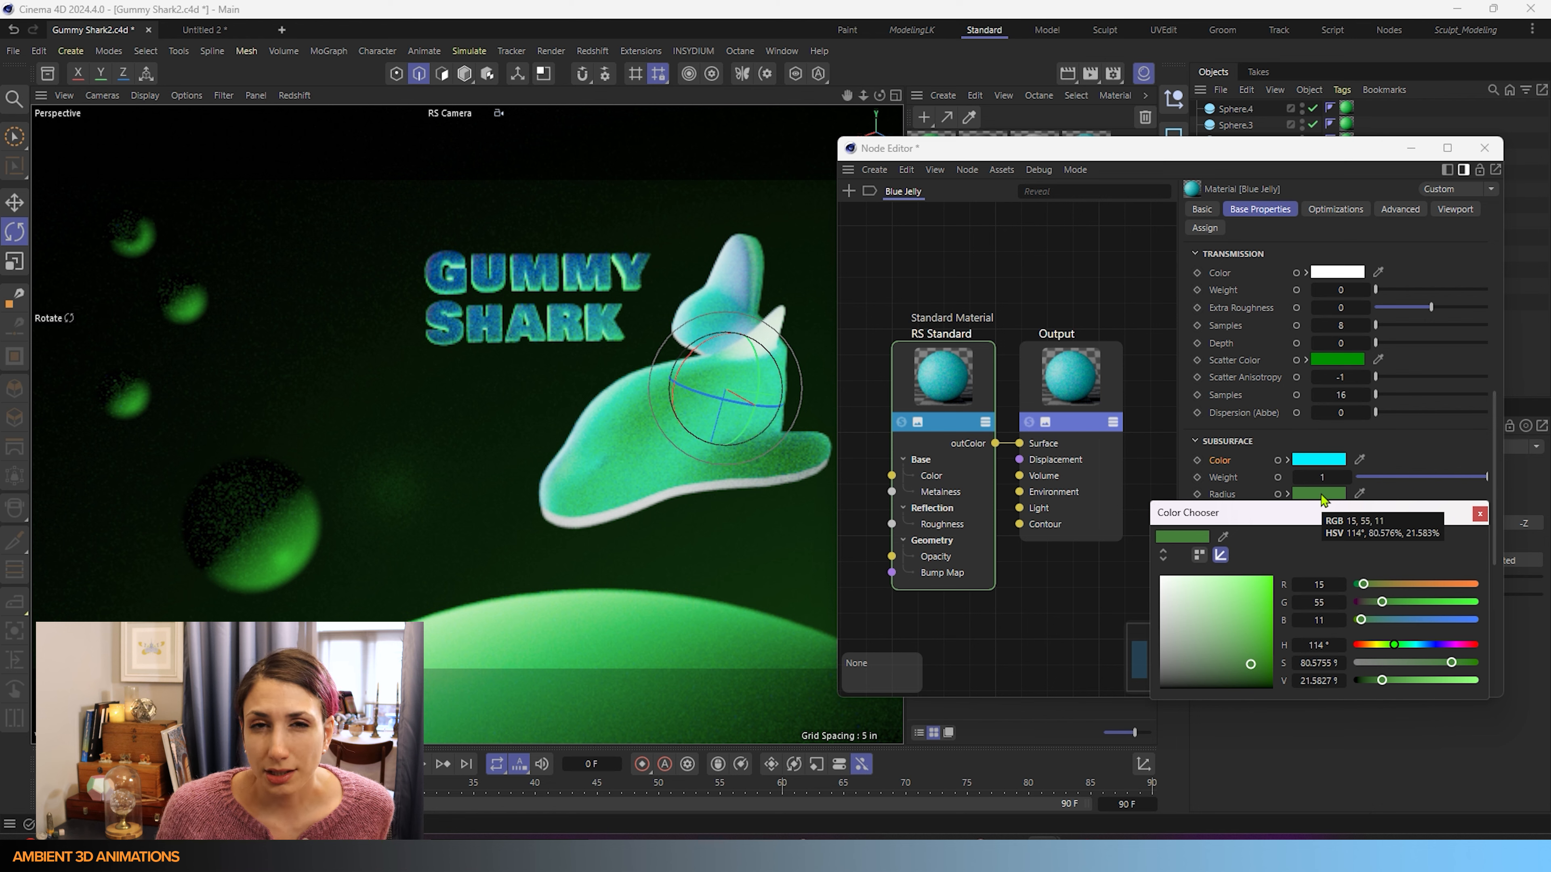
left_click(1253, 663)
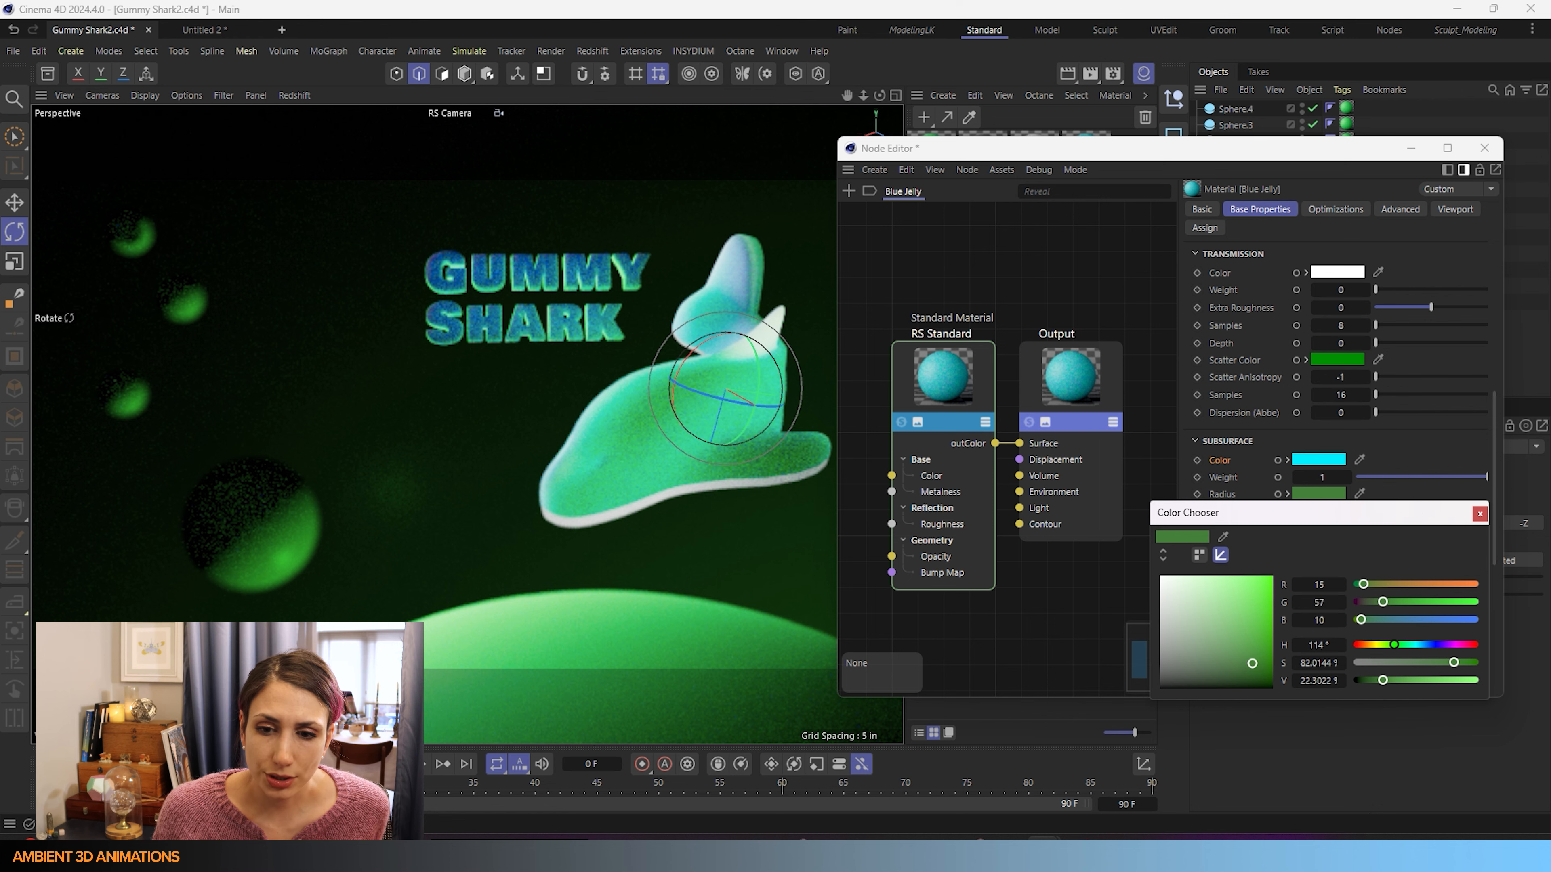
left_click(1249, 587)
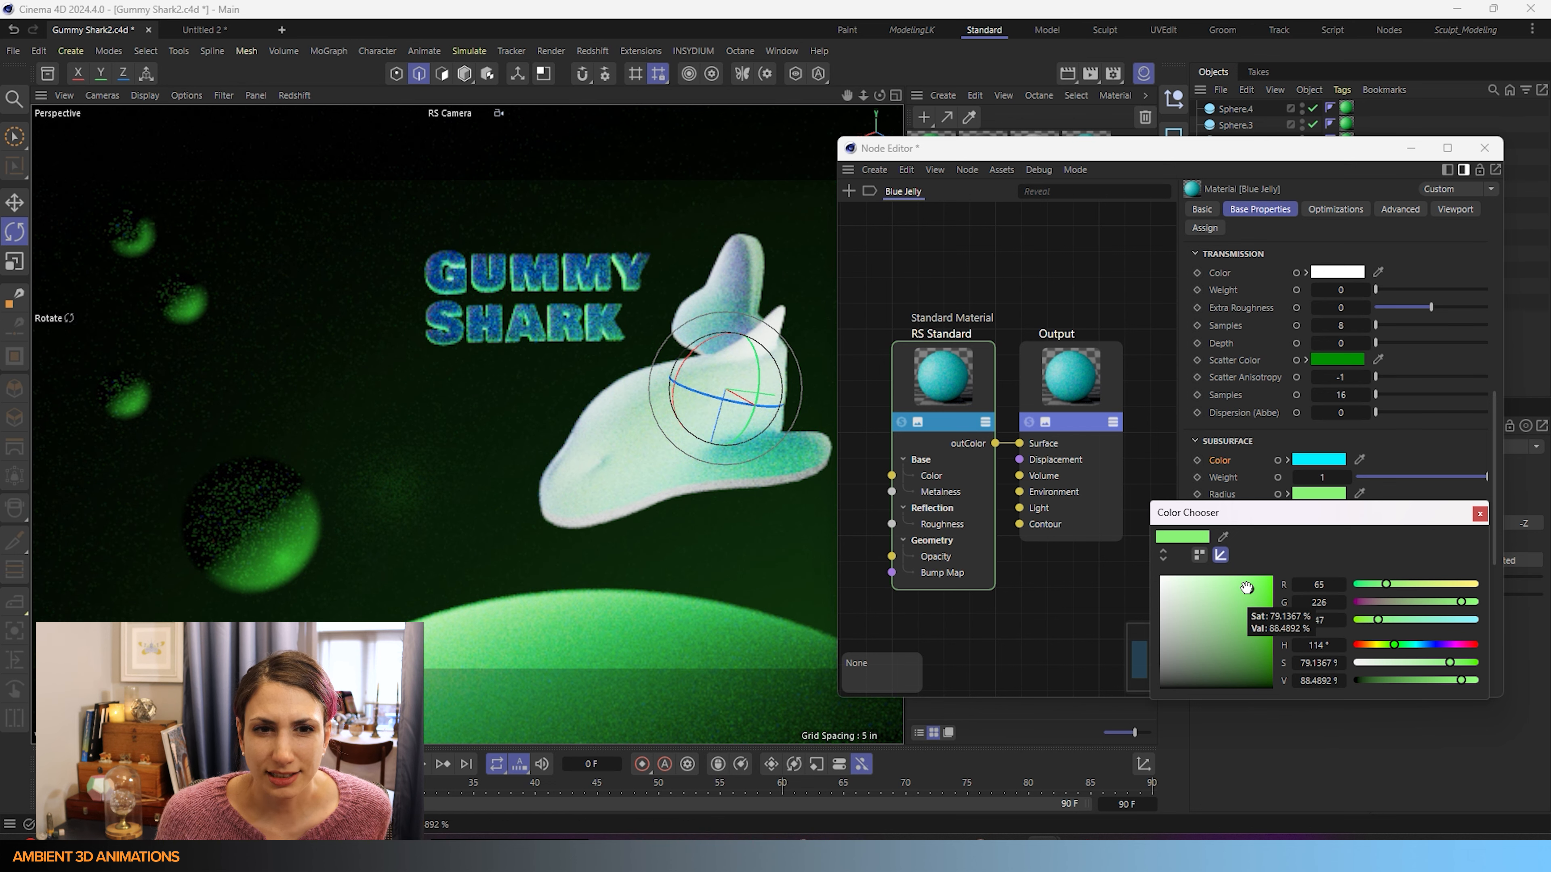
left_click_drag(1246, 587, 1249, 673)
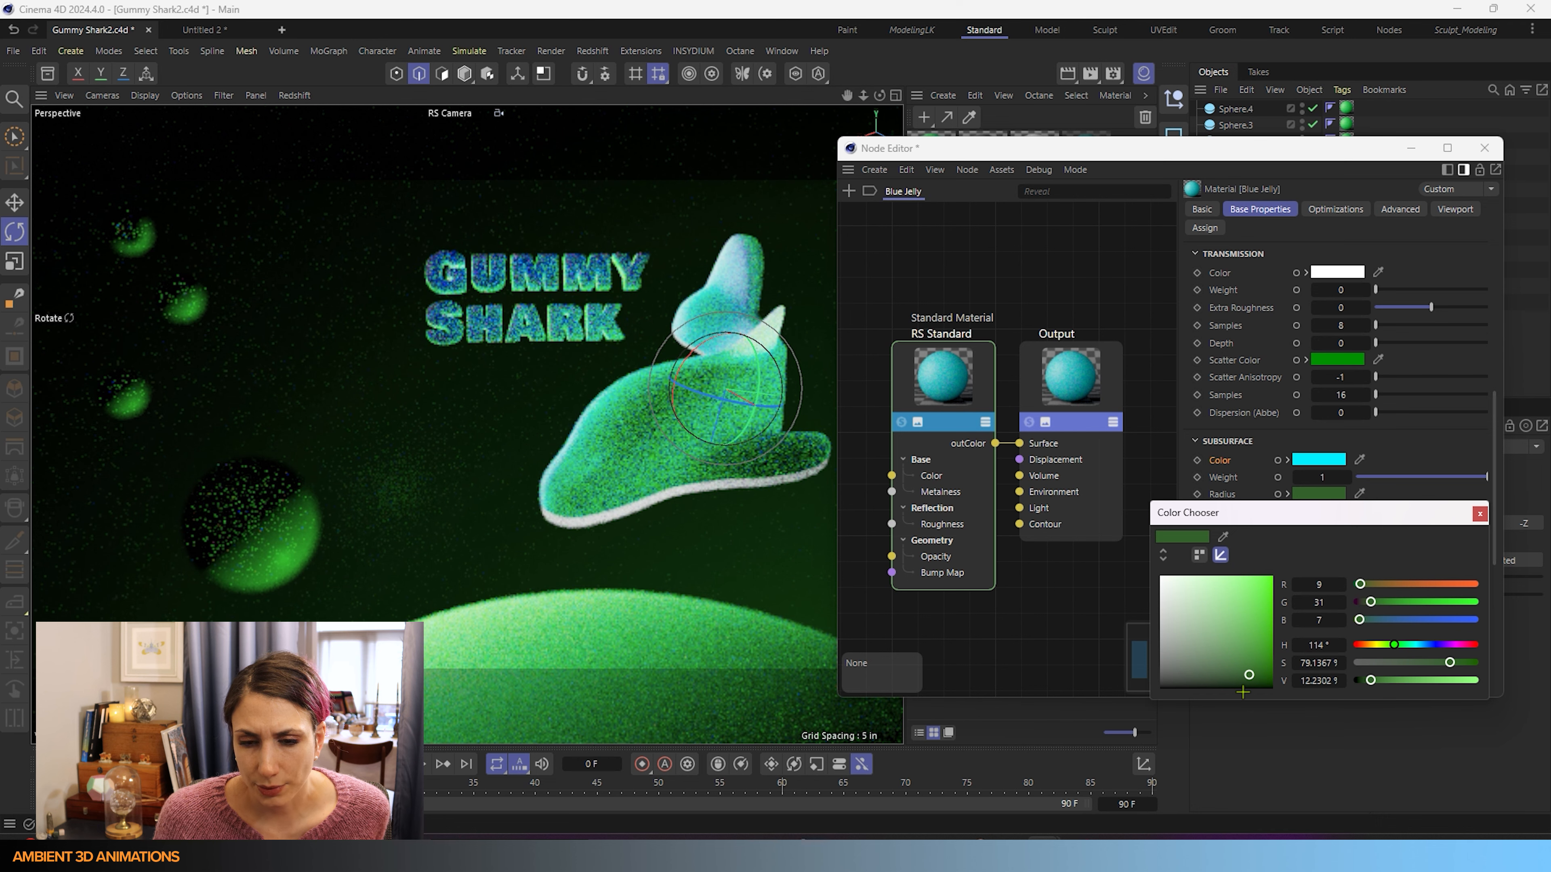
left_click_drag(1249, 675, 1249, 664)
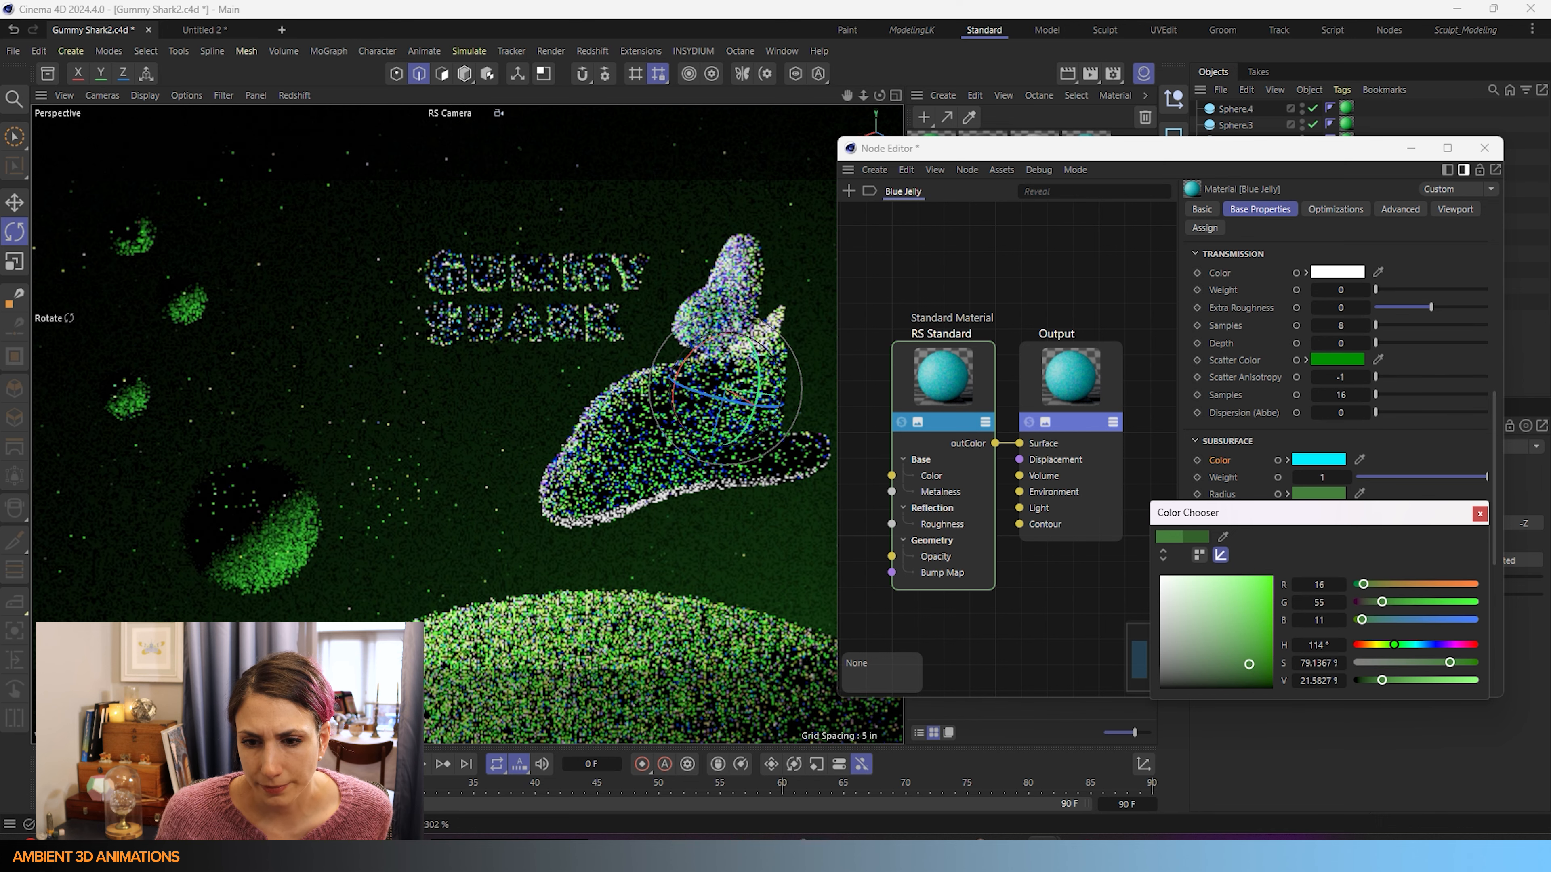
left_click(1479, 513)
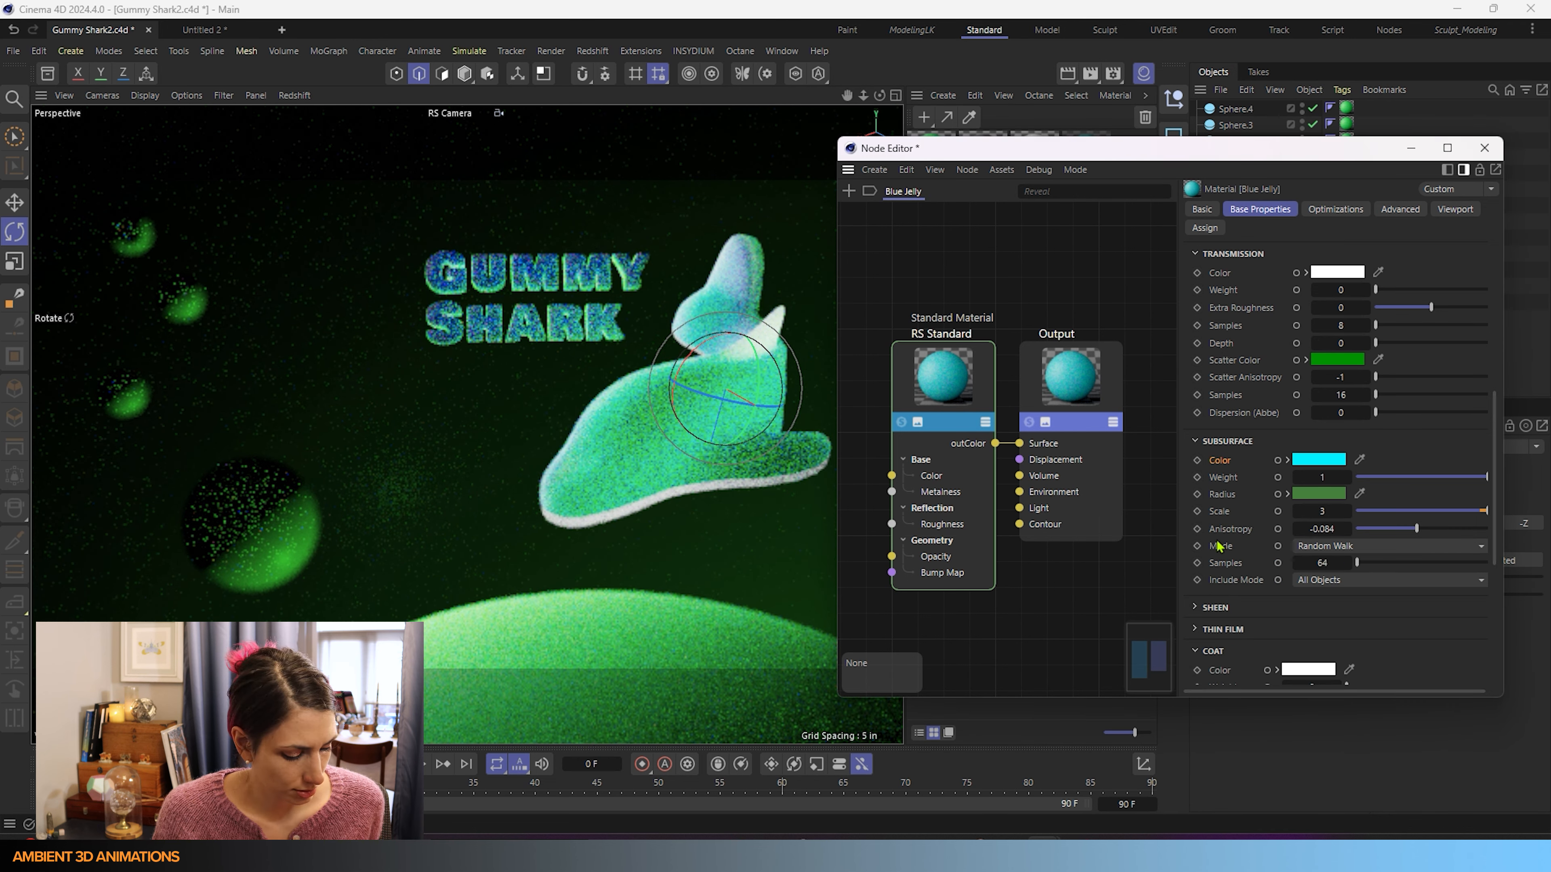
Undo the subsurface Radius color changes and set the subsurface Weight to 1.
key("ctrl+z")
left_click_drag(1373, 478, 1538, 482)
left_click(1328, 496)
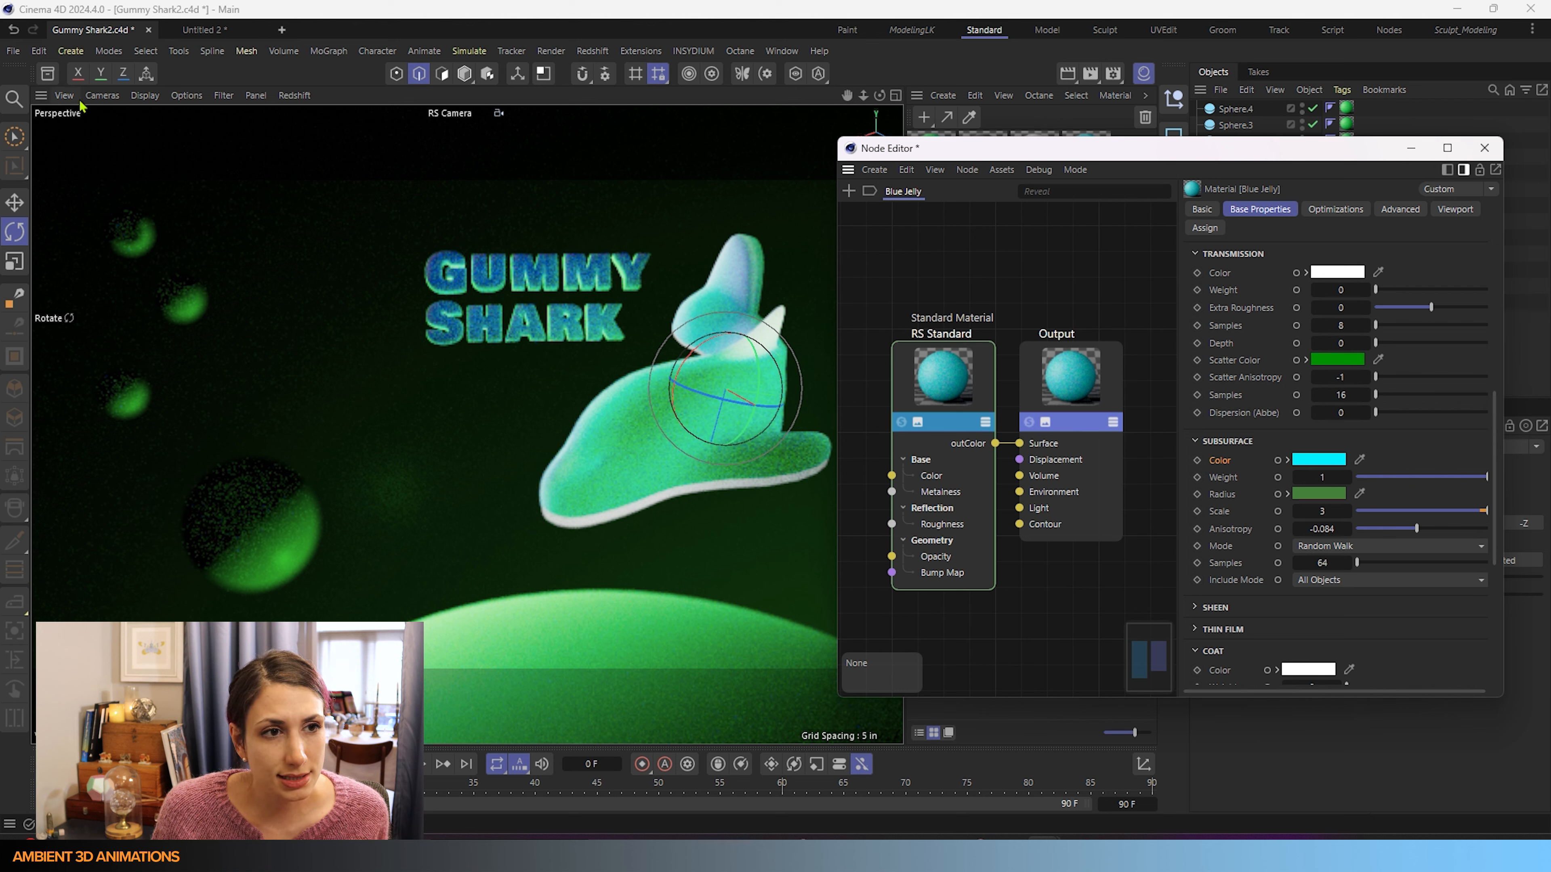
Check the Units settings in the Preferences and close them.
left_click(12, 52)
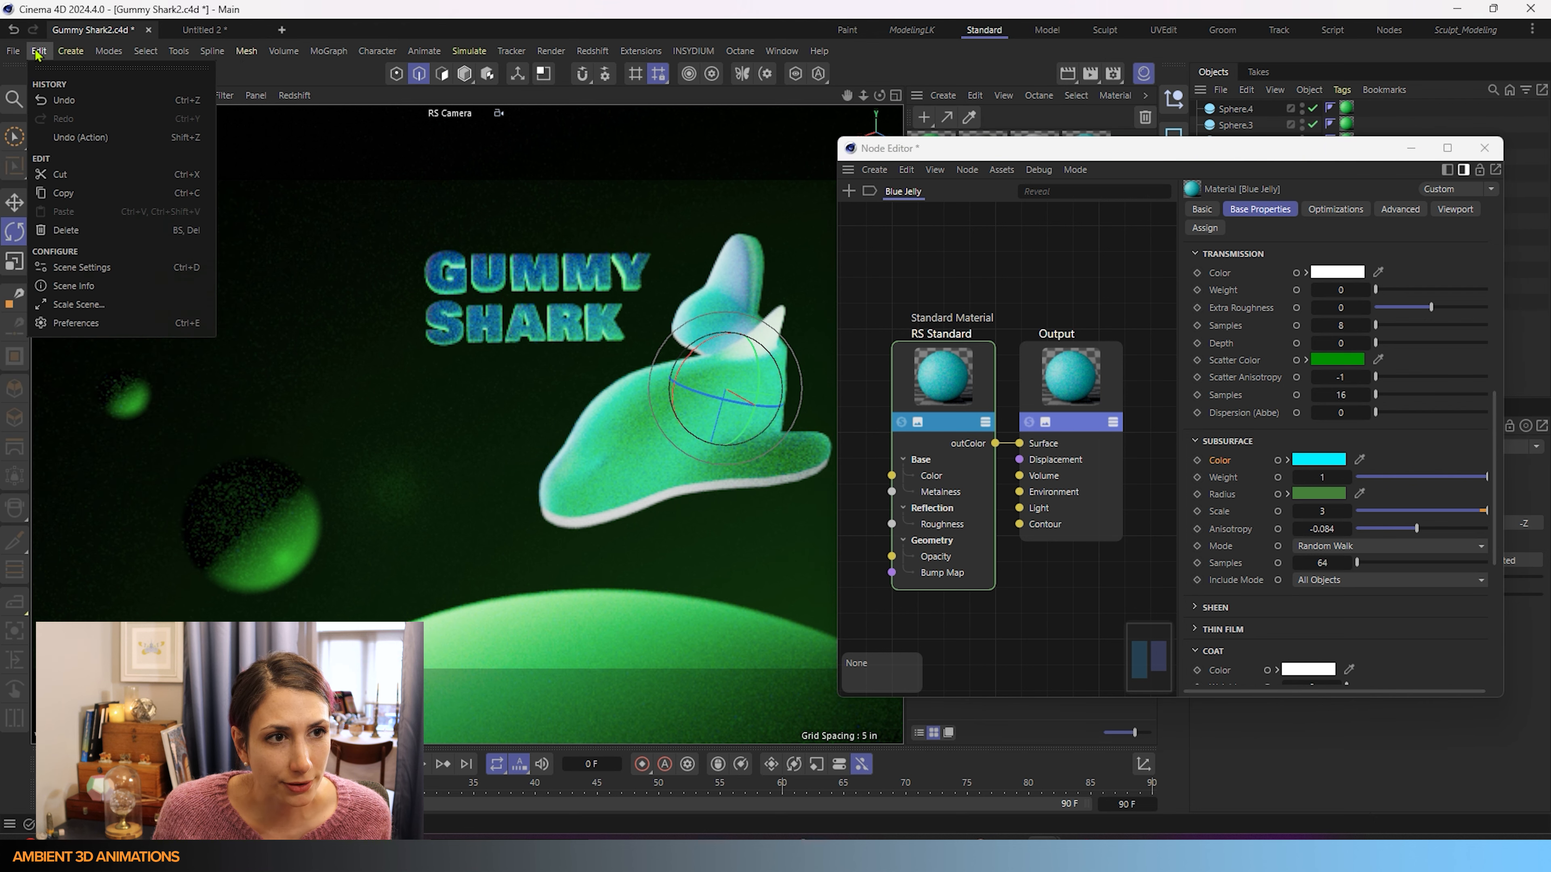
left_click(109, 324)
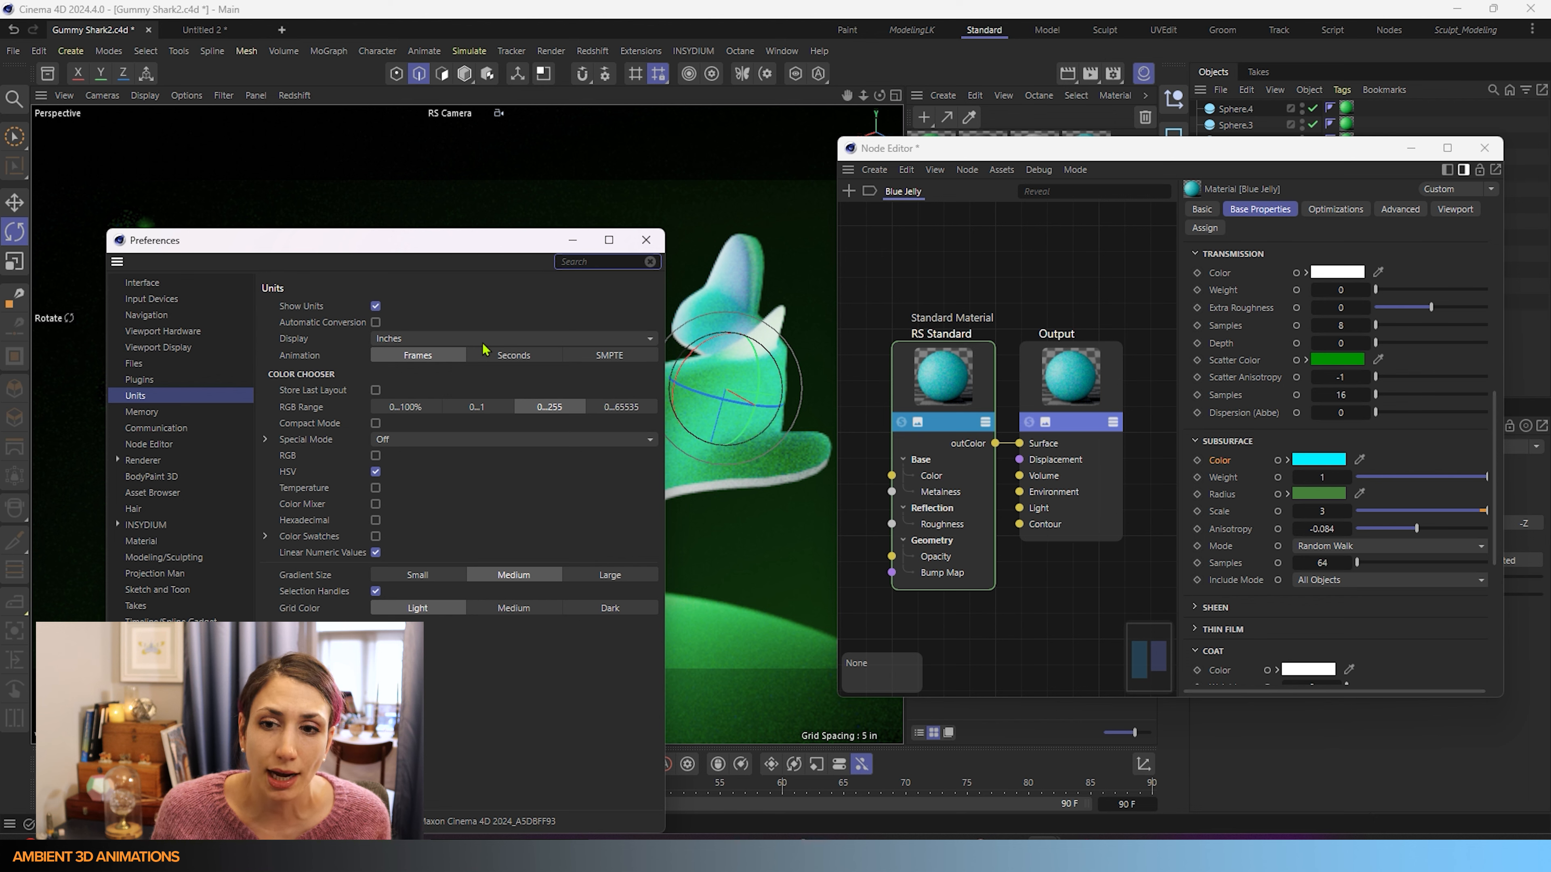
left_click(646, 239)
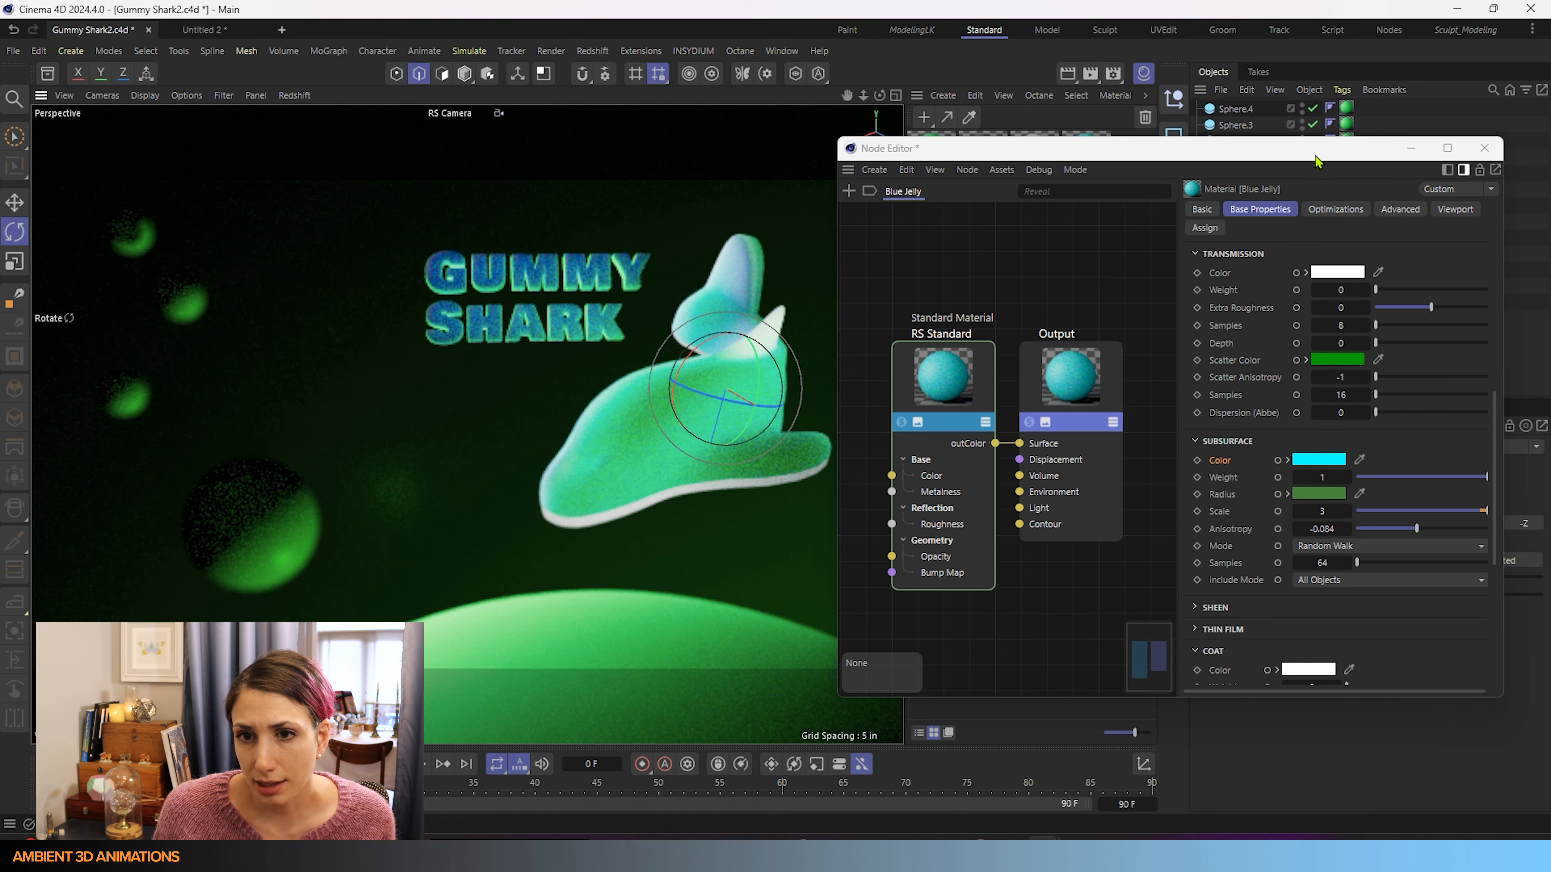
Uncover the attributes beneath the Node Editor, check the Project Scale in the project settings, and move the editor back.
left_click_drag(1322, 153, 910, 152)
key("ctrl+d")
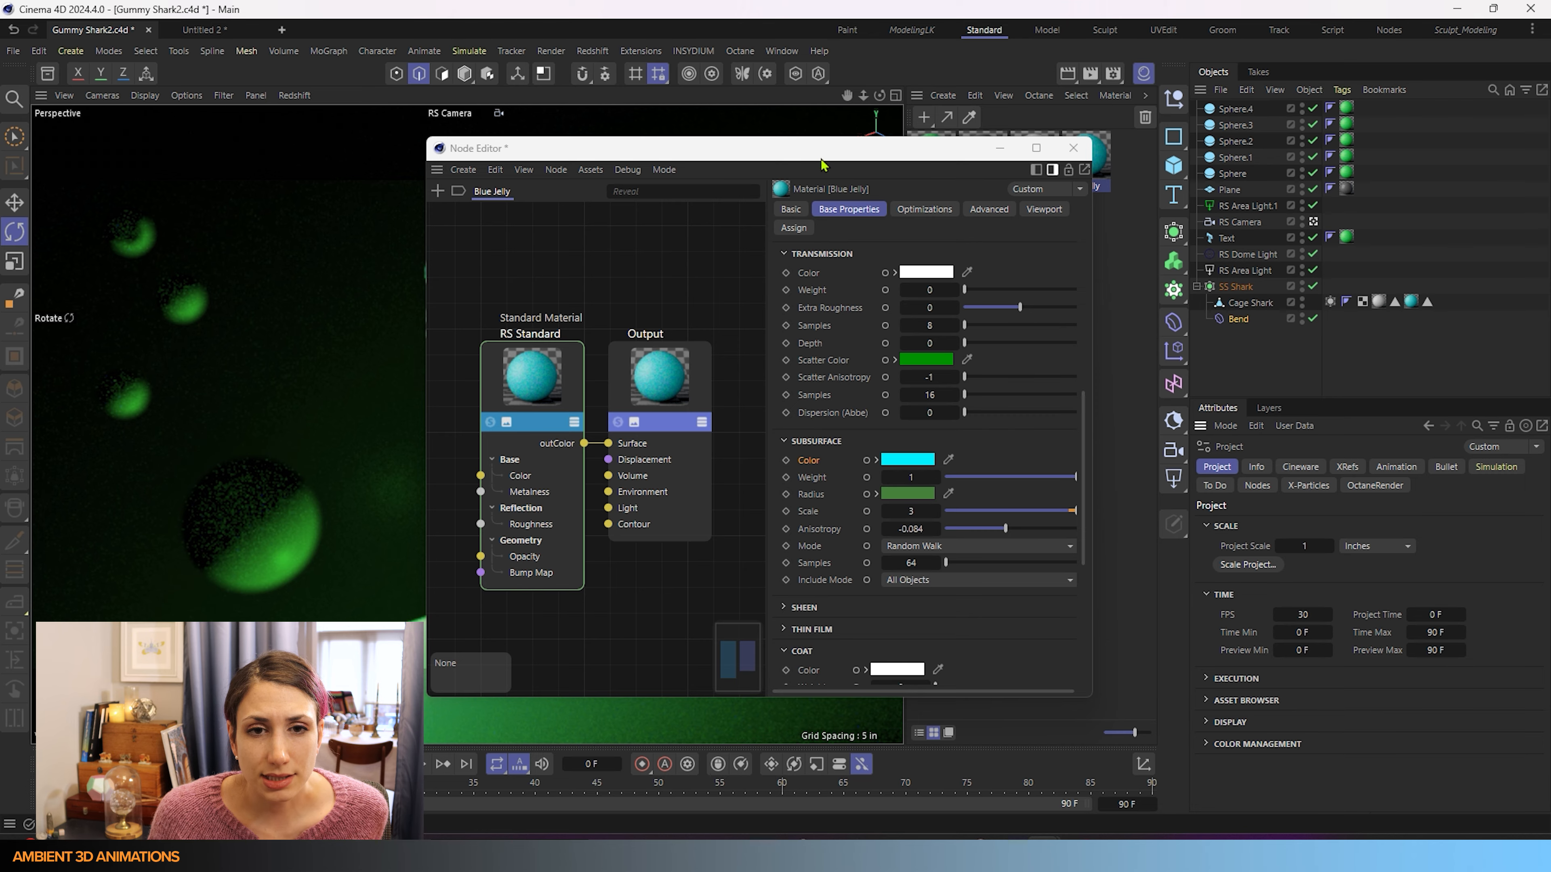
left_click_drag(821, 157, 1245, 96)
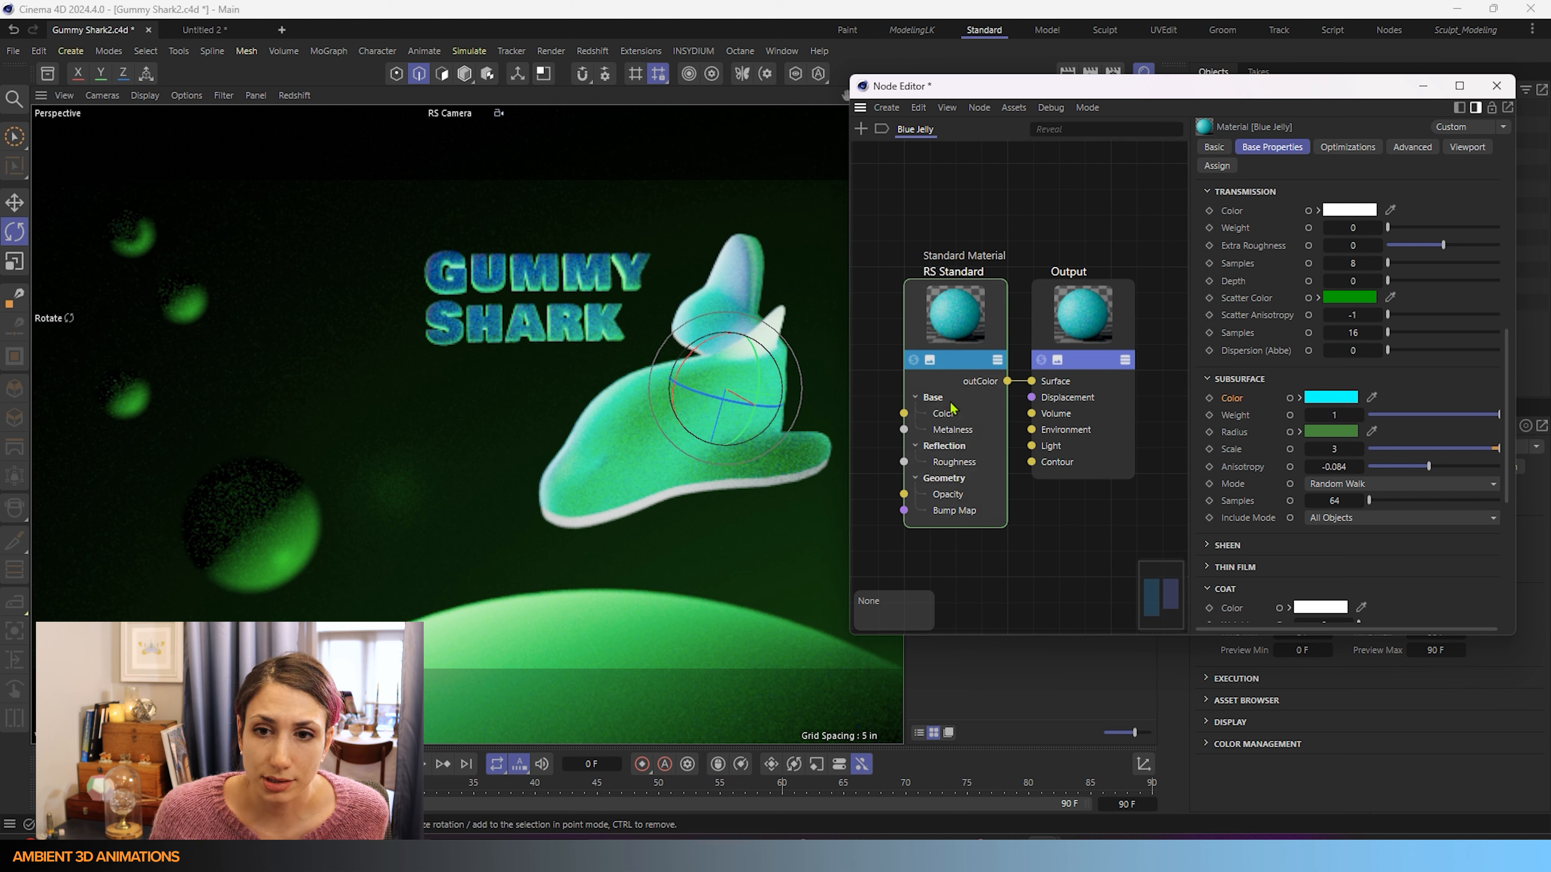
Compare Blue Jelly's subsurface Scale at 1, and return it to 3.
left_click(1337, 452)
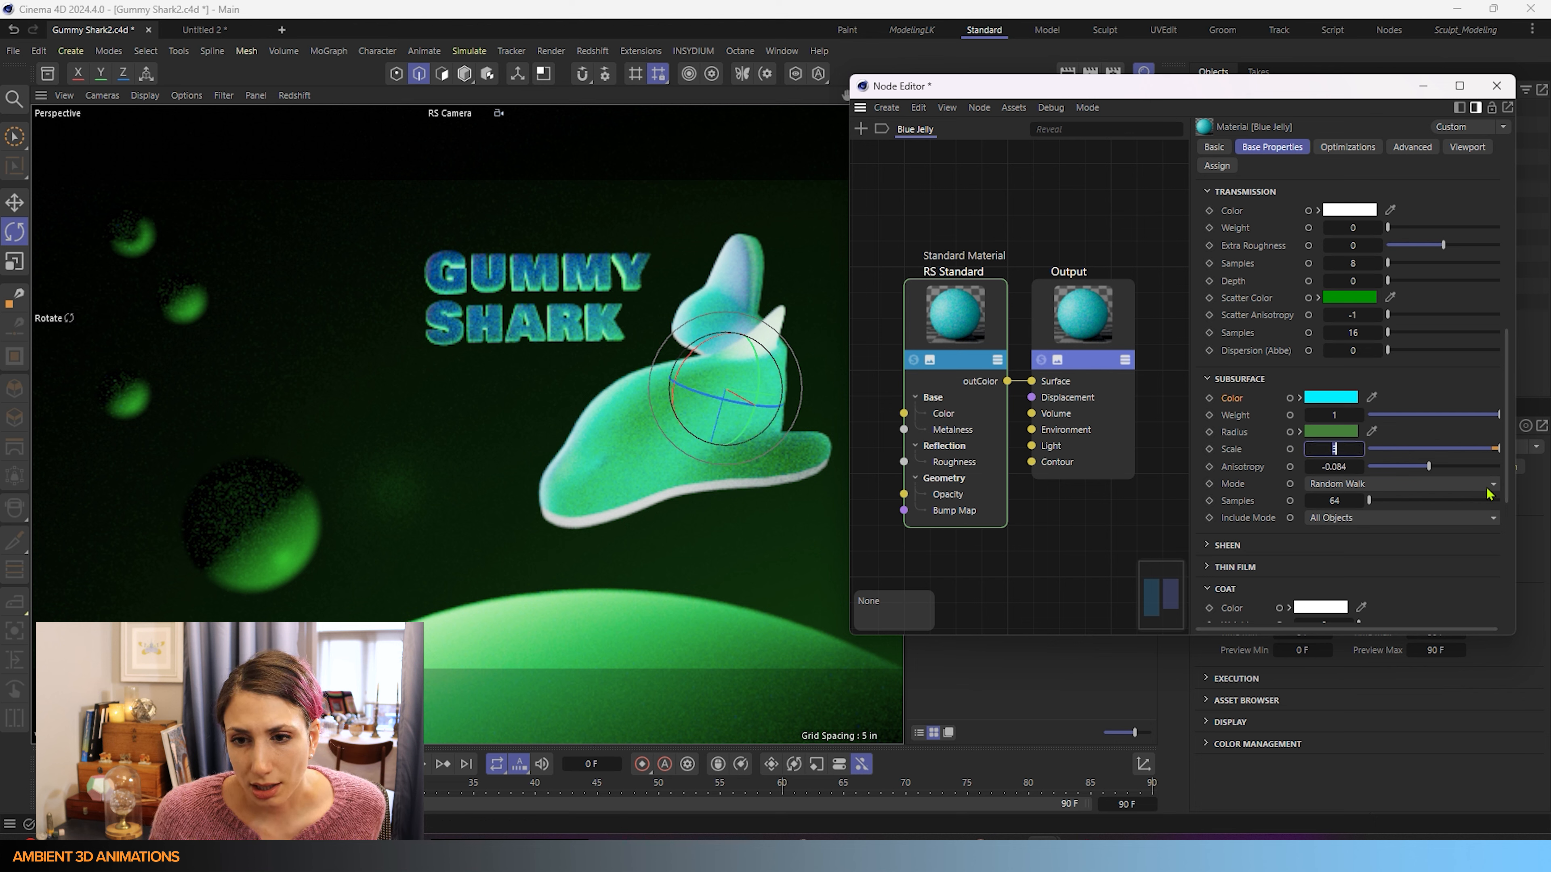
type("1")
key("Return")
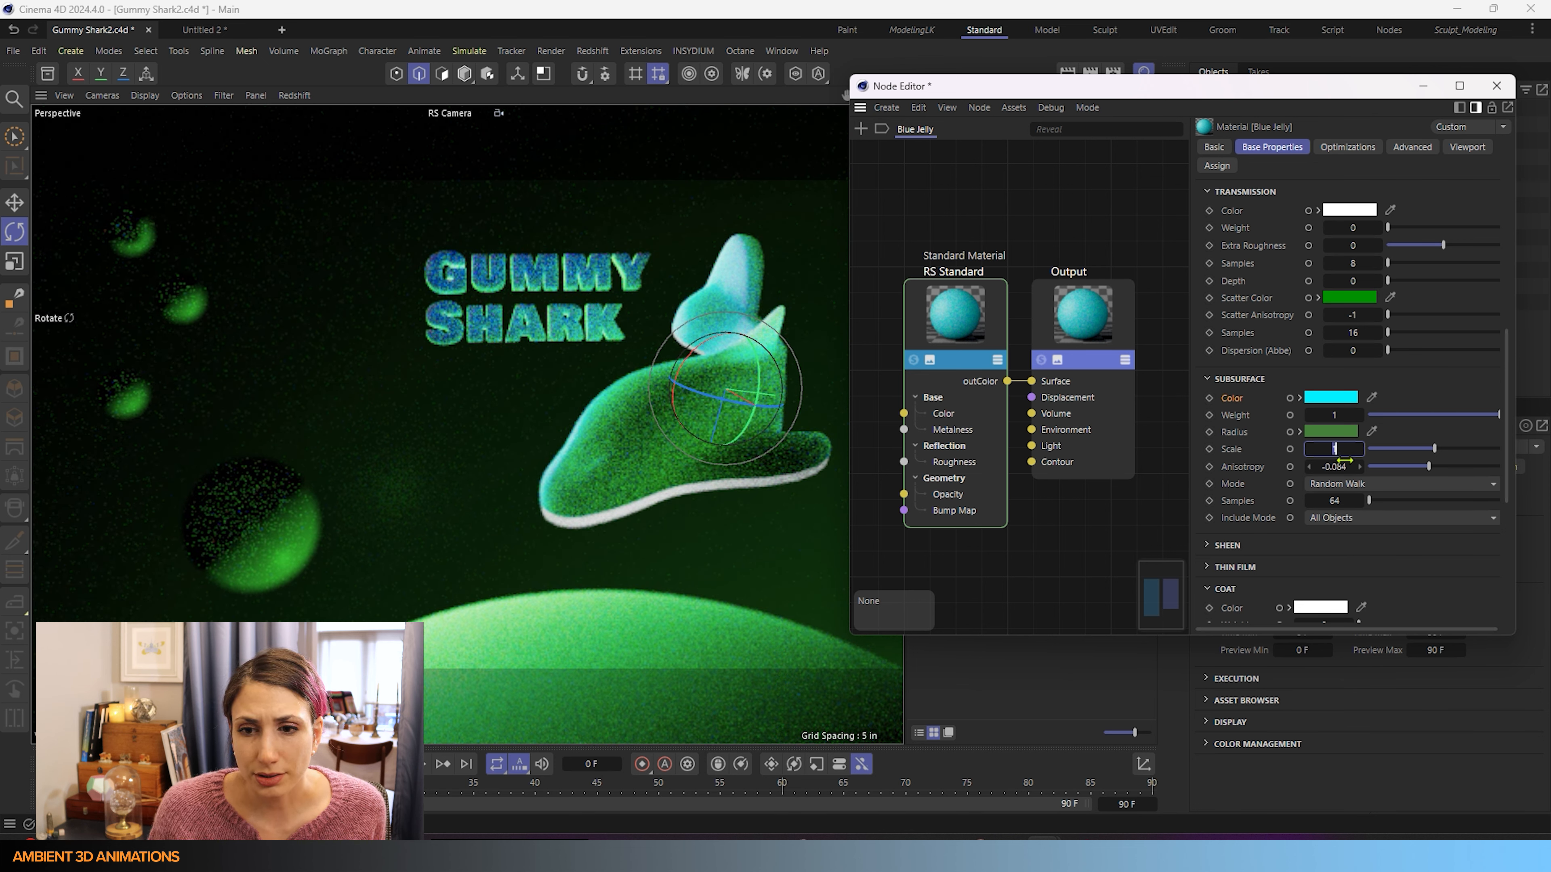
type("3")
key("Return")
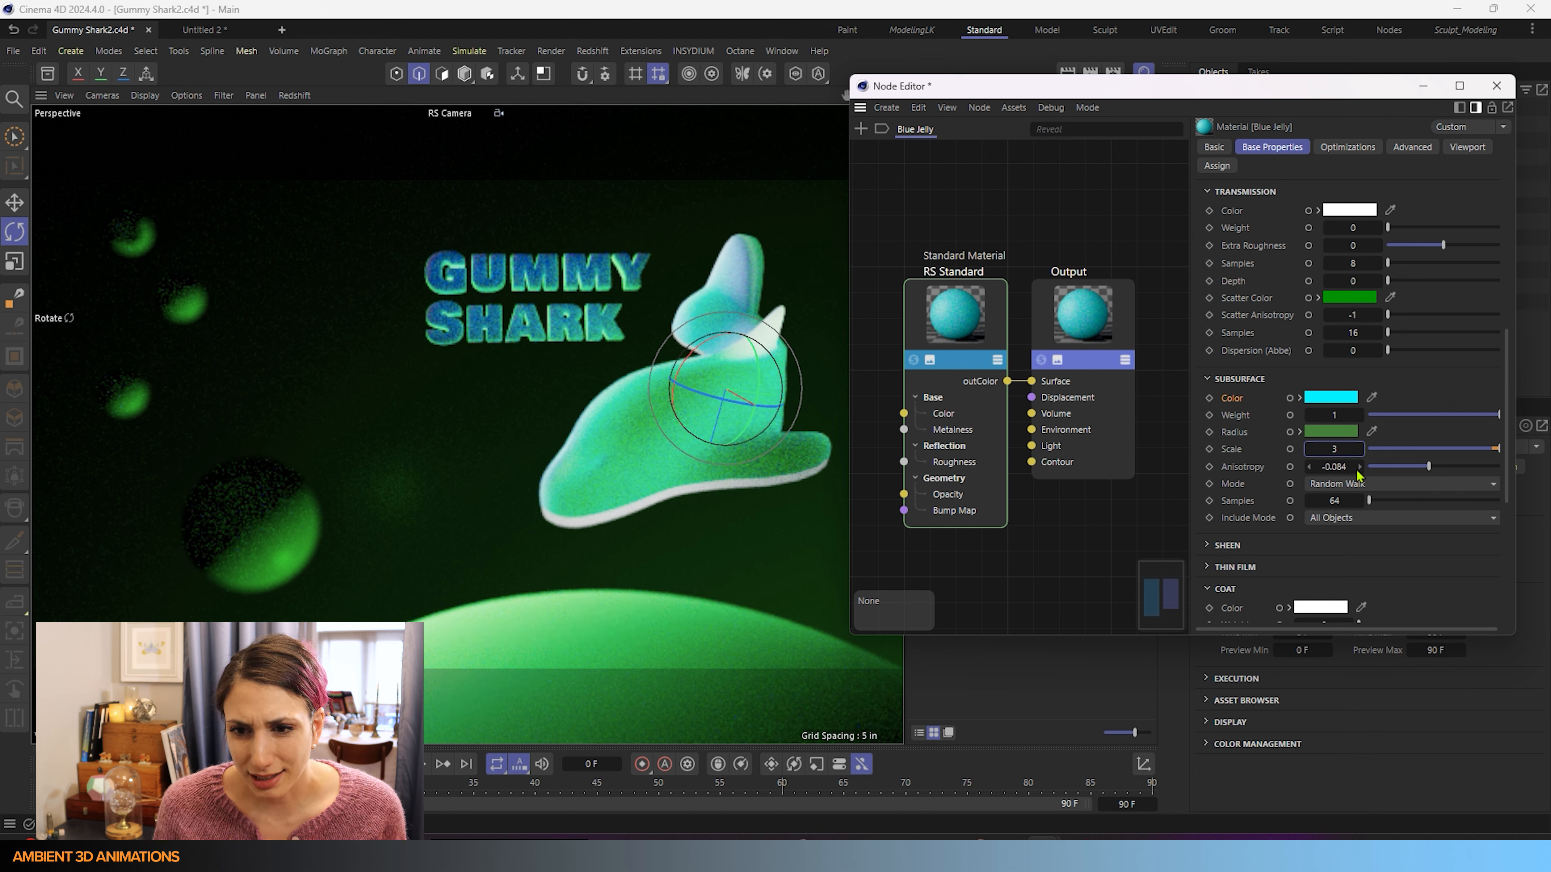
Test Blue Jelly's subsurface Anisotropy at 0.824 and -0.896, and settle on about -0.618.
left_click_drag(1429, 467, 1481, 473)
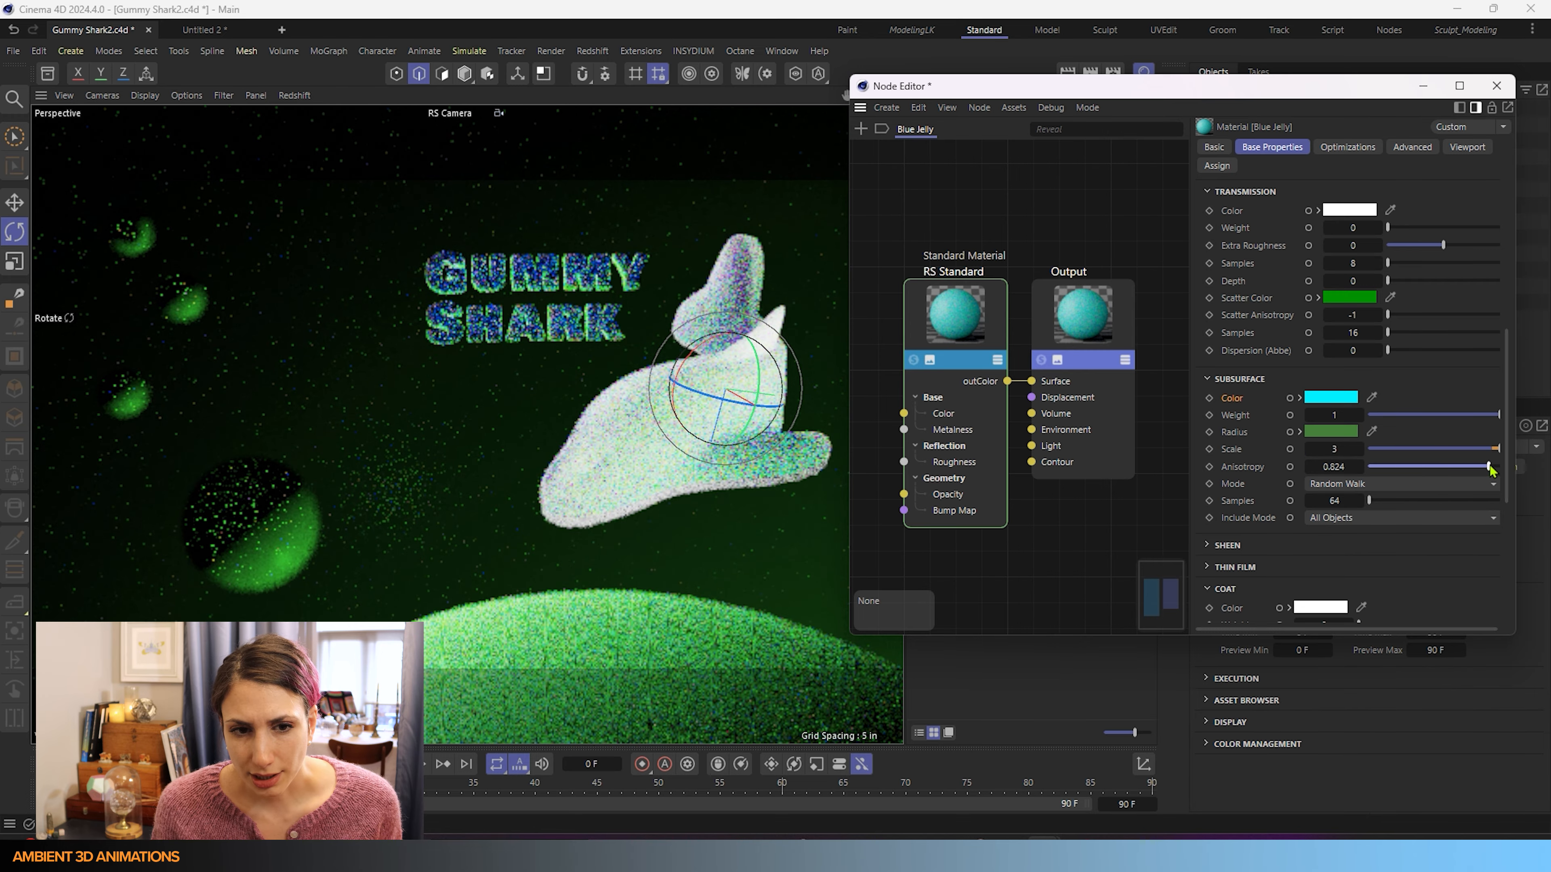
left_click_drag(1480, 469, 1378, 480)
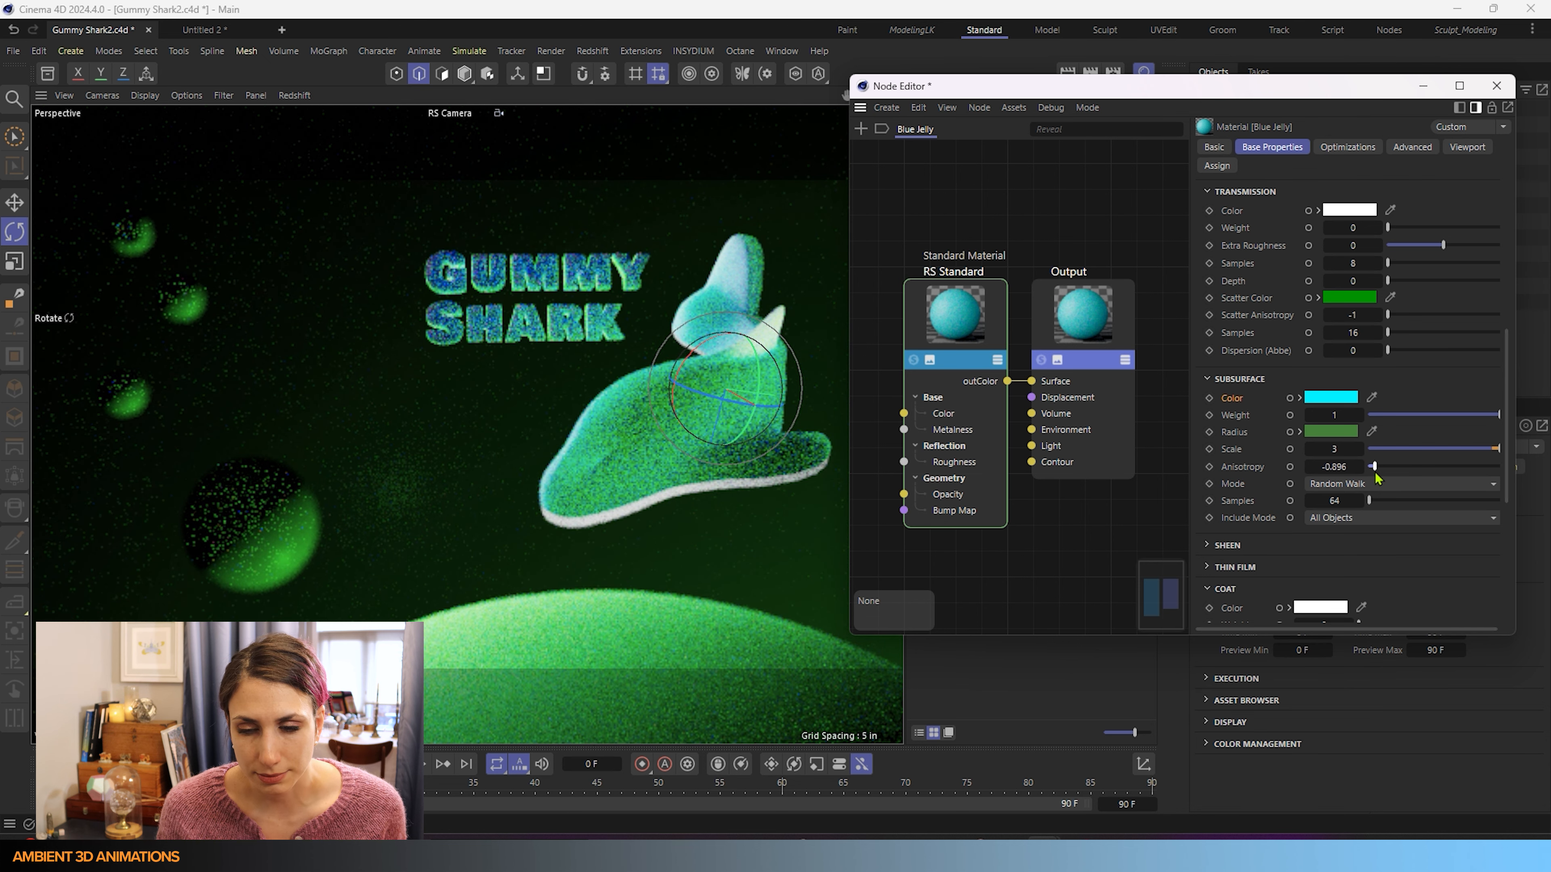
left_click_drag(1377, 477, 1393, 475)
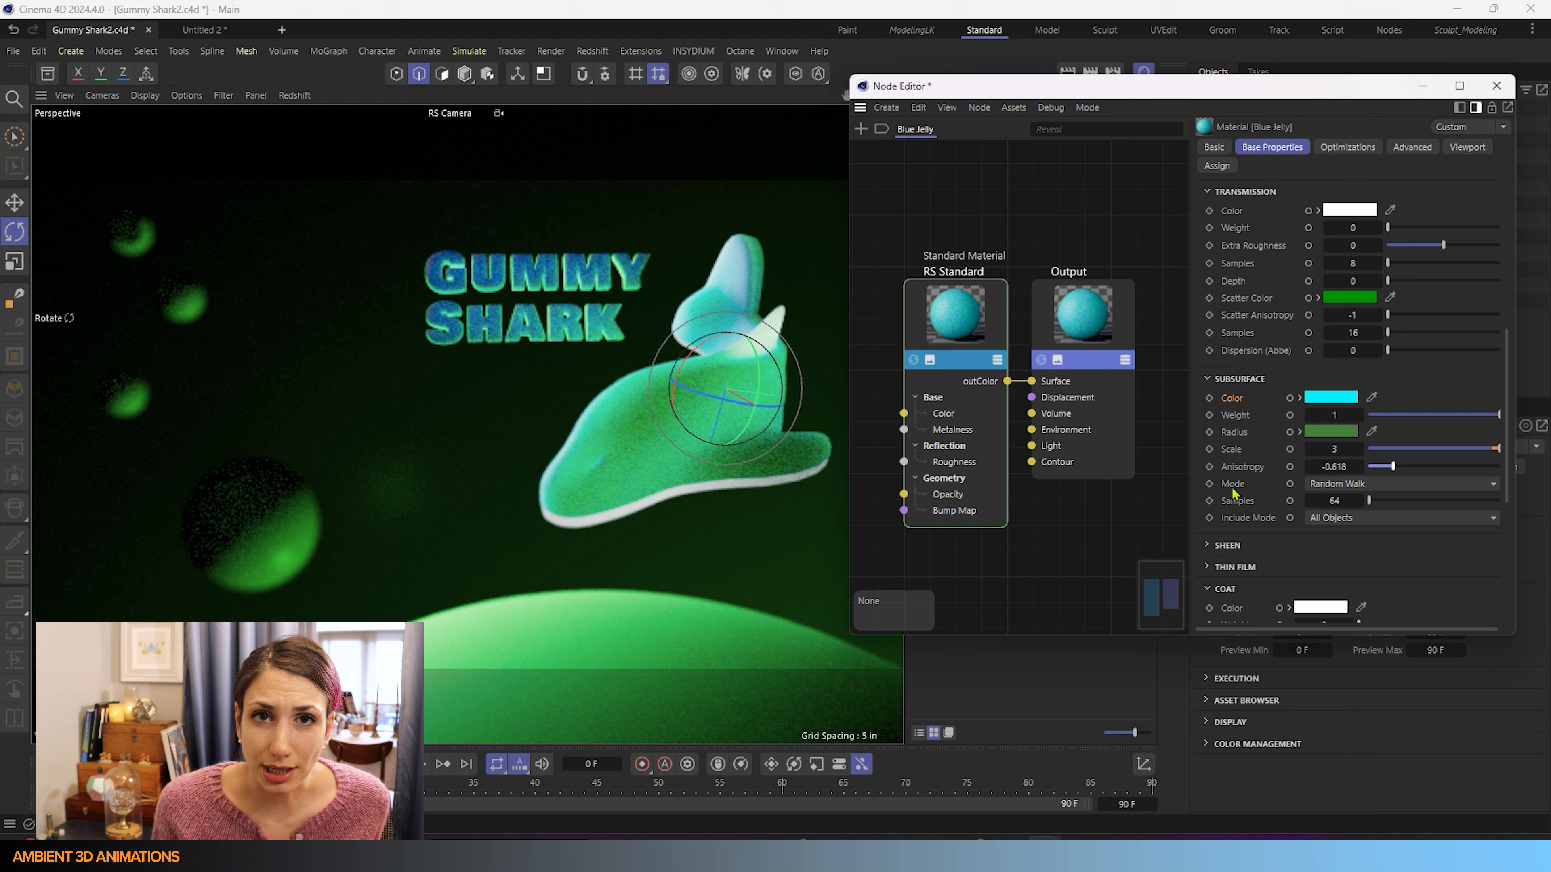
Compare Point-Based Diffusion and Ray-Traced Diffusion as Blue Jelly's subsurface Mode, and return it to Random Walk.
left_click(1436, 484)
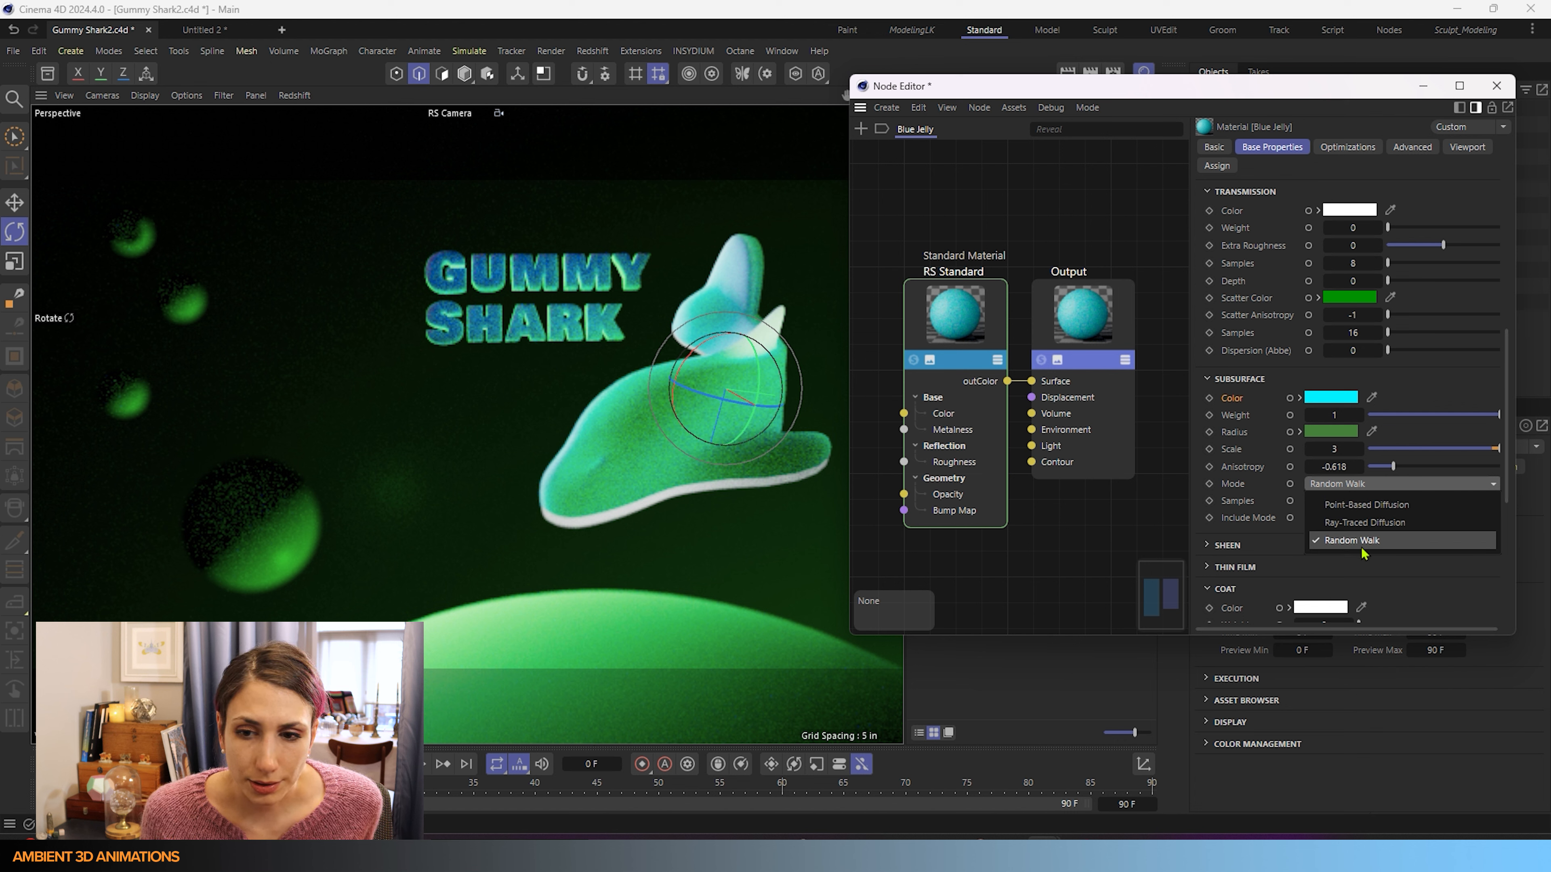
left_click(1367, 505)
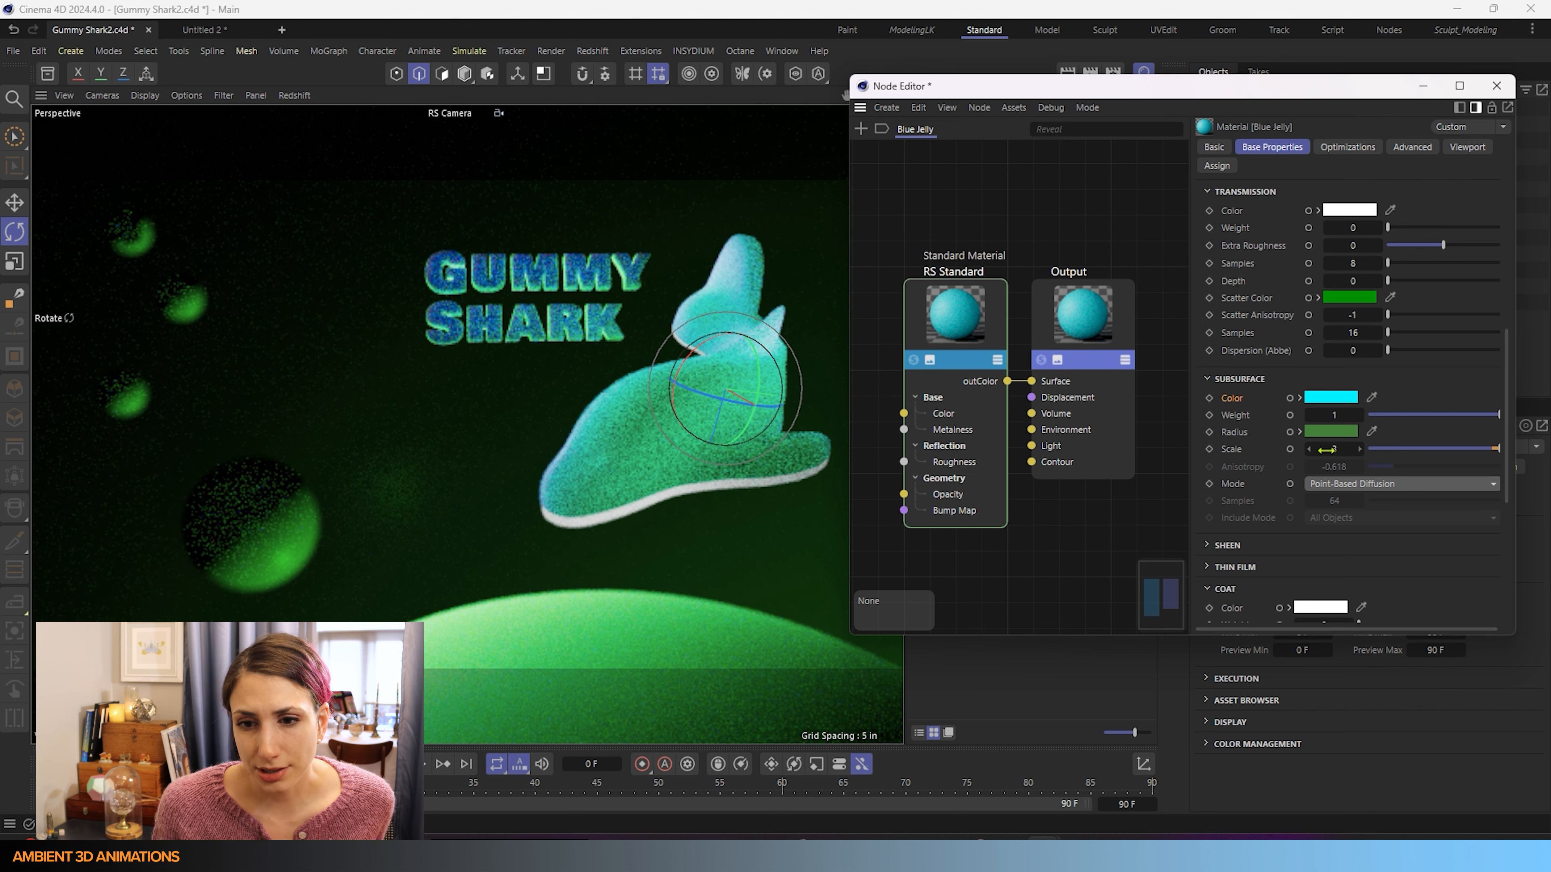
left_click(1334, 486)
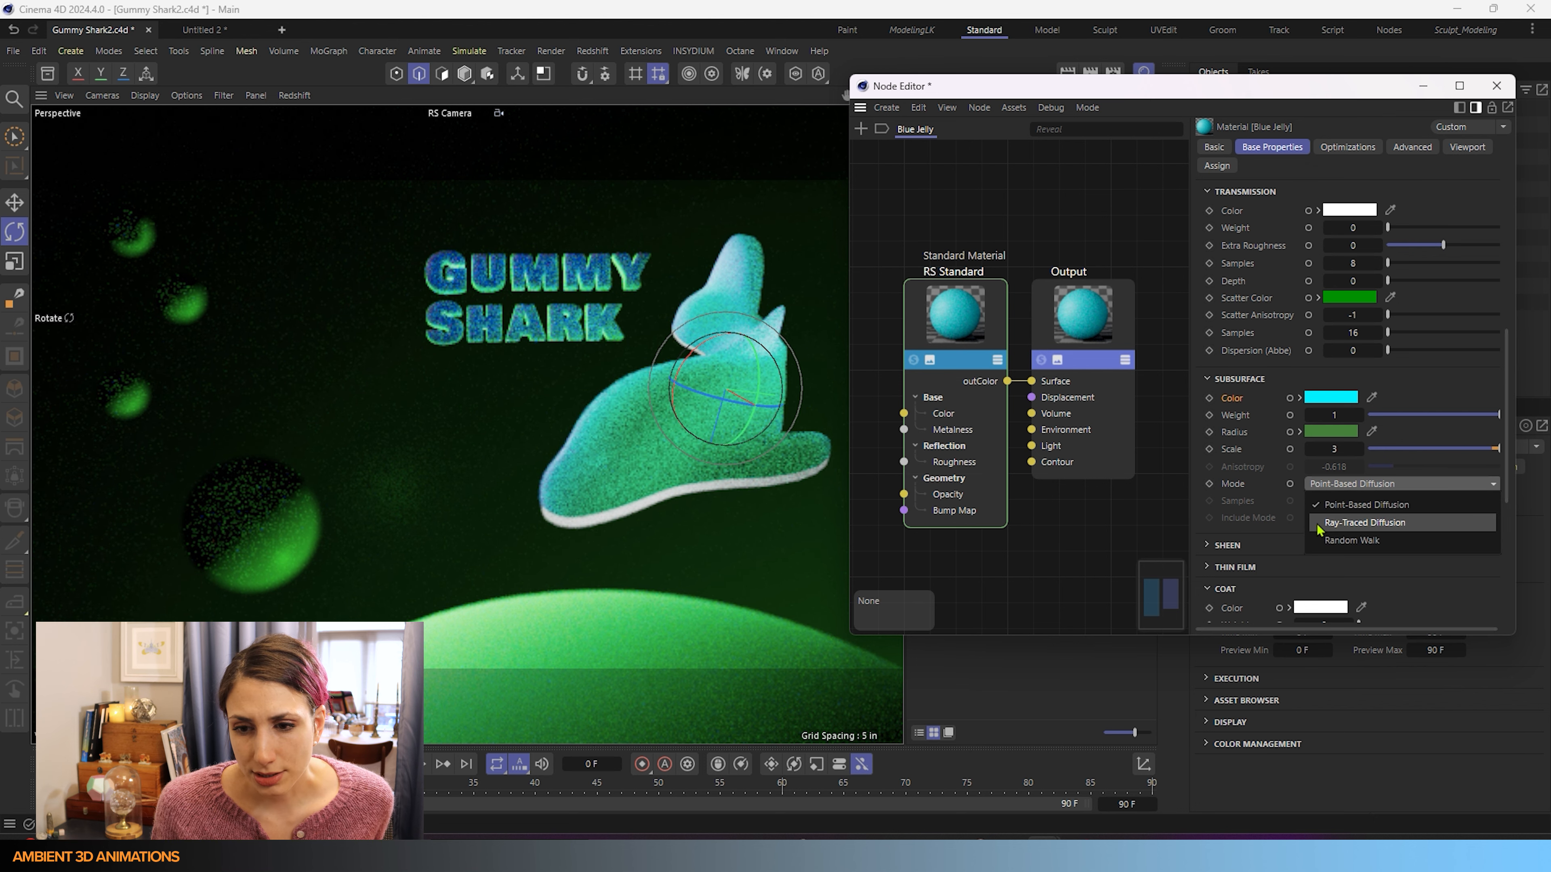
left_click(1364, 523)
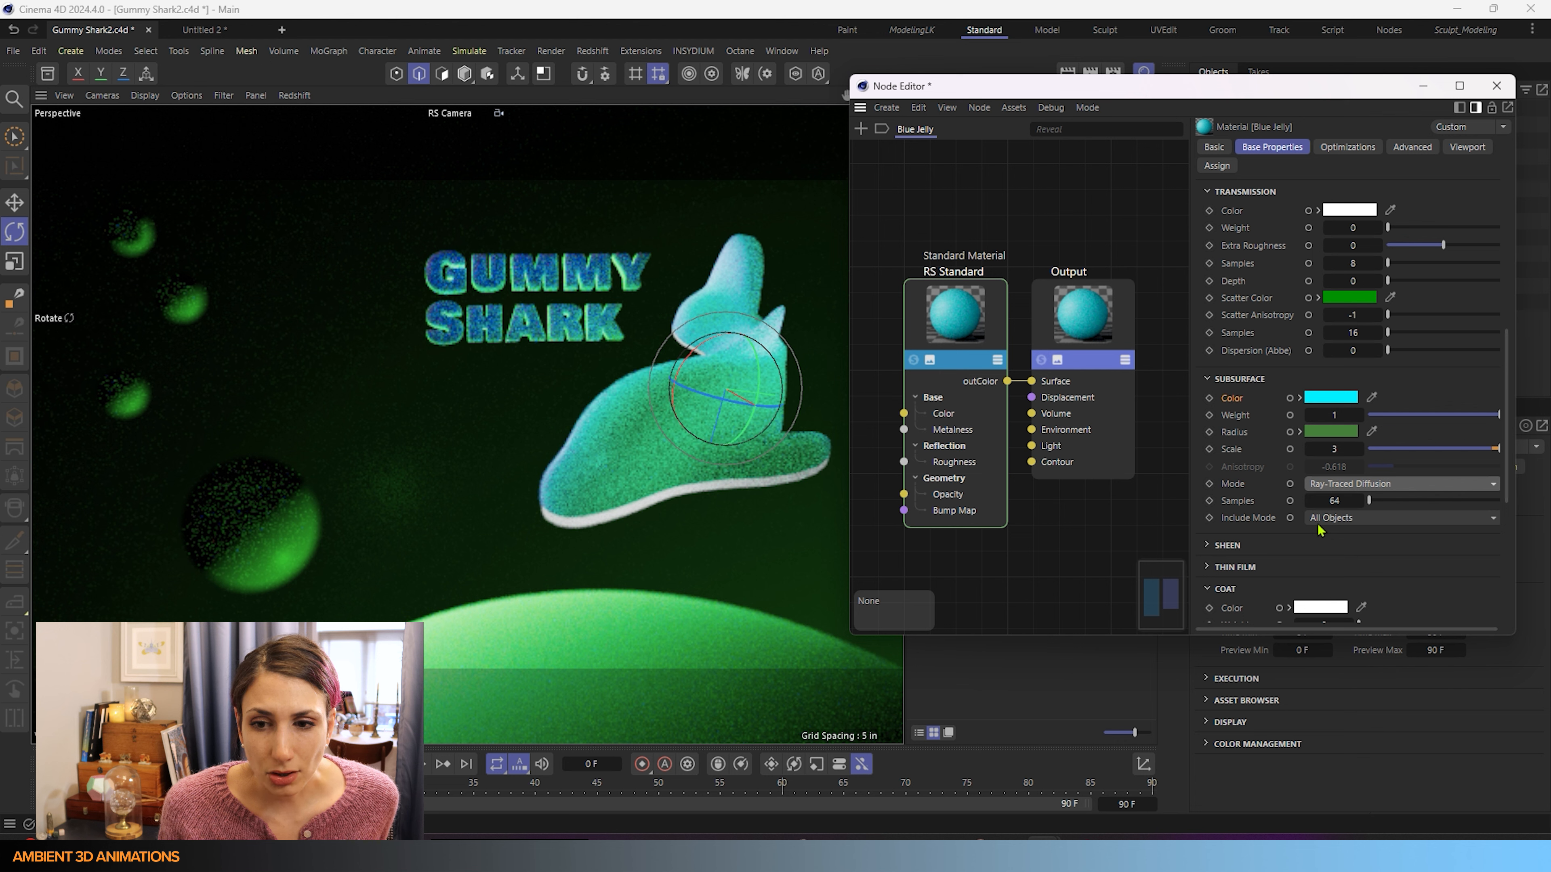
left_click(1422, 486)
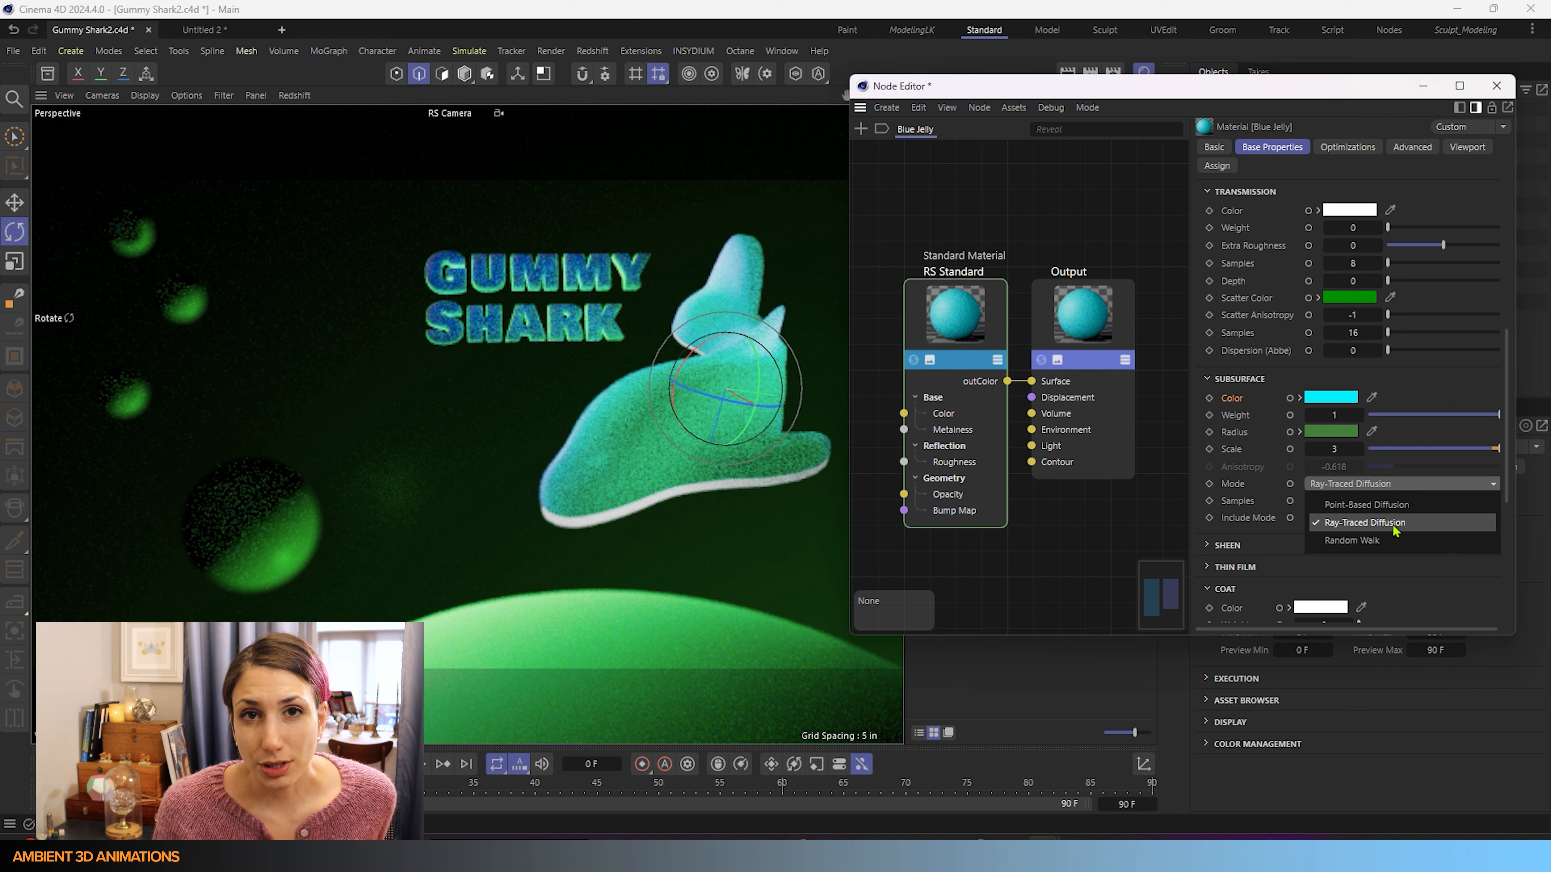
left_click(312, 101)
left_click(296, 96)
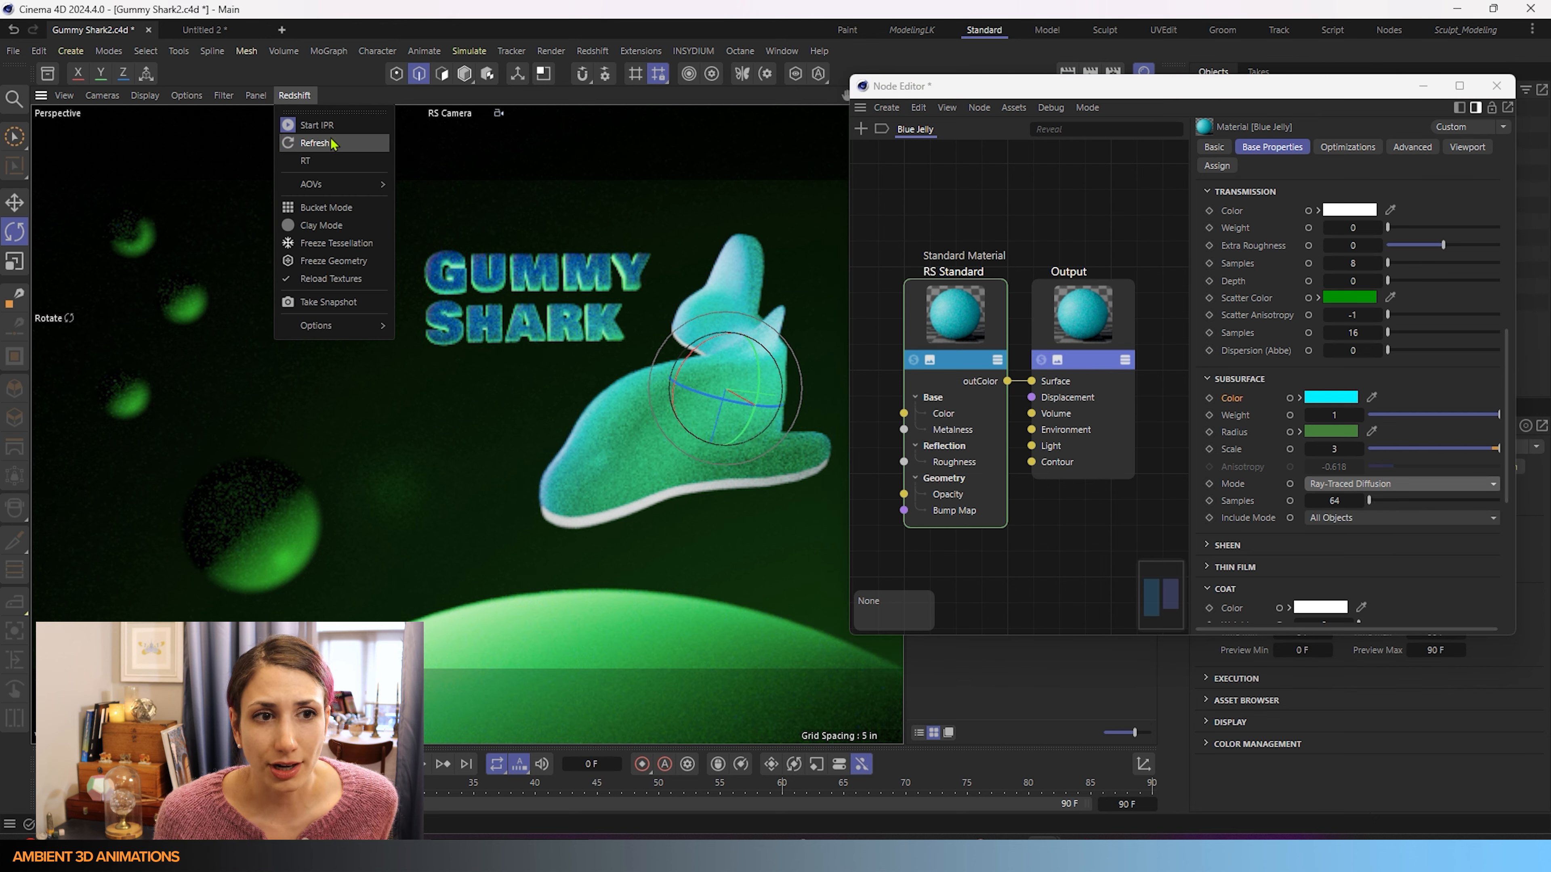
left_click(1441, 489)
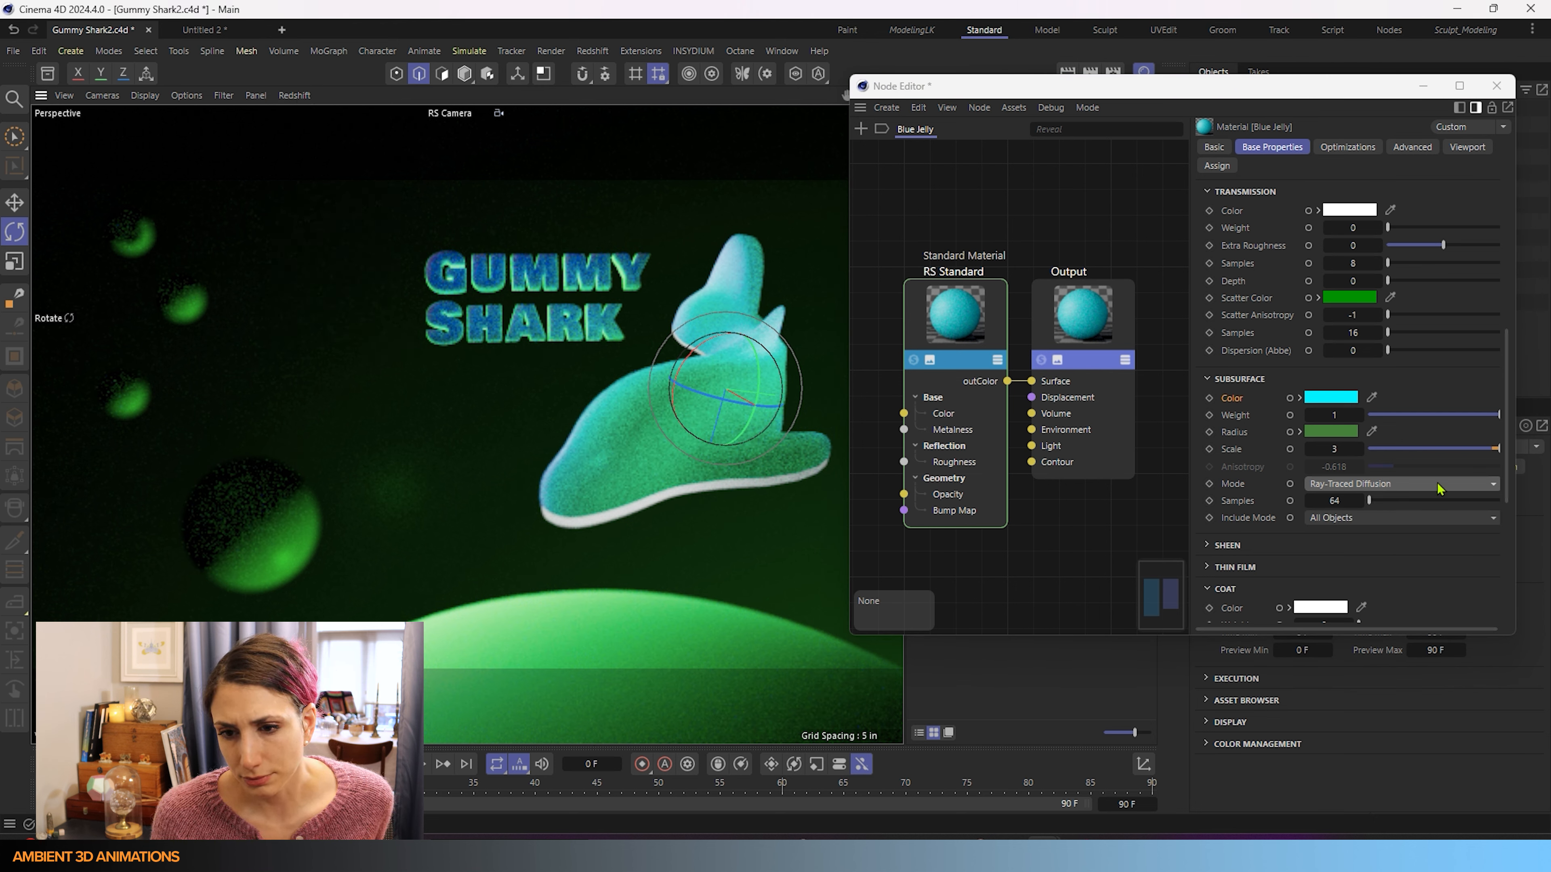
left_click(1440, 489)
left_click(1369, 540)
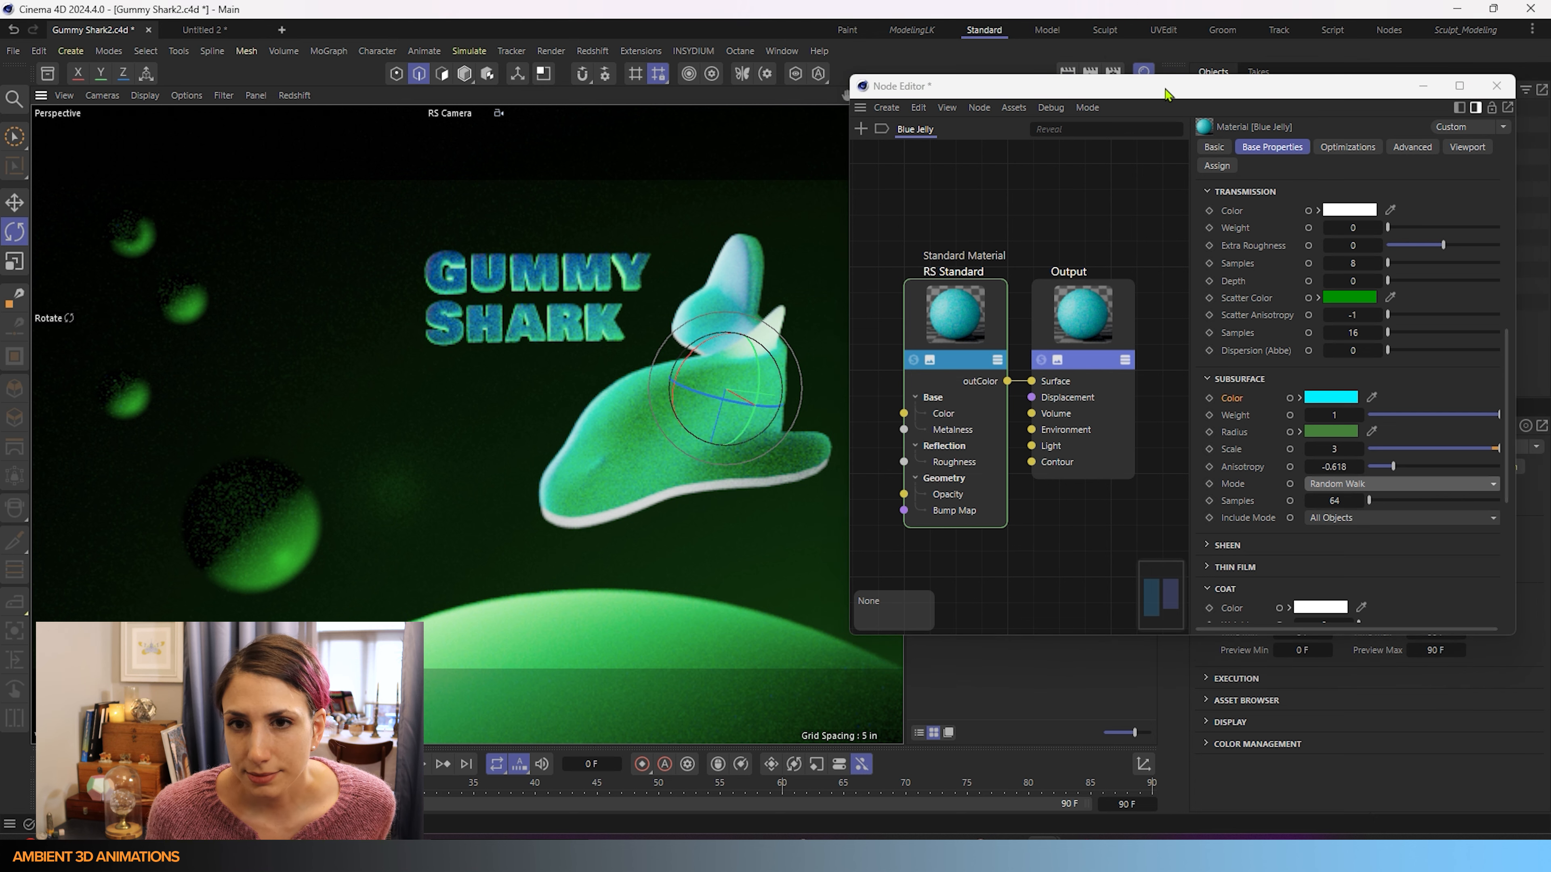
Uncover the render controls behind the Node Editor, check Redshift's Sampling options in the Render Settings, and minimize that window.
left_click_drag(1169, 86, 1152, 141)
left_click(1115, 76)
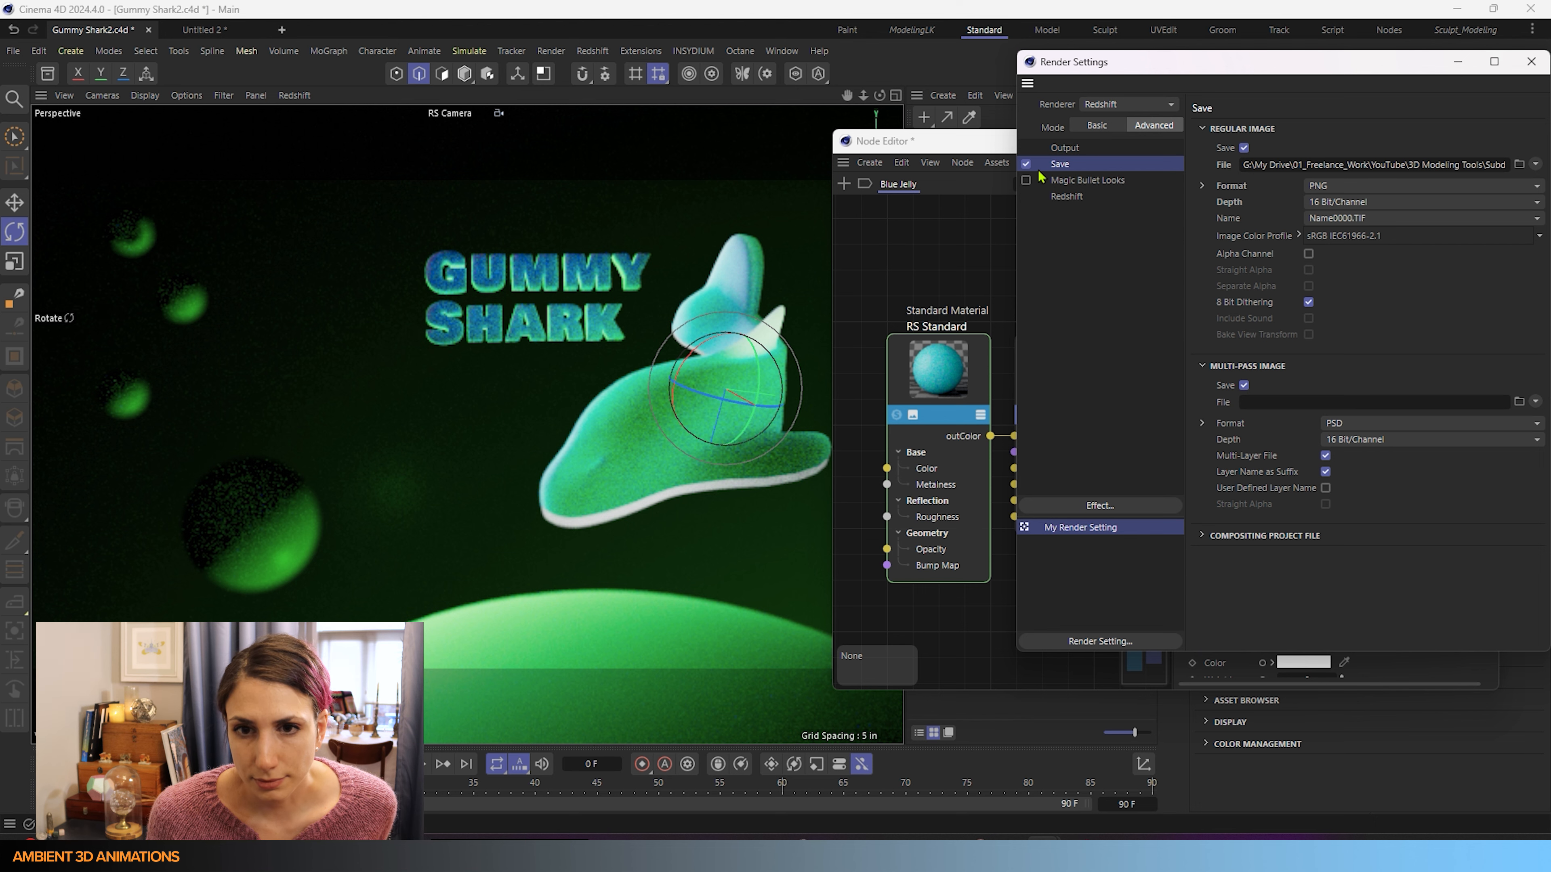
left_click(1068, 198)
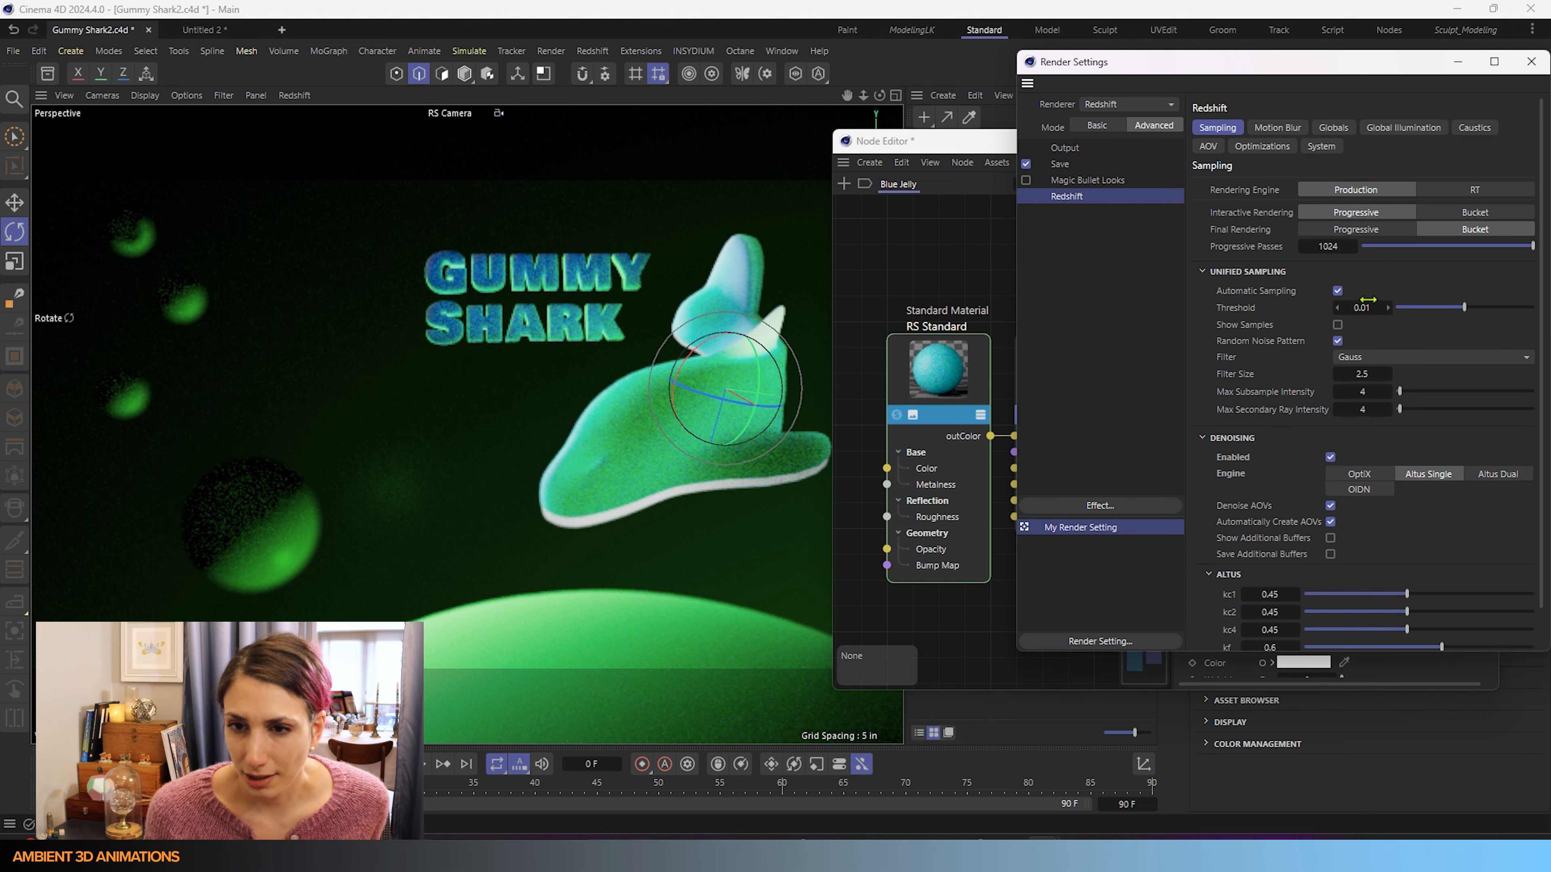
left_click_drag(1368, 68, 530, 119)
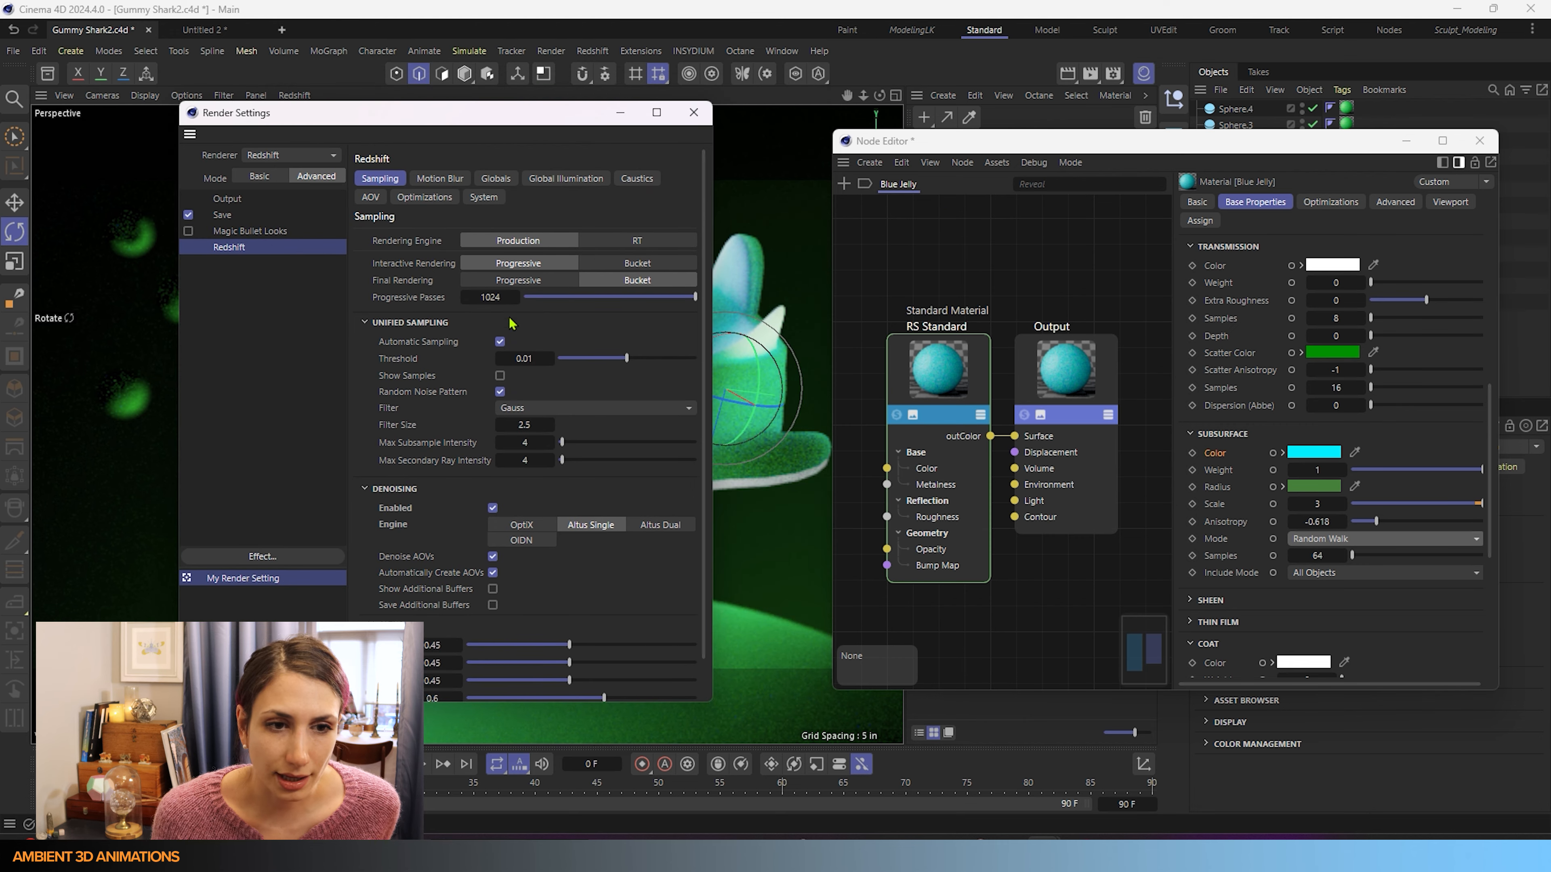
left_click(625, 119)
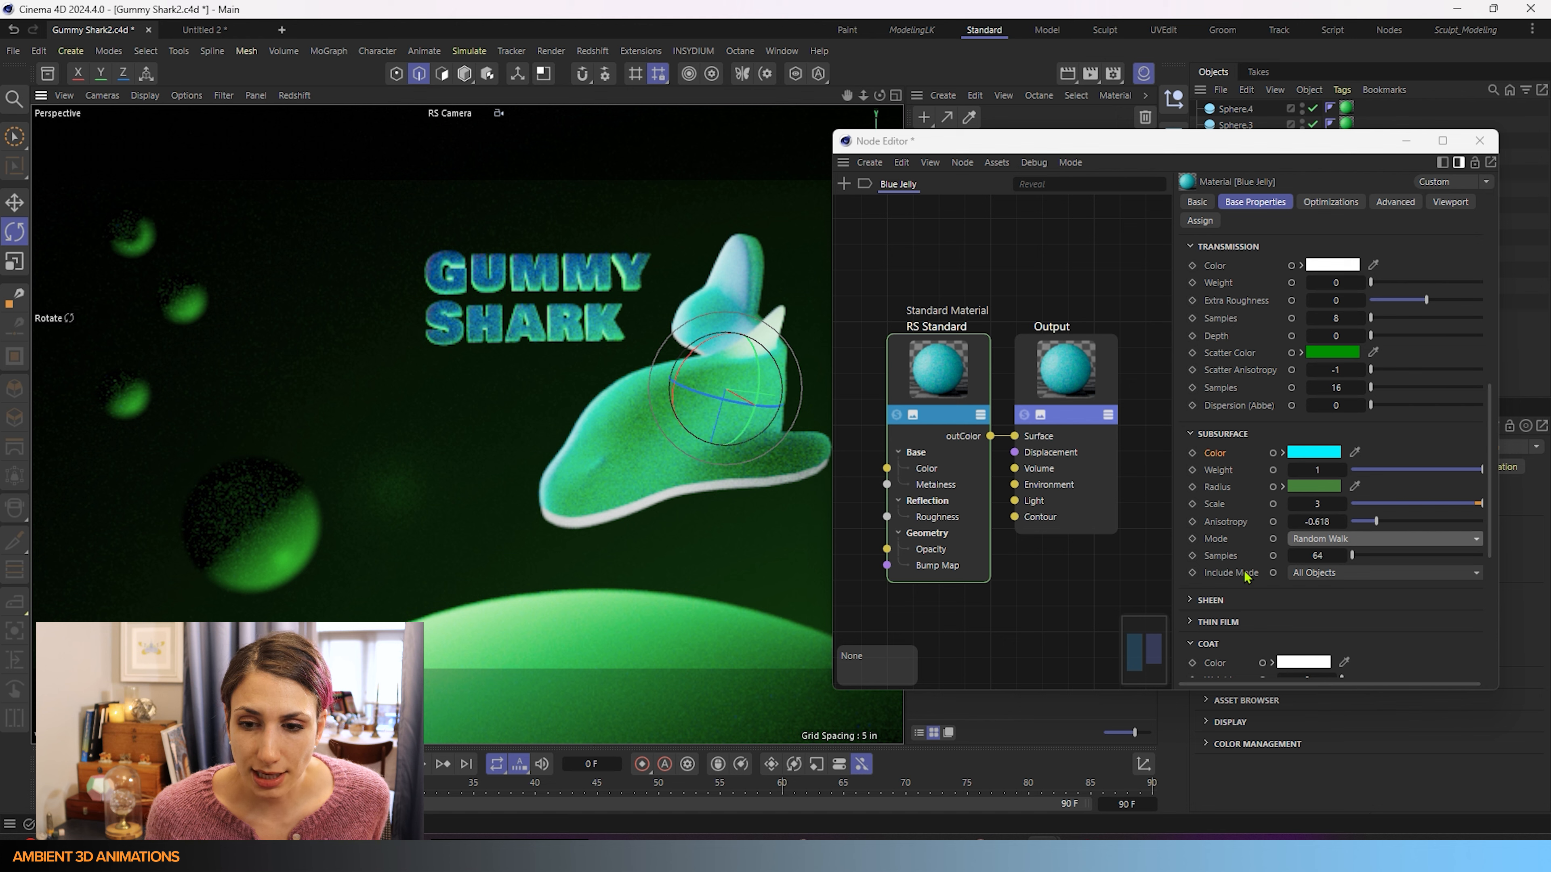
Test Only Self as Blue Jelly's subsurface Include Mode, and return it to All Objects.
left_click(1326, 574)
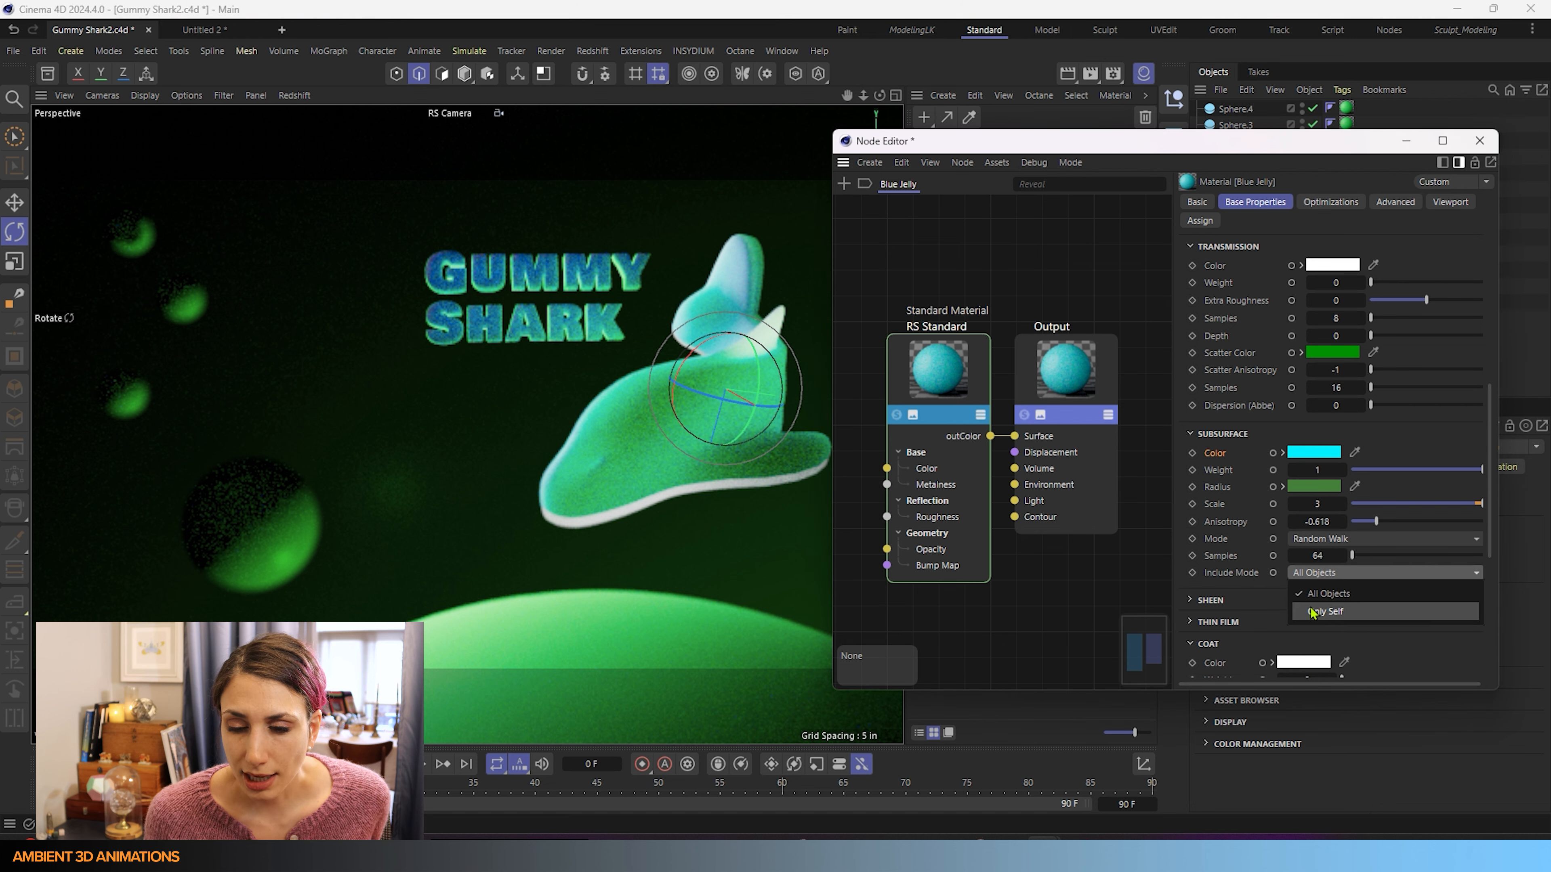
left_click(1312, 612)
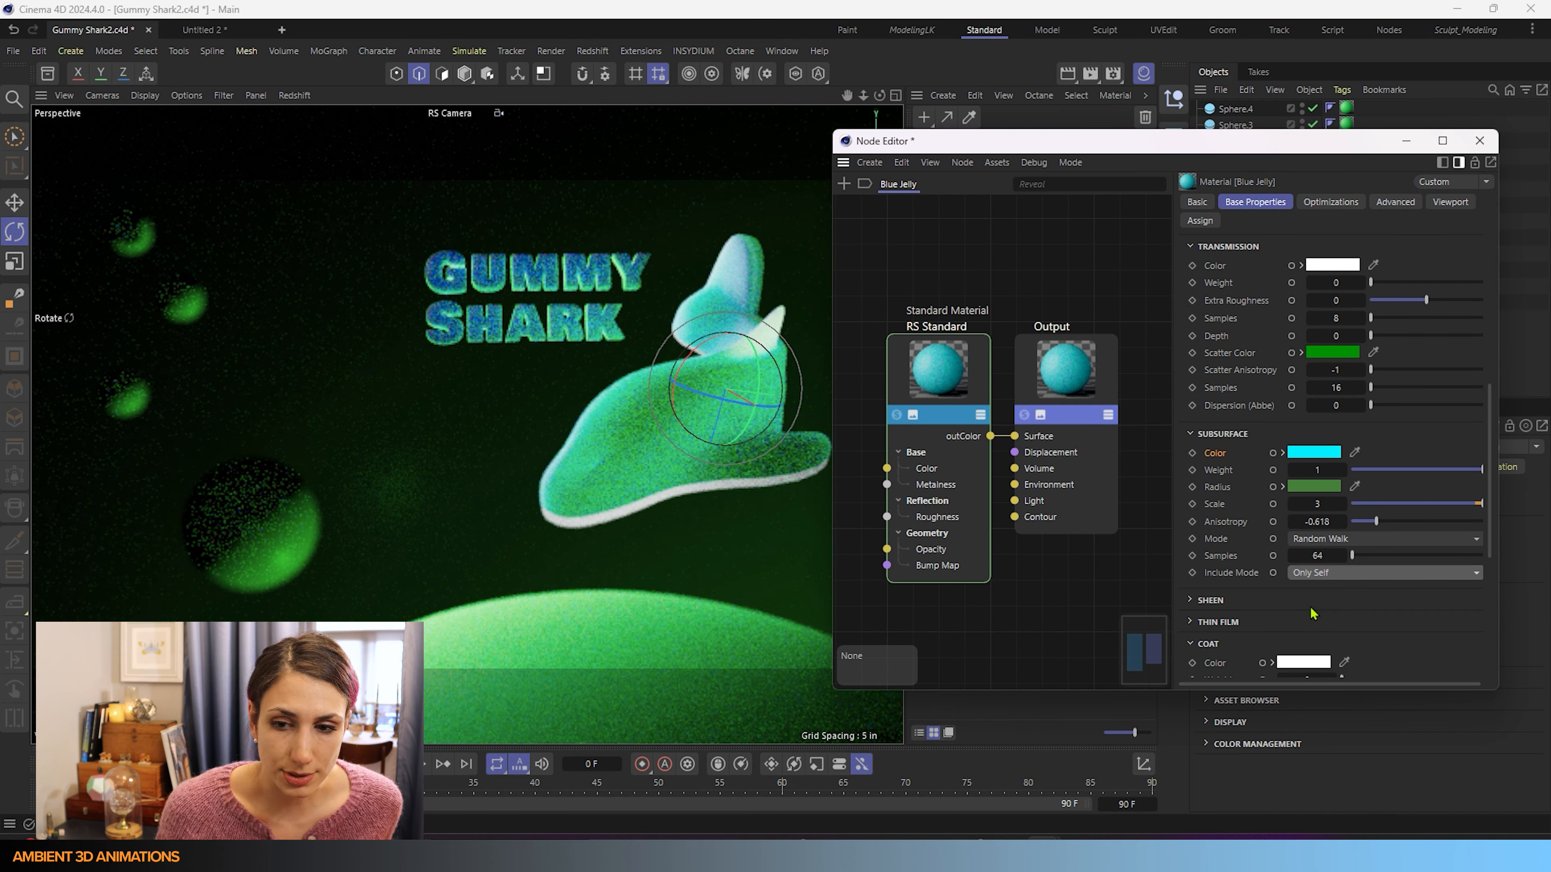
left_click(1359, 575)
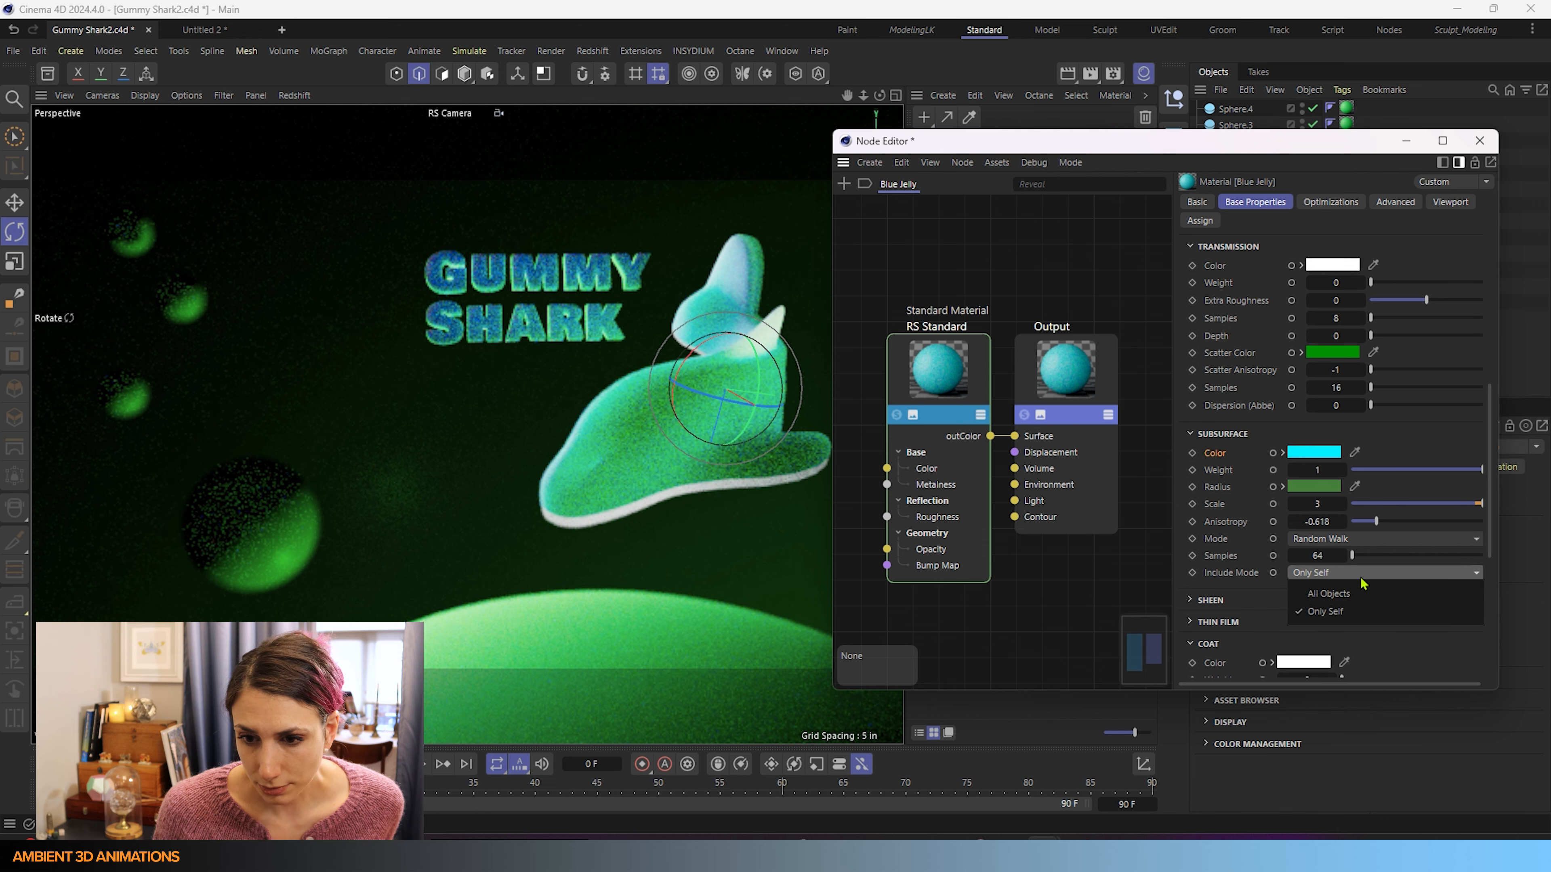
left_click(1312, 594)
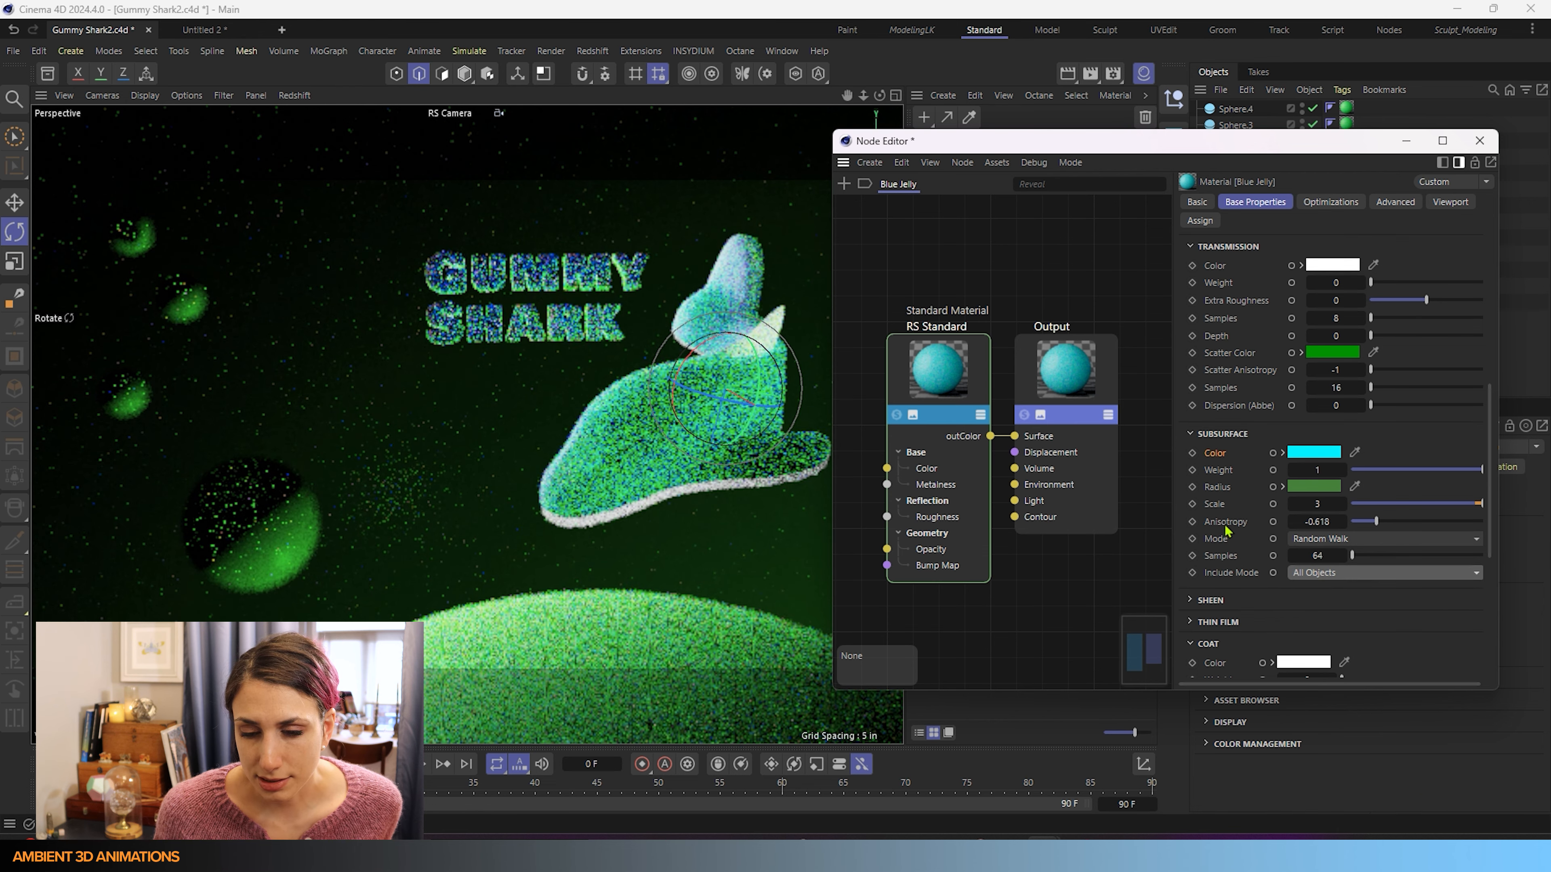